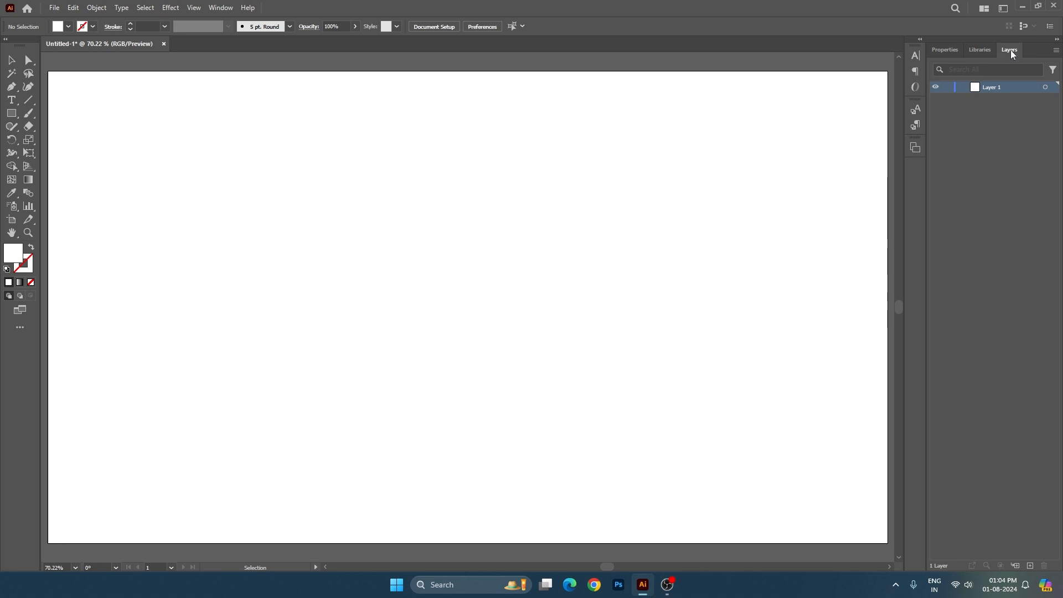
- Detach the Layers panel from the dock, close and reopen it, and place it over the artboard's upper-right corner
left_click_drag(1010, 50, 778, 91)
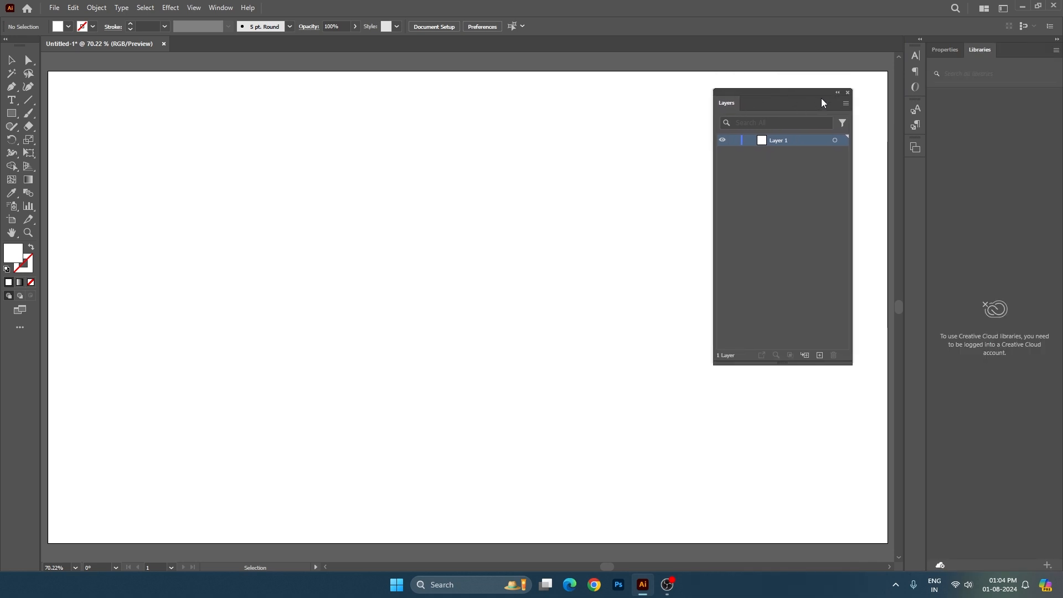
left_click(846, 93)
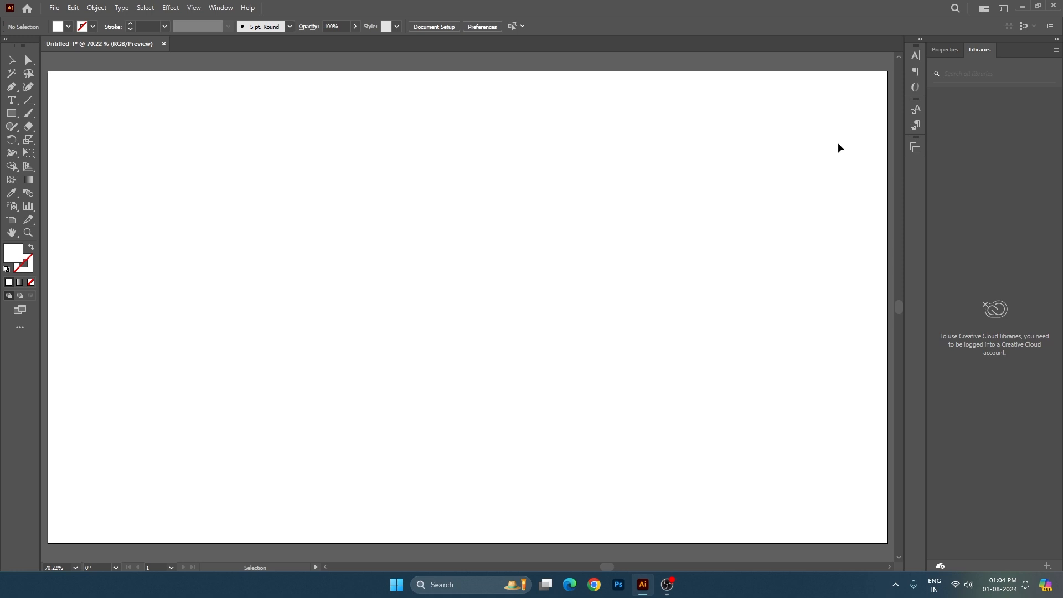
key("F7")
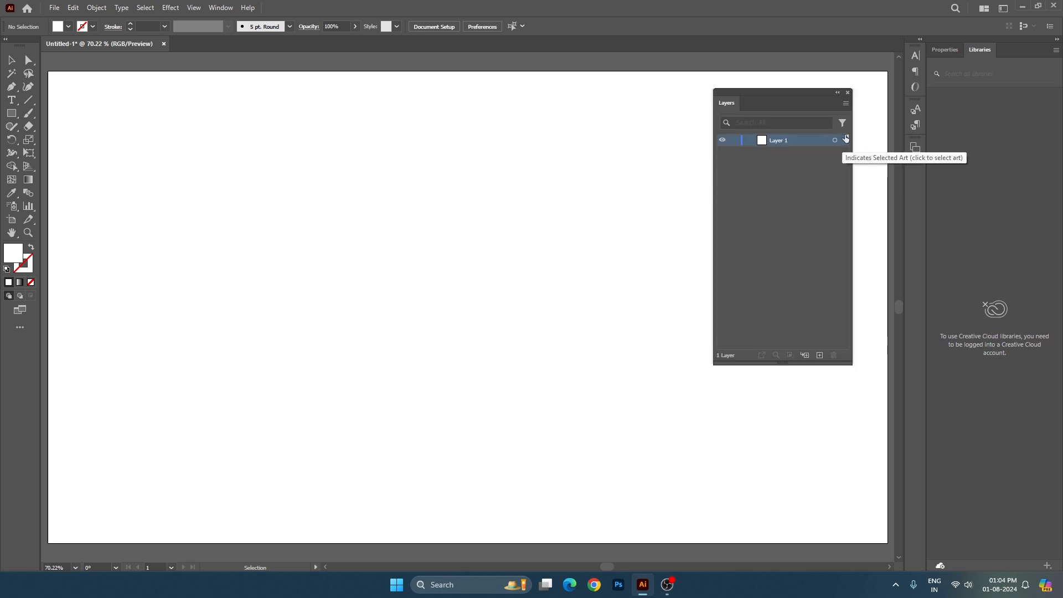
left_click(221, 9)
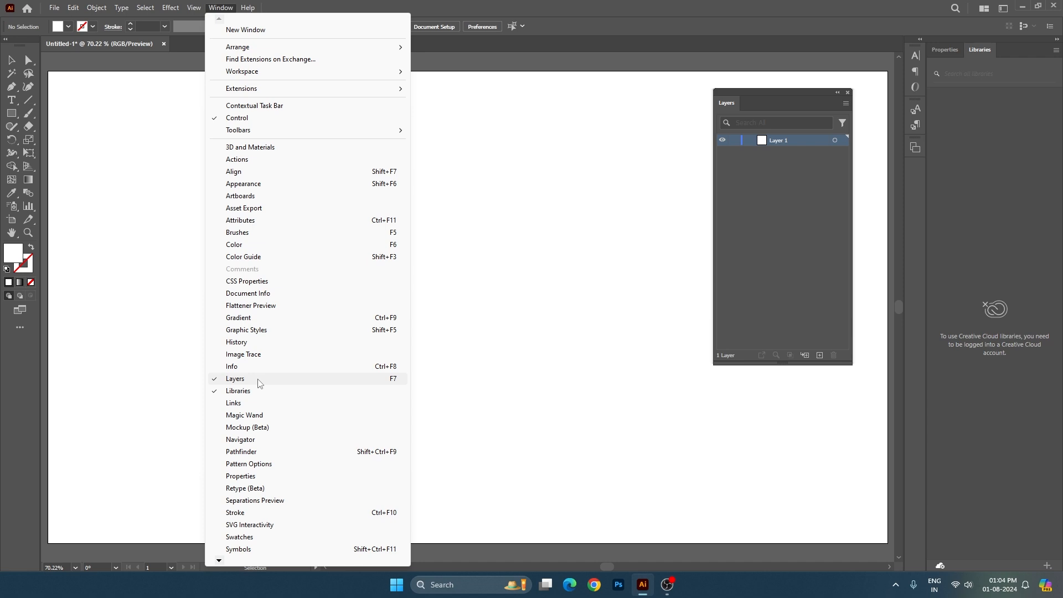
left_click(592, 338)
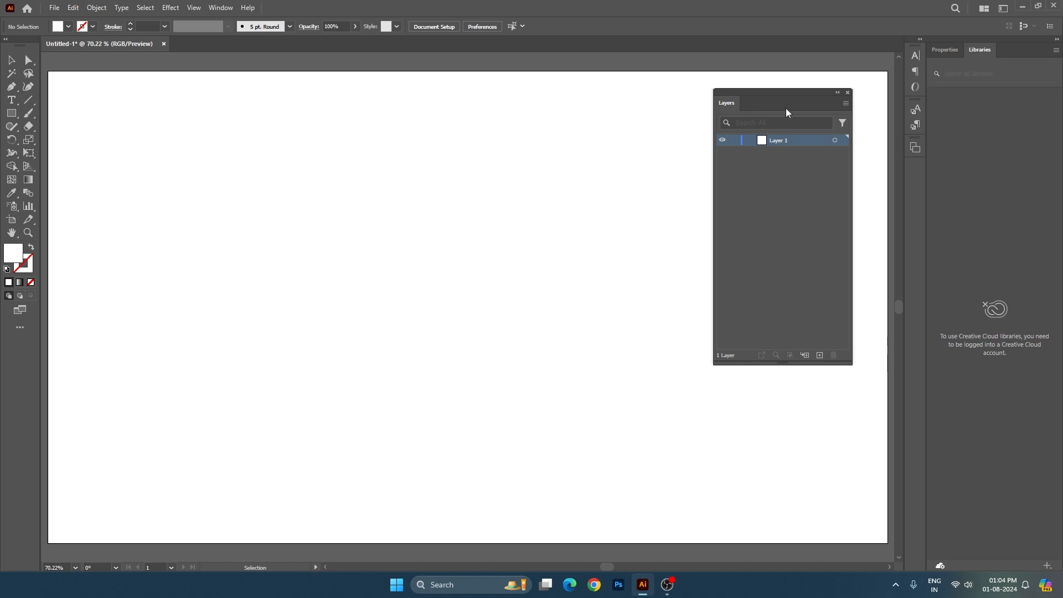
left_click_drag(787, 94, 823, 68)
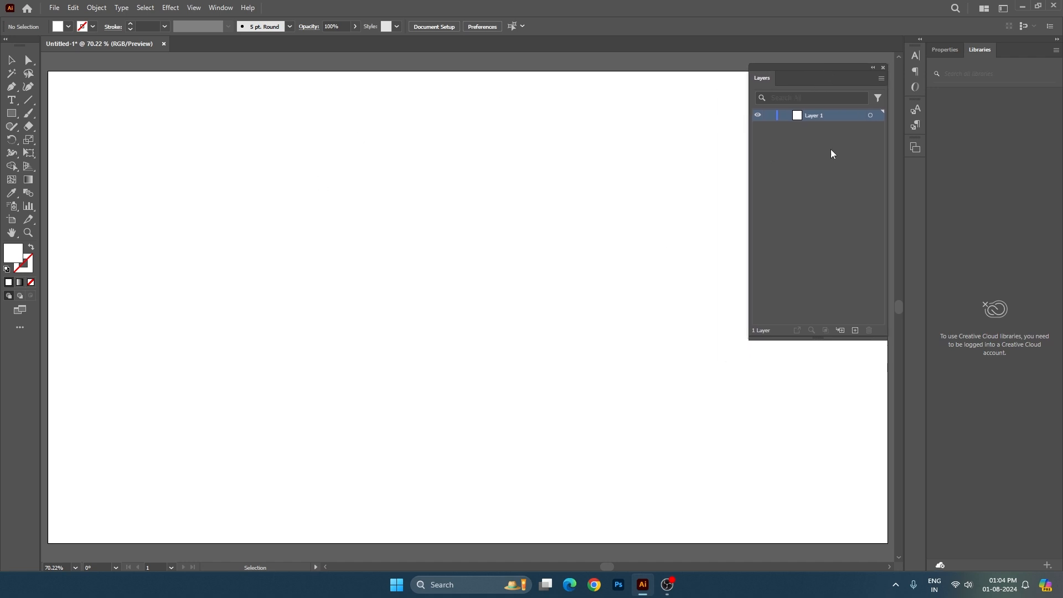
- Draw a square about 251 px wide with the Rectangle tool in the left half of the artboard
left_click(18, 116)
right_click(18, 115)
left_click(58, 116)
left_click_drag(240, 213, 350, 322)
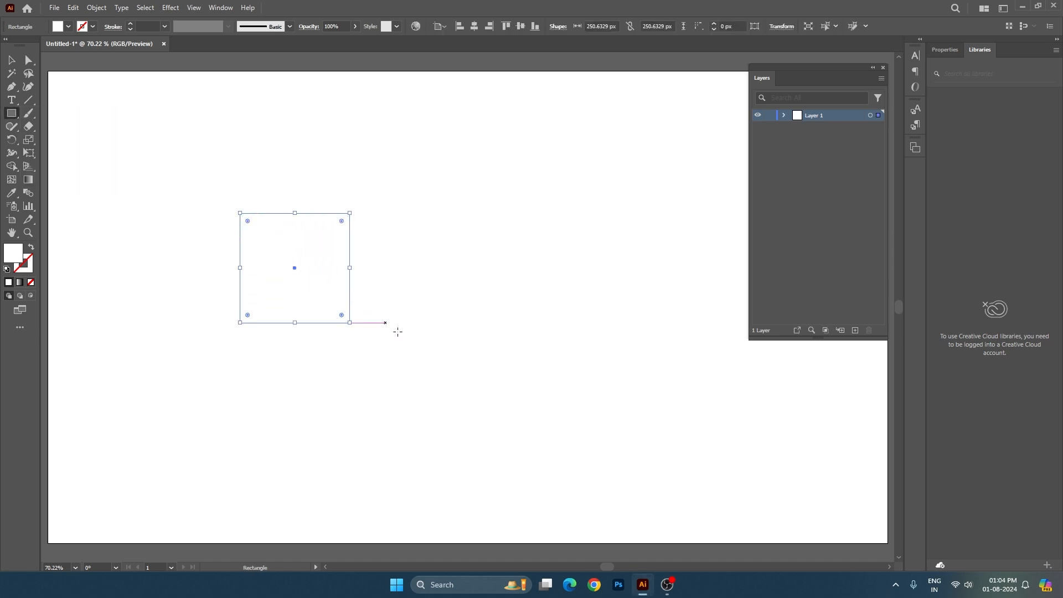
- Fill the square with bright red and move it toward the artboard's upper-left area
double_click(14, 256)
left_click_drag(634, 154, 680, 142)
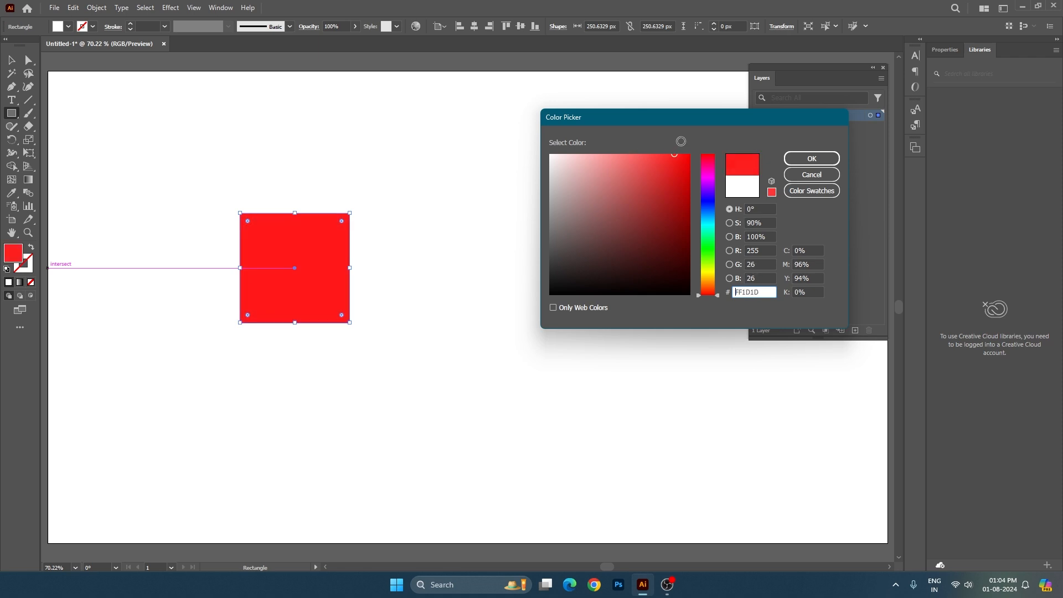
left_click(797, 161)
key("v")
left_click_drag(326, 260, 261, 207)
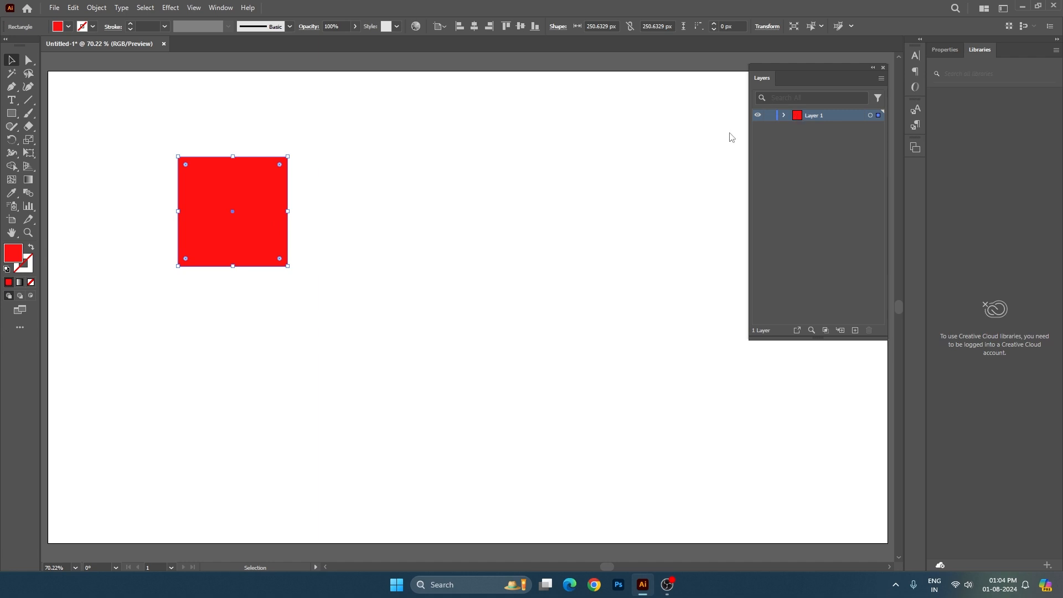
- Scatter five copies of the red square across the artboard and check the objects listed within Layer 1
left_click_drag(253, 213, 259, 407)
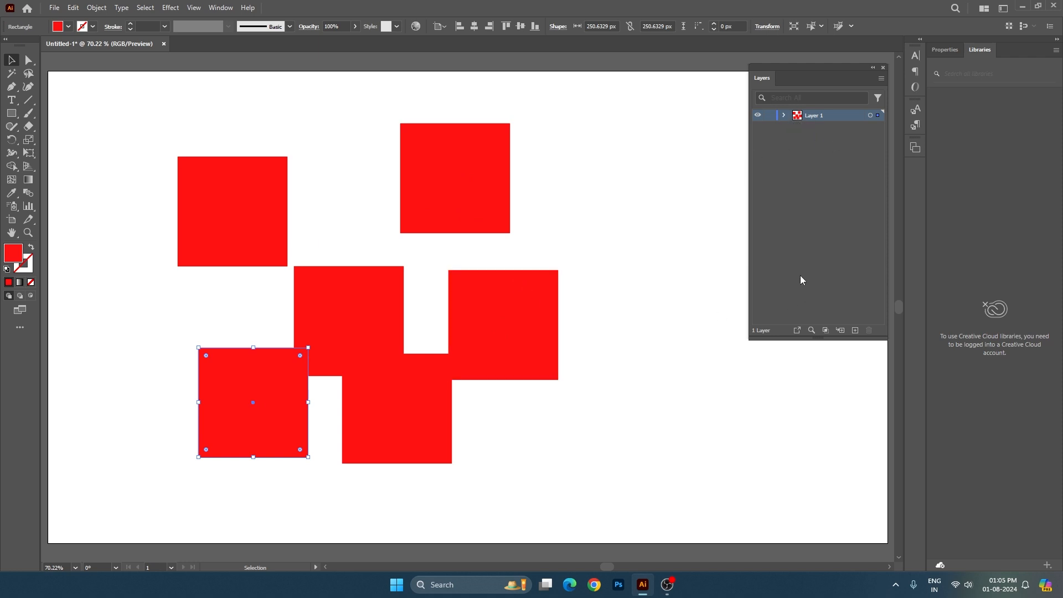
left_click(784, 115)
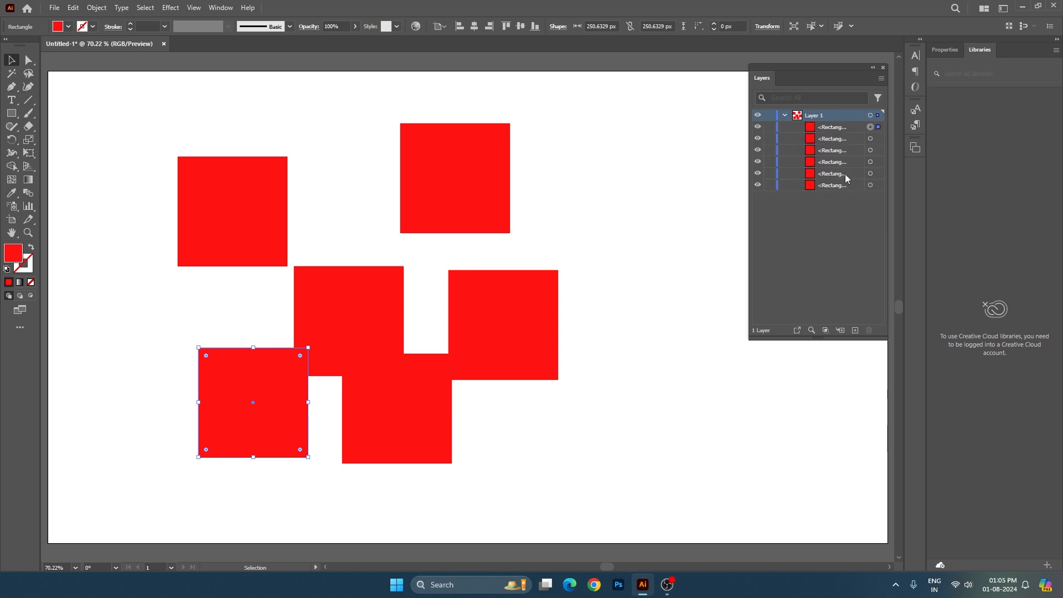
left_click(784, 116)
- Delete the five copied squares, keeping only the original red square
left_click_drag(361, 137, 569, 443)
key("Delete")
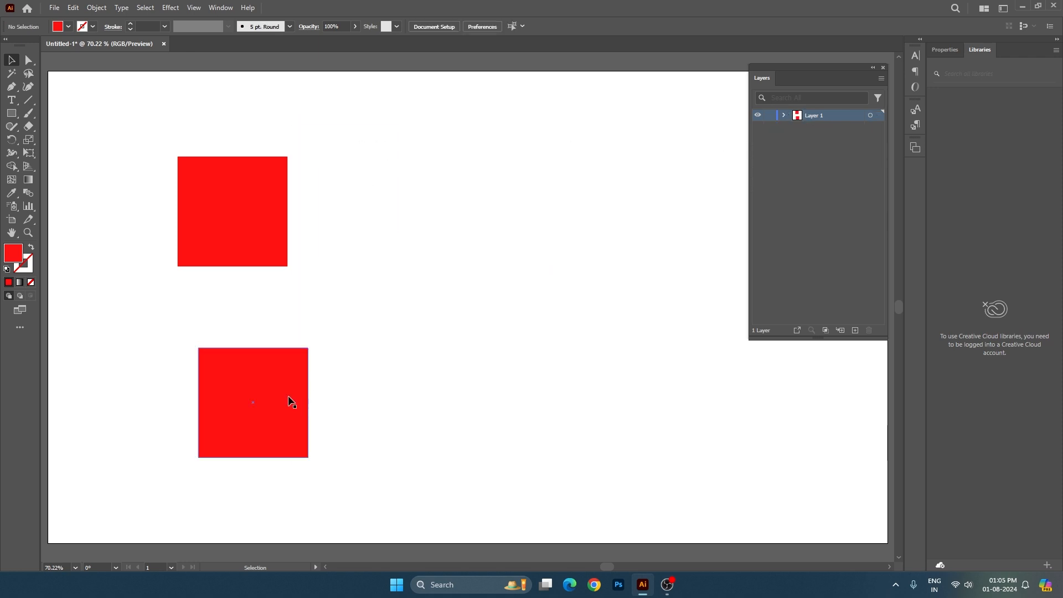
left_click(288, 400)
key("Delete")
- Shift the red square slightly down and right, and add a new layer above Layer 1
left_click_drag(238, 243, 304, 241)
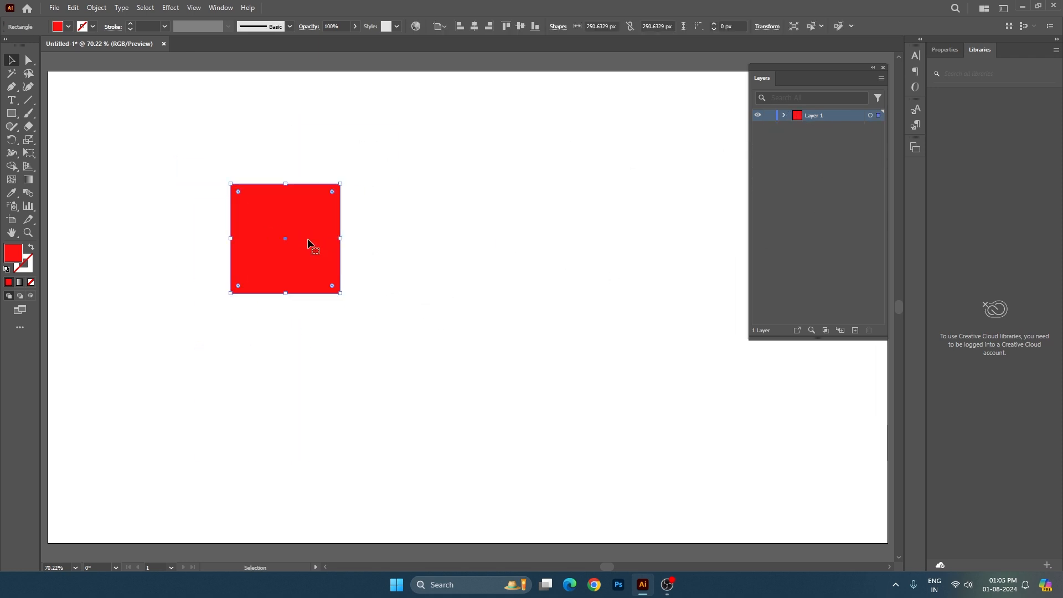
left_click(855, 331)
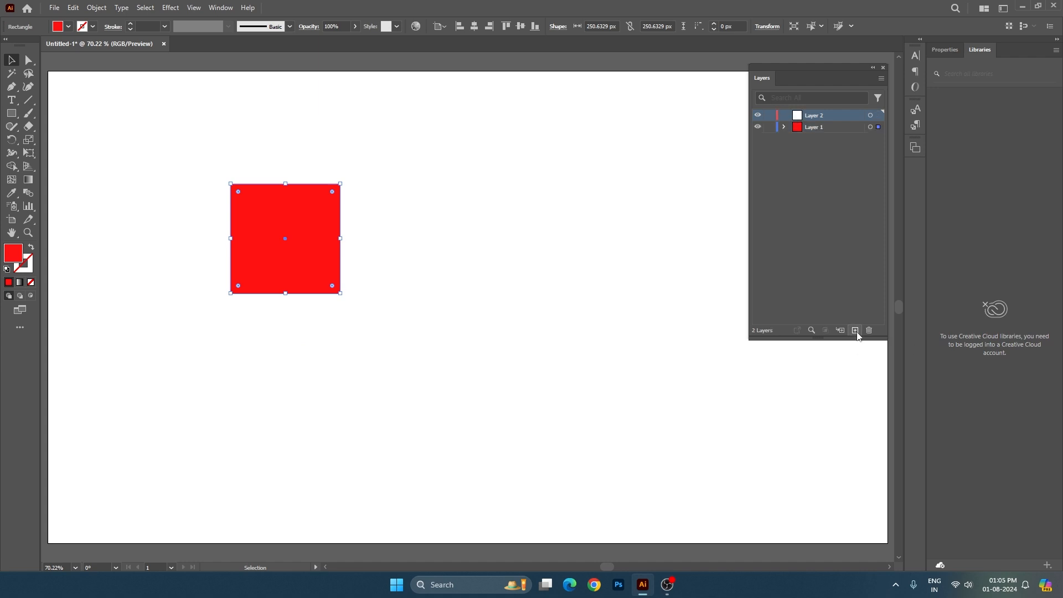
- Draw a square about 337 px wide right of the red square on Layer 2 and fill it with dark blue 2E0299
left_click(12, 115)
left_click_drag(371, 209, 518, 356)
double_click(14, 253)
left_click(689, 207)
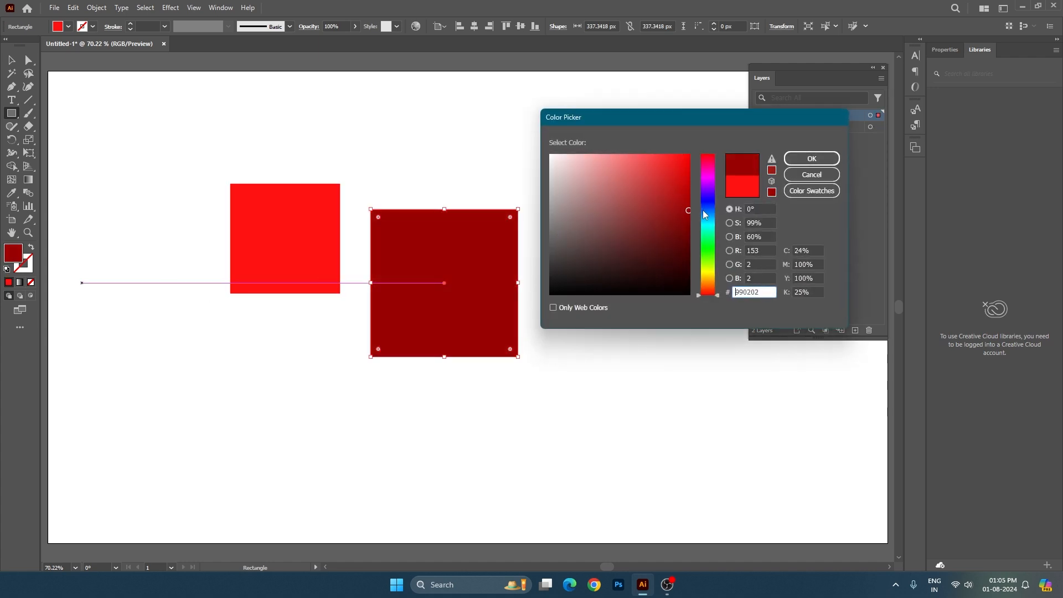
left_click(707, 194)
left_click(811, 158)
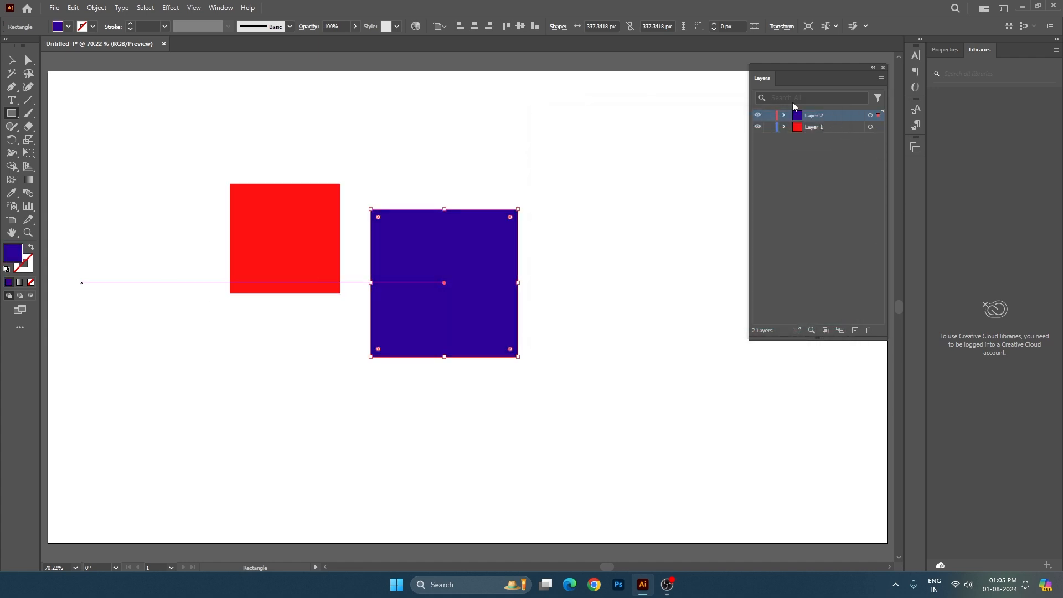
- Add a third layer and draw a dark teal rectangle about 310 by 242 px on it, below the two squares
left_click(855, 330)
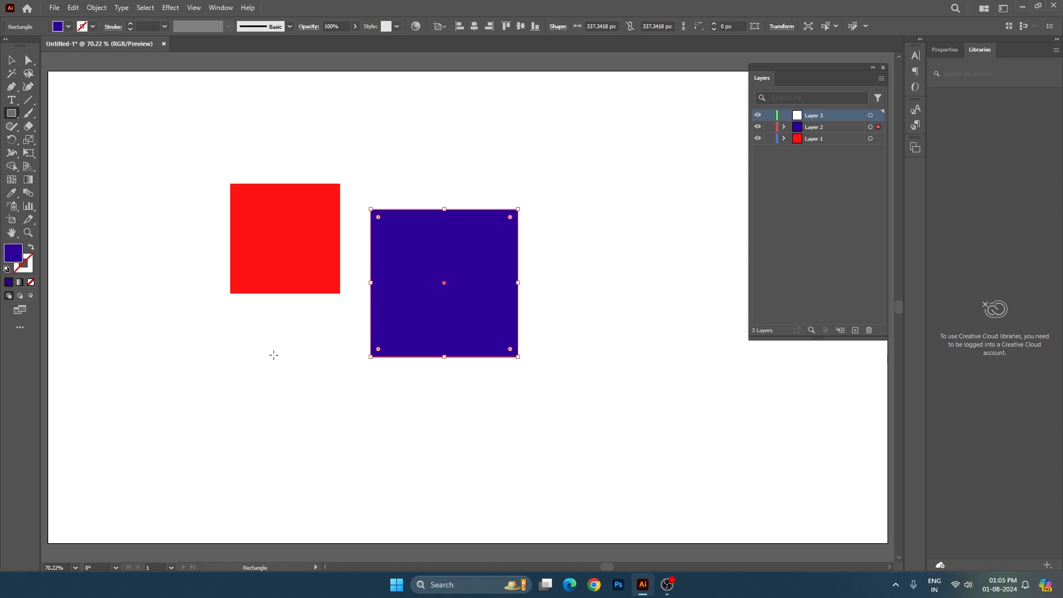
left_click_drag(262, 366, 397, 471)
double_click(13, 253)
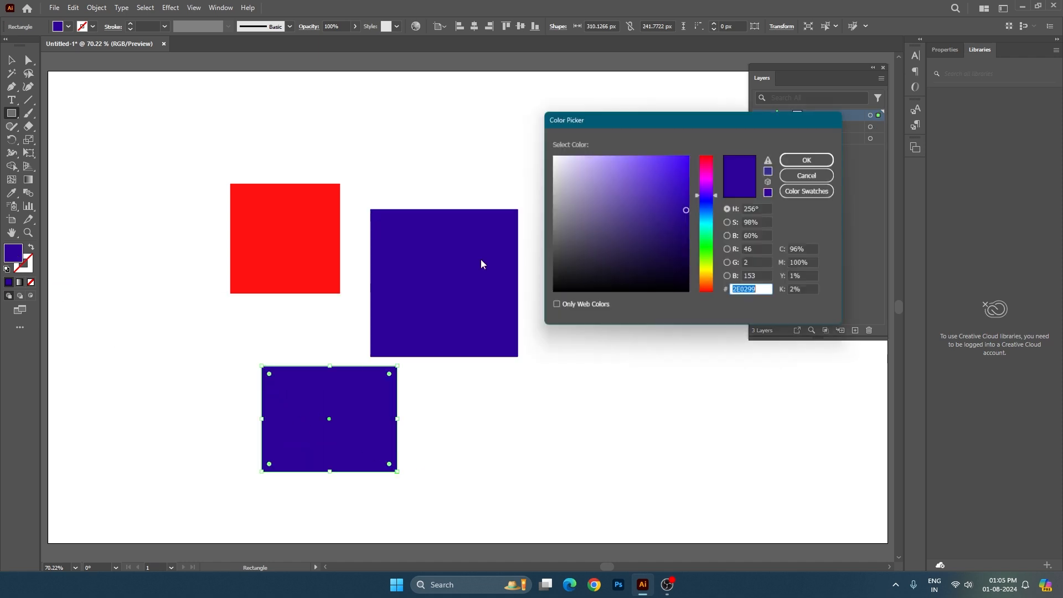
left_click(709, 244)
left_click(651, 248)
left_click(812, 158)
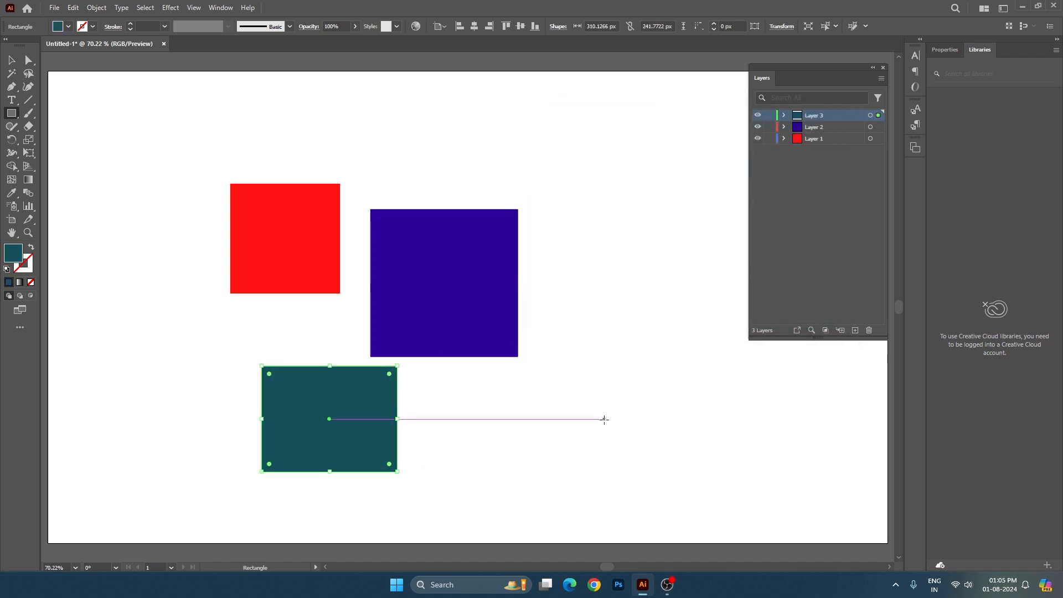
- Move the teal rectangle slightly left and the blue square slightly down and right to space the shapes apart
key("v")
left_click_drag(337, 433, 311, 427)
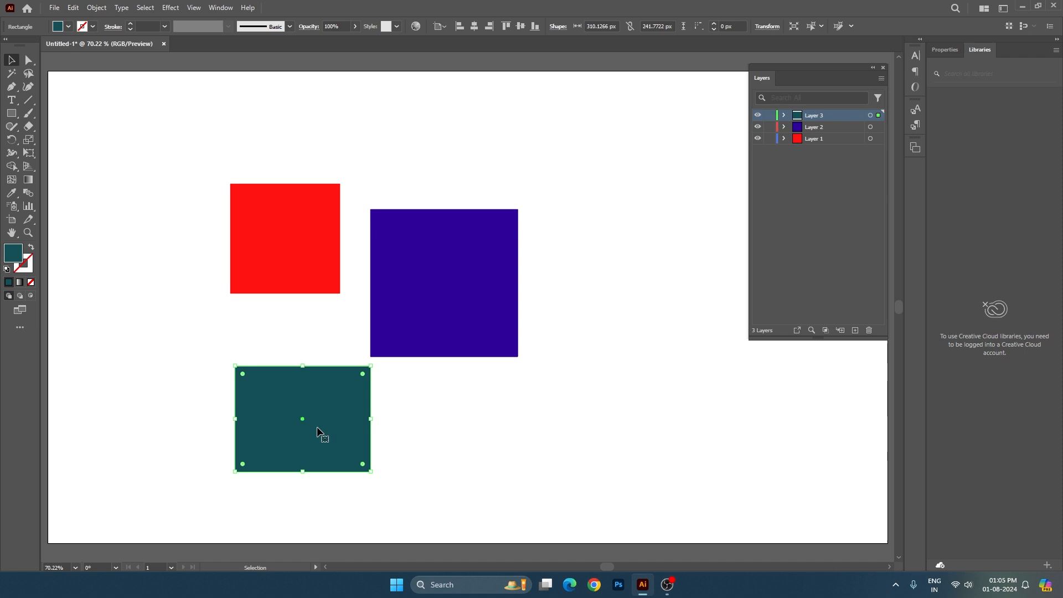
left_click(530, 394)
mouse_move(449, 305)
left_mouse_down()
mouse_move(464, 303)
mouse_move(453, 293)
left_mouse_up()
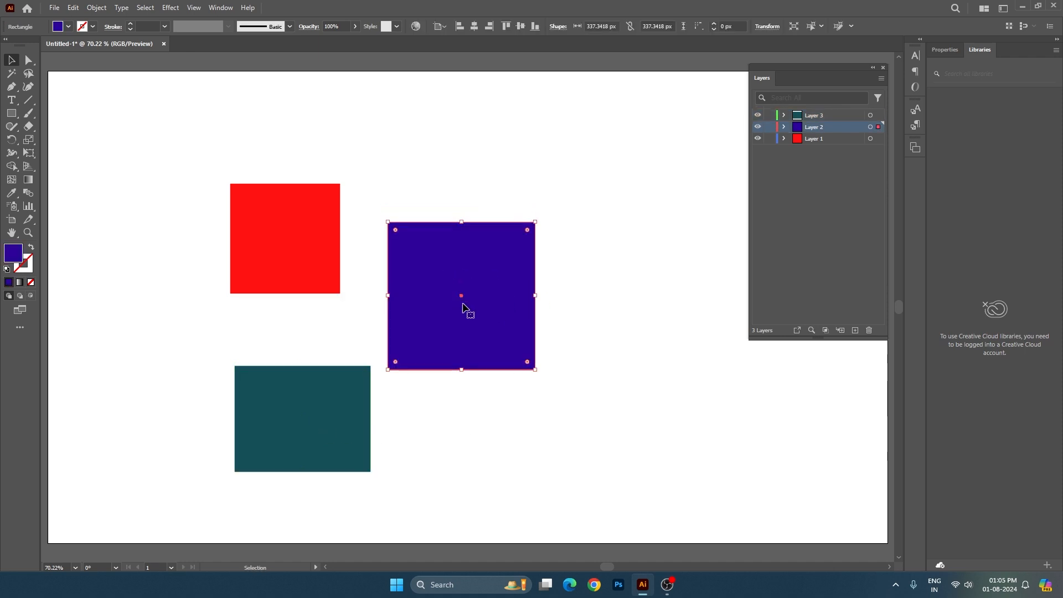
left_click(592, 314)
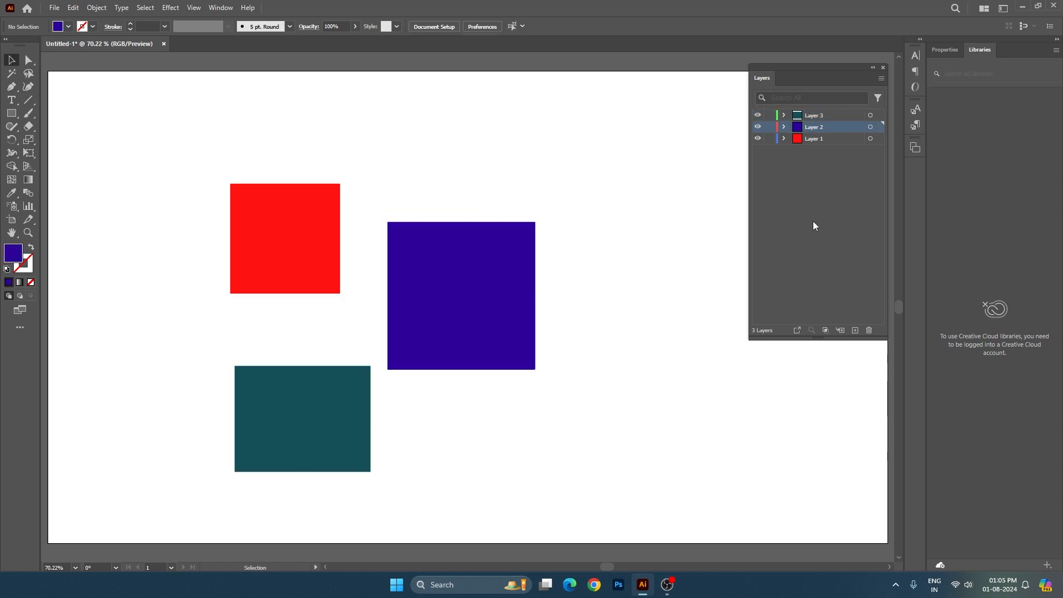
- Lock Layer 3, select all unlocked artwork and move the red and blue squares together up and right
left_click(770, 115)
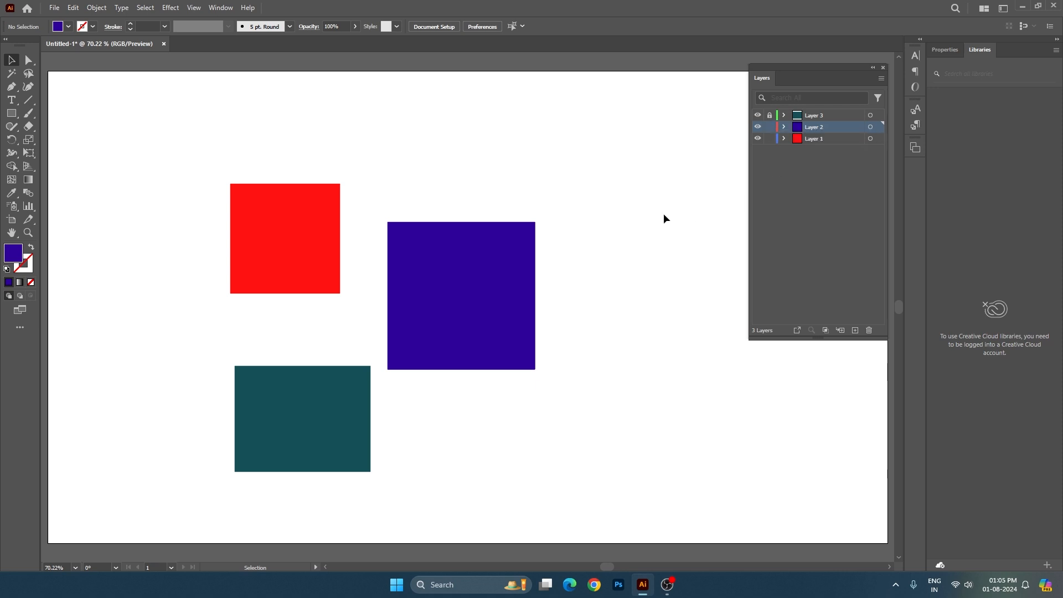
left_click_drag(123, 144, 674, 481)
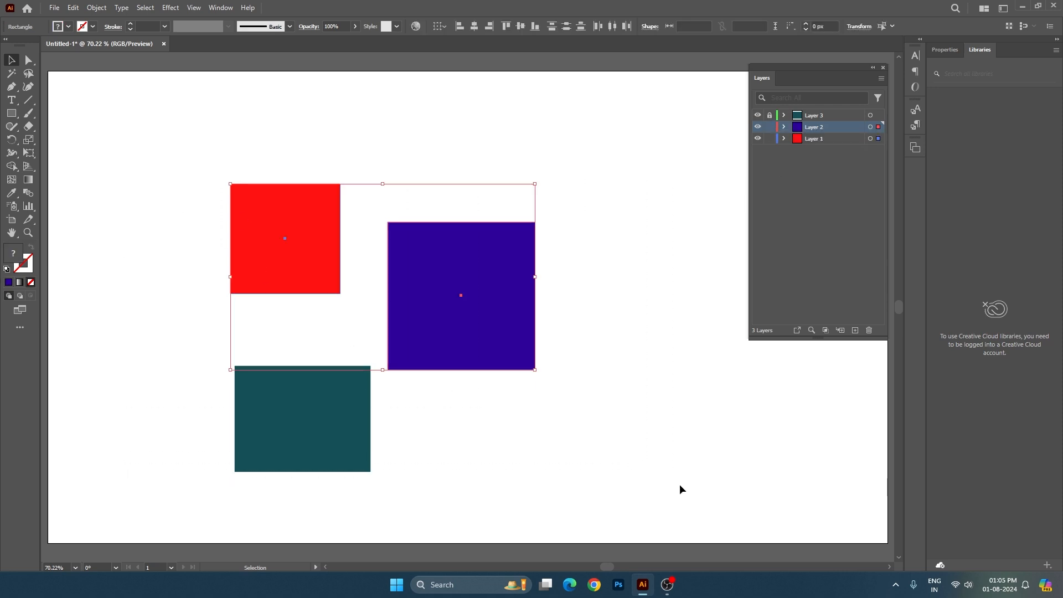
left_click_drag(472, 316, 506, 327)
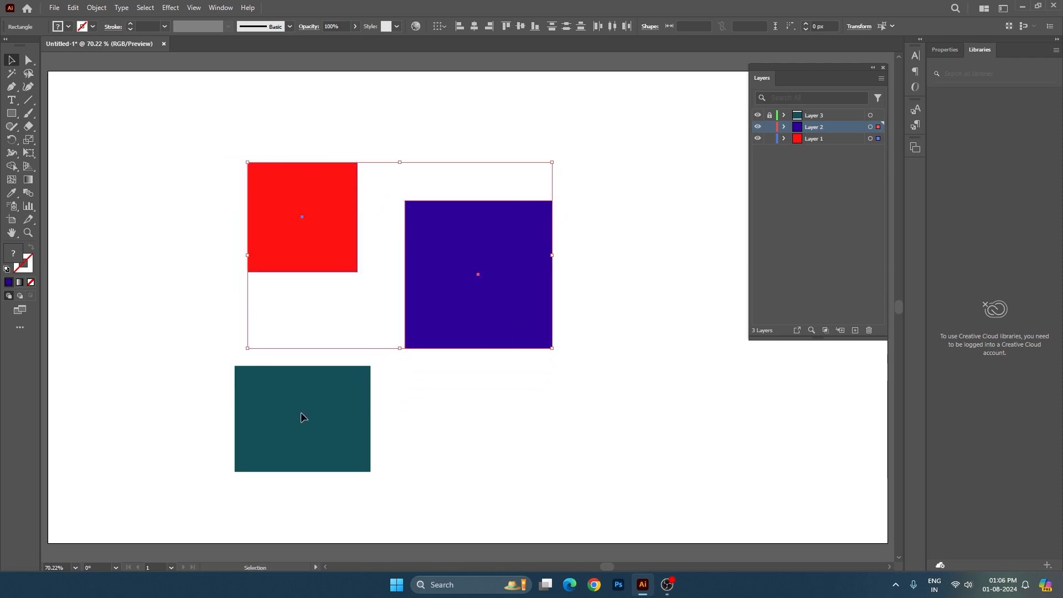
- Lock both Layer 2 and Layer 3, and move the red square slightly down
left_click(770, 115)
left_click_drag(770, 115, 769, 147)
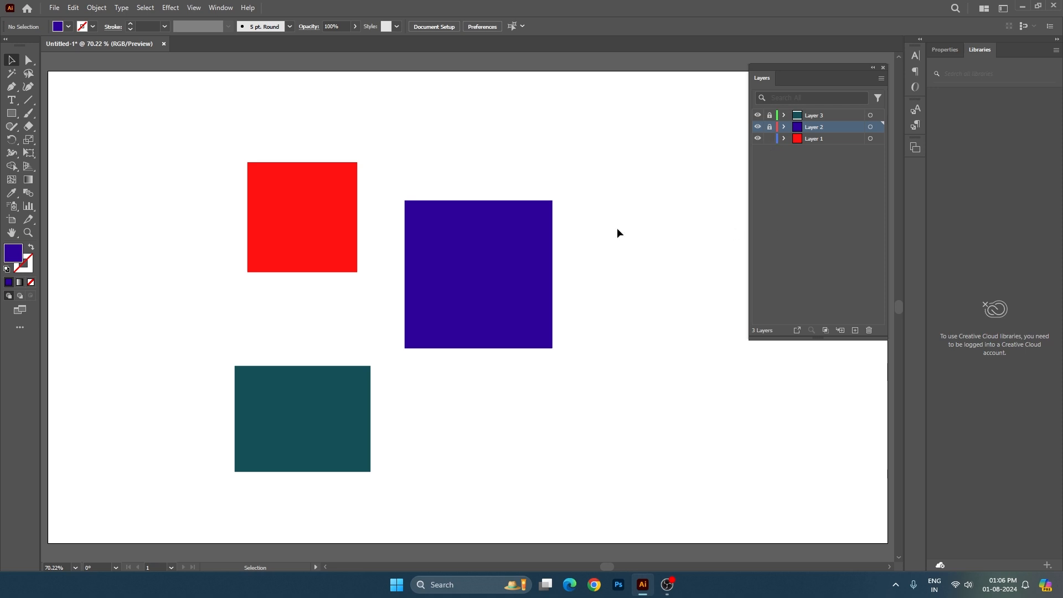
left_click_drag(317, 259, 342, 265)
- Unlock Layer 3 and Layer 2 and clear the selection
left_click(769, 115)
left_click(769, 127)
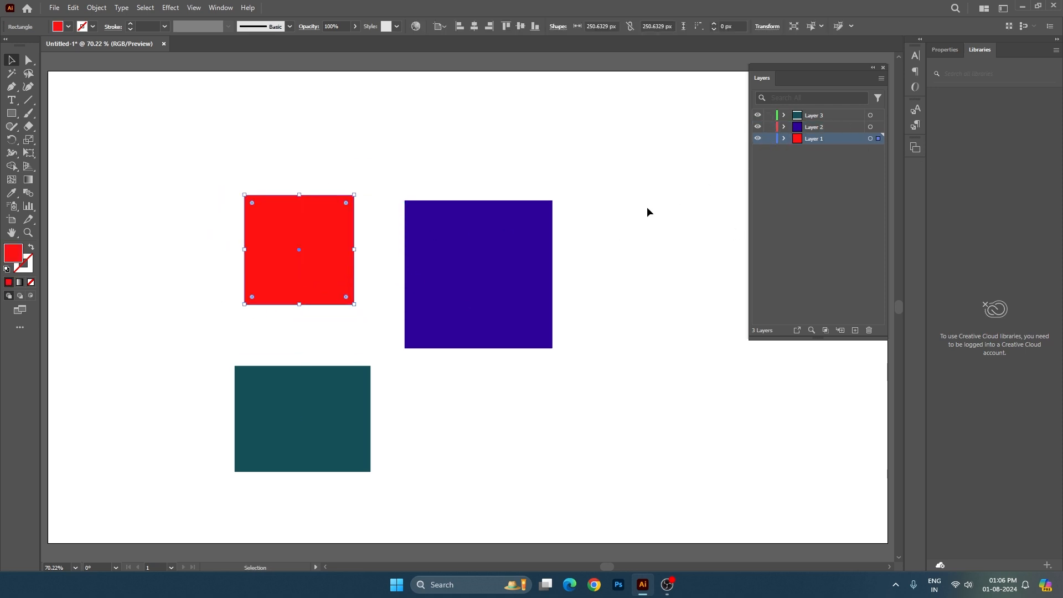
left_click(644, 223)
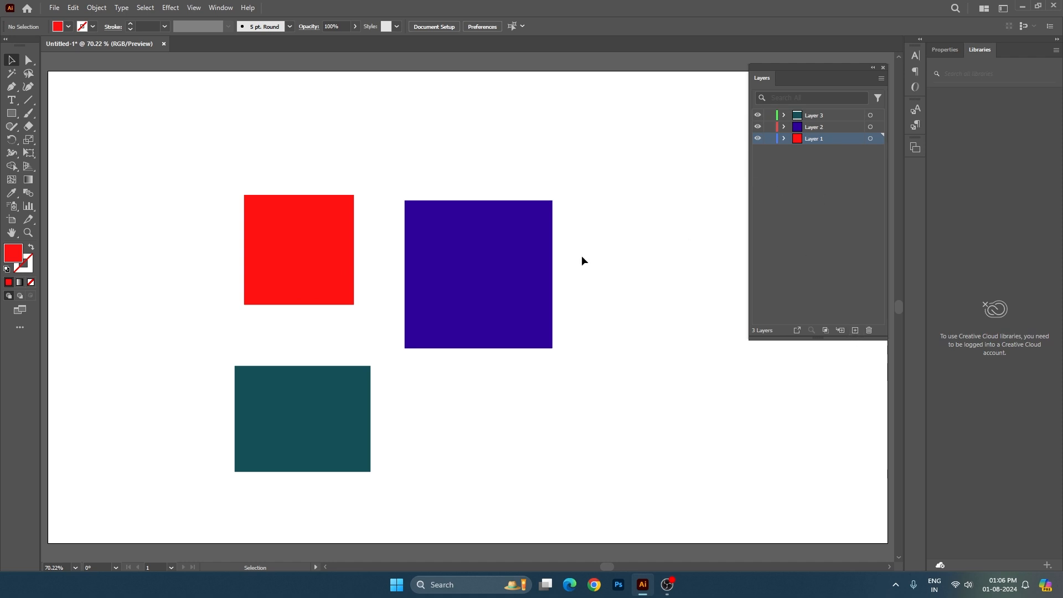
- Nudge the blue square up, and delete it together with the red square
left_click_drag(463, 300, 468, 271)
left_click_drag(221, 182, 507, 295)
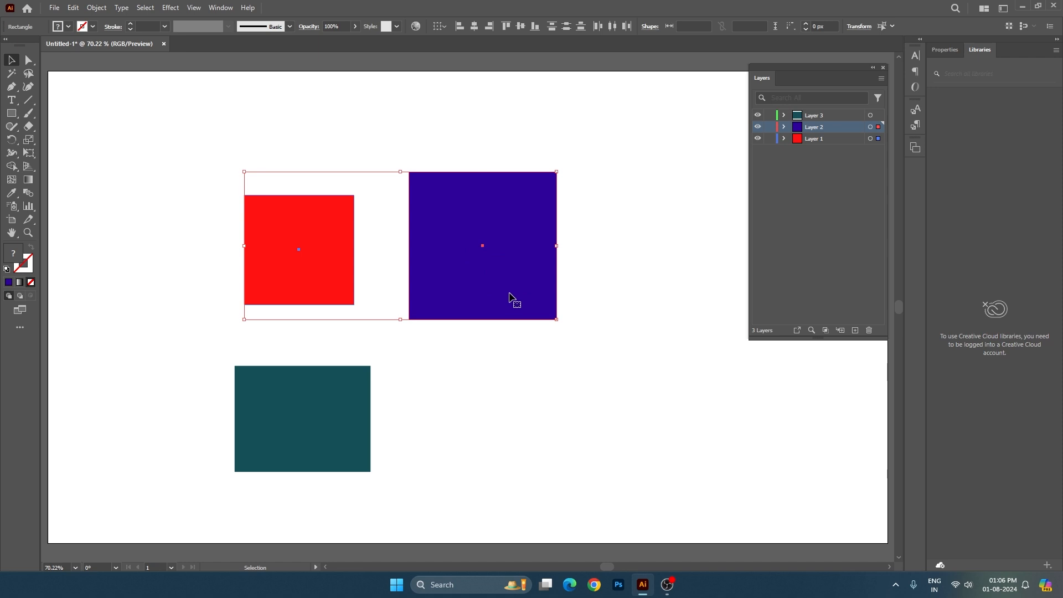
key("Delete")
- Move the teal rectangle to the upper part of the artboard and delete the empty Layers 1 and 2
left_click_drag(335, 389, 333, 152)
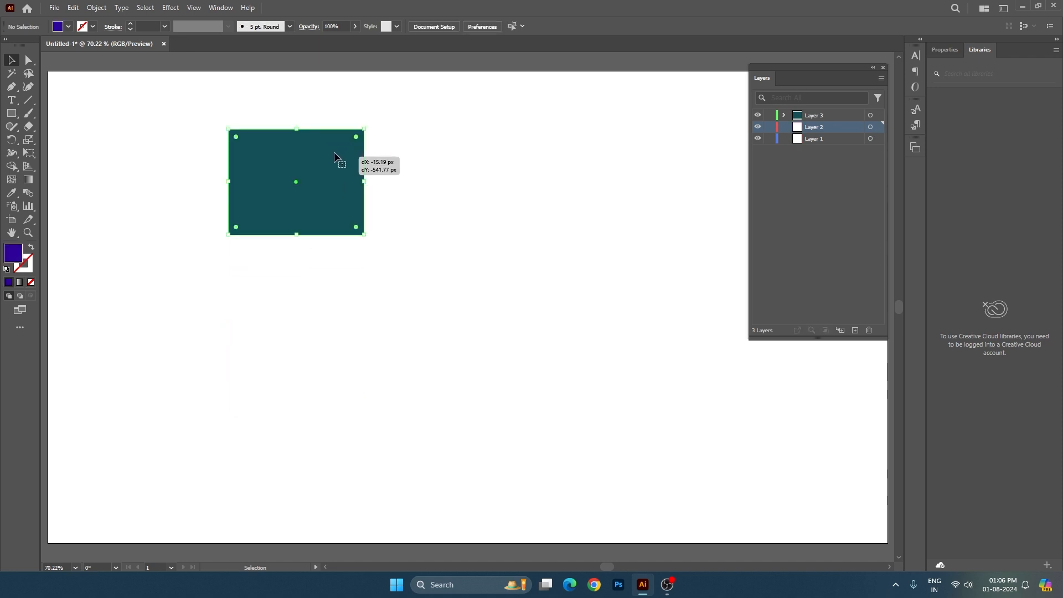
left_click_drag(836, 145, 867, 237)
left_click_drag(821, 174, 843, 124)
left_click_drag(837, 128, 868, 330)
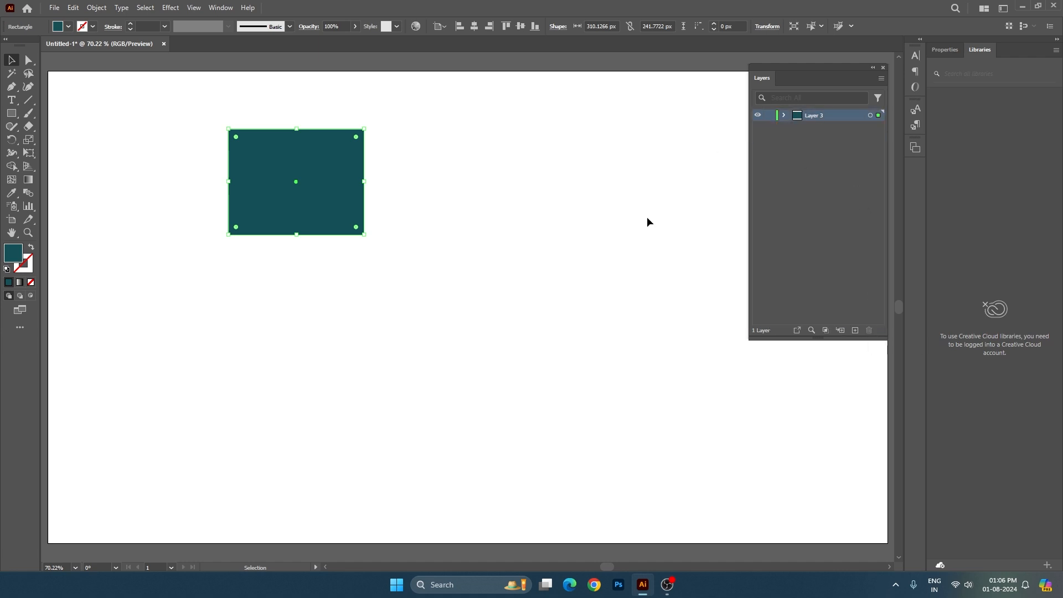
left_click(544, 280)
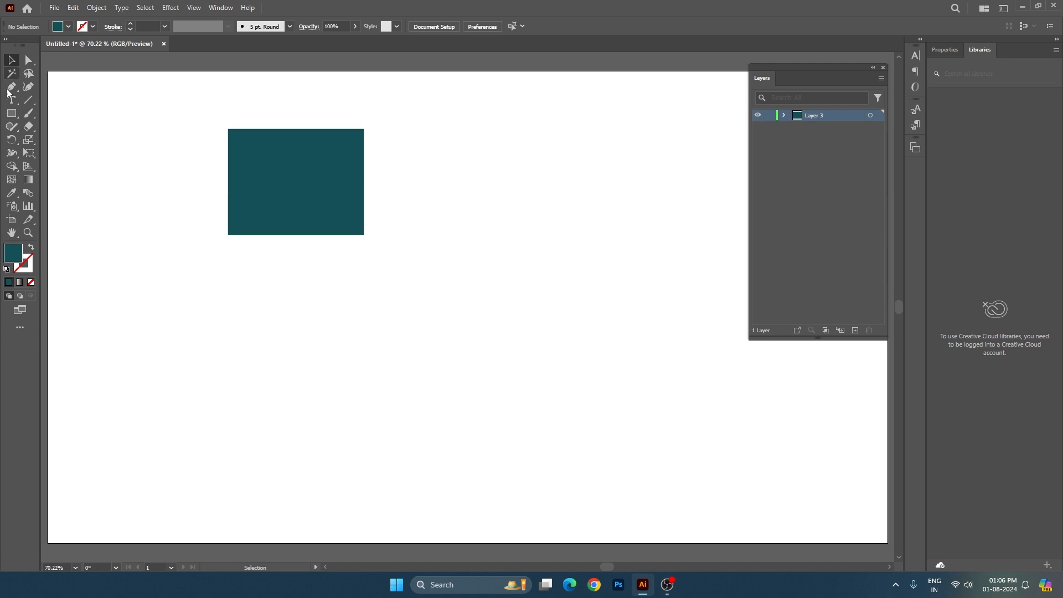
- Draw a rectangle about 366 by 225 px below the teal one on Layer 3 and fill it with bright cyan
left_click(11, 113)
left_click_drag(292, 329, 452, 428)
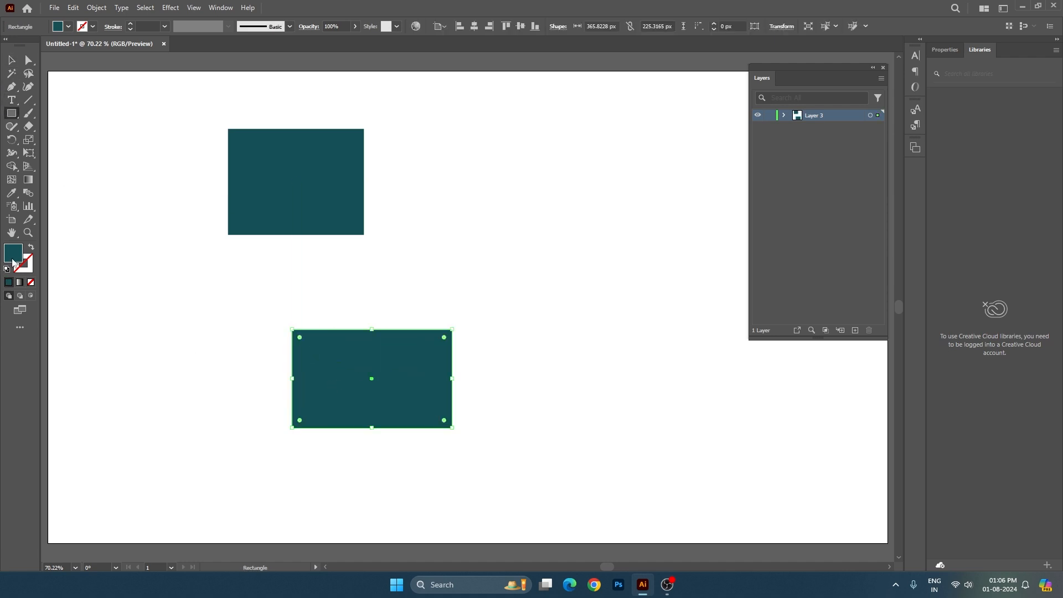
double_click(11, 258)
left_click_drag(671, 203, 686, 178)
left_click(812, 160)
- Draw a rectangle about 363 by 242 px above and beside the cyan one and fill it with magenta D10798
left_click_drag(473, 203, 632, 308)
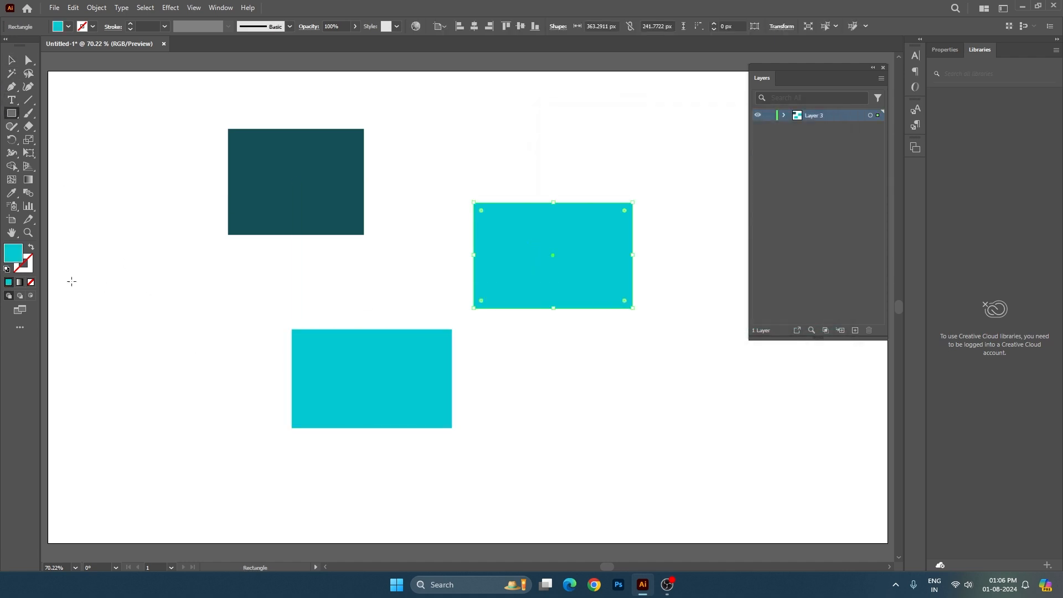
double_click(13, 256)
left_click_drag(711, 224, 713, 176)
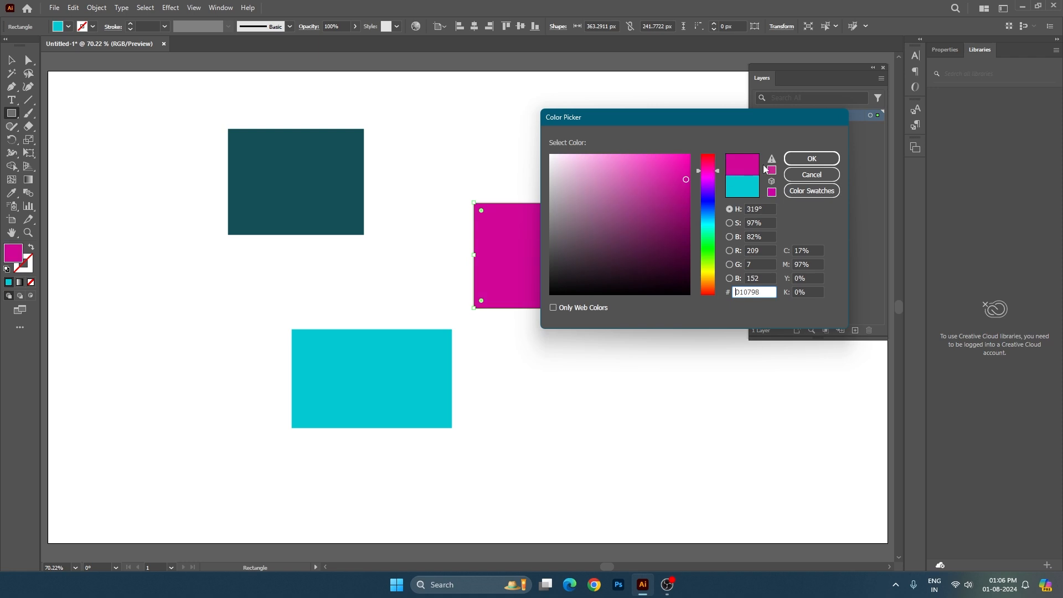
left_click(811, 158)
- Draw a rectangle about 266 by 248 px below the magenta one and fill it with green 09CE6F
left_click_drag(509, 372, 626, 480)
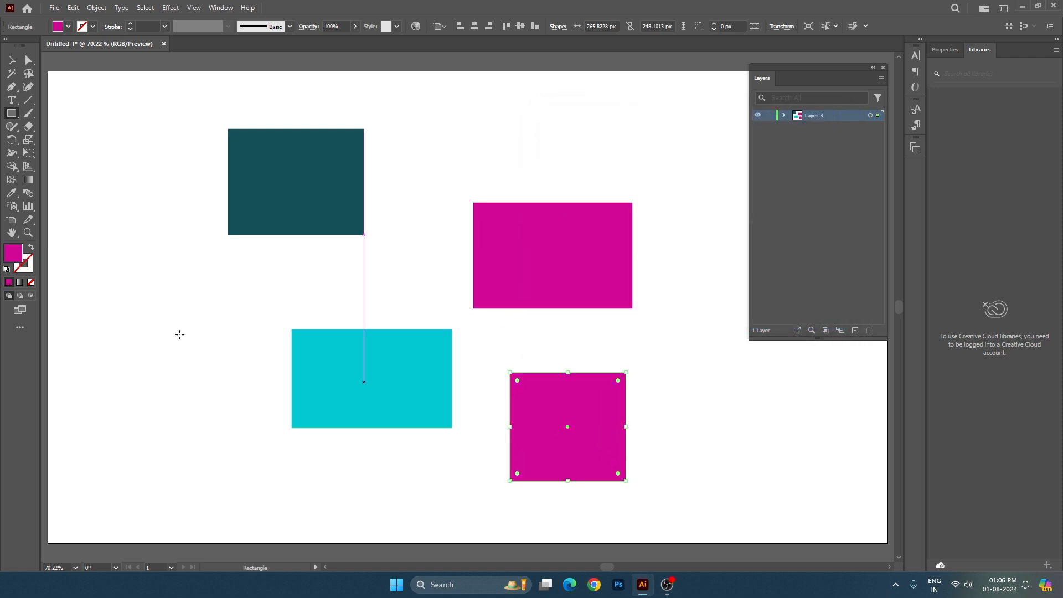
double_click(13, 255)
left_click_drag(712, 176, 711, 236)
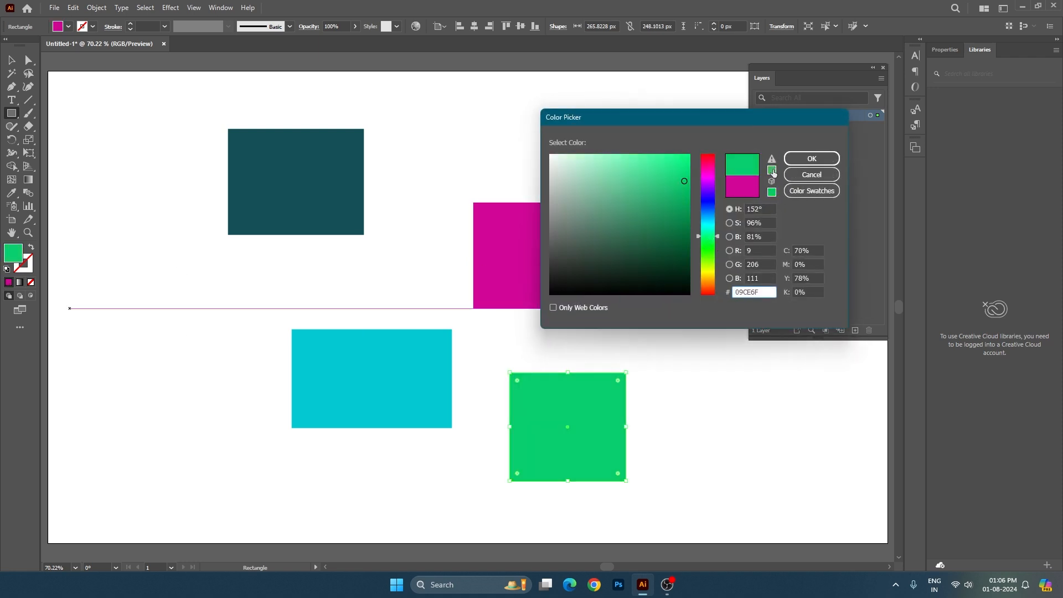
left_click(810, 160)
- Draw a wide rectangle about 468 by 127 px between the teal and cyan ones and fill it with orange CC7D0A
left_click_drag(251, 251, 456, 306)
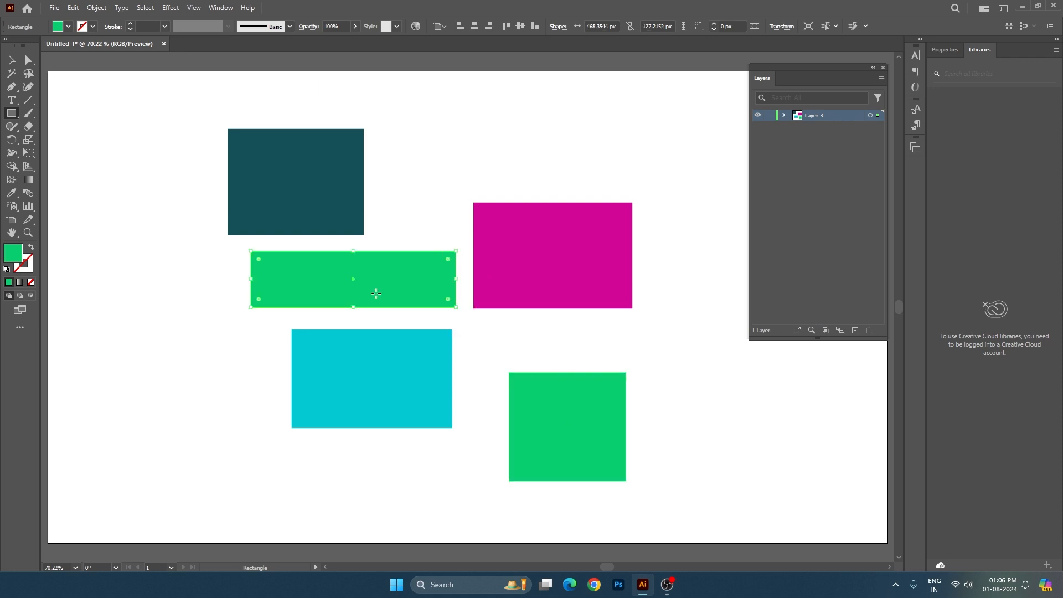
double_click(12, 254)
left_click(708, 282)
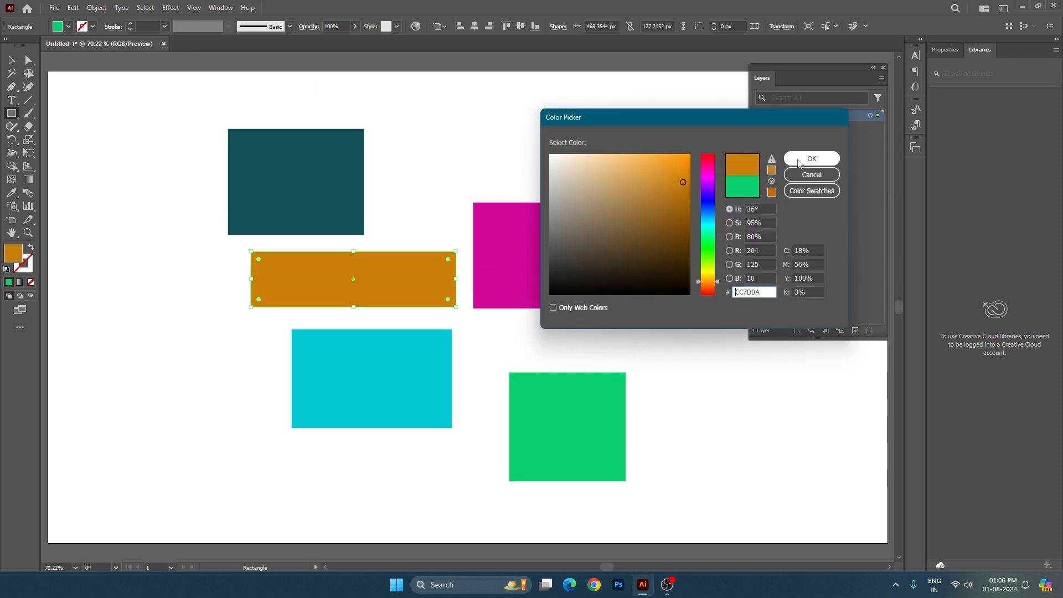
left_click(811, 158)
- Move all five rectangles down about 4 px and expand Layer 3 to examine its individual rectangle entries
left_click(11, 60)
left_click_drag(218, 183, 587, 426)
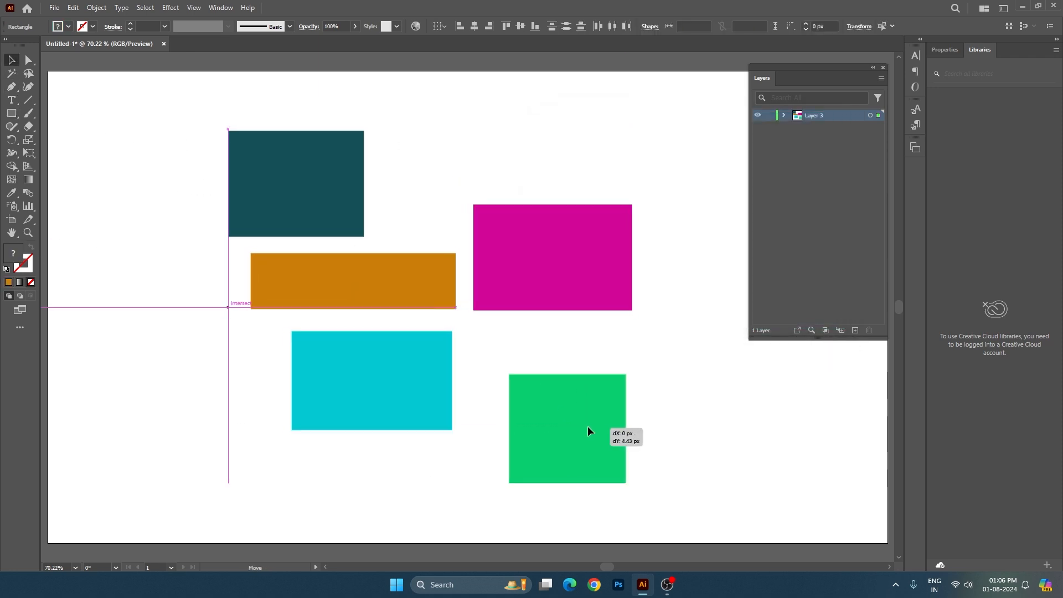
left_click(784, 116)
left_click(842, 127)
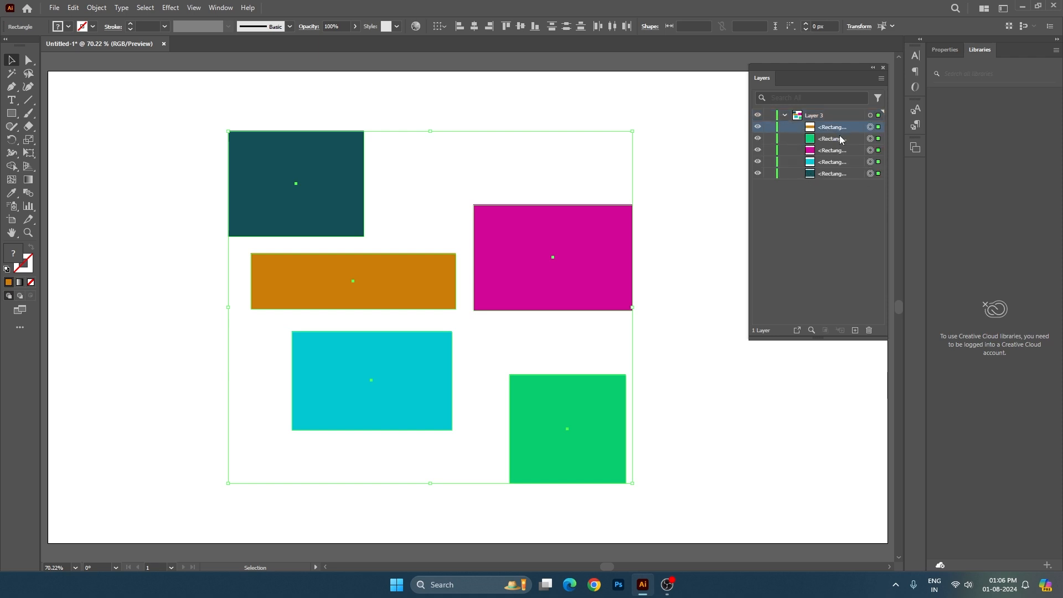
left_click(838, 139)
left_click(836, 152)
left_click(841, 174)
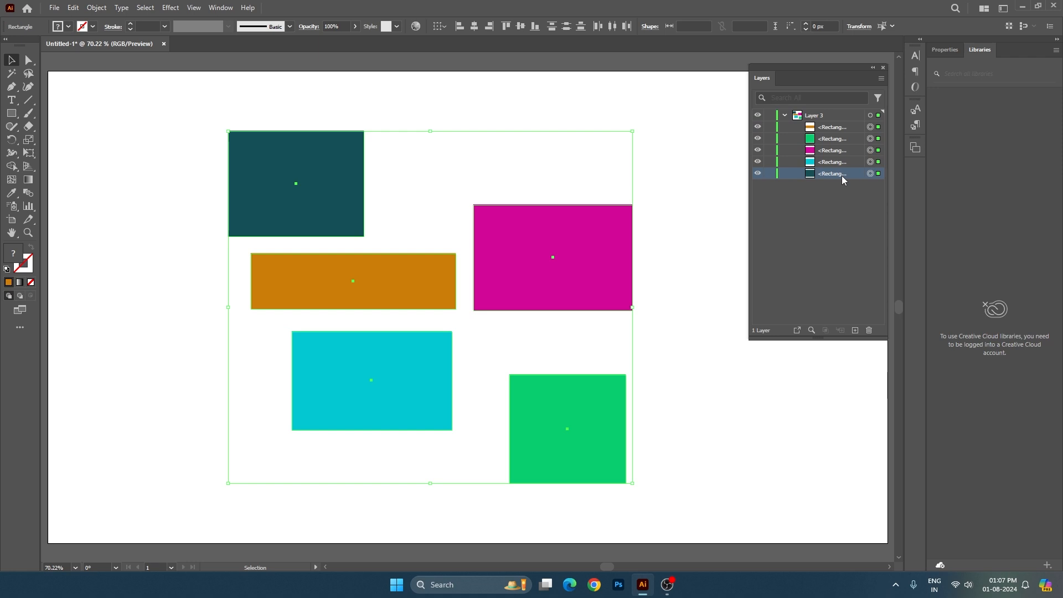
left_click(671, 242)
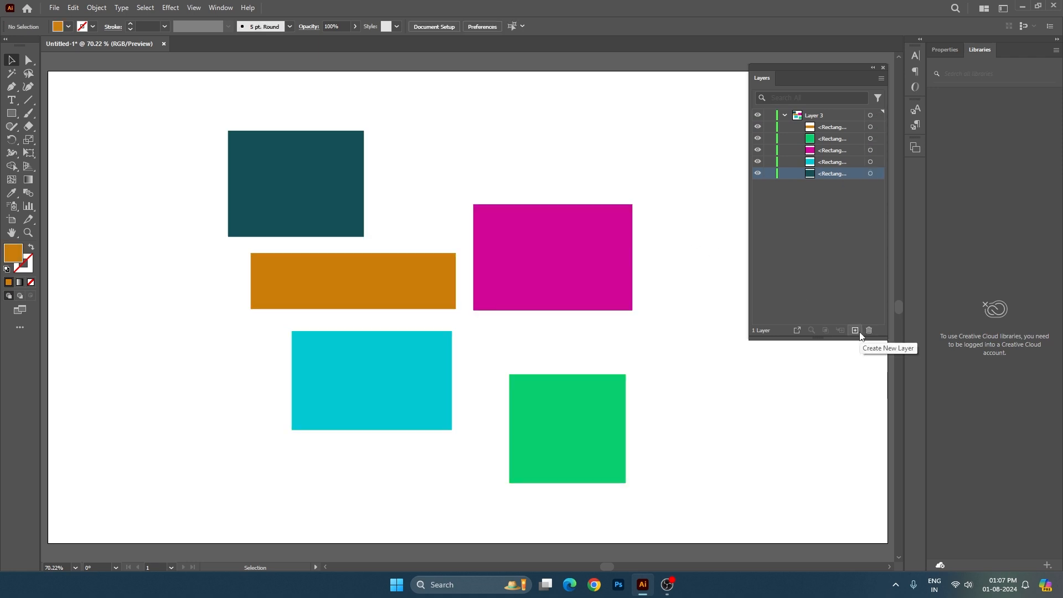
- Rearrange the green, orange, cyan and teal rectangles into a closer cluster beside the magenta one without overlapping them
left_click_drag(538, 389, 514, 360)
left_click(622, 344)
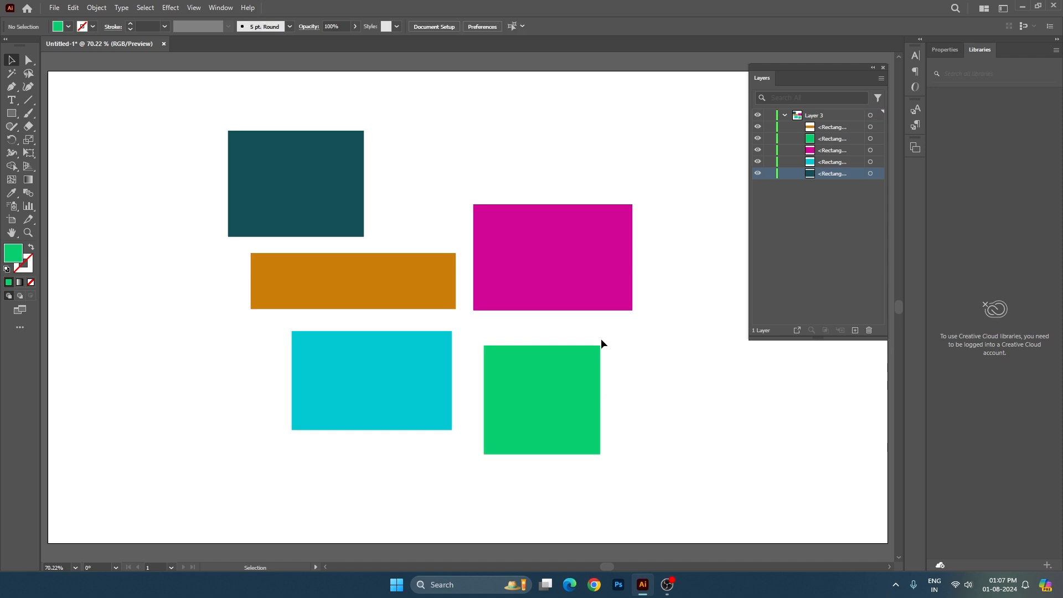
left_click_drag(408, 294, 365, 294)
left_click_drag(423, 360, 423, 365)
mouse_move(434, 378)
left_mouse_down()
mouse_move(337, 394)
mouse_move(422, 423)
mouse_move(418, 392)
left_mouse_up()
left_click_drag(380, 302, 420, 319)
left_click_drag(321, 210, 410, 227)
left_click(650, 351)
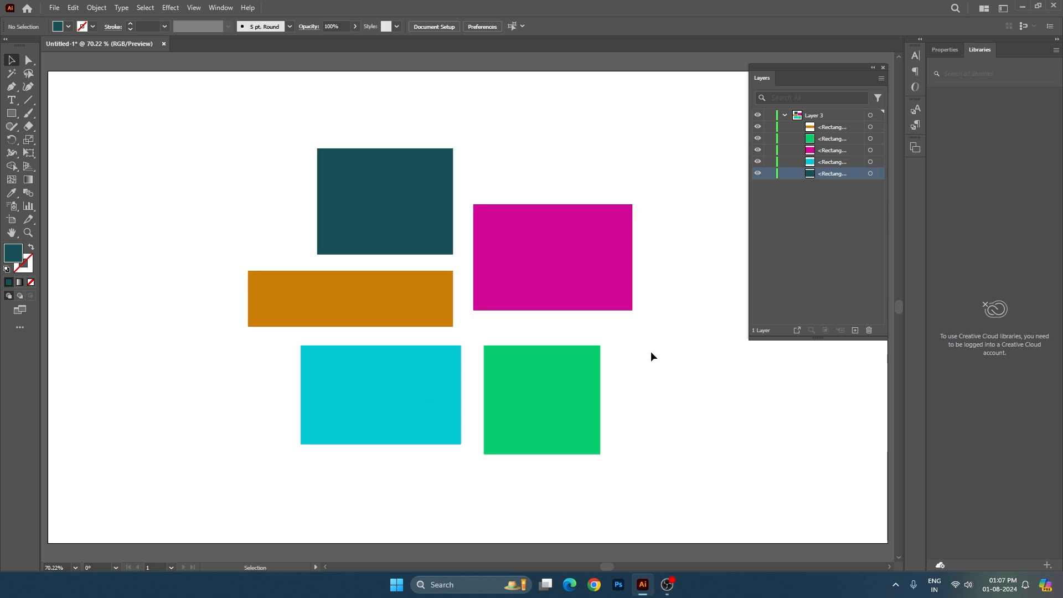
- Move the green rectangle over the orange and cyan ones, and reorder it within Layer 3, first to the top, then to the bottom
left_click_drag(556, 384, 456, 347)
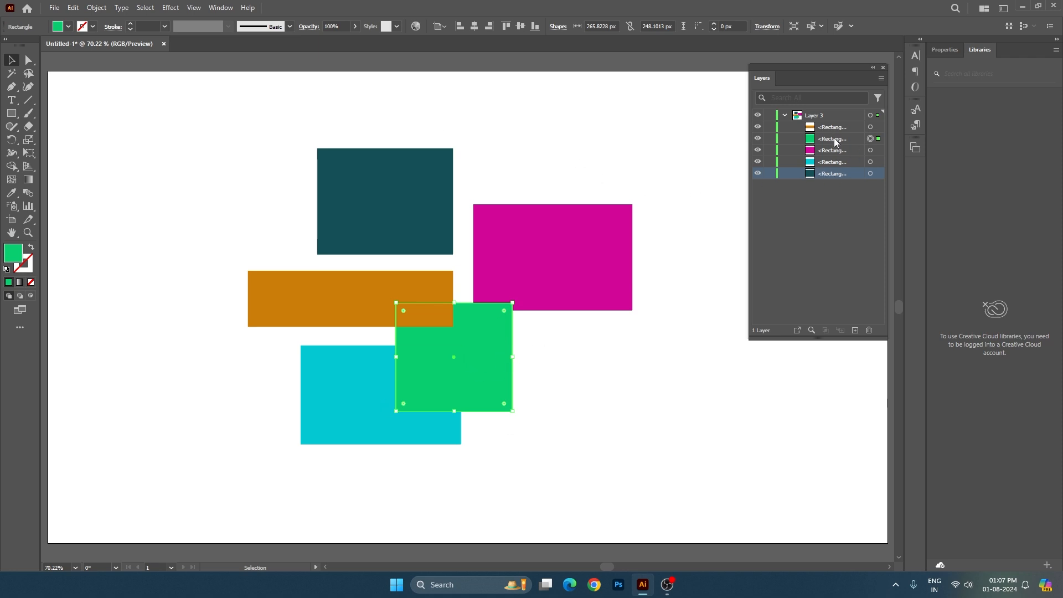
left_click_drag(828, 142, 840, 124)
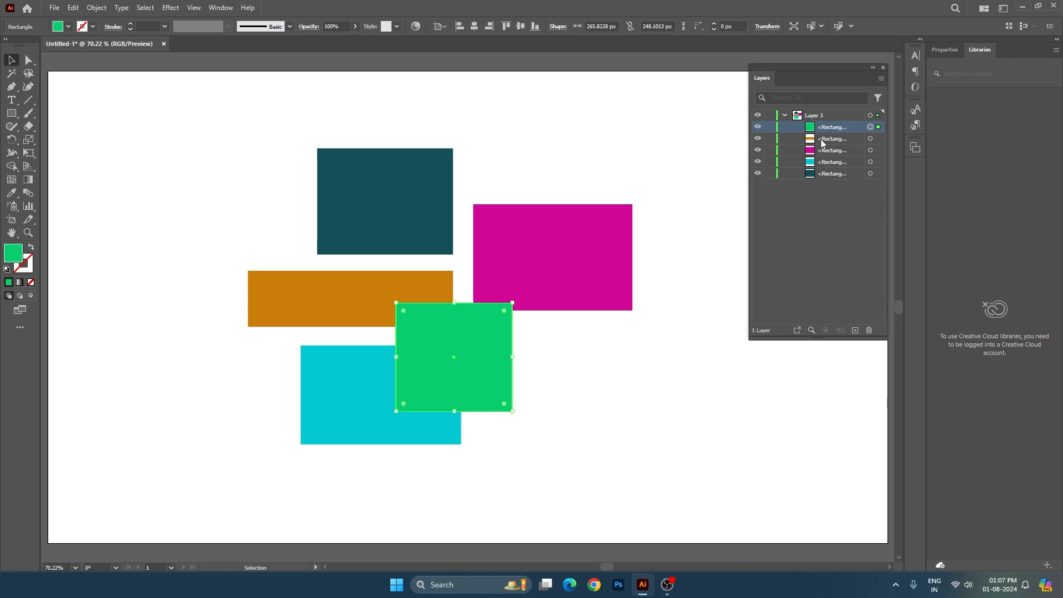
left_click_drag(824, 128, 844, 181)
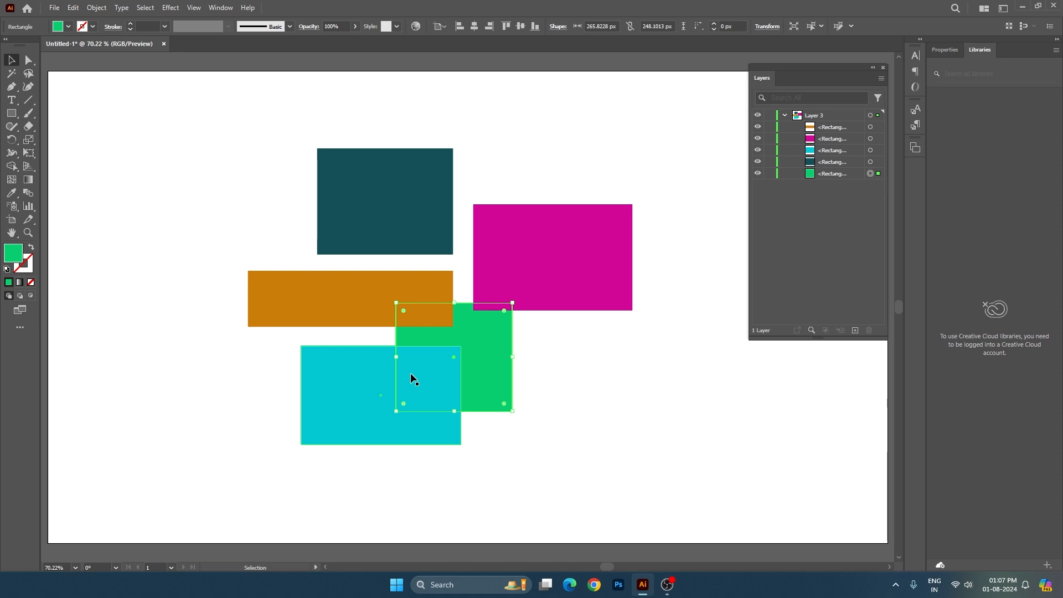
- Bring the green rectangle to the front with the Arrange commands, then send it to the back
right_click(482, 346)
mouse_move(542, 291)
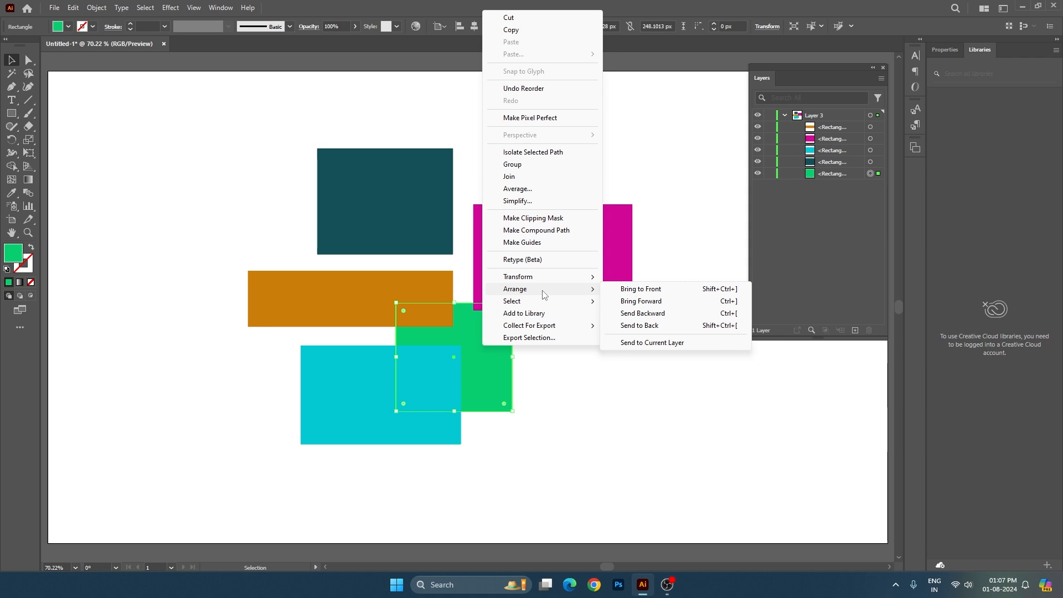
left_click(643, 289)
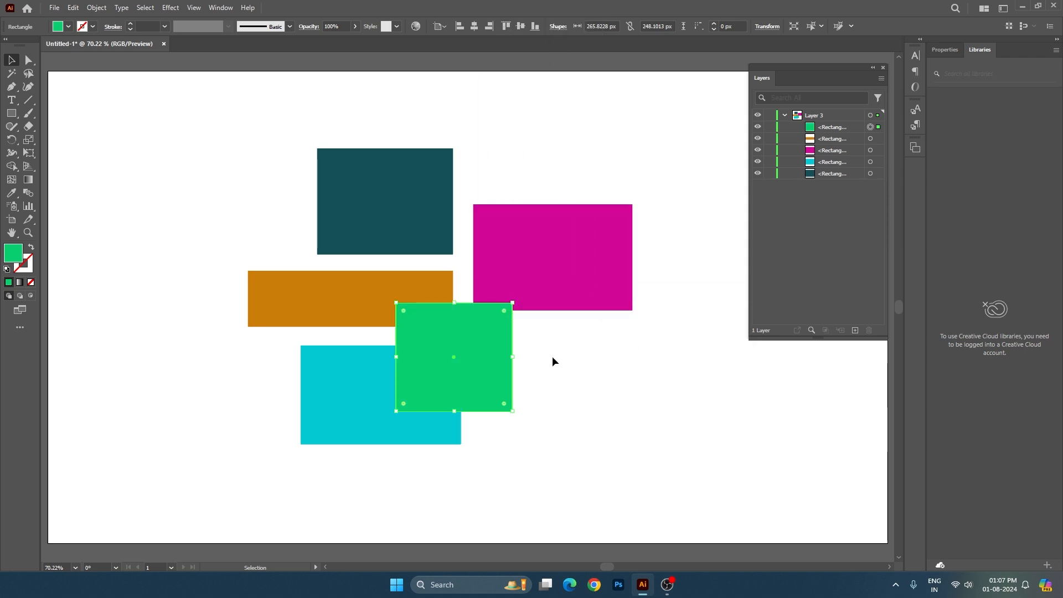
right_click(484, 326)
mouse_move(555, 283)
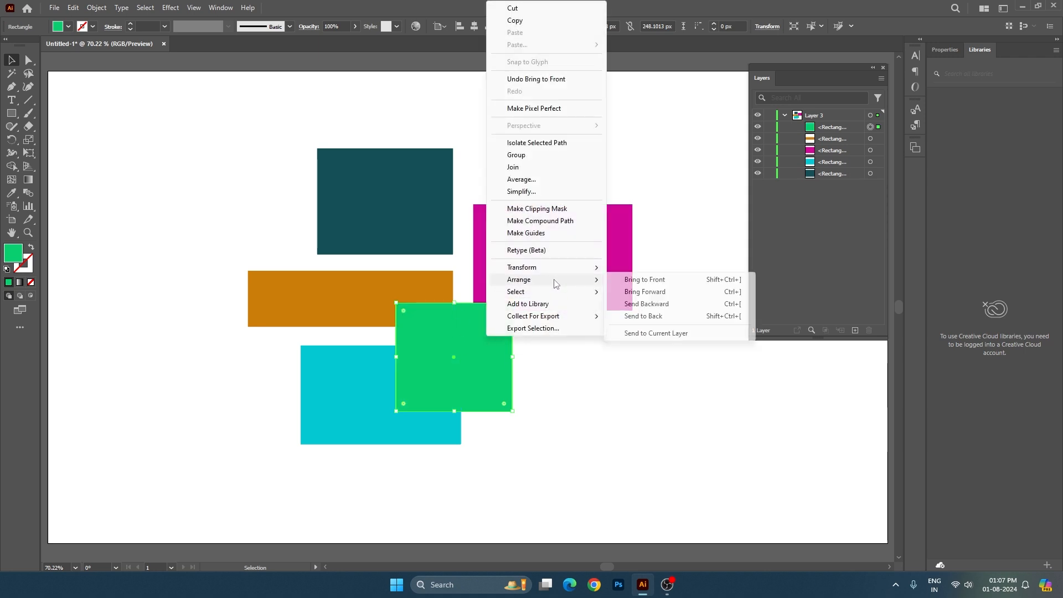
left_click(643, 317)
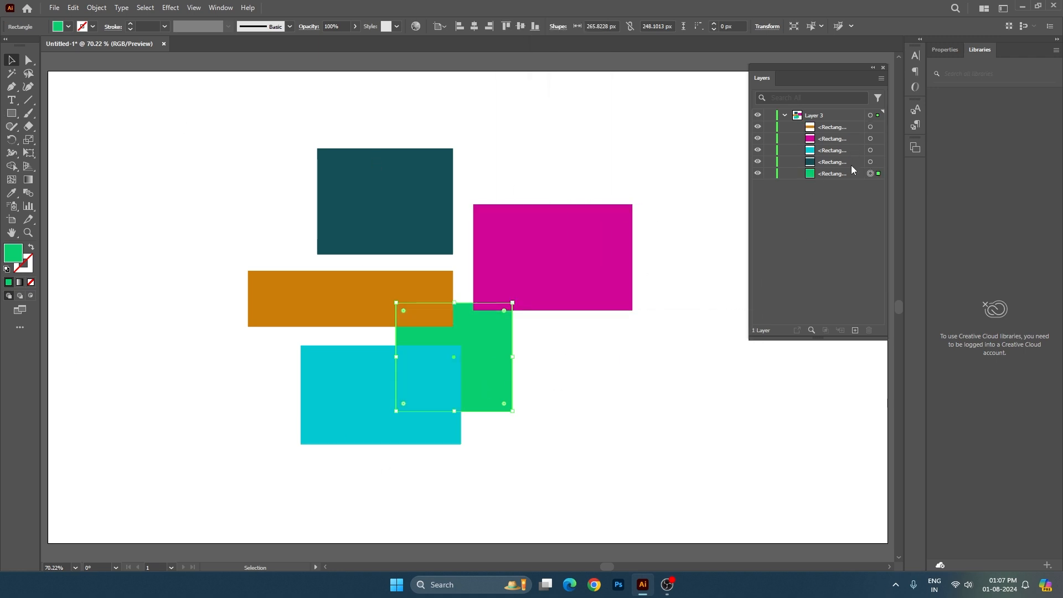
- Place the green rectangle between the magenta and cyan entries in Layer 3 and shift it up to overlap the magenta one further
left_click_drag(842, 175, 840, 144)
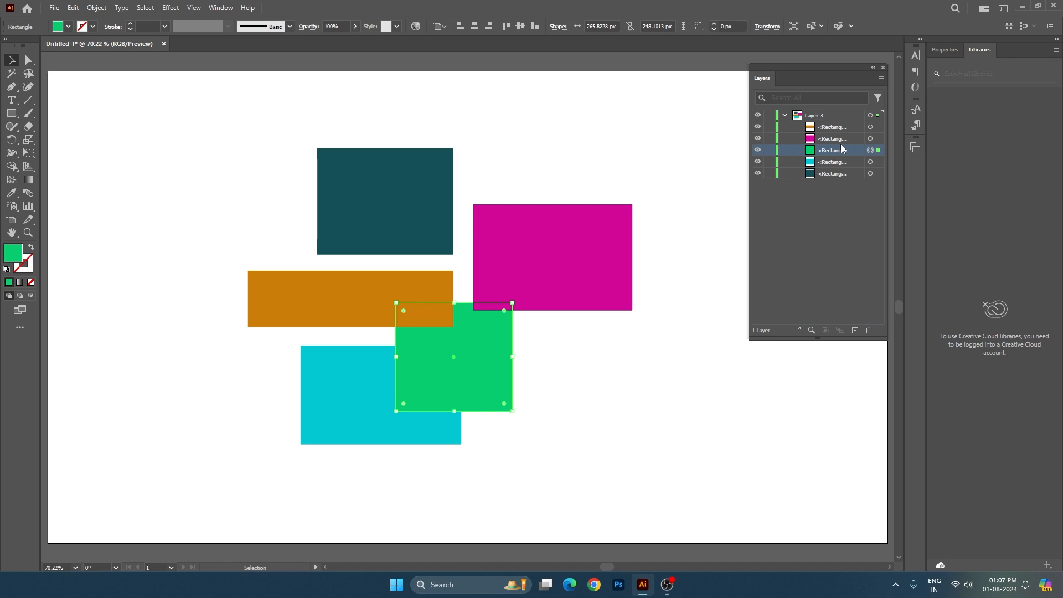
mouse_move(484, 317)
left_mouse_down()
mouse_move(486, 336)
mouse_move(497, 305)
left_mouse_up()
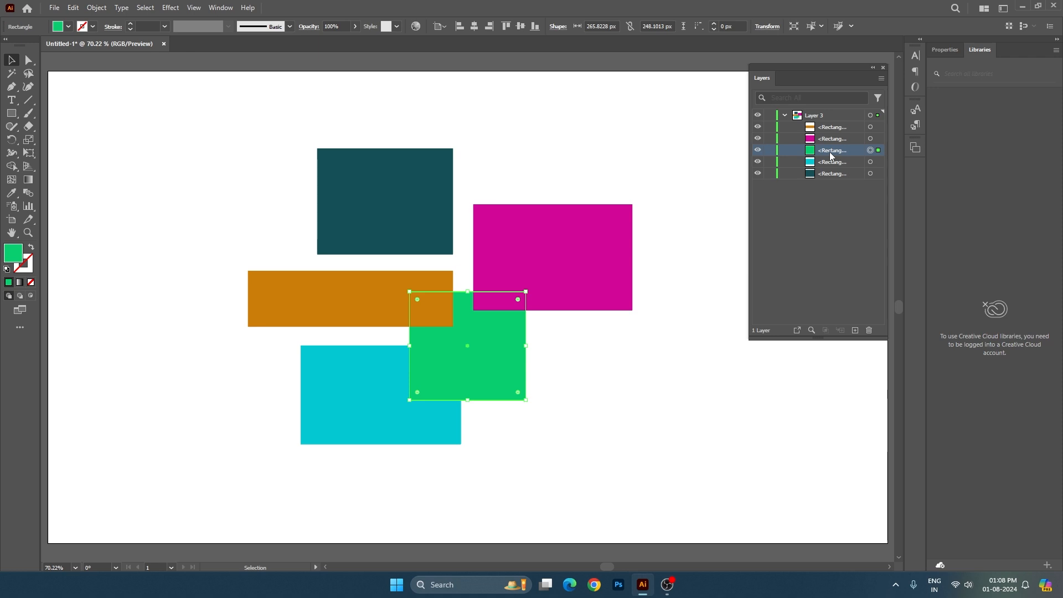
left_click(506, 210)
left_click(538, 337)
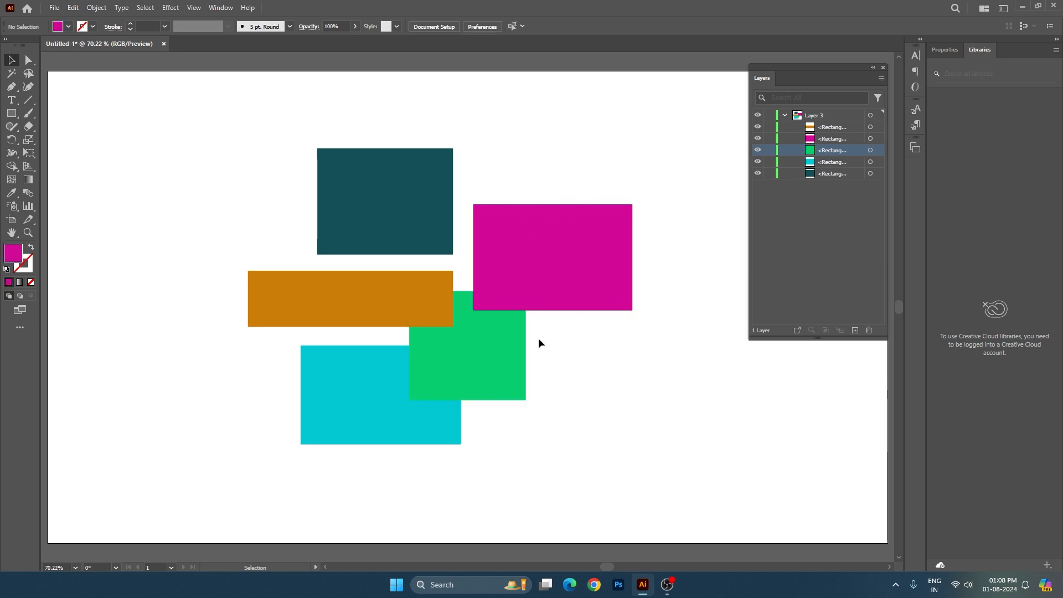
mouse_move(499, 342)
left_mouse_down()
mouse_move(510, 347)
mouse_move(494, 327)
left_mouse_up()
left_click(626, 366)
- Collapse Layer 3 and shift all five rectangles together to the left on the artboard
left_click(784, 116)
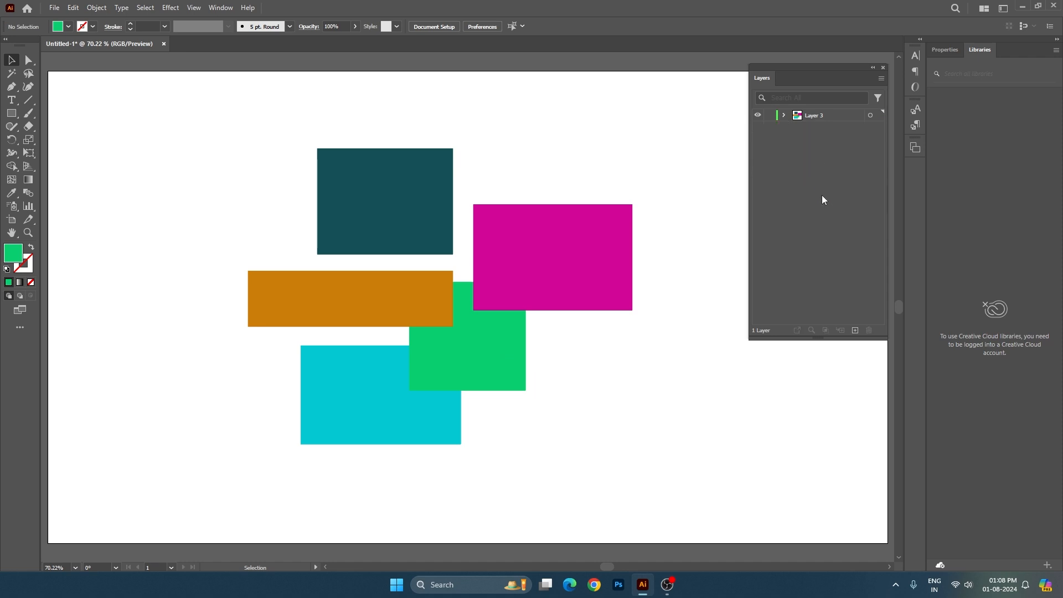
left_click_drag(200, 157, 641, 449)
left_click_drag(602, 294, 566, 293)
left_click(634, 314)
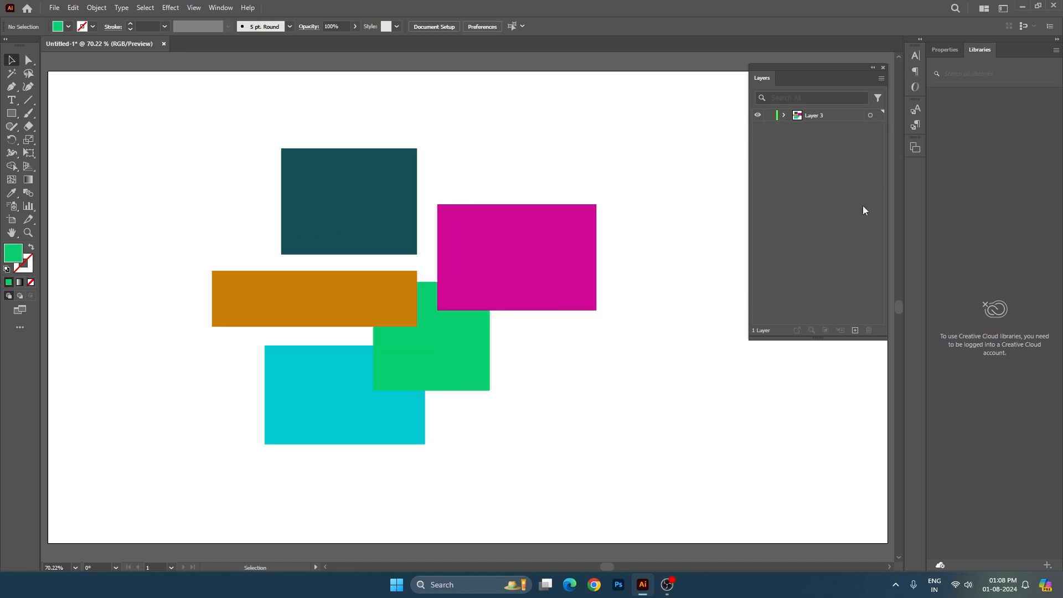
- Target Layer 3 to select all its artwork, then select only the green rectangle and clear the selection
left_click(870, 116)
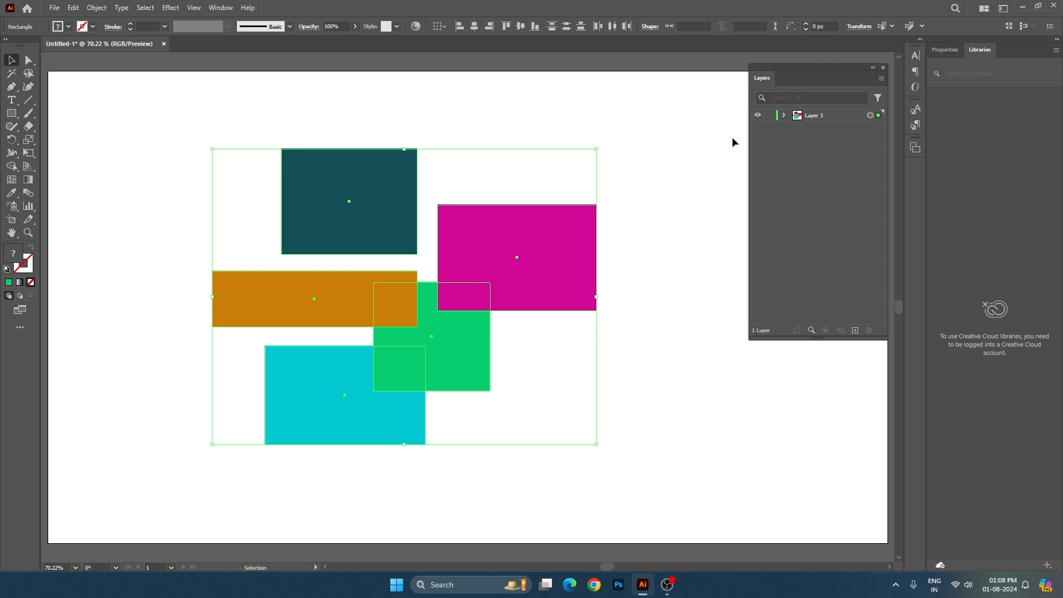
left_click(679, 242)
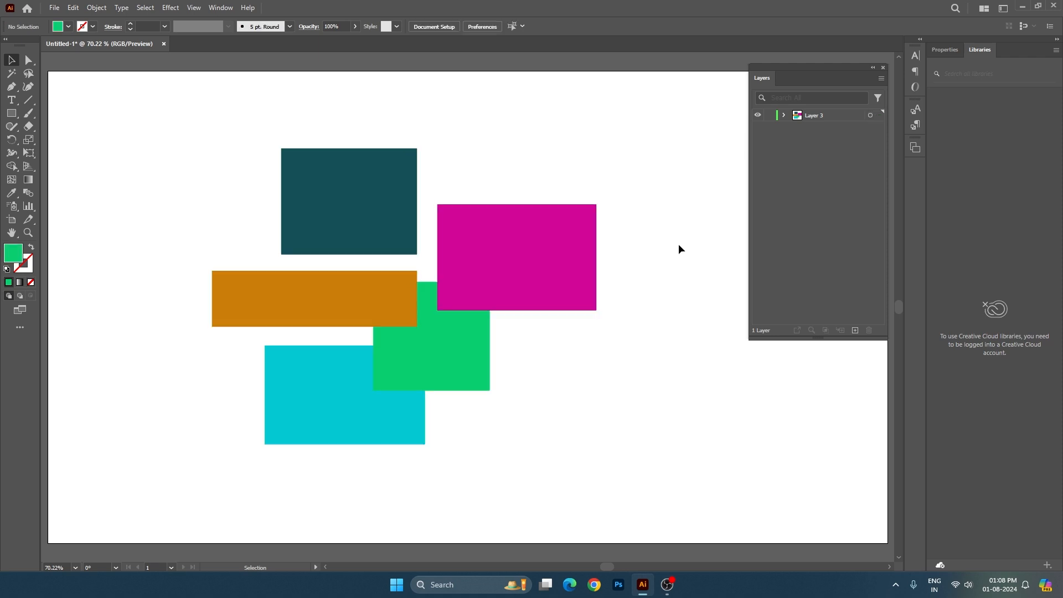
left_click(464, 341)
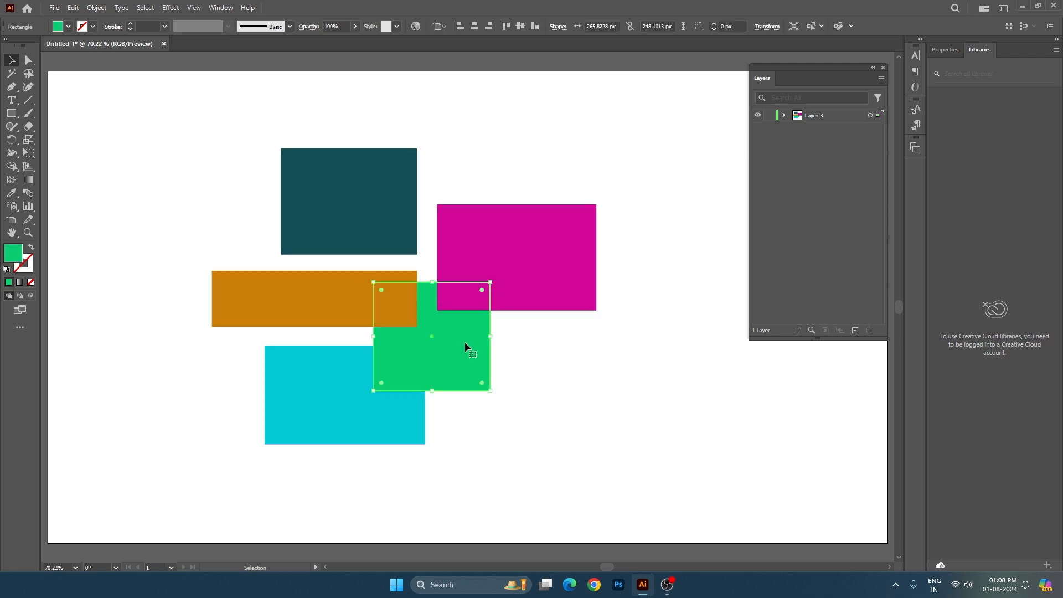
left_click(728, 299)
- Create a new layer above Layer 3 and draw two stars on it along the artboard's left side, the lower about 260 by 247 px
left_click(854, 330)
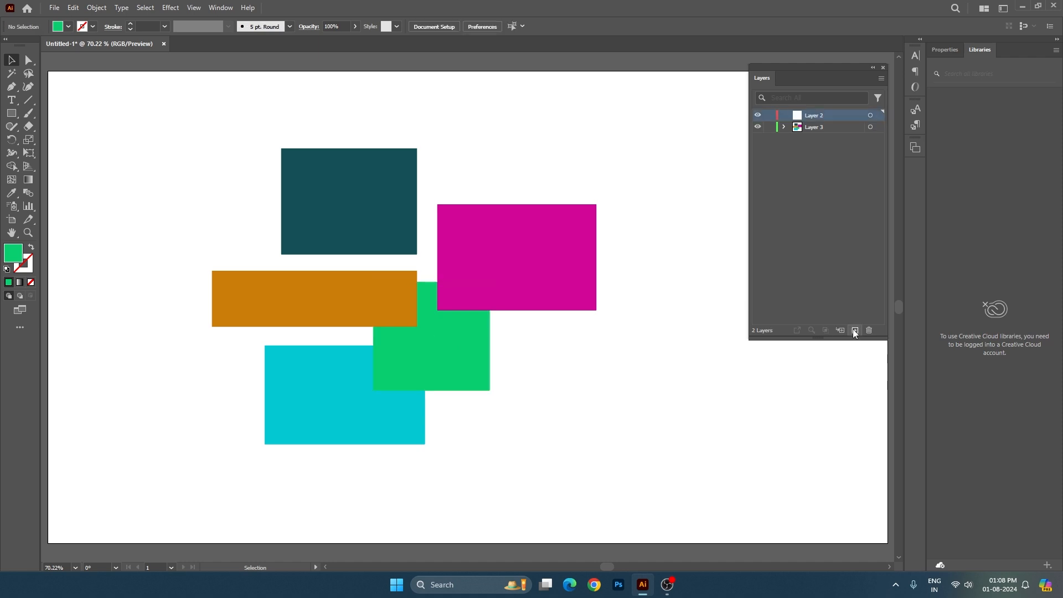
left_click(12, 113)
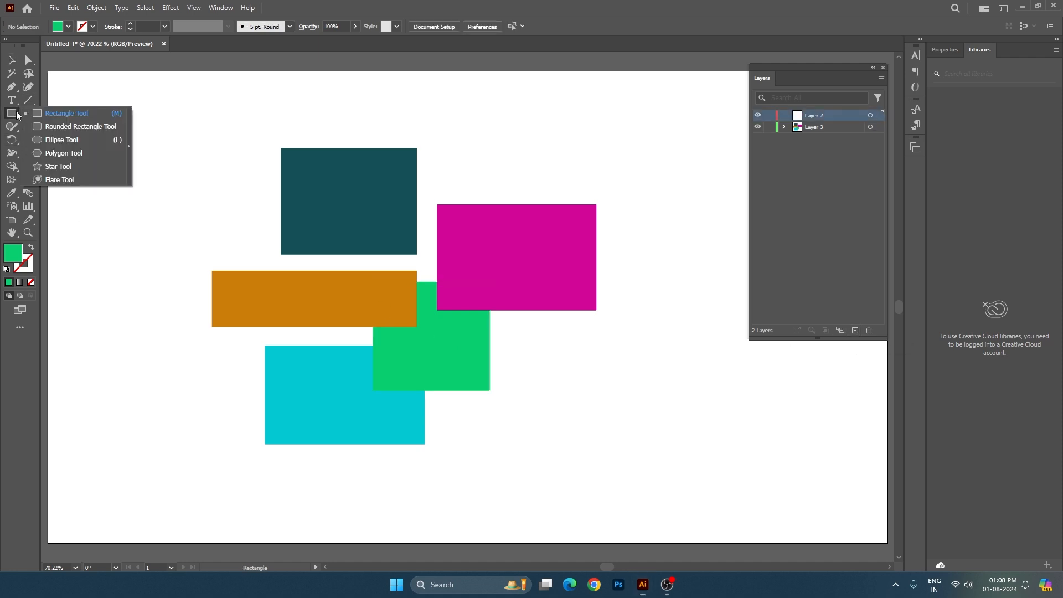
left_click(80, 166)
left_click_drag(196, 184, 233, 220)
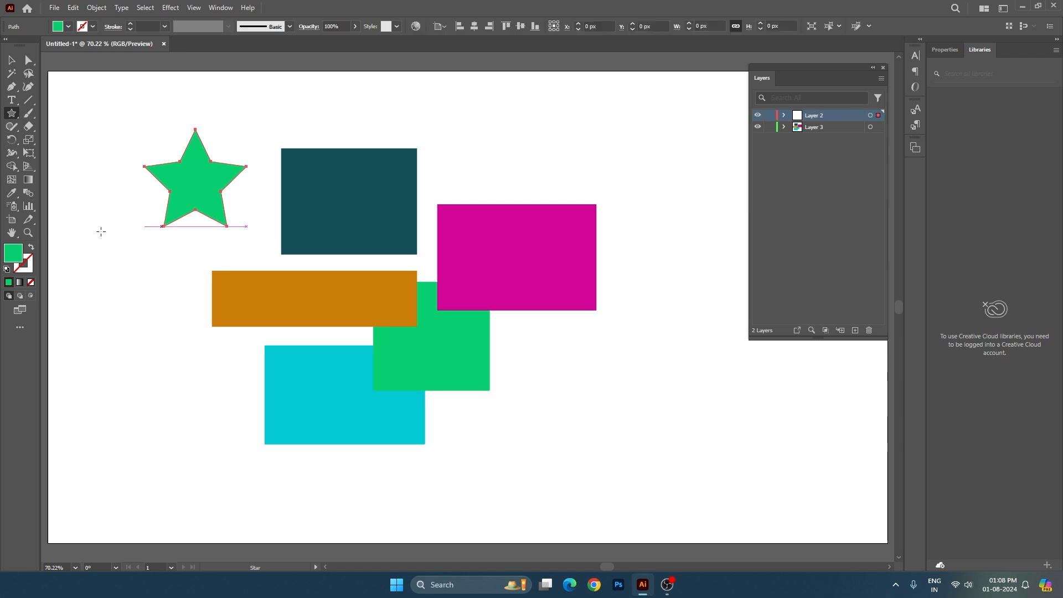
left_click_drag(176, 342, 226, 379)
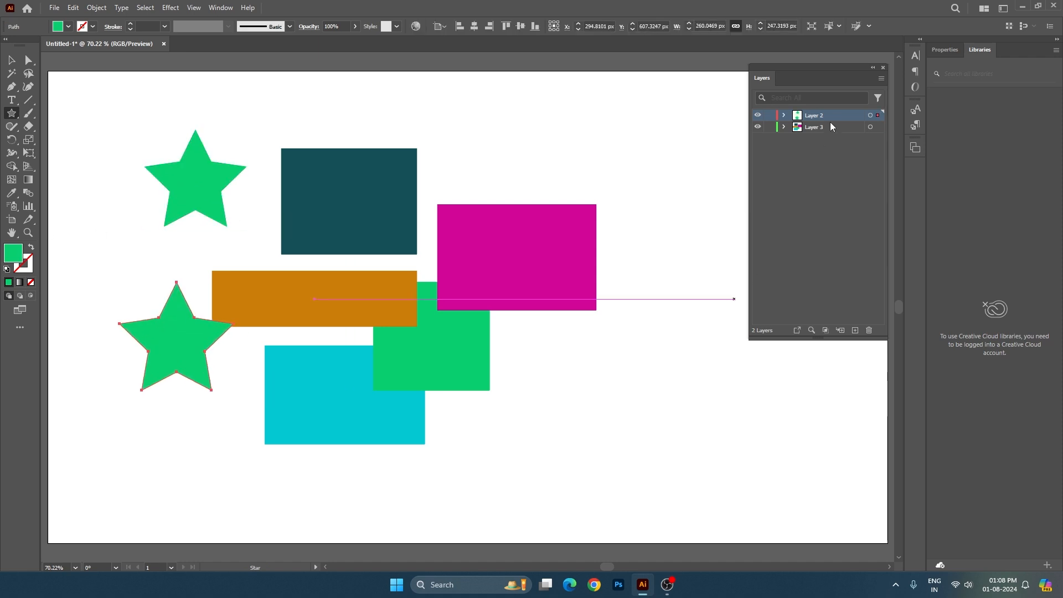
- Fill the lower star with dark blue 1E1777
double_click(13, 253)
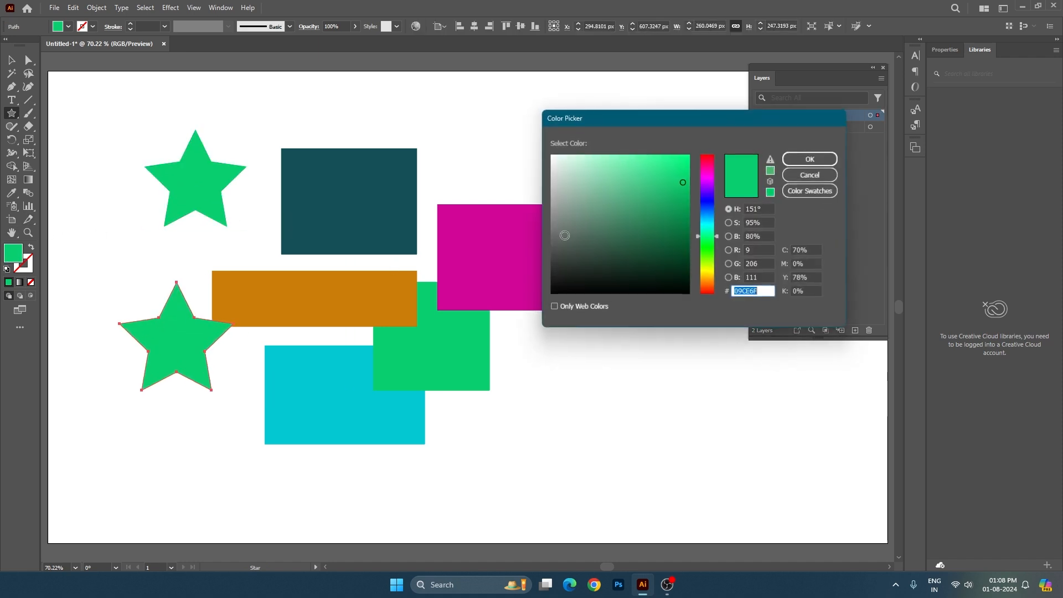
left_click(663, 228)
left_click(707, 205)
left_click(812, 158)
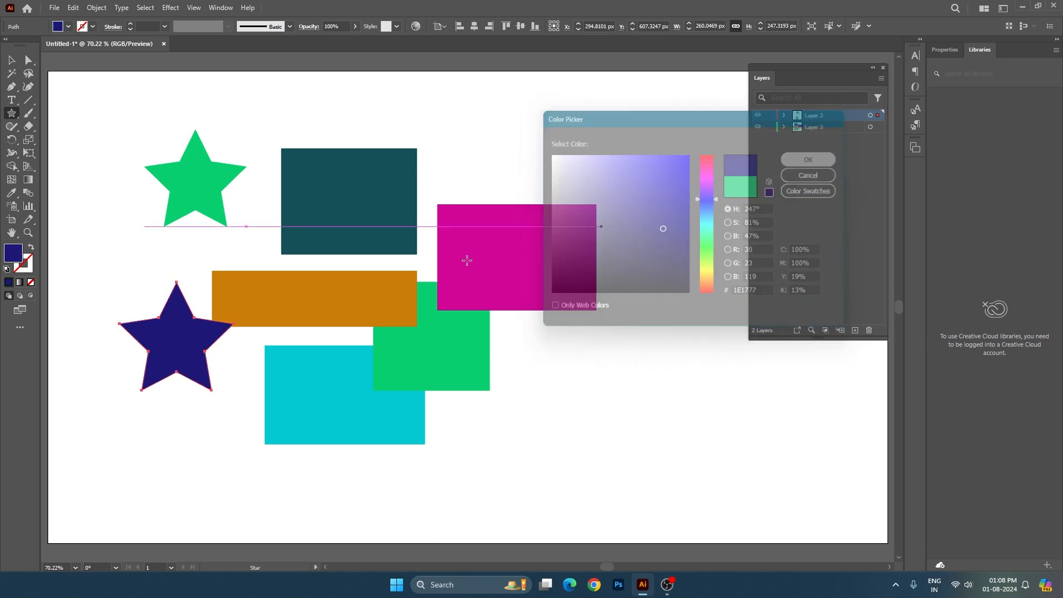
- Draw a star over the teal and orange rectangles and fill it with dark green 237517
left_click_drag(355, 238, 410, 279)
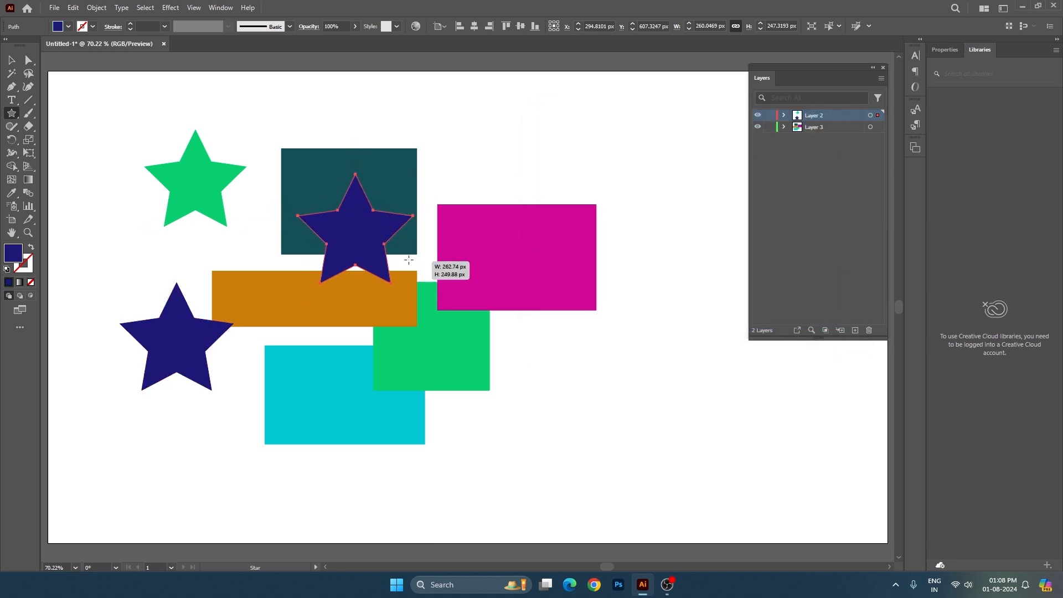
double_click(13, 253)
left_click(707, 248)
left_click(812, 158)
- Draw a star of about 313 by 298 px over the magenta and green rectangles and fill it with orange EA7A00
left_click_drag(501, 314, 555, 371)
double_click(12, 253)
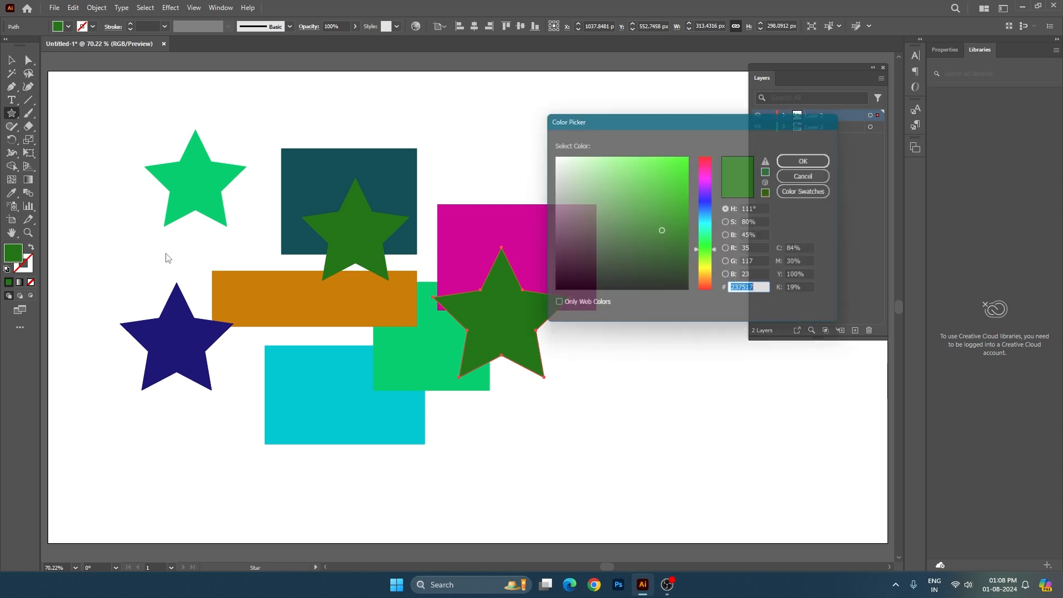
left_click(707, 283)
left_click(689, 164)
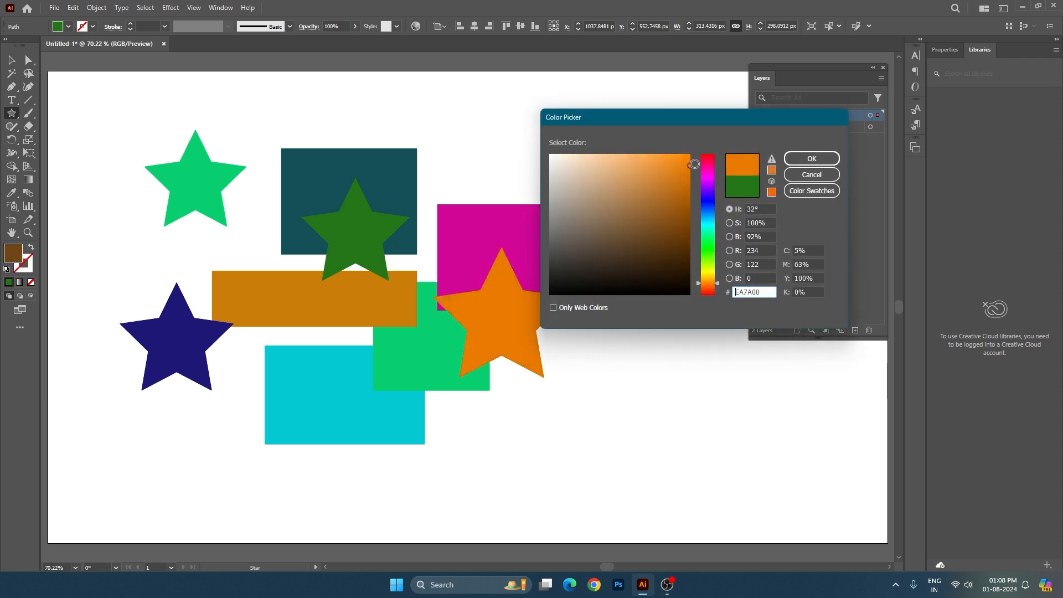
left_click(811, 158)
key("v")
left_click(638, 383)
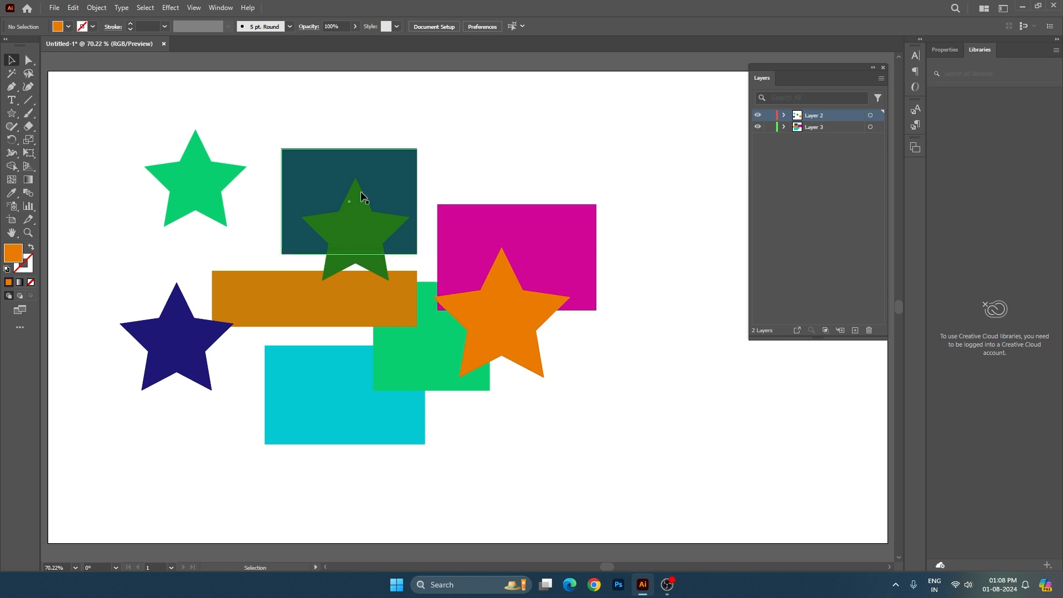
- Select the dark green star alone, then all artwork of both layers on the artboard, clearing the selection each time
left_click(363, 265)
left_click(651, 415)
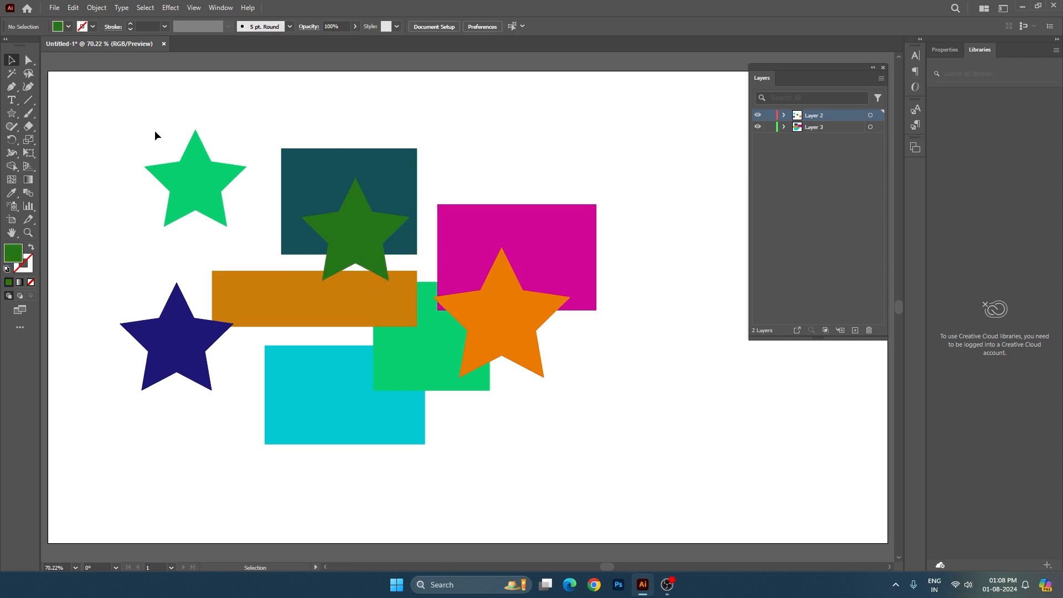
left_click_drag(85, 103, 711, 490)
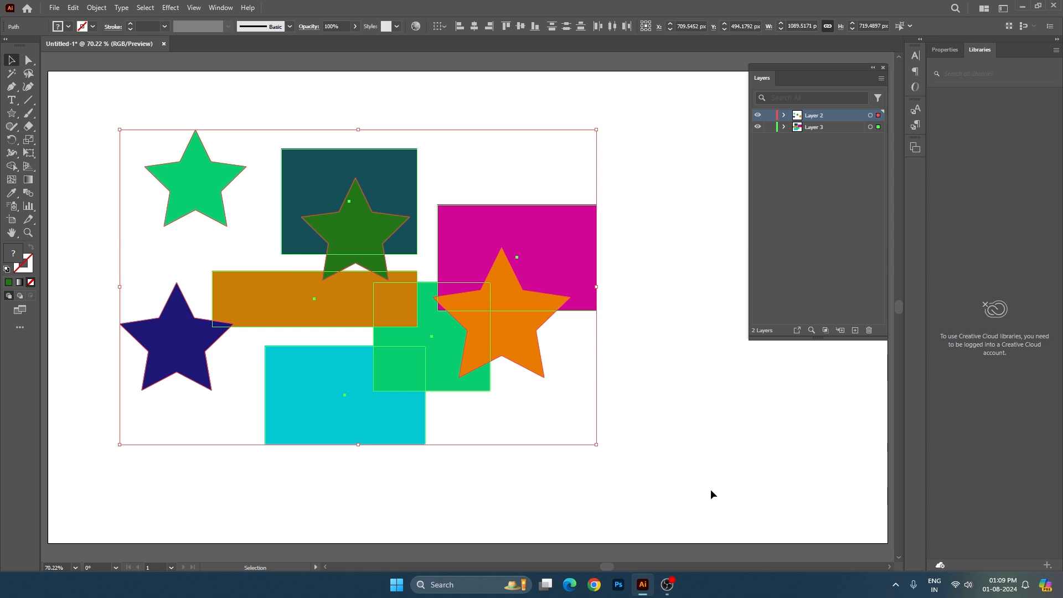
left_click(634, 177)
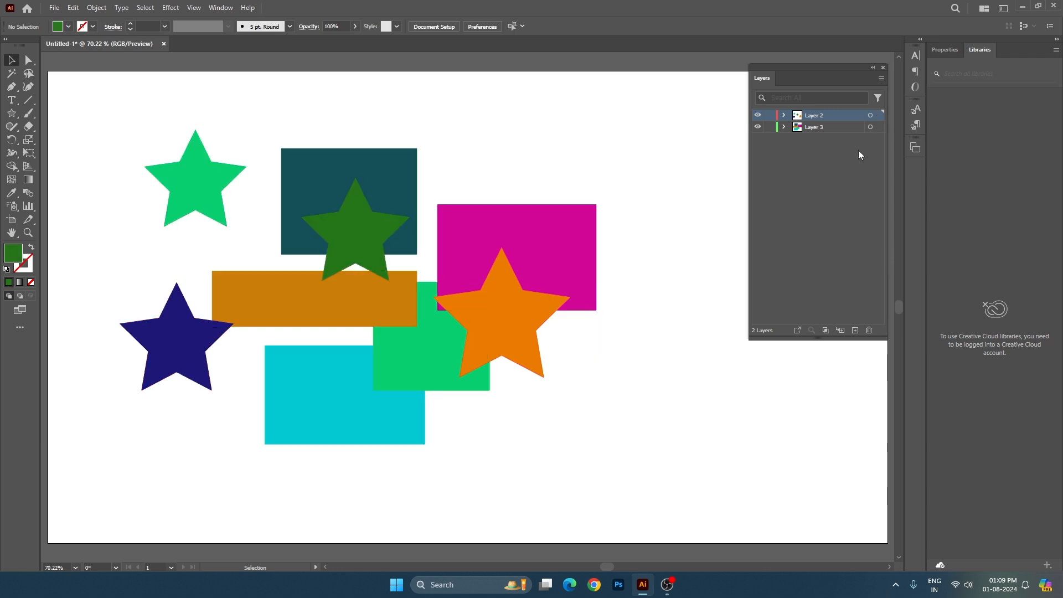
- Target Layer 2 to select all its stars, scale them down to about 654 by 379 px overall and place them at the artboard's lower right
left_click(870, 116)
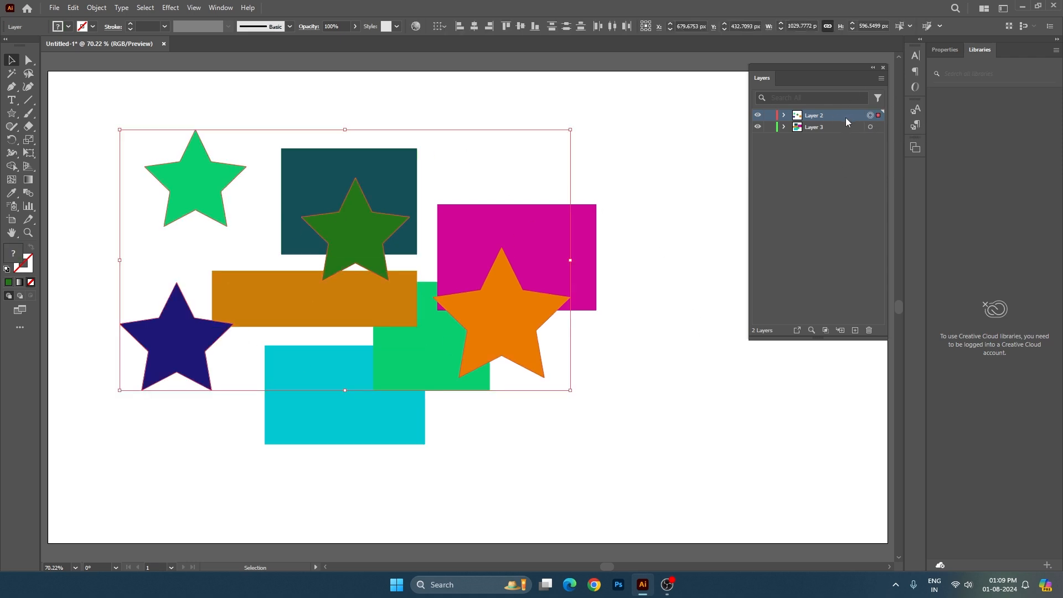
left_click_drag(183, 345, 536, 486)
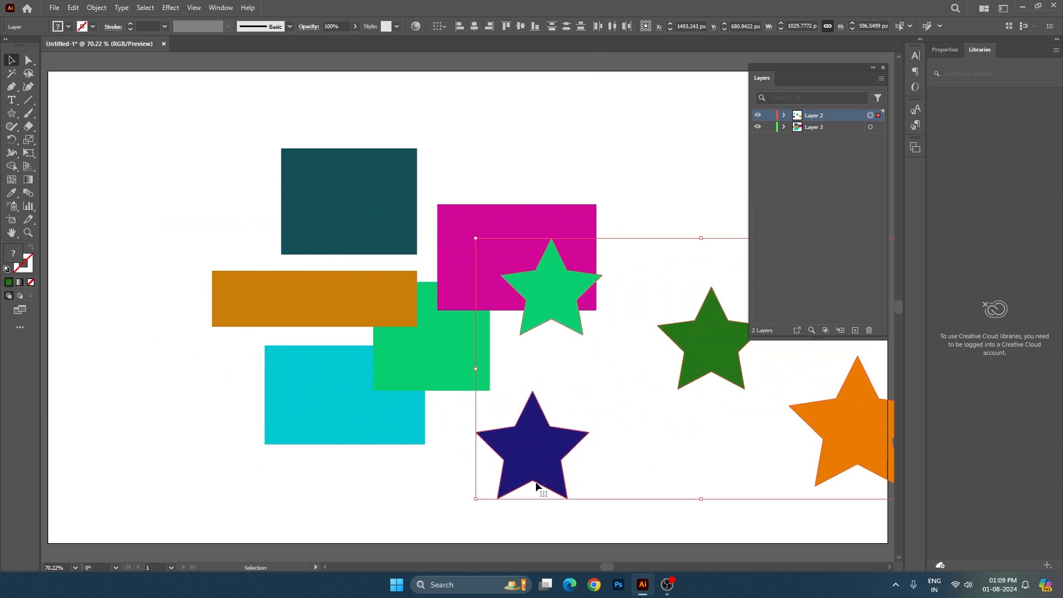
left_click_drag(476, 498, 640, 403)
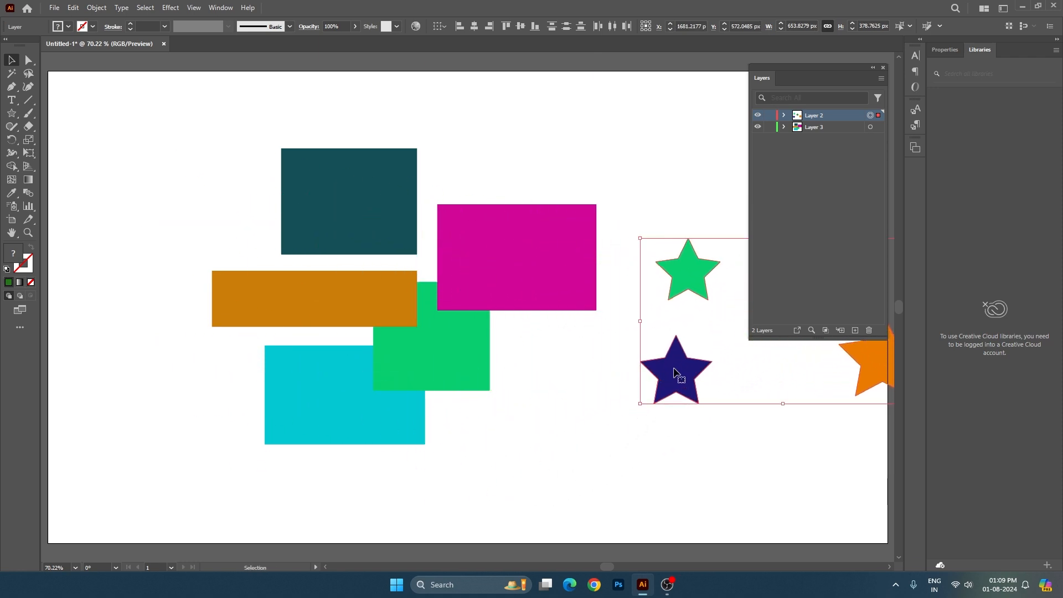
left_click_drag(674, 372, 532, 466)
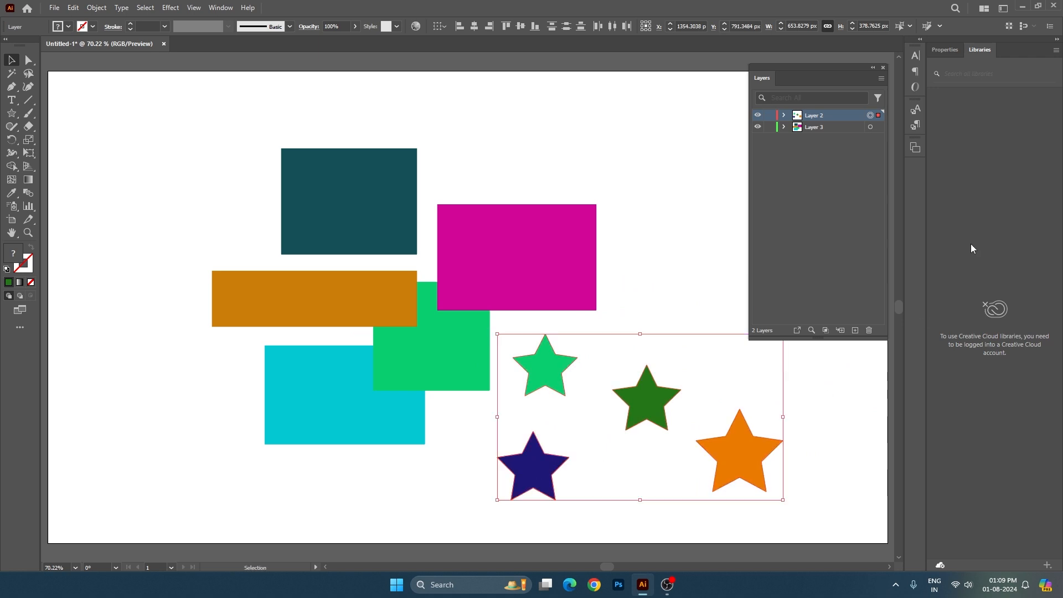
- Target Layer 3 to select all its rectangles, scale them down together to about three quarters and reposition them above and left of the stars
left_click(870, 127)
left_click_drag(523, 277, 461, 284)
left_click_drag(414, 252, 463, 275)
left_click(561, 337)
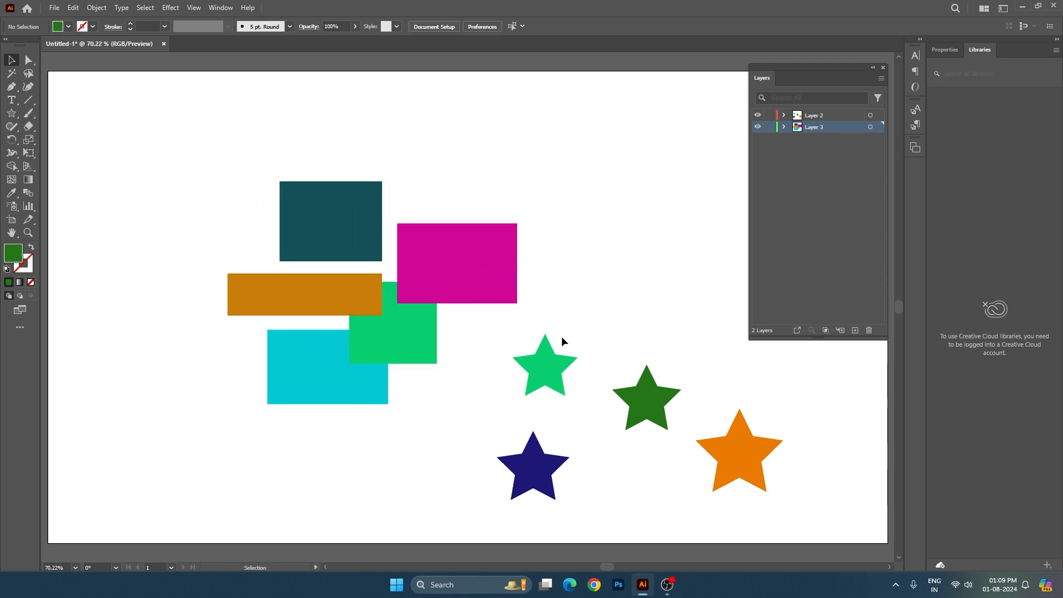
- Move all four stars of Layer 2 together to the artboard's upper left, with the orange star overlapping the dark teal rectangle
left_click_drag(493, 331, 337, 235)
left_click(537, 193)
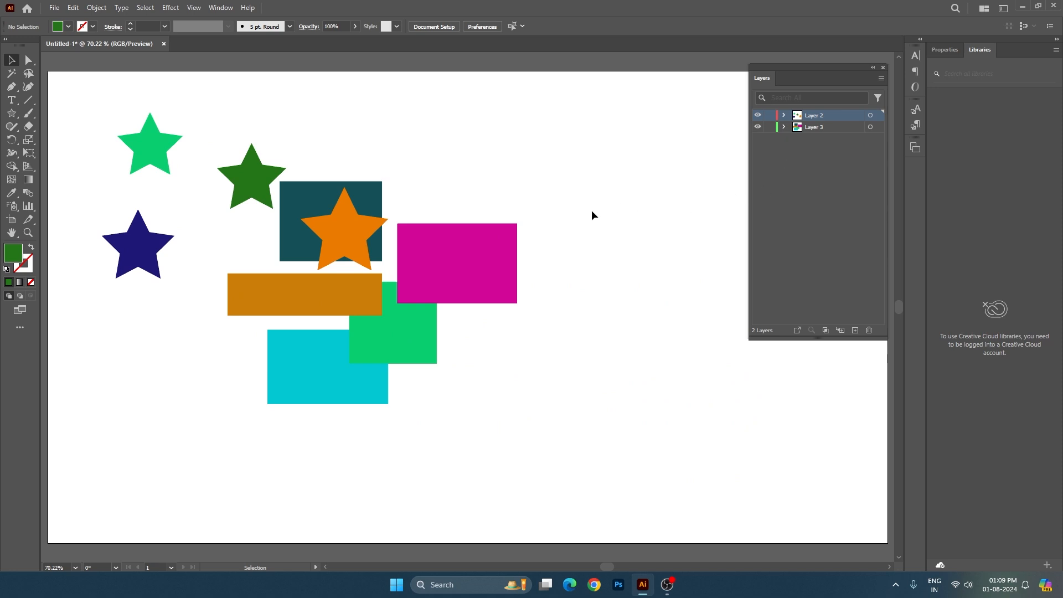
- Select the magenta rectangle and locate it in the layer list, then clear the selection and collapse Layer 3
left_click(452, 256)
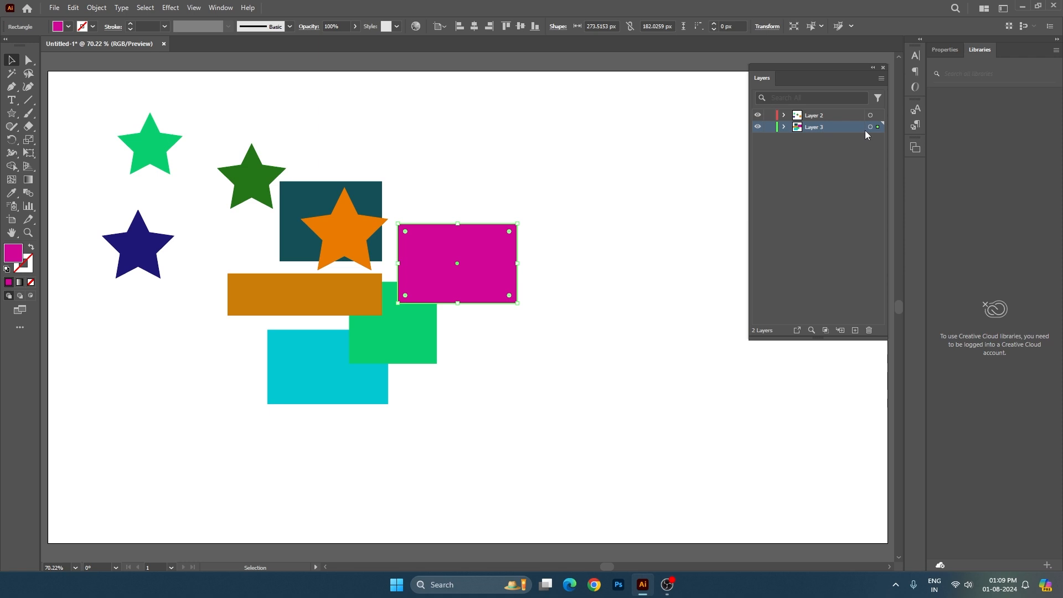
left_click(811, 331)
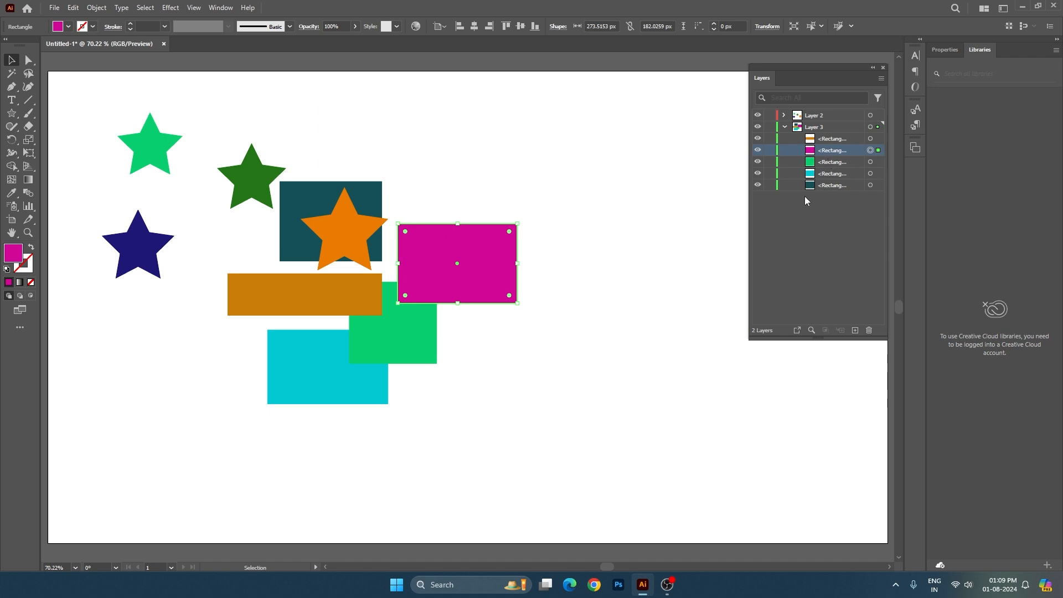
left_click(574, 327)
left_click(783, 126)
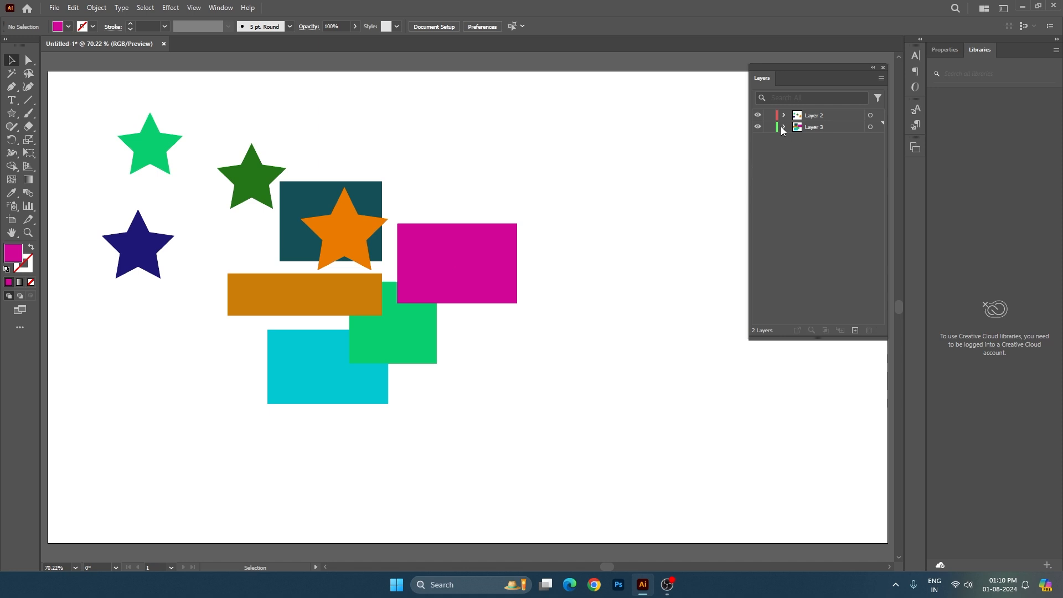
left_click(792, 126)
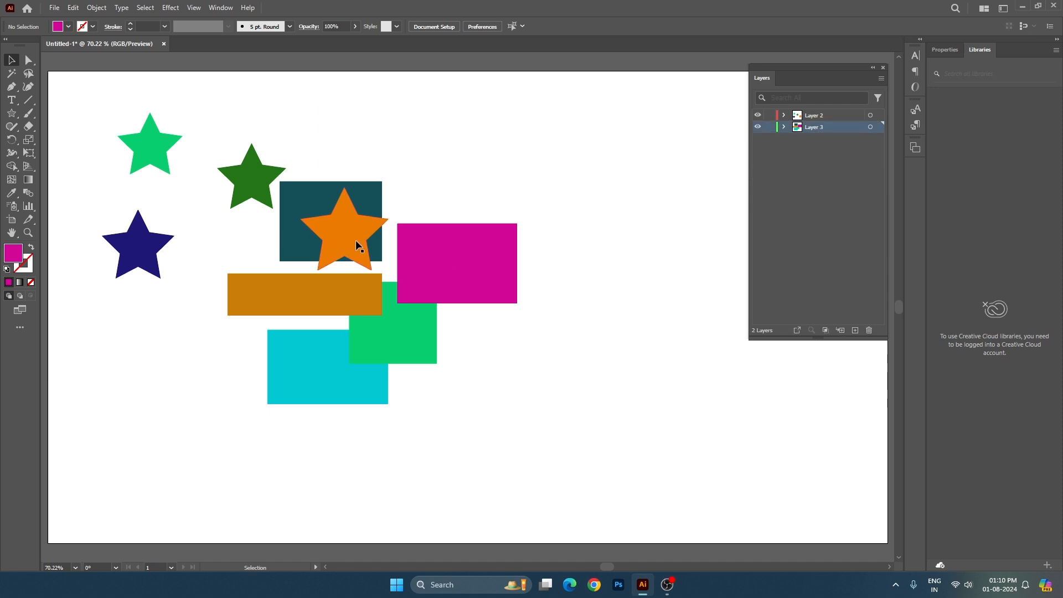
- Select the dark green star and expand Layer 2 to find its path in the layer list
left_click(240, 186)
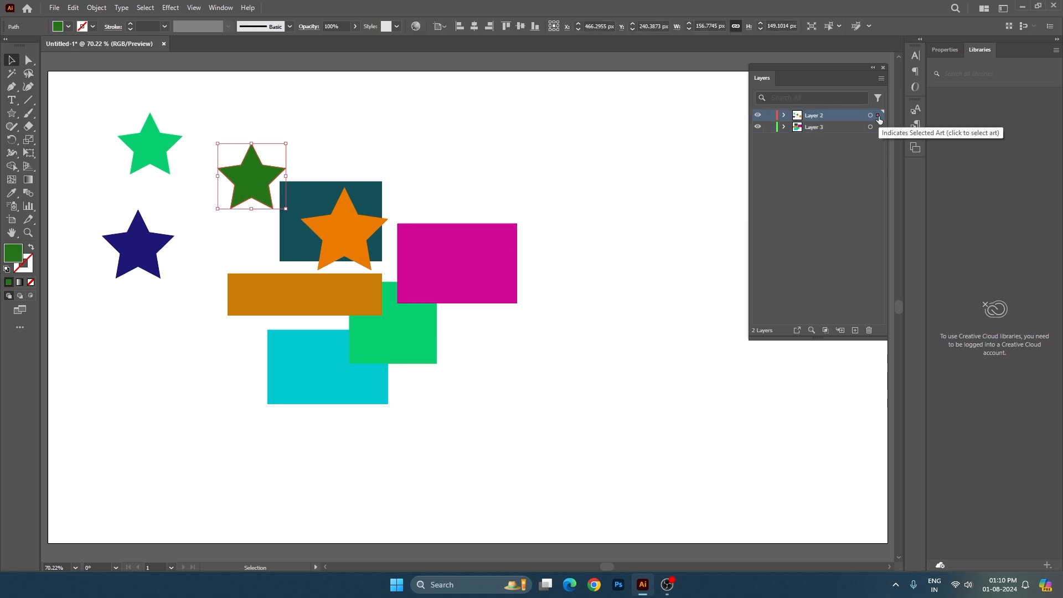
left_click(784, 116)
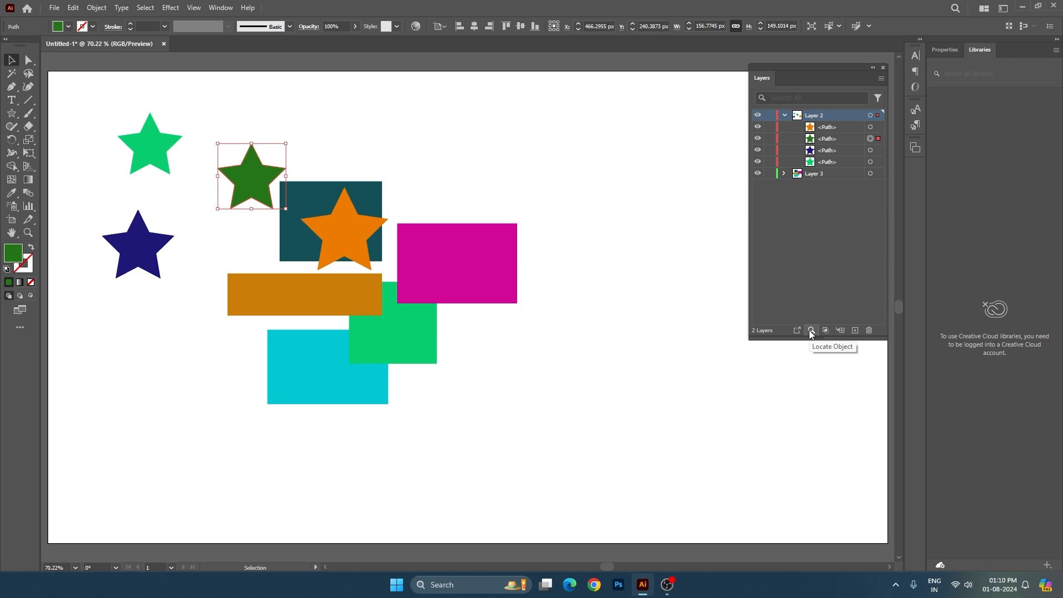
- Move the green rectangle down and right and the cyan rectangle down and left so that they no longer overlap
left_click_drag(409, 317, 453, 357)
left_click_drag(343, 376, 316, 391)
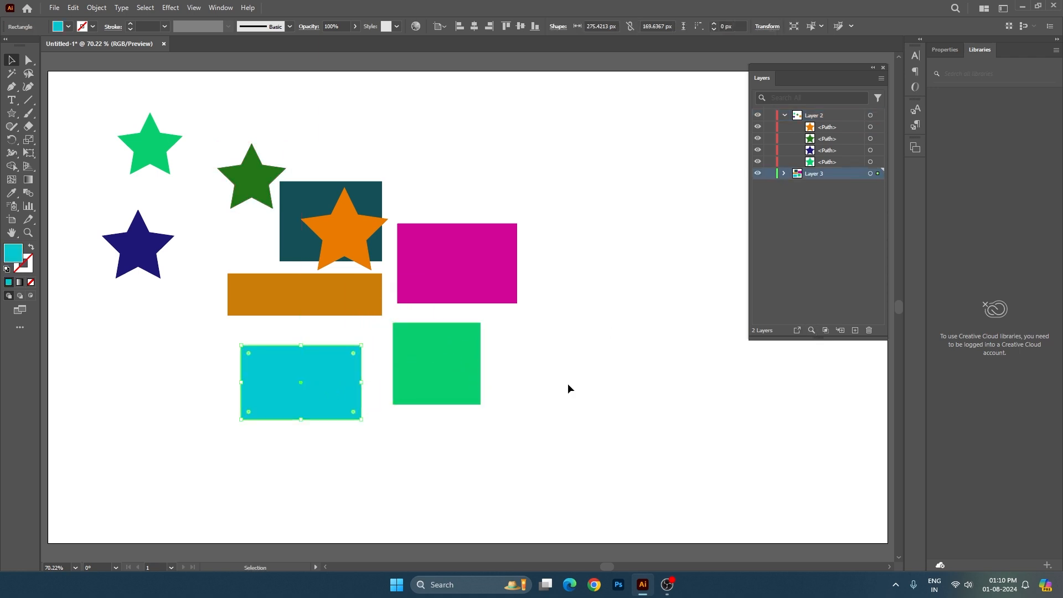
left_click(566, 385)
- Expand Layer 3 to find the selected green rectangle, nudge that rectangle slightly down and right, and collapse Layer 2
left_click(424, 364)
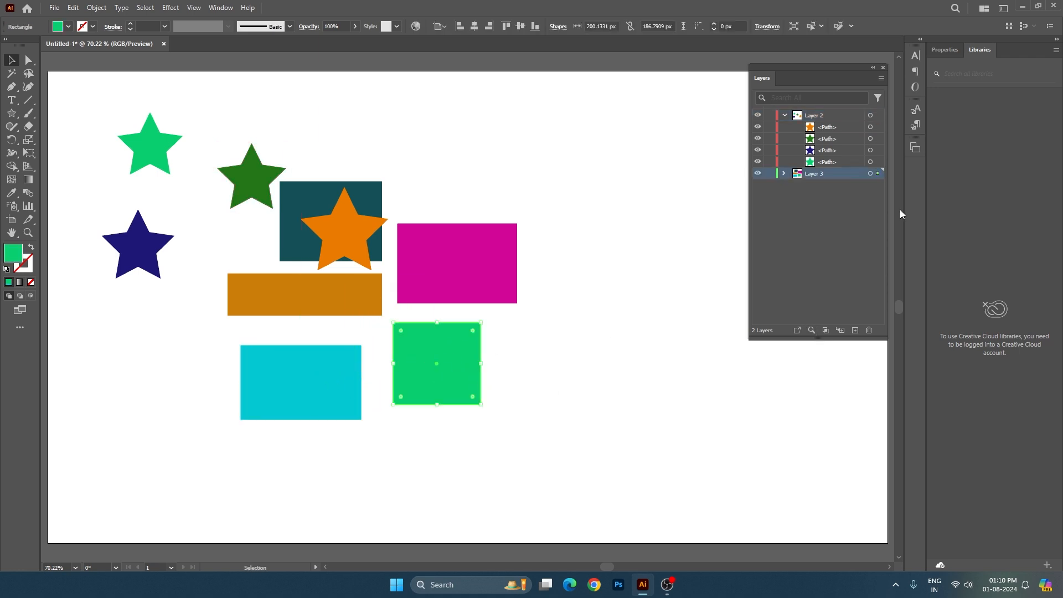
left_click(783, 174)
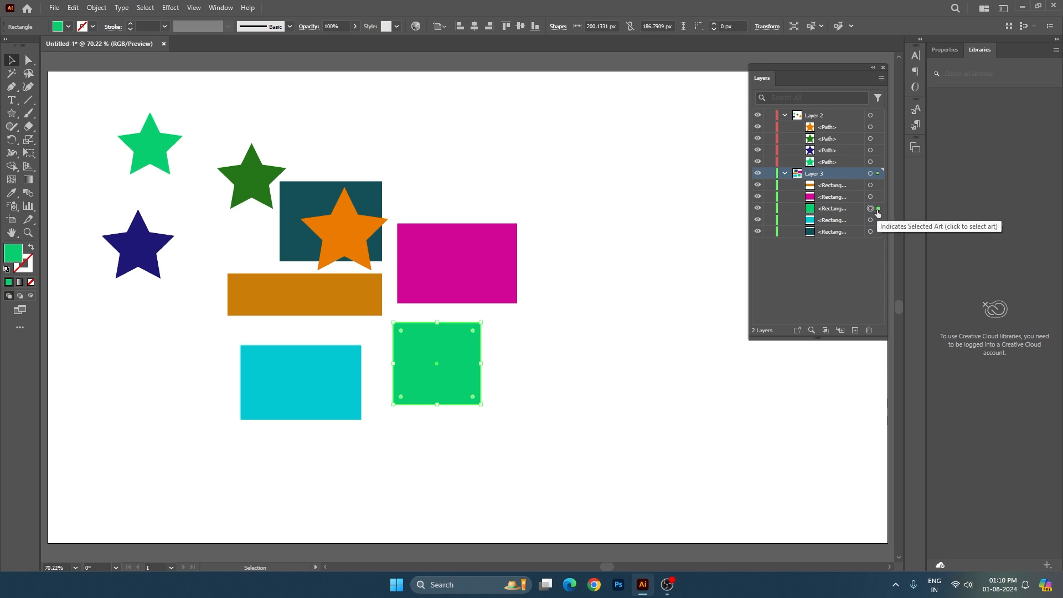
left_click(557, 317)
left_click_drag(466, 352, 480, 367)
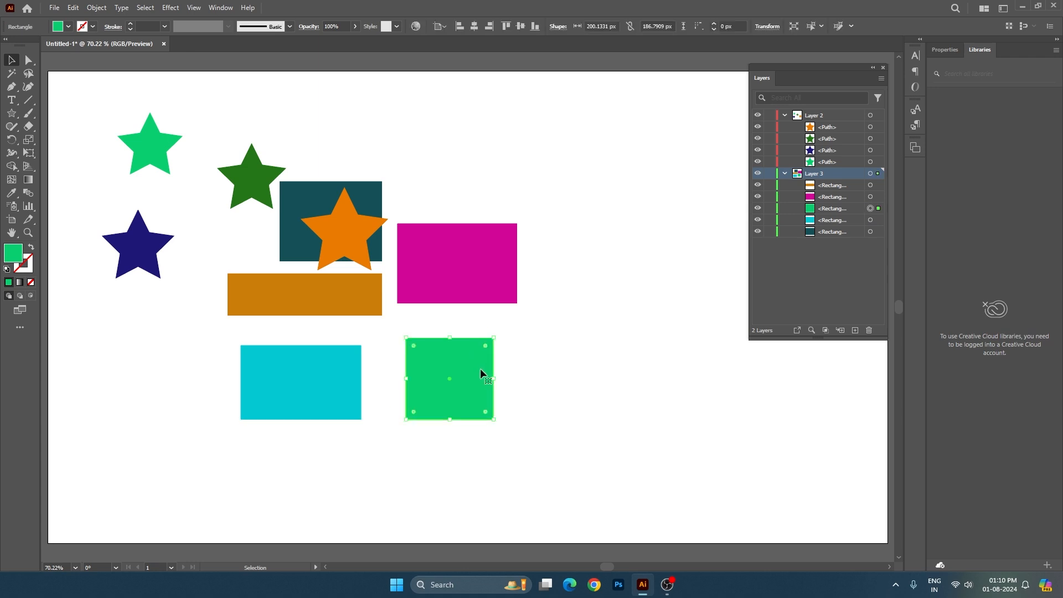
left_click(784, 115)
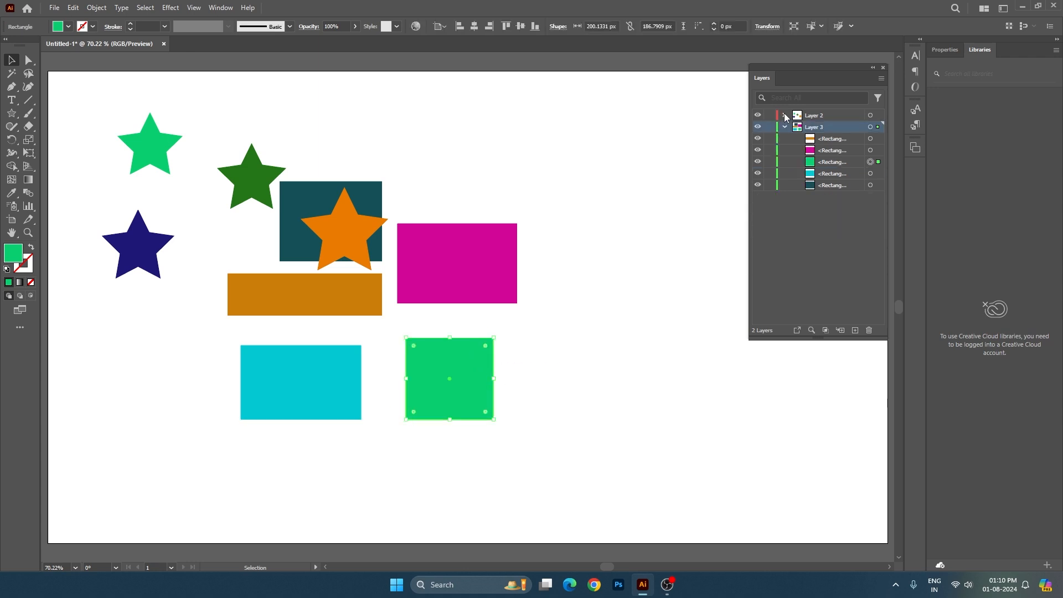
- Hide the green, cyan and dark teal rectangles individually, show them again and collapse Layer 3
left_click(758, 162)
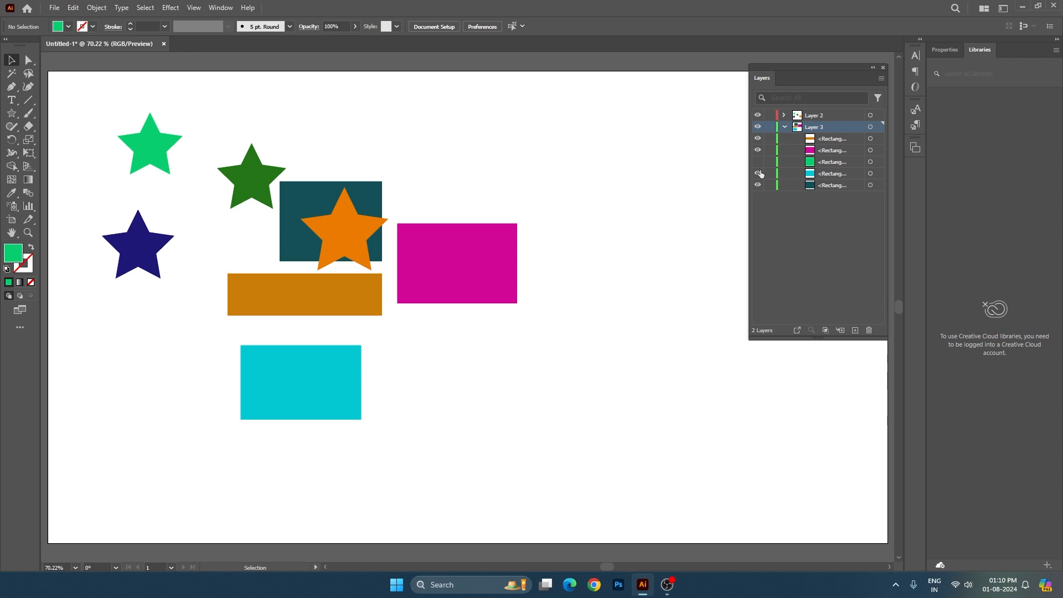
left_click(757, 174)
left_click(757, 185)
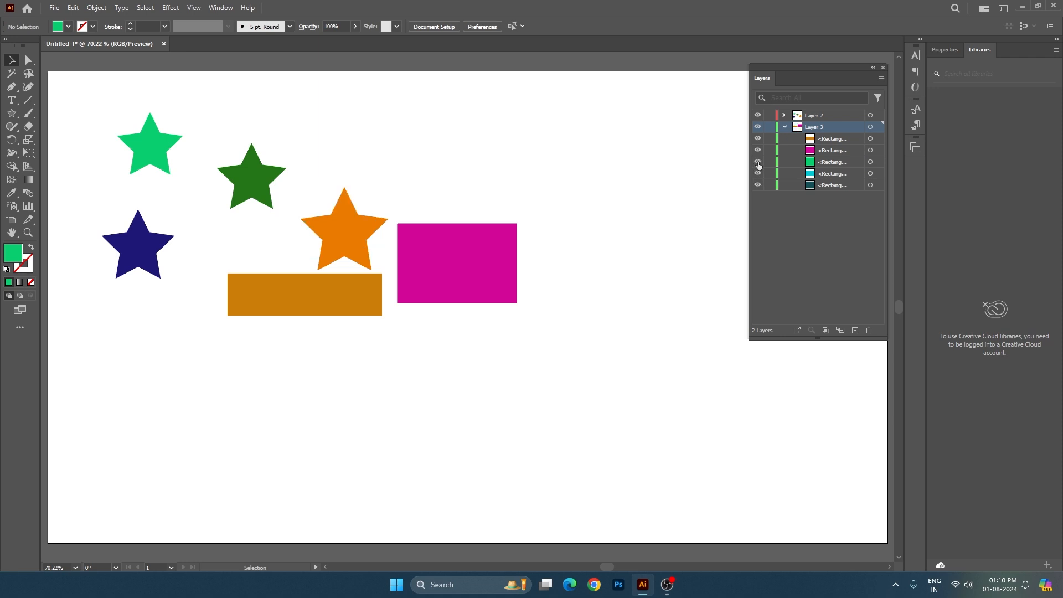
left_click(784, 127)
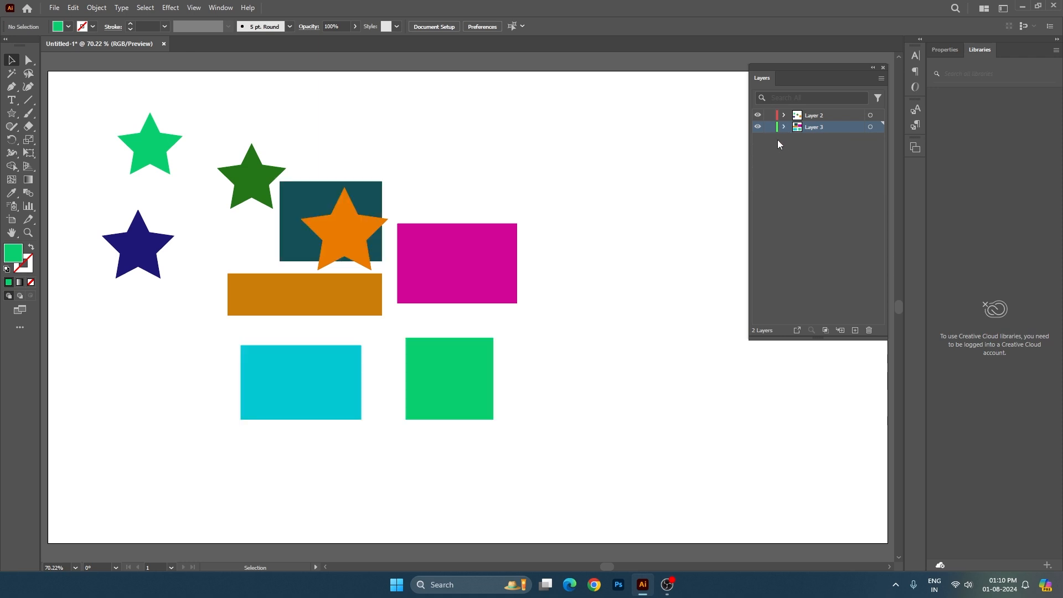
- Toggle the visibility of Layer 2 and Layer 3 off and back on, leaving both layers shown
left_click(807, 117)
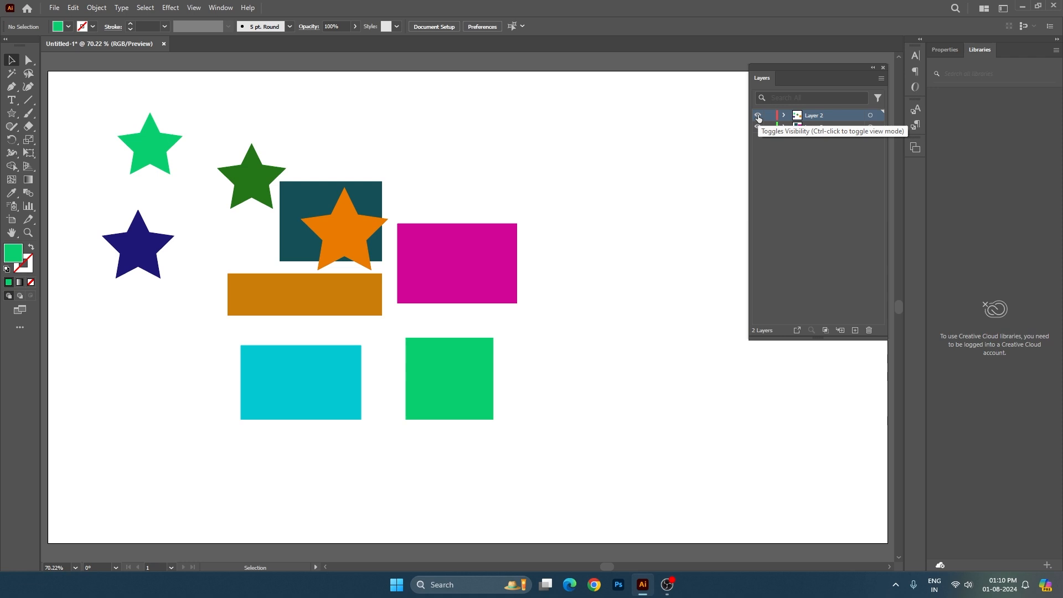
left_click(758, 115)
left_click(758, 116)
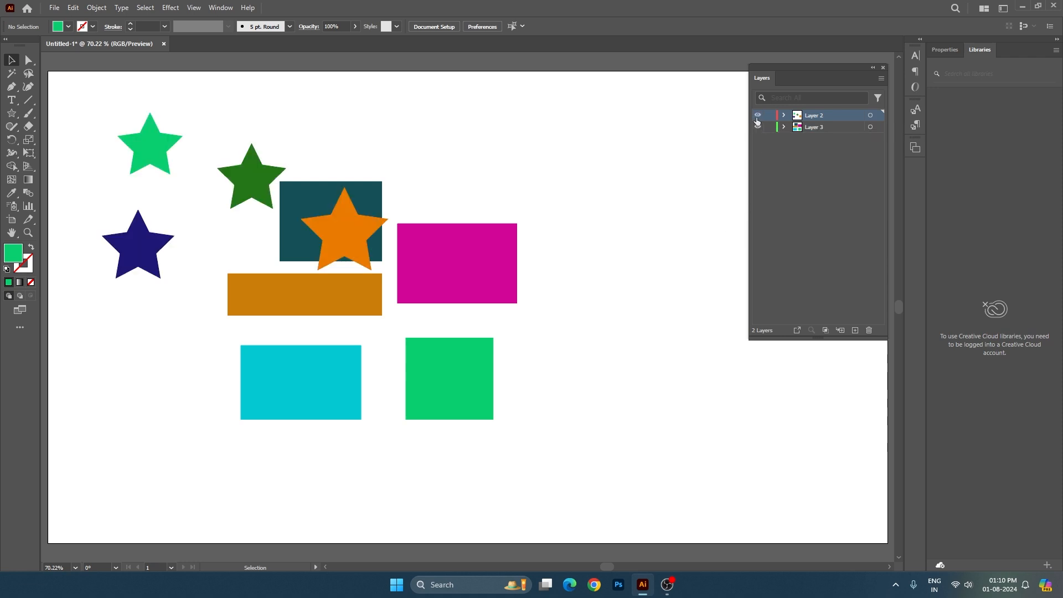
left_click(758, 116)
left_click(757, 127)
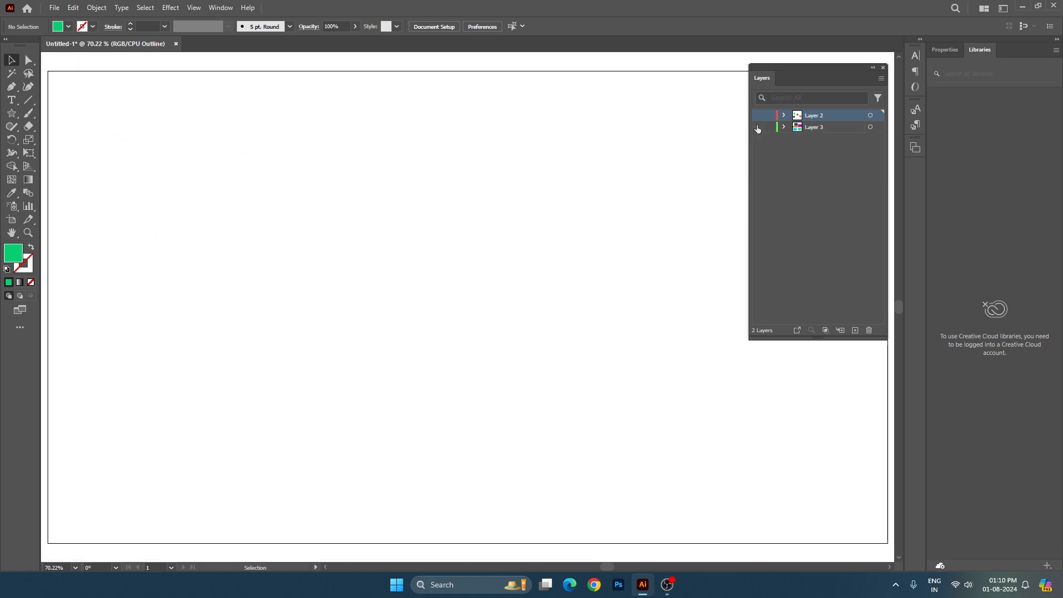
left_click(757, 127)
left_click(758, 116)
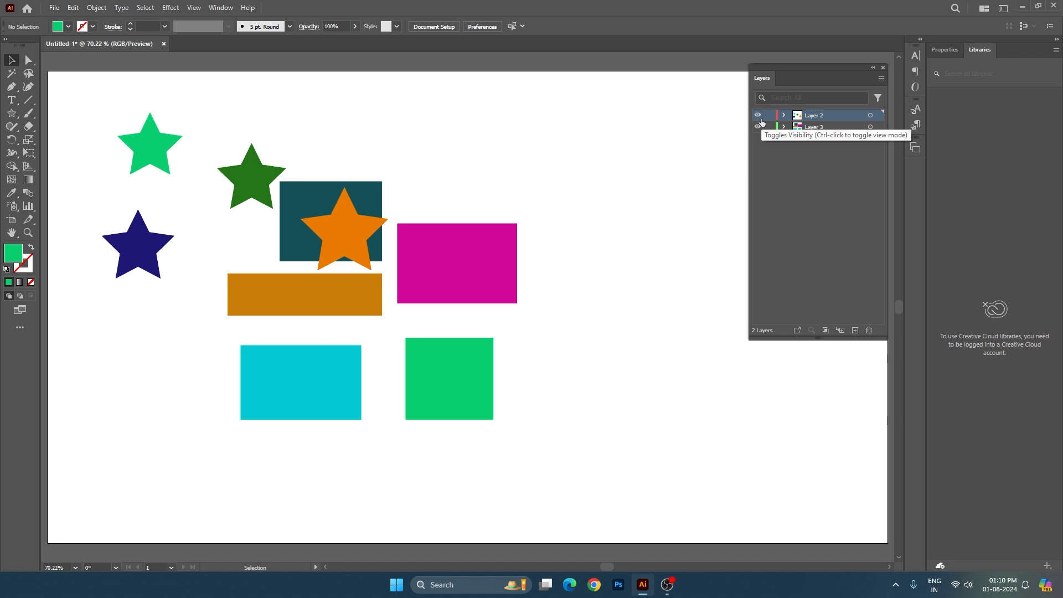
- Select the three leftmost stars and delete Layer 2 together with all its artwork
left_click_drag(97, 103, 287, 280)
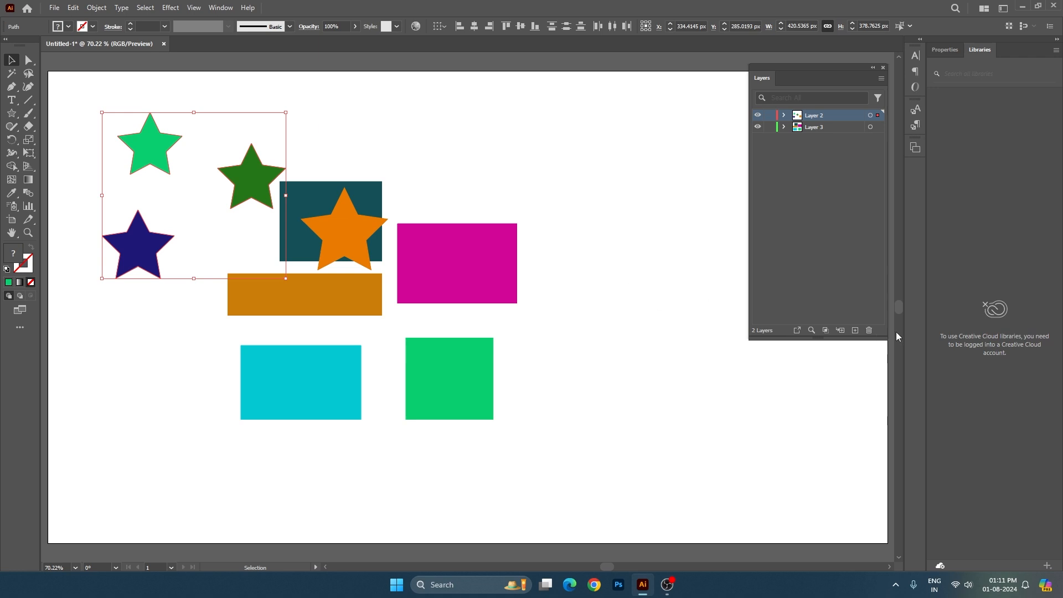
left_click(857, 322)
left_click(835, 117)
left_click(868, 331)
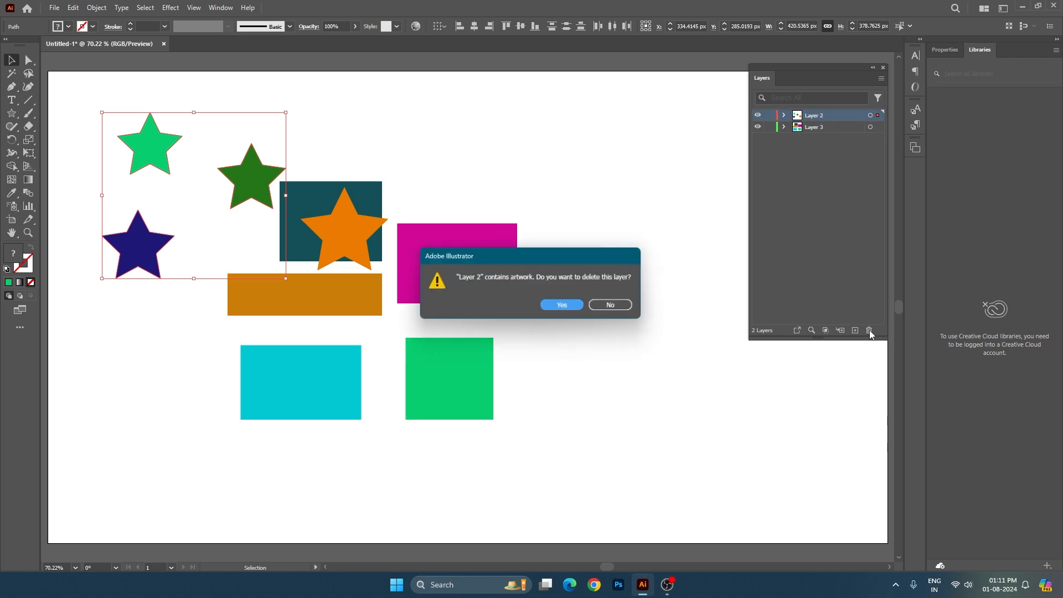
left_click(567, 309)
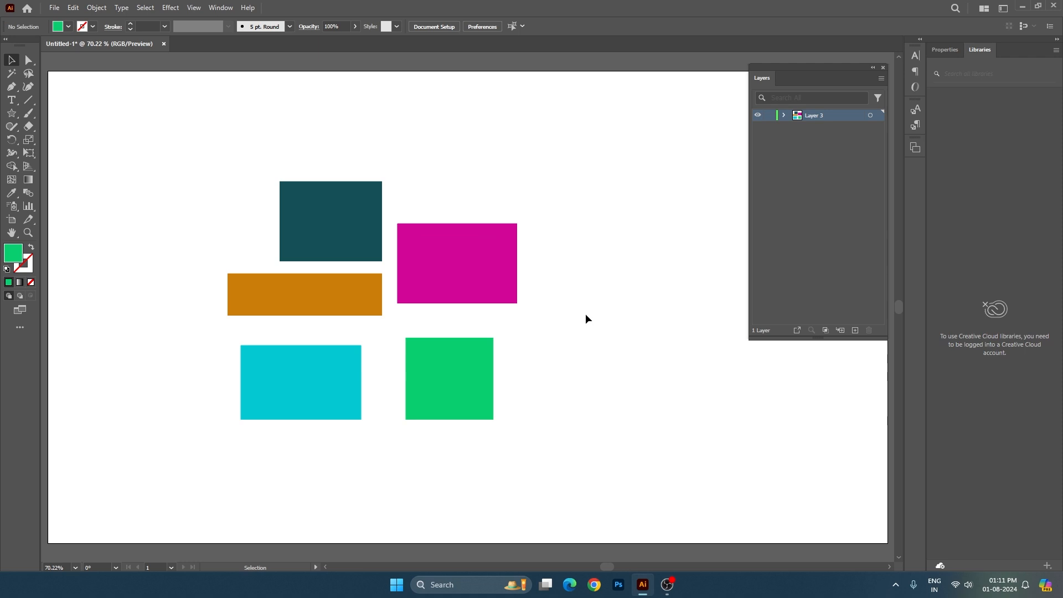
- Add and undo a new top-level layer, and create a sublayer in Layer 3 with another sublayer nested inside it
left_click(855, 329)
key("ctrl+z")
left_click(841, 331)
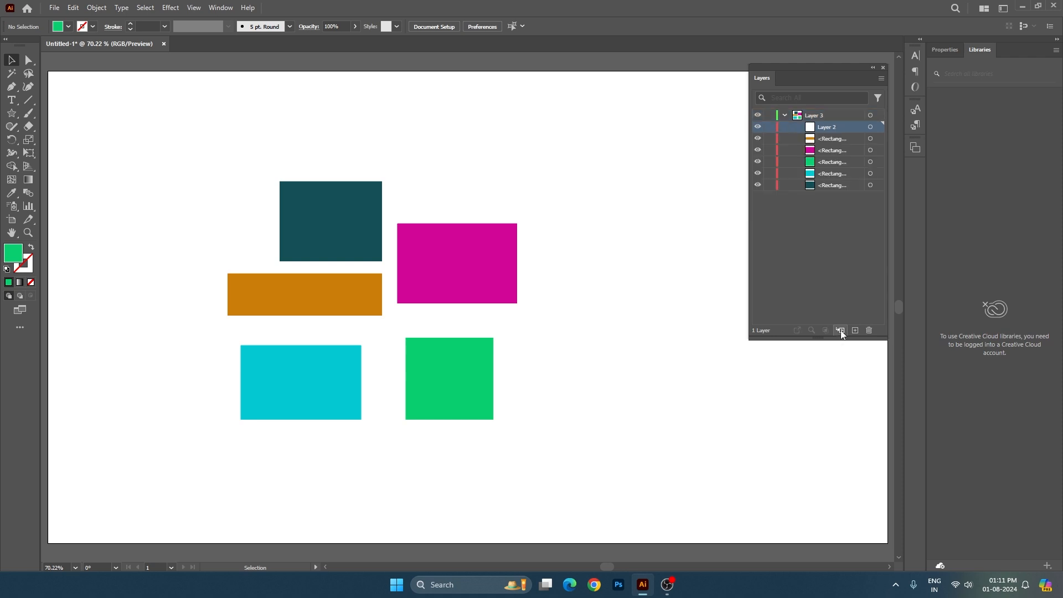
left_click(841, 331)
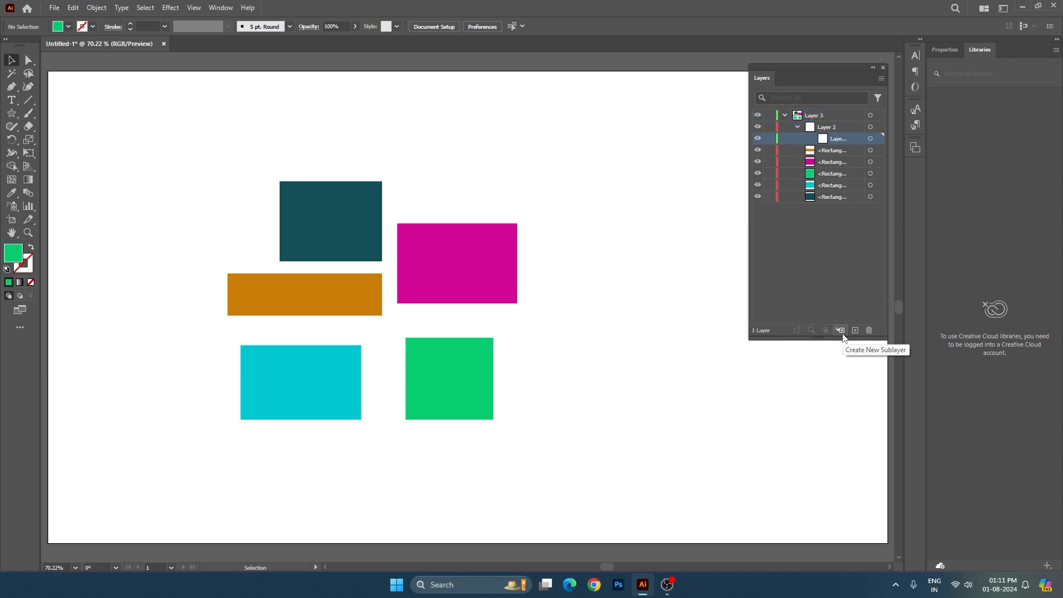
- Nest three more sublayers in a chain beneath the deepest sublayer of Layer 3
left_click(842, 332)
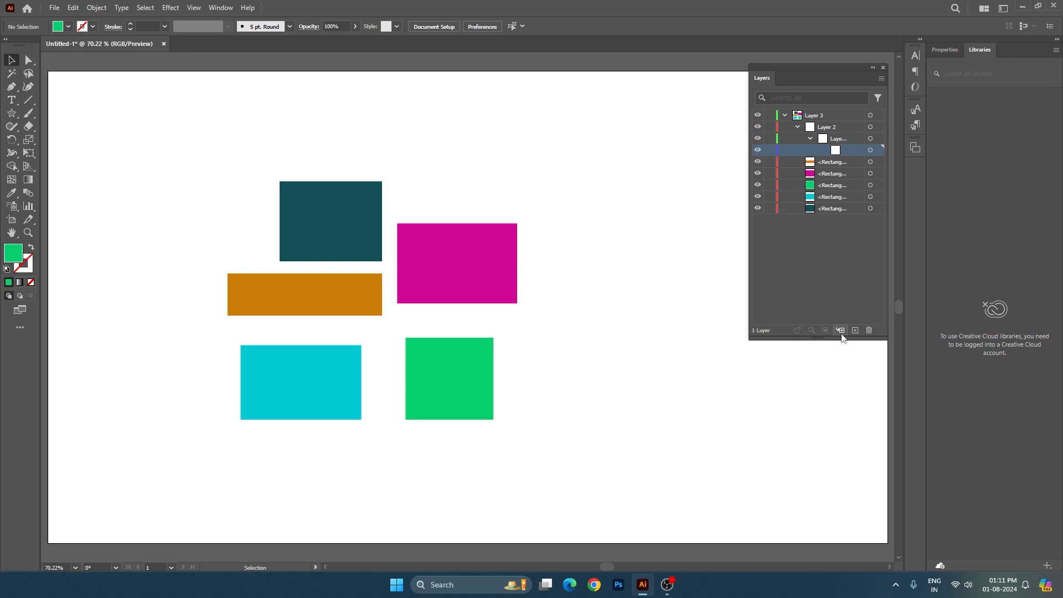
left_click(841, 332)
left_click(840, 332)
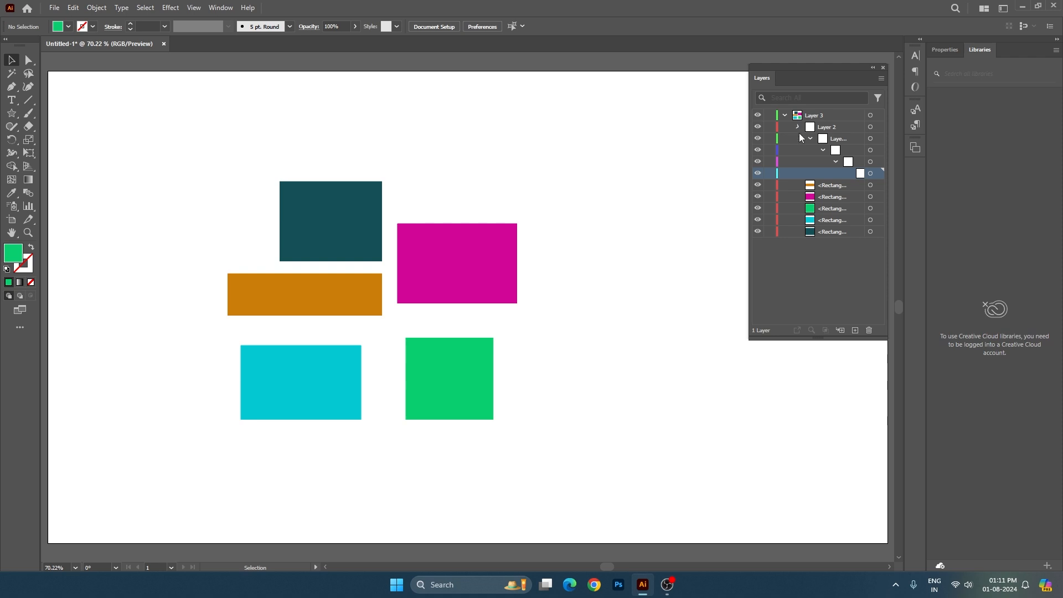
- Delete the Layer 2 sublayer with everything nested in it, and collapse Layer 3
left_click(829, 130)
left_click(869, 329)
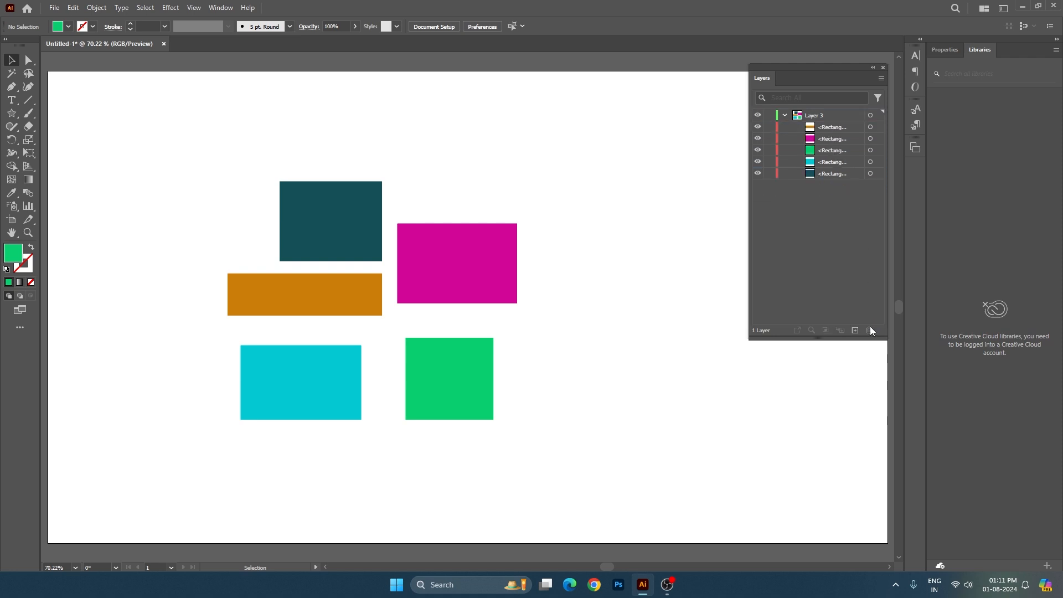
key("ctrl+a")
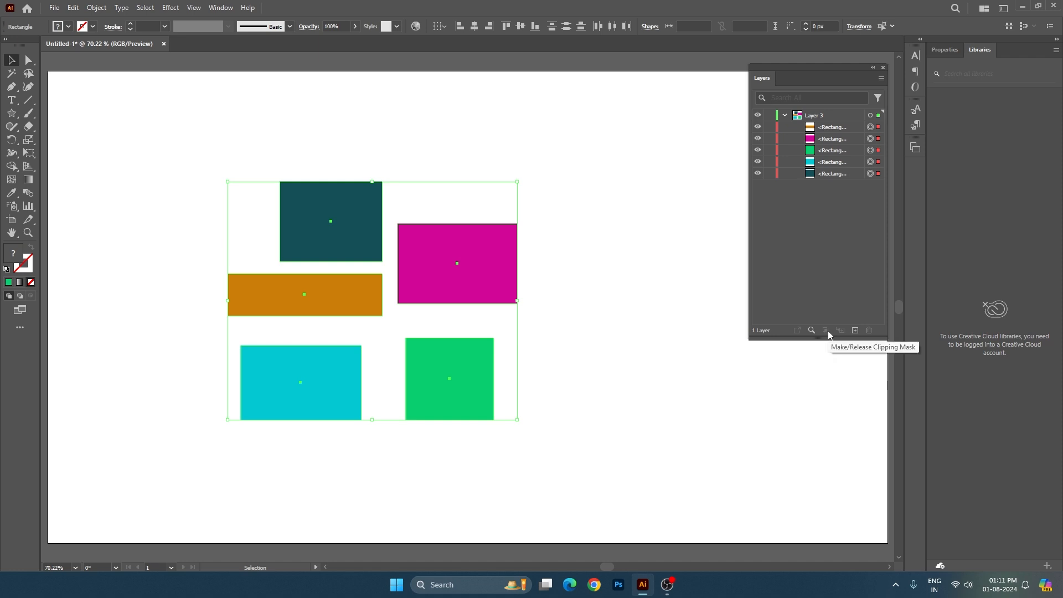
left_click(785, 115)
left_click(619, 226)
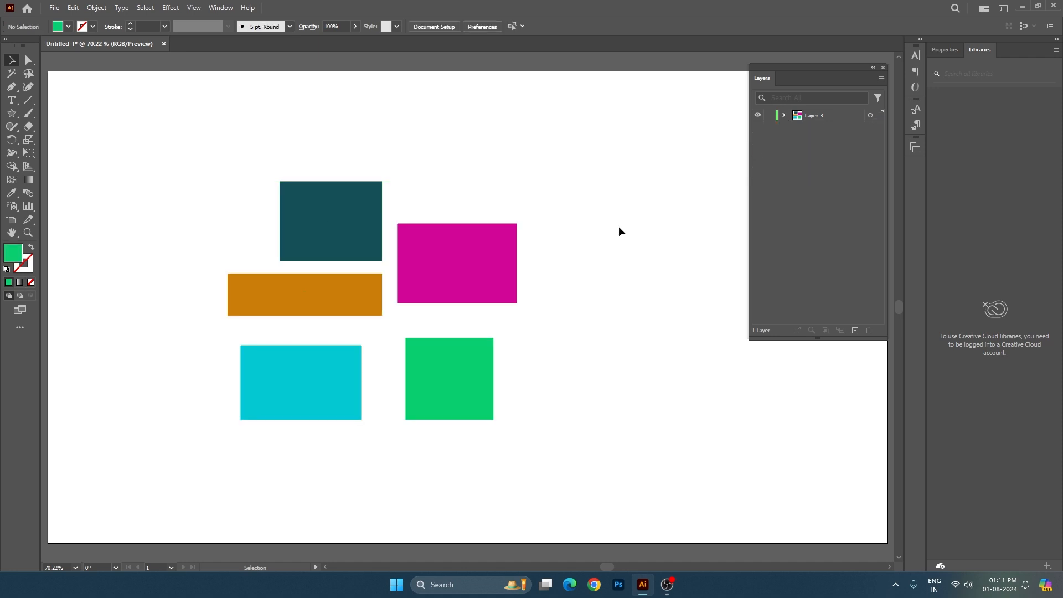
- Move all five rectangles together slightly up and to the right on the artboard
left_click_drag(183, 180, 480, 384)
left_click_drag(461, 385, 494, 366)
left_click(211, 213)
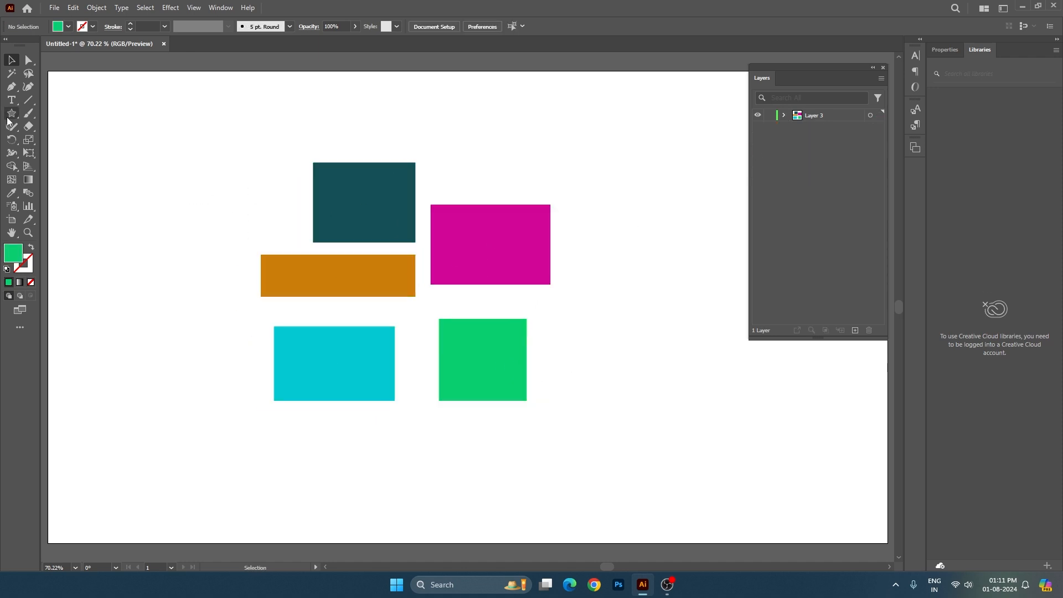
- Draw a green circle about 387 px in diameter overlapping all five rectangles and shift it slightly down
left_click_drag(11, 113, 53, 118)
left_click_drag(11, 113, 49, 139)
mouse_move(340, 212)
left_mouse_down()
mouse_move(497, 383)
mouse_move(475, 378)
left_mouse_up()
key("v")
left_click(564, 382)
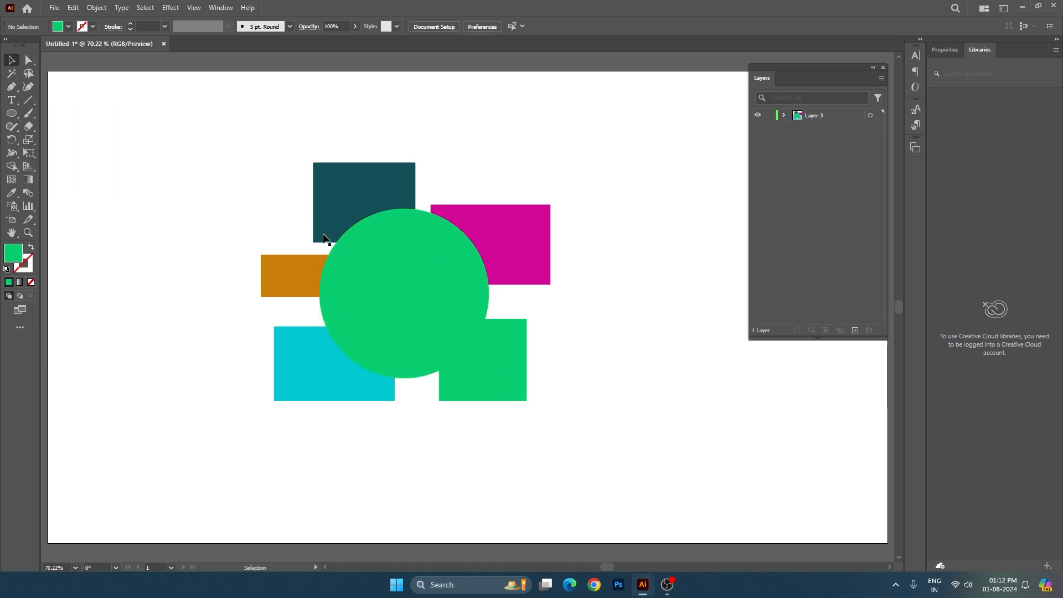
mouse_move(438, 283)
left_mouse_down()
mouse_move(451, 282)
mouse_move(441, 287)
left_mouse_up()
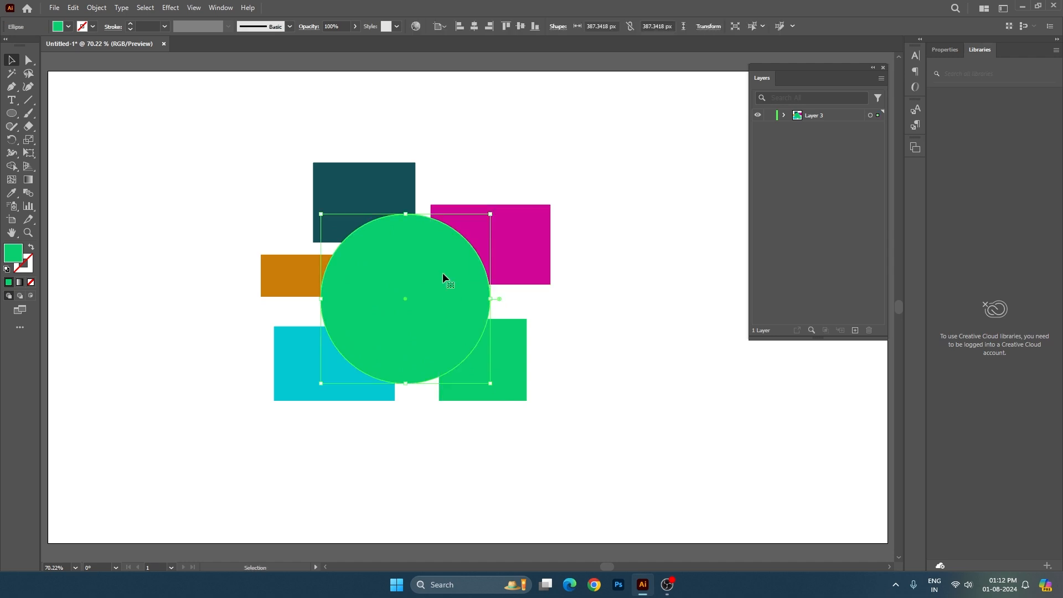
- Make a clipping mask of the five rectangles with the circle, and shift the clipped group slightly up
left_click_drag(203, 143, 636, 475)
right_click(463, 346)
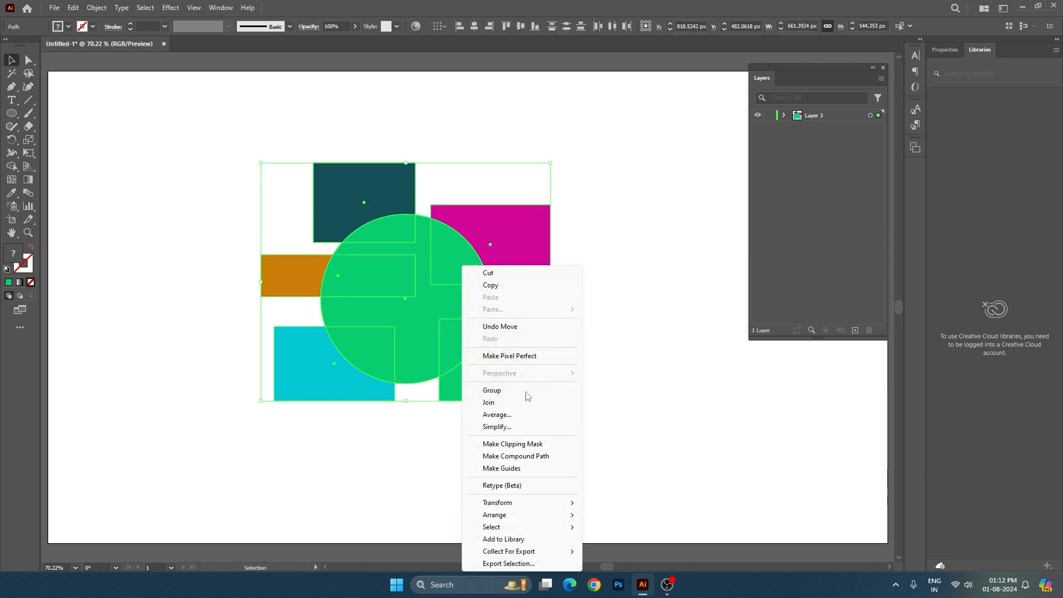
left_click(521, 446)
left_click(638, 457)
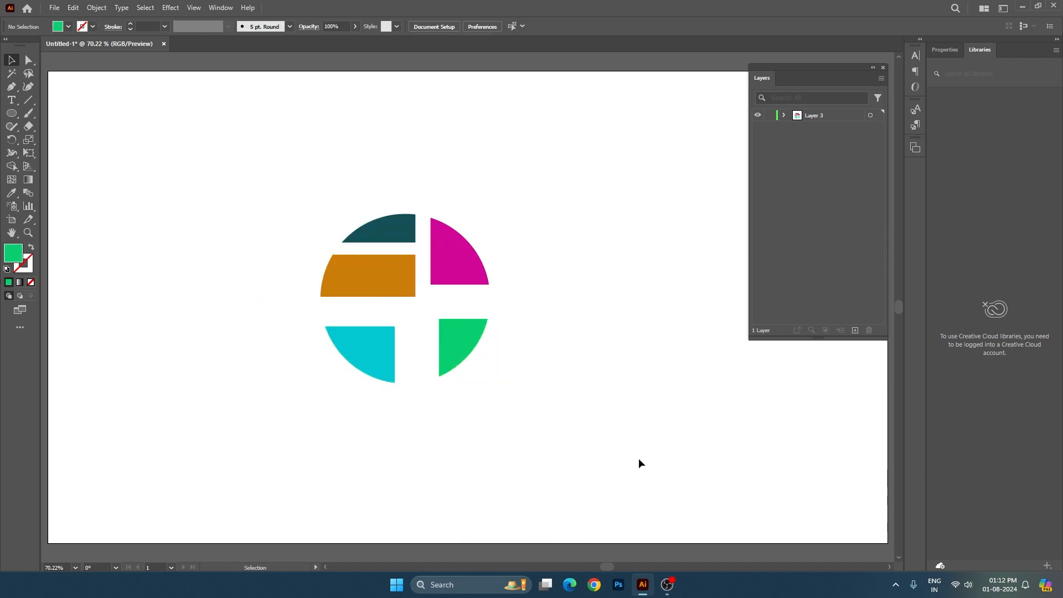
left_click_drag(479, 306, 493, 284)
key("ctrl+z")
left_click(547, 287)
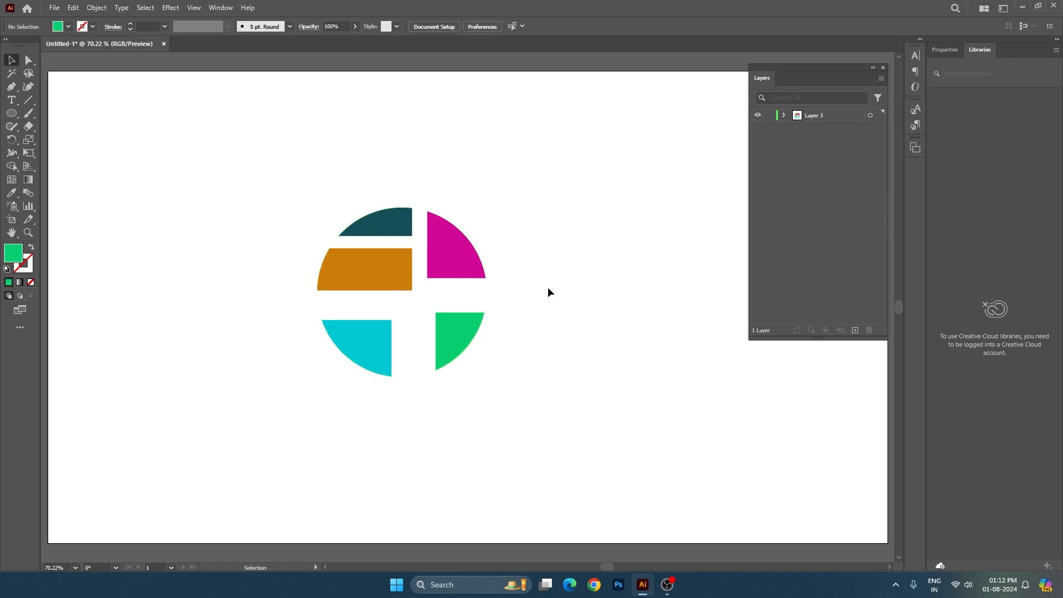
- Isolate the clip group, reposition its rectangles to narrow the gaps between them within the circle, and exit isolation mode
double_click(453, 256)
left_click_drag(451, 257, 425, 323)
left_click_drag(364, 329, 372, 304)
left_click_drag(376, 288, 376, 290)
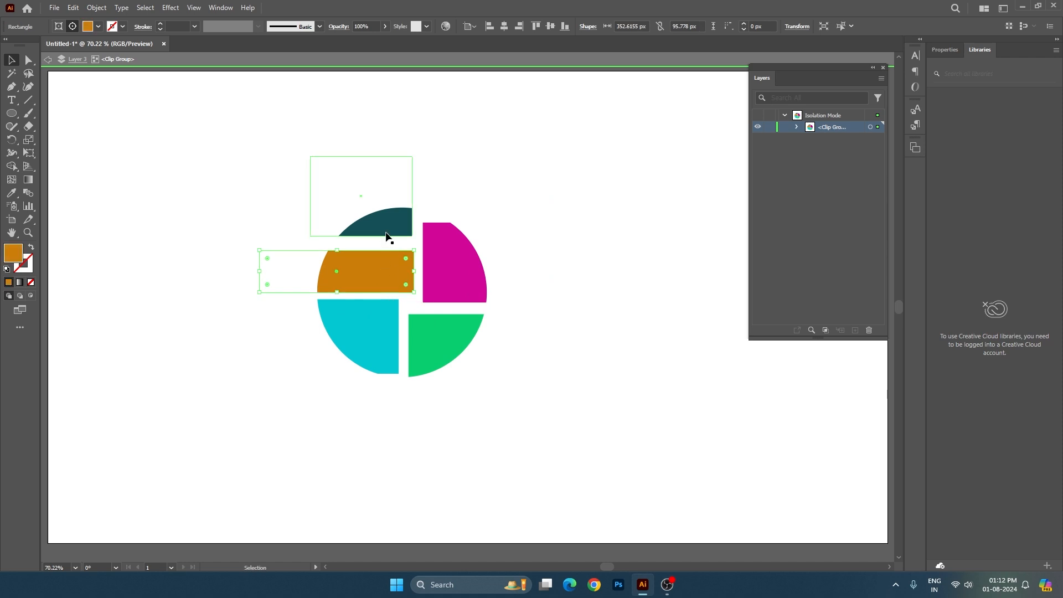
left_click_drag(387, 231, 388, 237)
left_click_drag(465, 260, 467, 247)
left_click(569, 302)
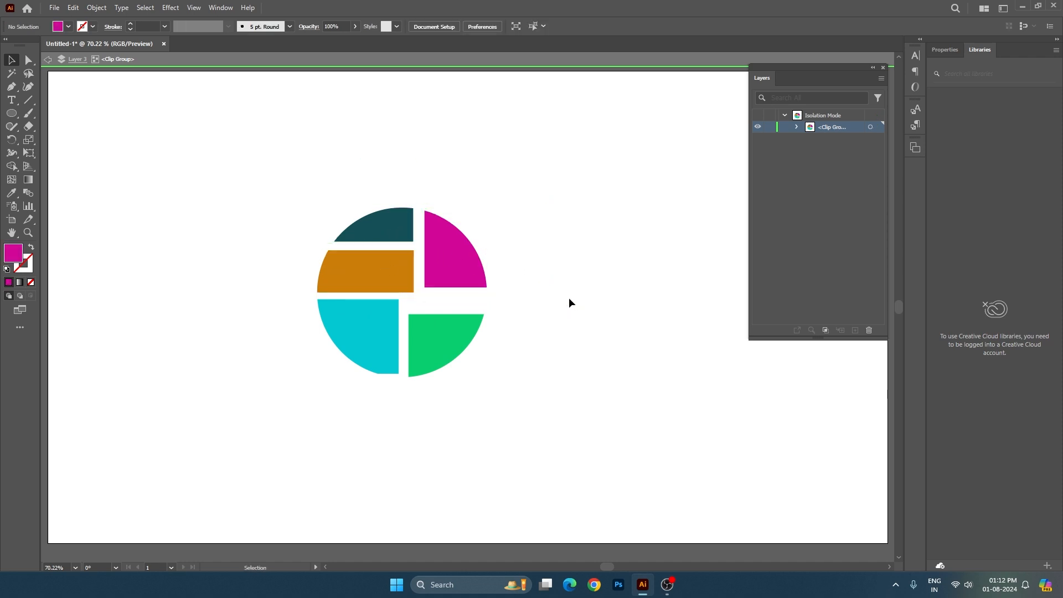
double_click(569, 299)
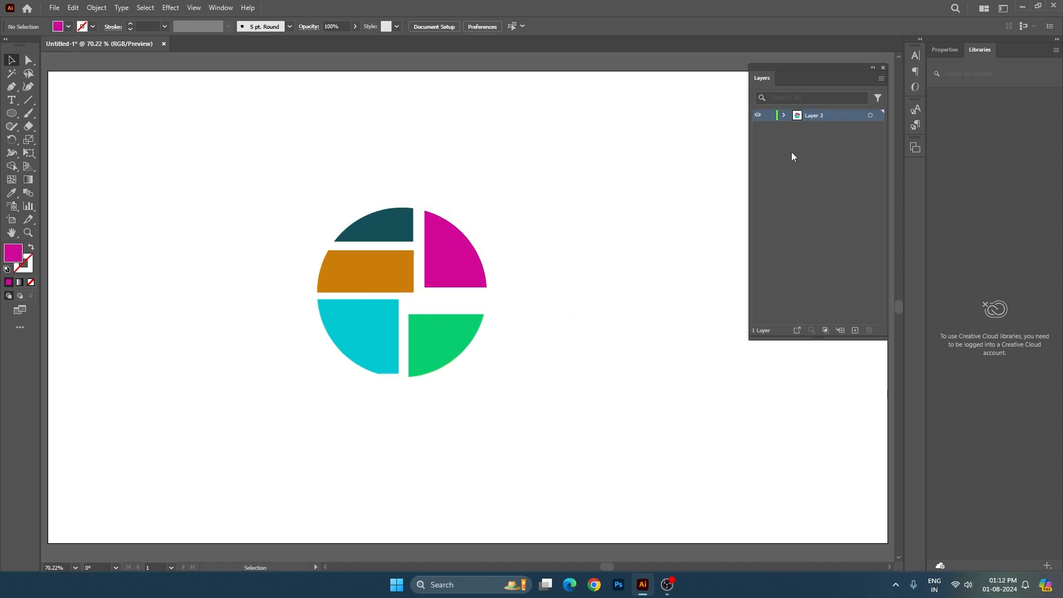
- Expand Layer 3 and move the whole clip group slightly upward
left_click(784, 115)
left_click_drag(267, 151, 597, 373)
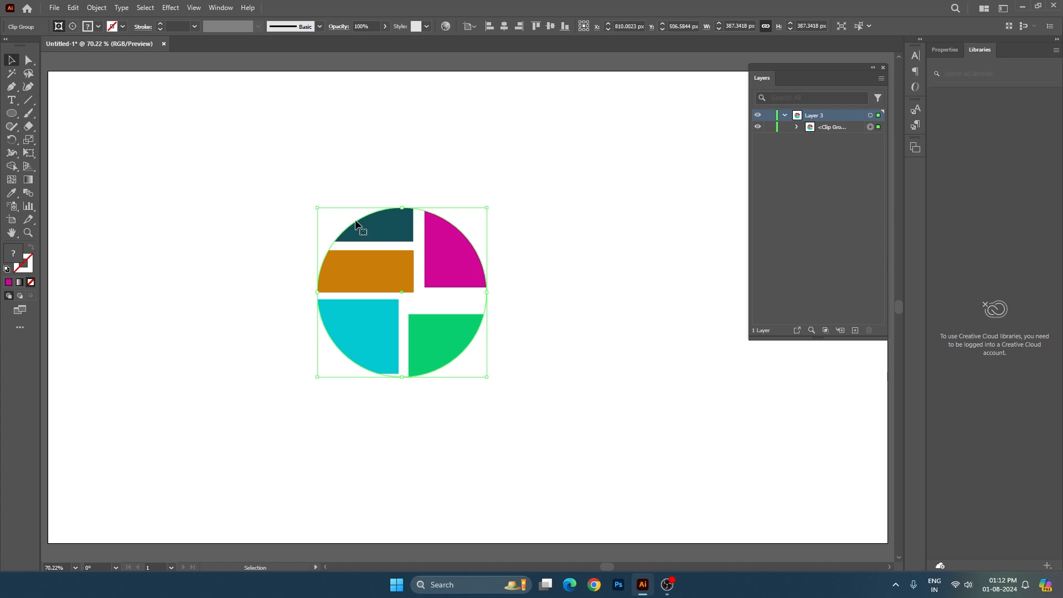
left_click_drag(441, 360, 450, 328)
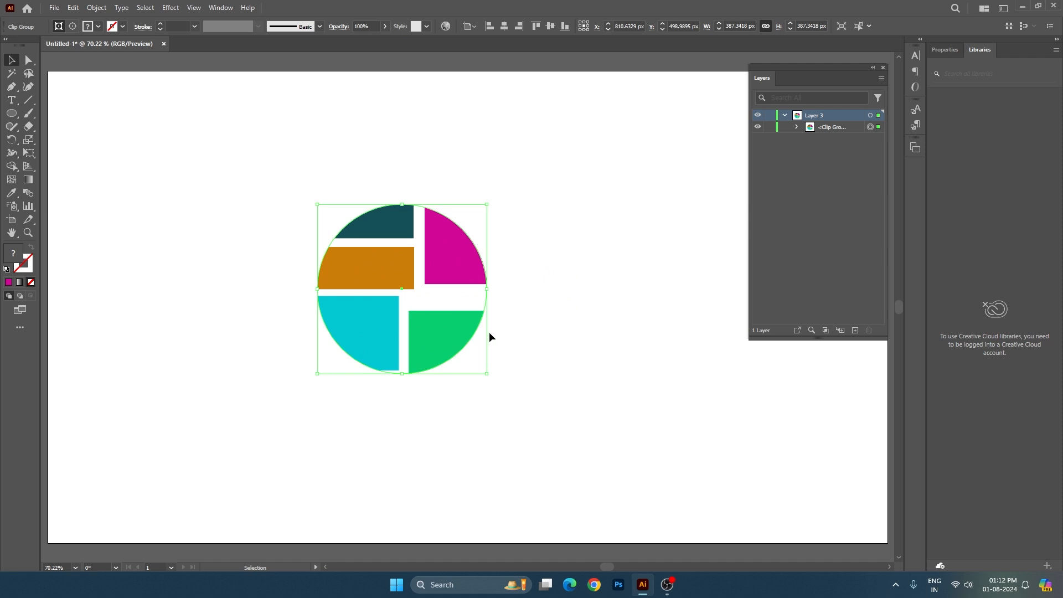
left_click(535, 333)
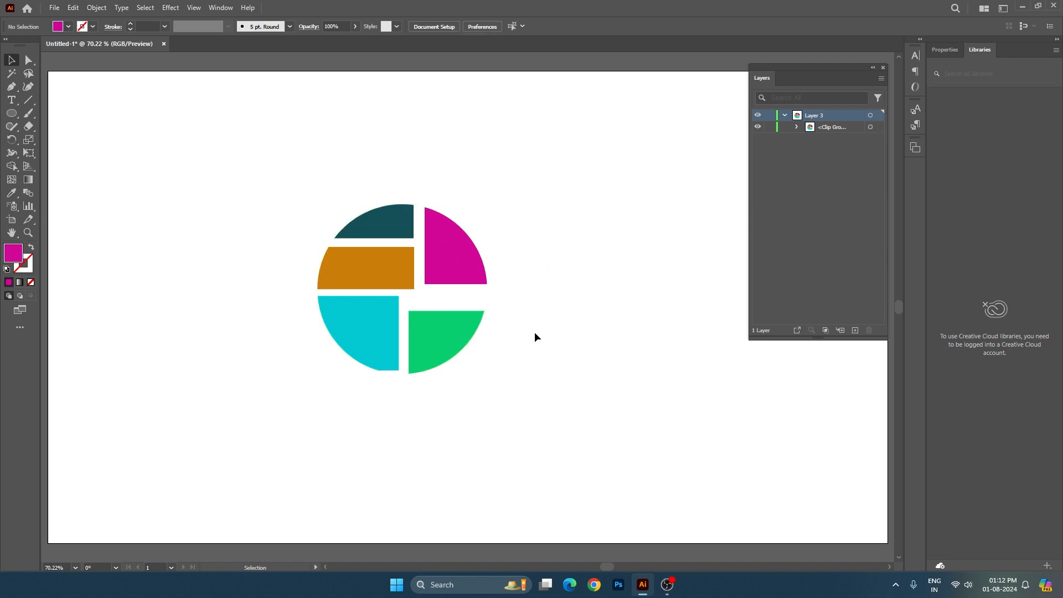
- Collapse Layer 3 and release the clipping mask from the clip group
left_click(784, 115)
right_click(459, 329)
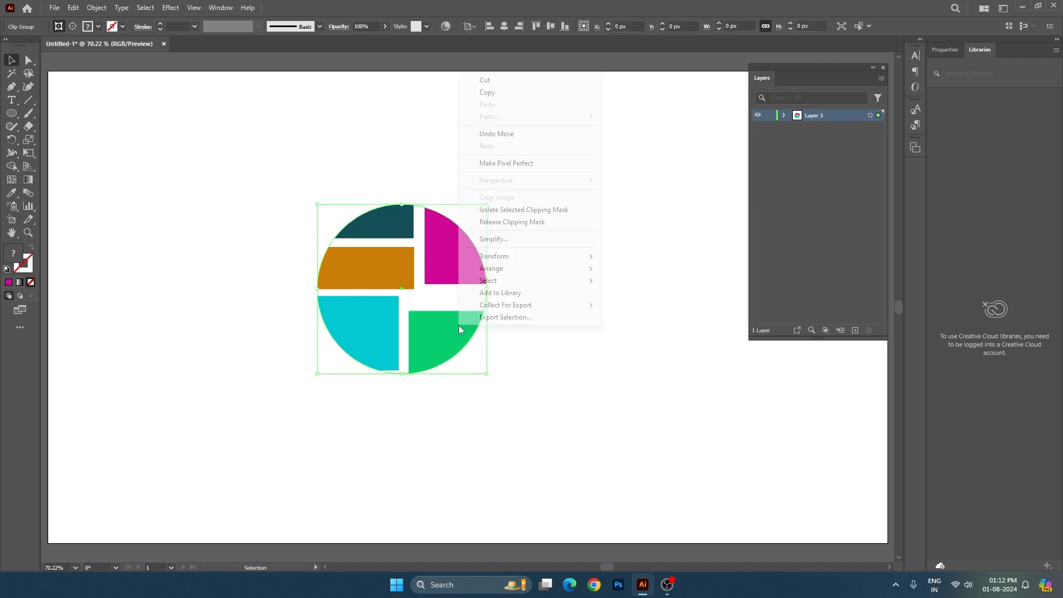
left_click(534, 222)
left_click(553, 254)
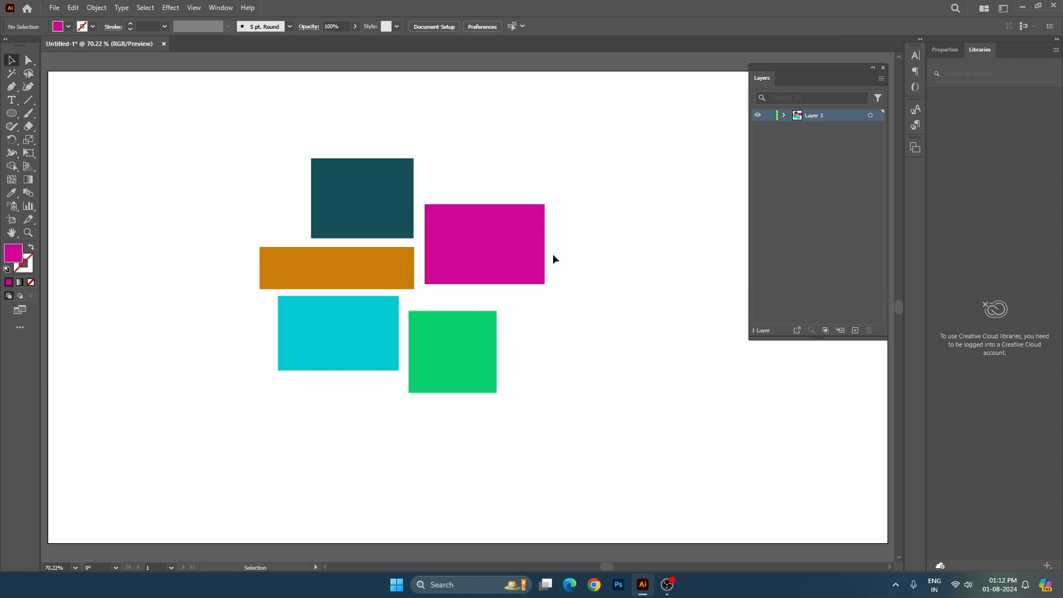
- Fill the unfilled circle with dark grey sampled by the Eyedropper
left_click_drag(416, 227, 418, 237)
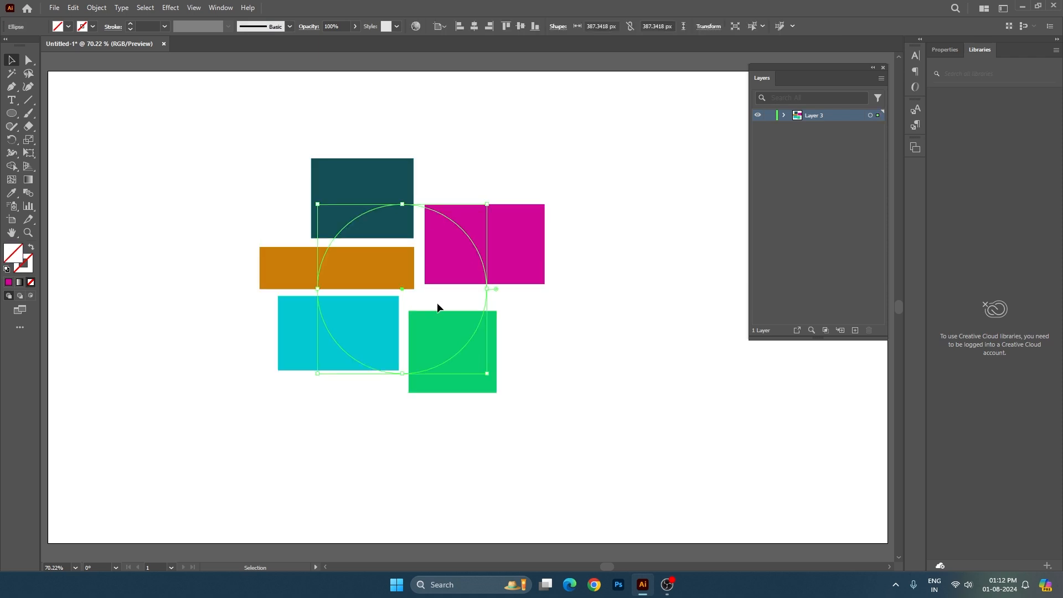
key("i")
left_click(429, 67)
key("v")
left_click(579, 164)
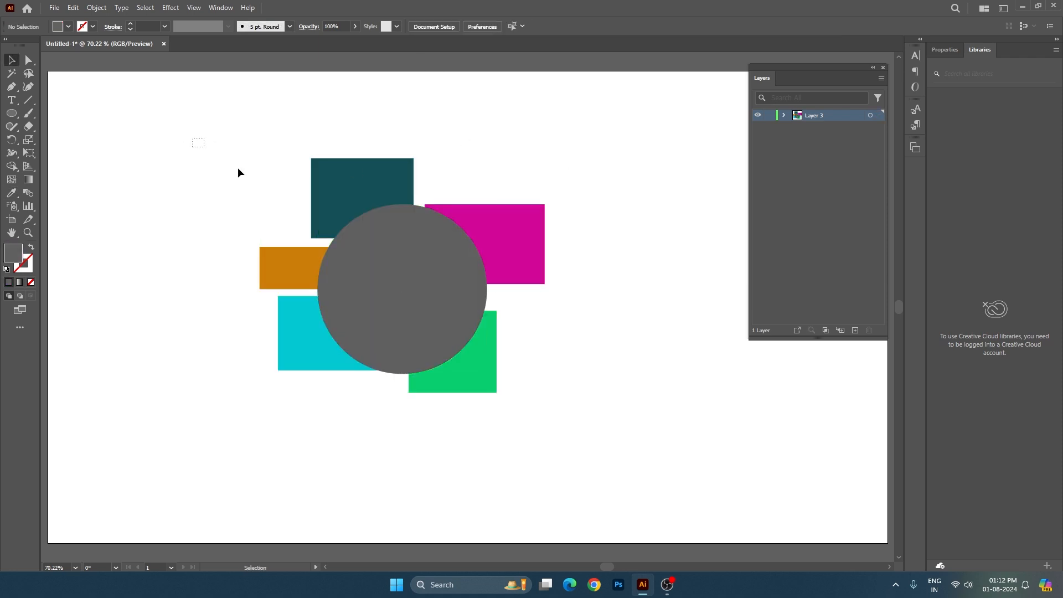
- Select the grey circle and all rectangles and mask Layer 3 with Make/Release Clipping Mask
left_click_drag(194, 140, 612, 412)
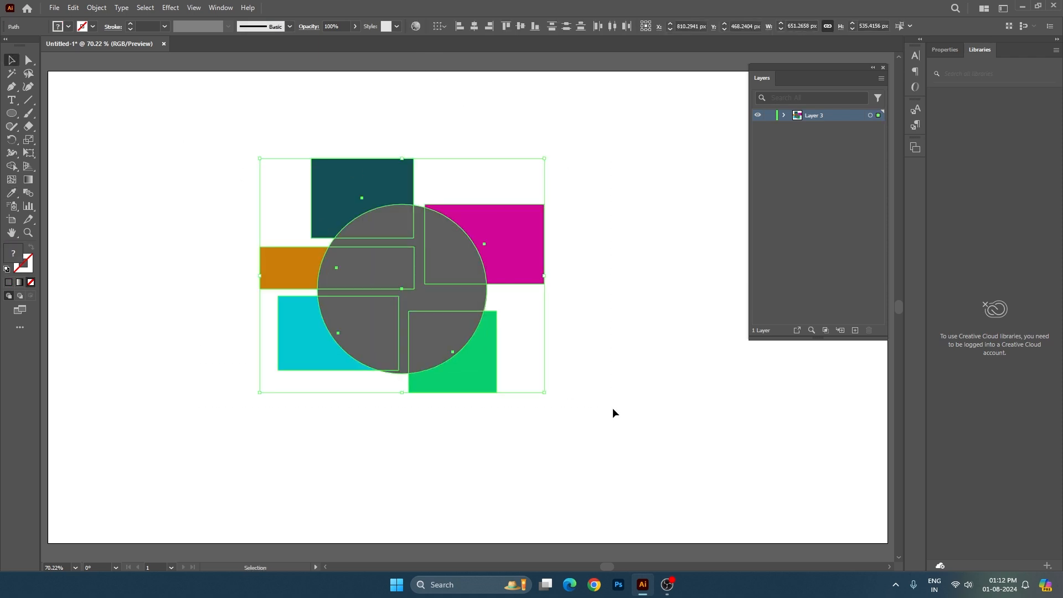
left_click(825, 330)
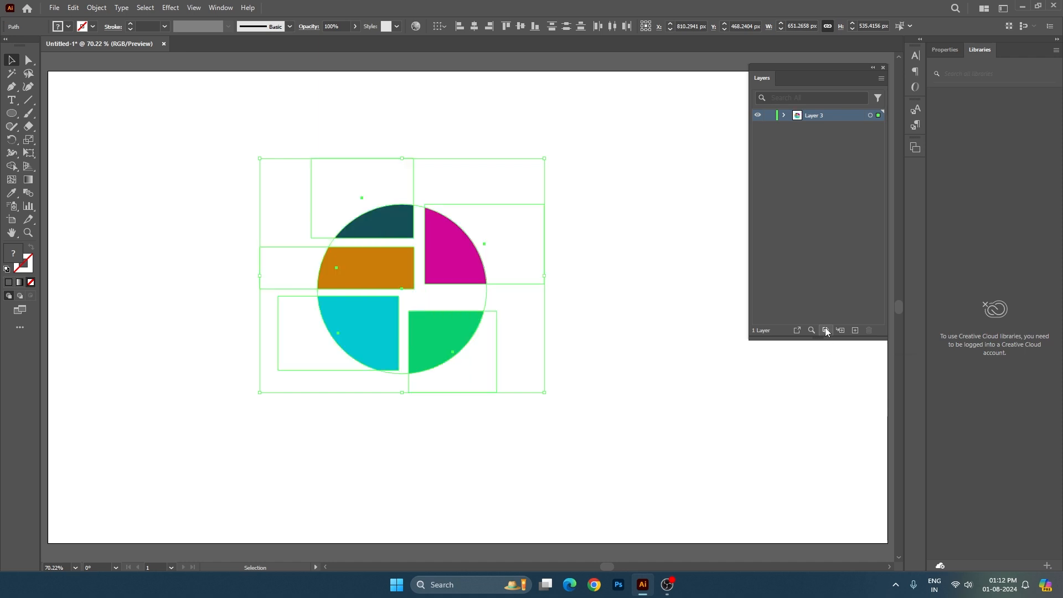
left_click(587, 340)
- Select the magenta rectangle alone and all the masked artwork together to examine how the layer mask selects
left_click(475, 266)
left_click(590, 299)
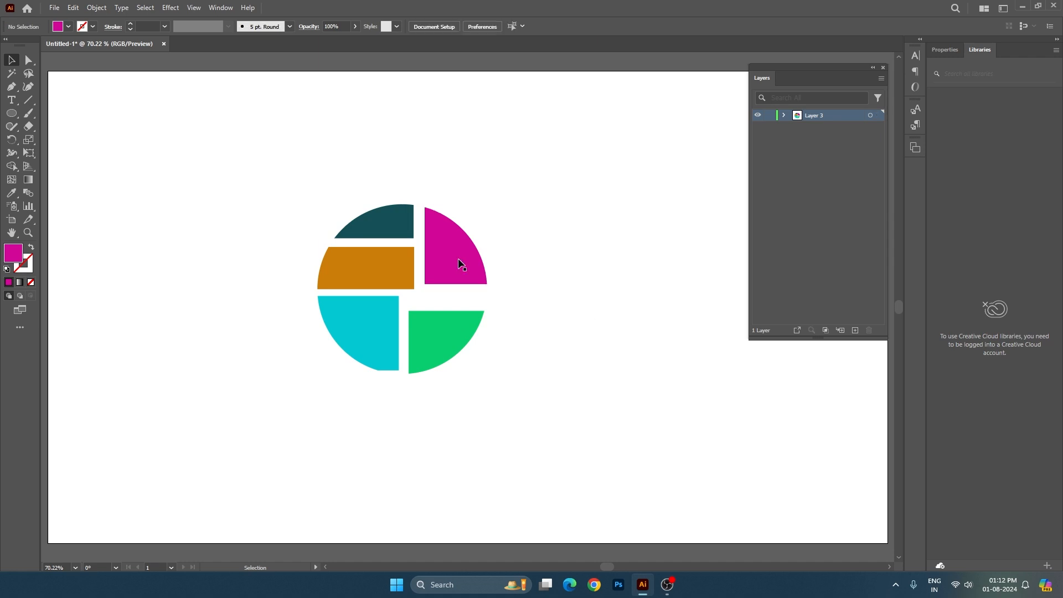
left_click_drag(184, 152, 692, 455)
left_click_drag(137, 118, 692, 467)
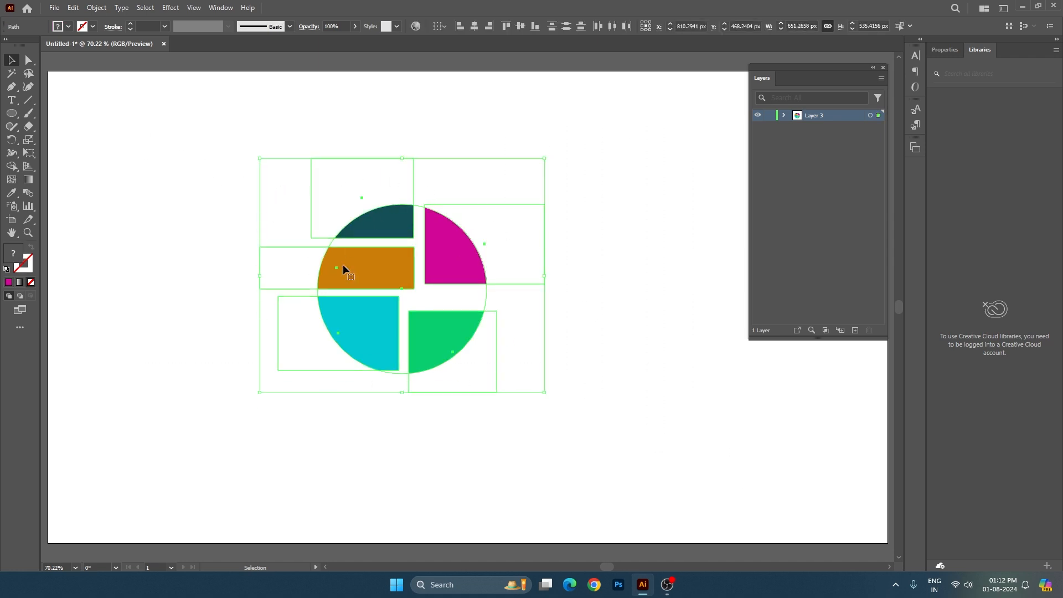
left_click(603, 374)
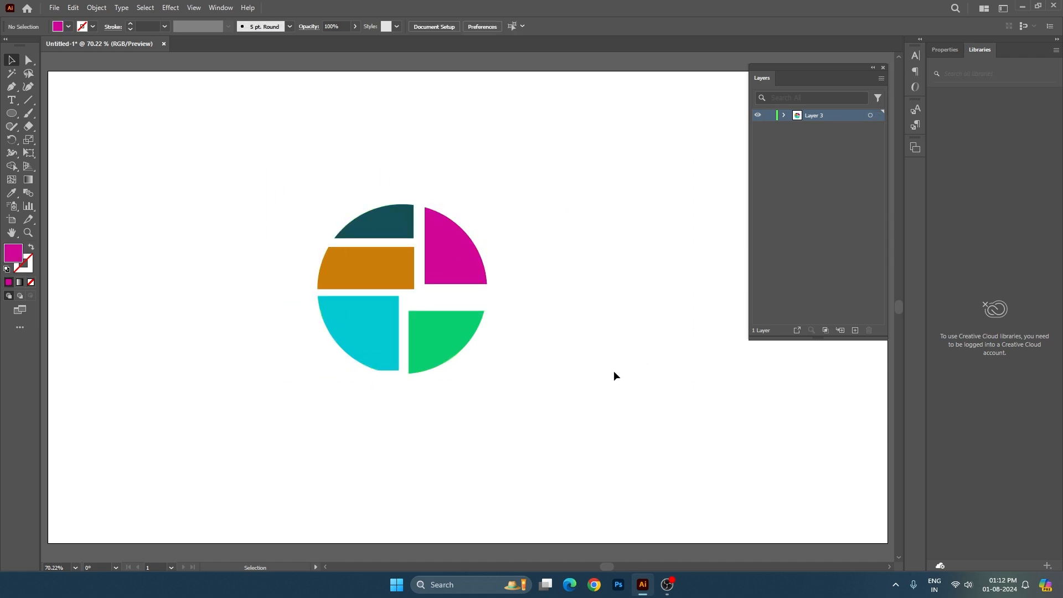
- Stretch the magenta rectangle to about 190 px tall and reposition all five rectangles within the circular mask
left_click(446, 269)
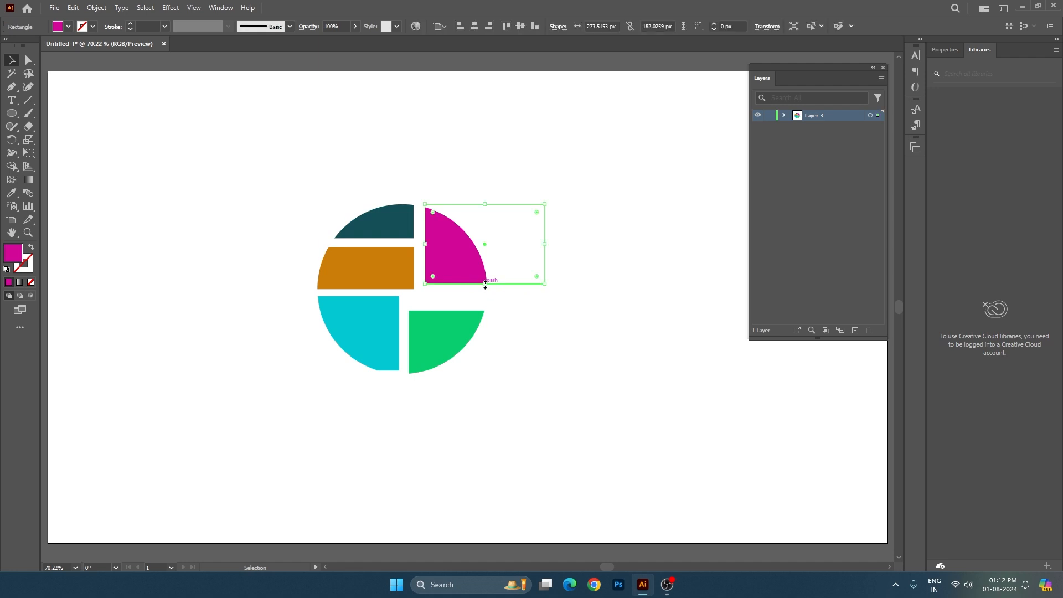
left_click_drag(485, 285, 486, 287)
left_click_drag(460, 321, 459, 307)
left_click_drag(374, 319, 367, 332)
mouse_move(389, 281)
left_mouse_down()
mouse_move(378, 288)
mouse_move(382, 277)
left_mouse_up()
left_click_drag(394, 217, 389, 229)
left_click_drag(390, 271, 383, 277)
left_click_drag(448, 279, 439, 279)
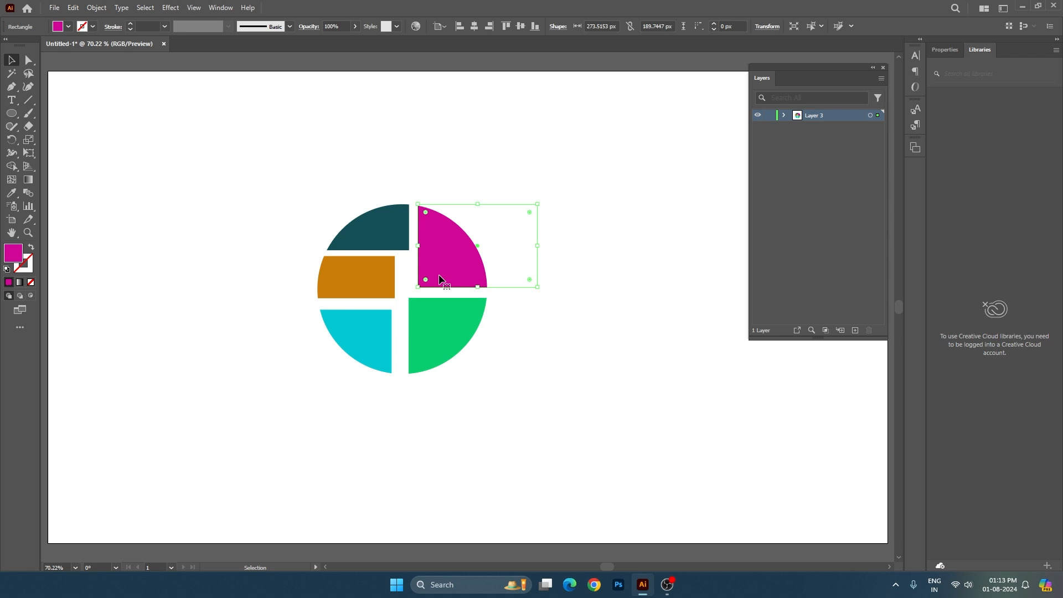
left_click_drag(447, 323, 442, 321)
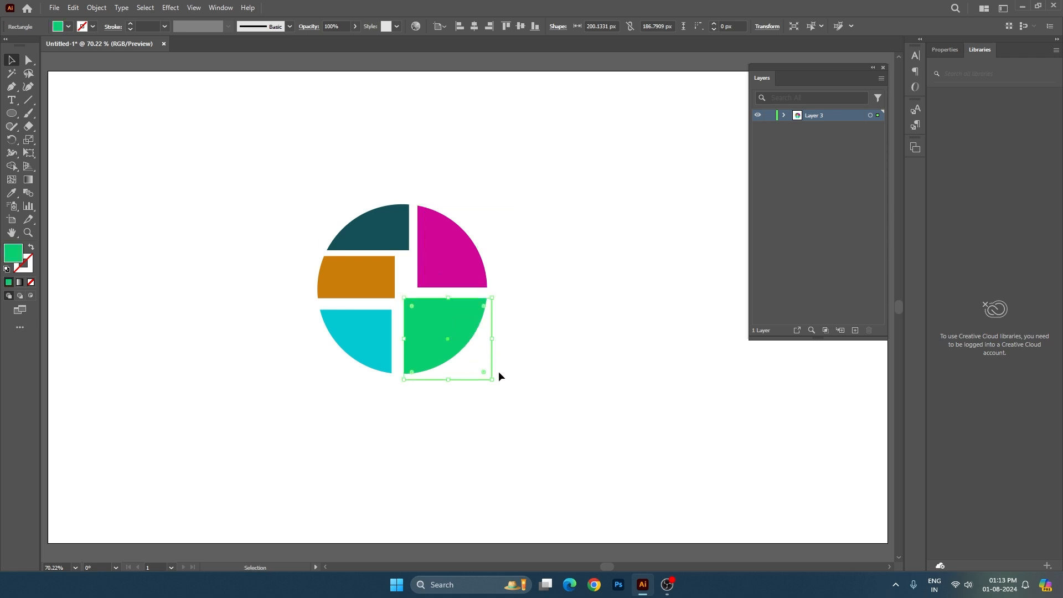
- Enlarge the green rectangle to about 342 × 279 px and change its fill to purple
left_click_drag(495, 386, 553, 420)
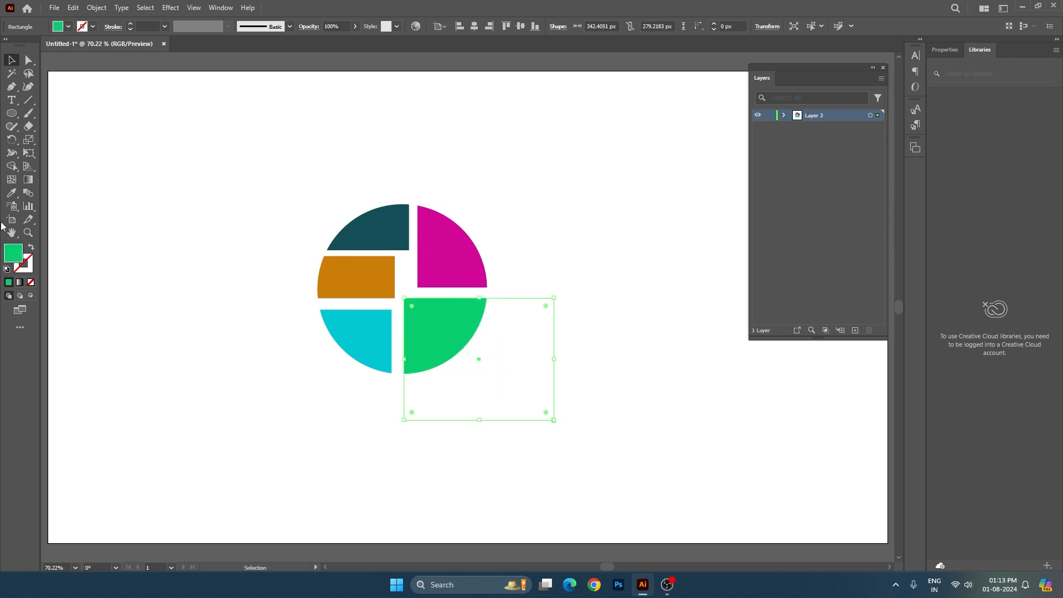
double_click(13, 254)
type("45FFC1")
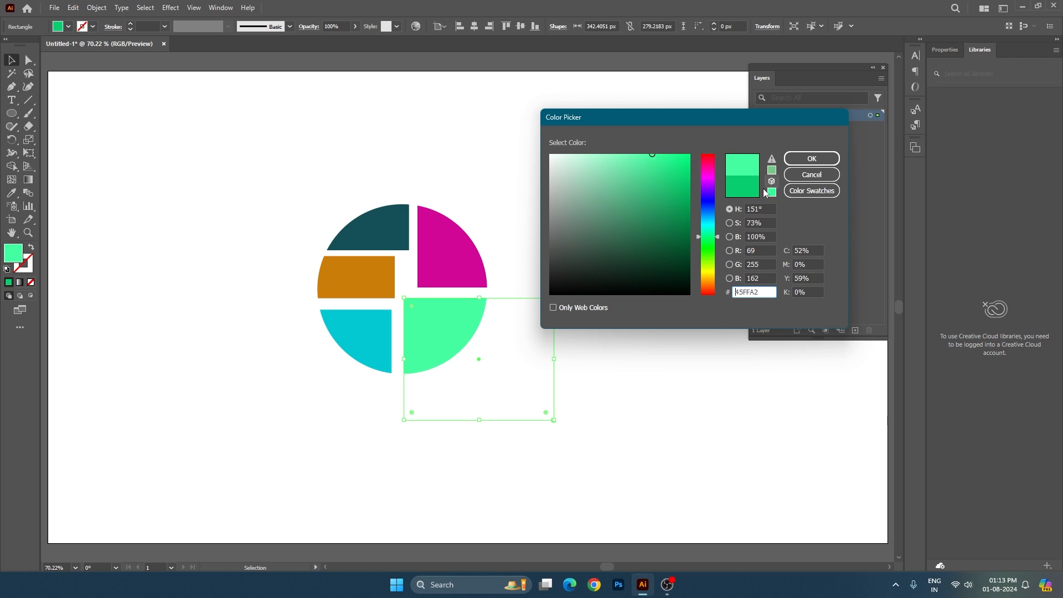
left_click_drag(710, 236, 709, 191)
left_click(812, 158)
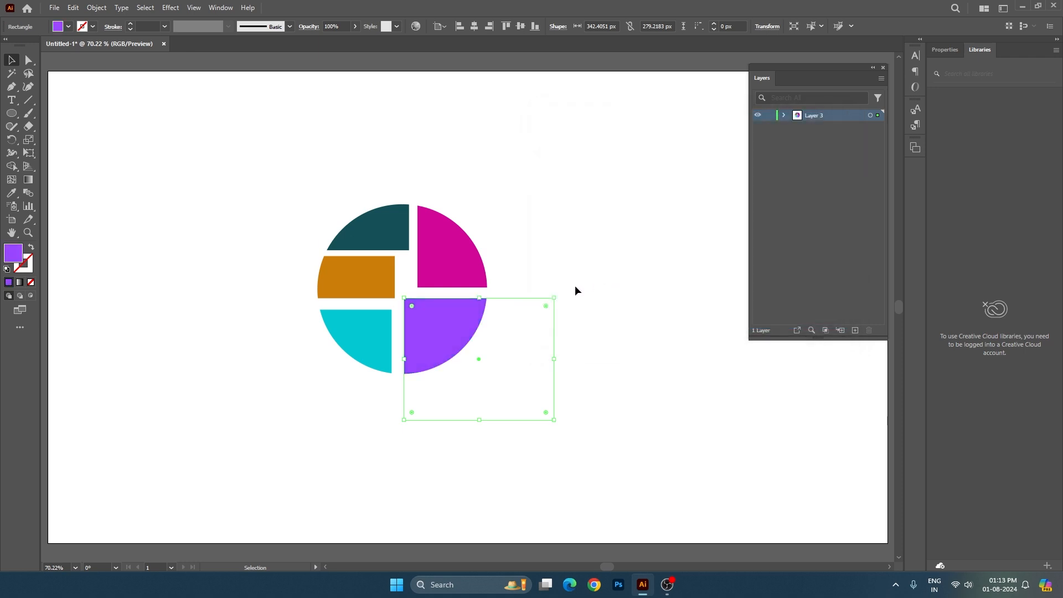
left_click(576, 287)
- Change the dark teal rectangle's fill to bright orange
left_click(368, 232)
double_click(14, 253)
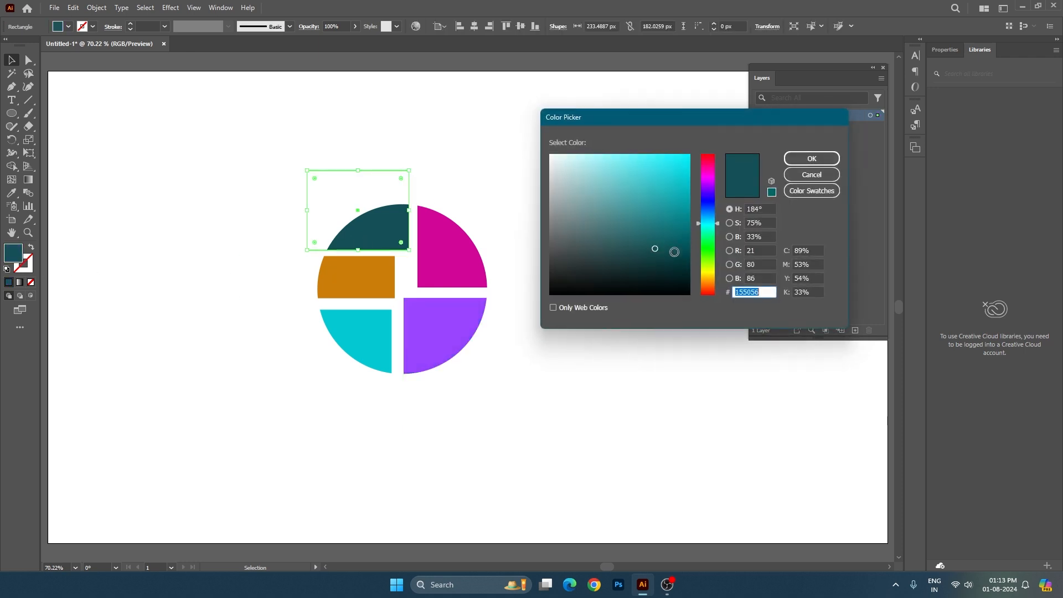
left_click(709, 277)
left_click_drag(709, 277, 709, 279)
left_click_drag(655, 214, 690, 159)
left_click(801, 161)
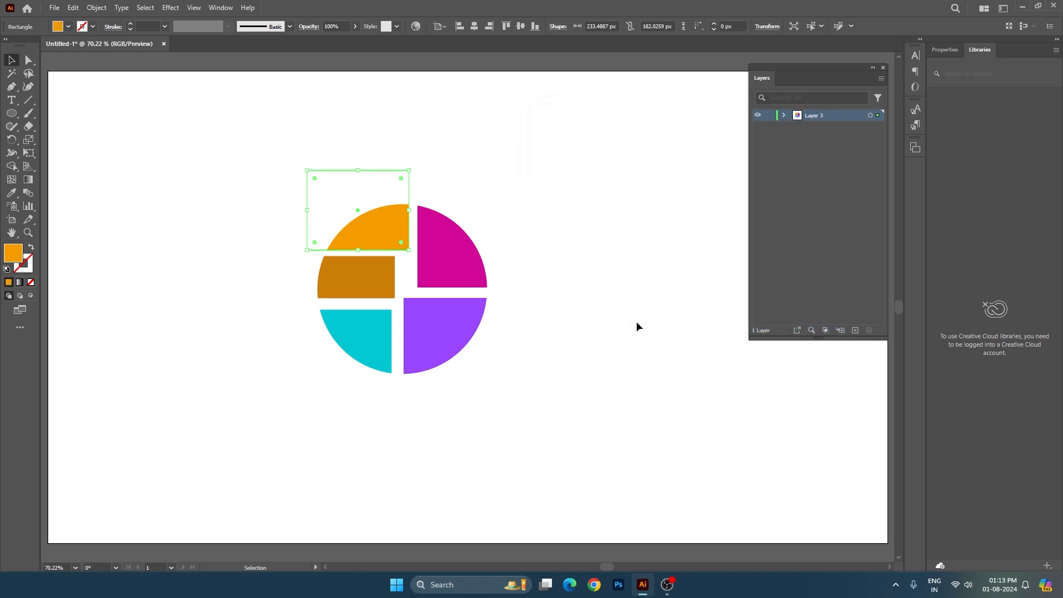
left_click(636, 323)
- Nudge the purple rectangle slightly upward within the circular mask and clear the selection
left_click_drag(440, 314, 441, 310)
left_click(460, 271)
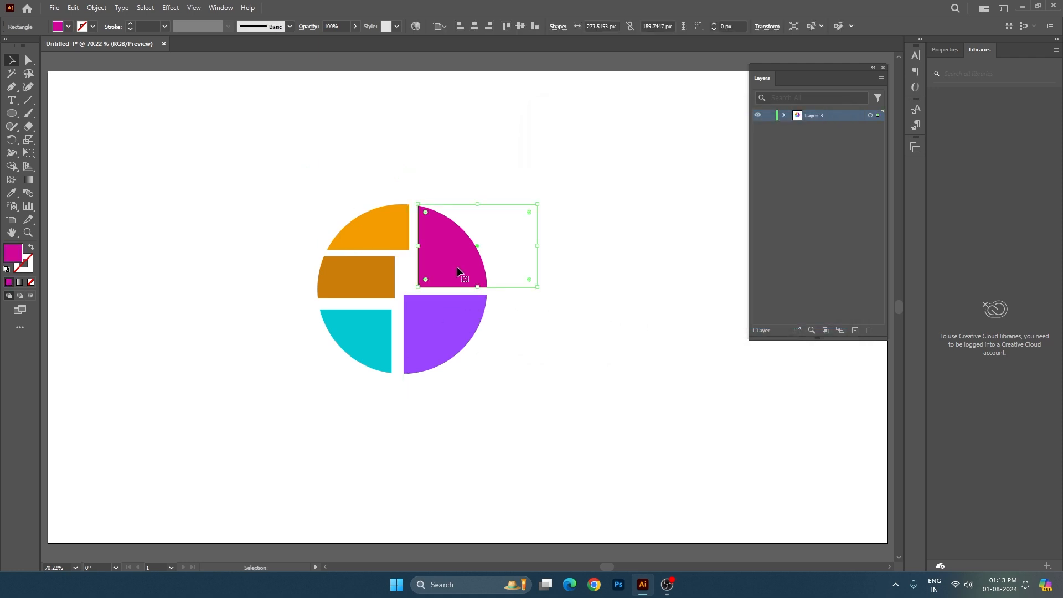
left_click(590, 313)
- Expand Layer 3 and target each rectangle in turn to examine which object every sublayer entry represents
left_click_drag(155, 140, 660, 438)
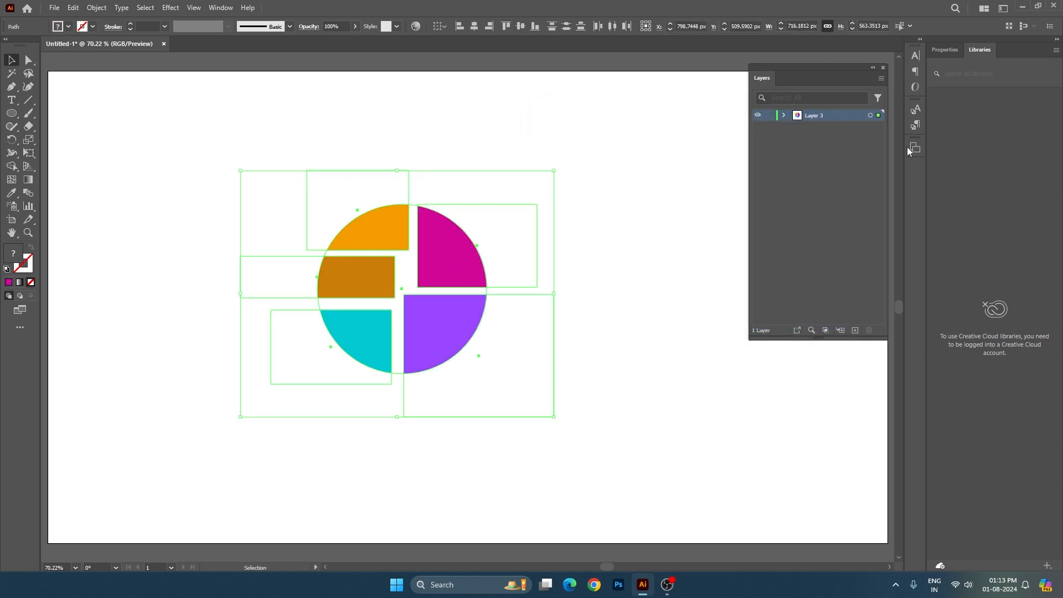
left_click(782, 116)
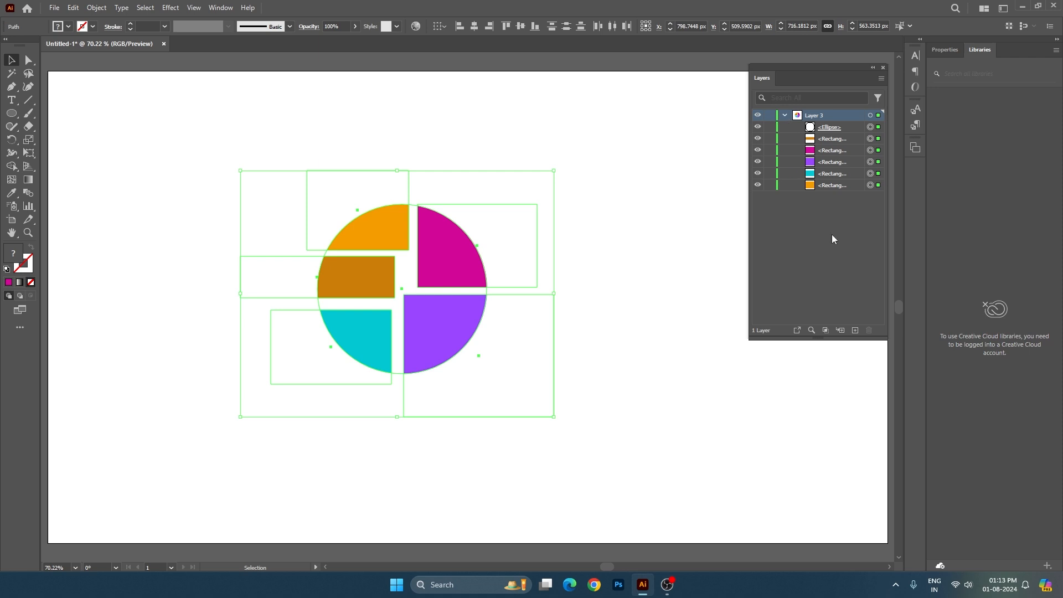
left_click(870, 139)
left_click(871, 150)
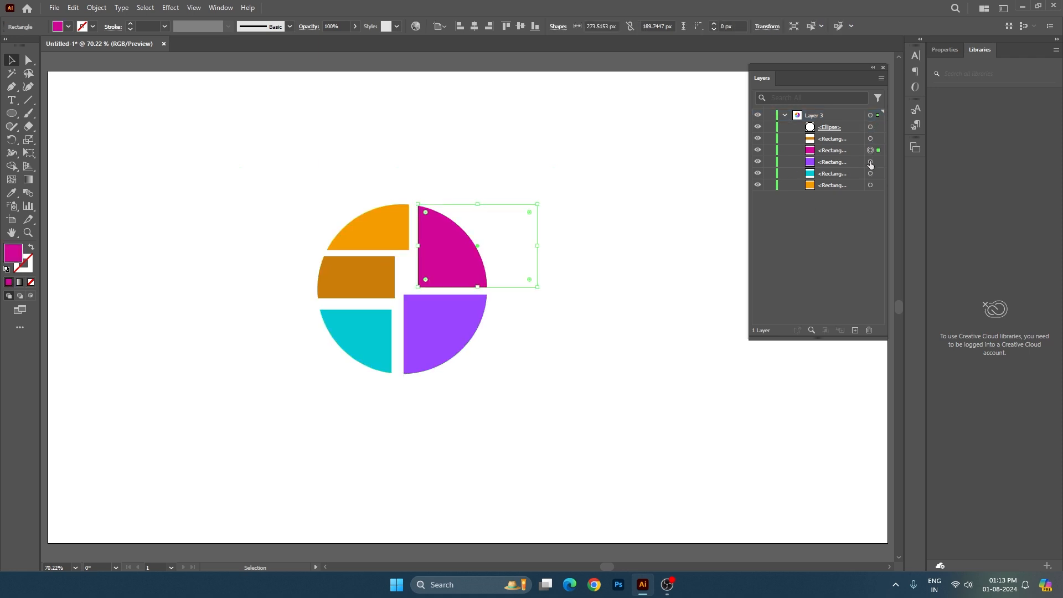
left_click(870, 161)
left_click(870, 174)
left_click(871, 185)
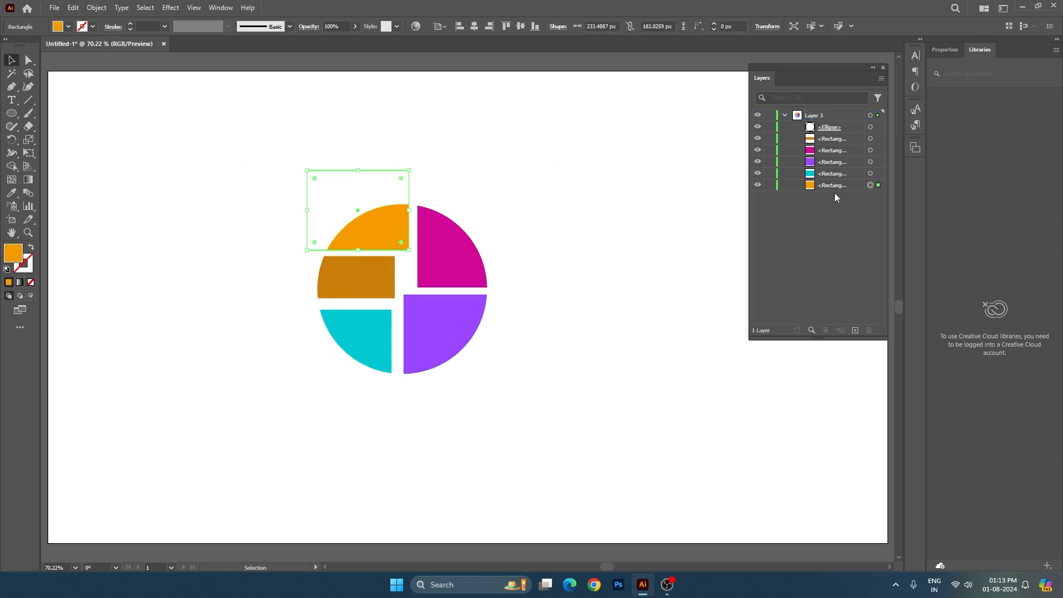
left_click(871, 139)
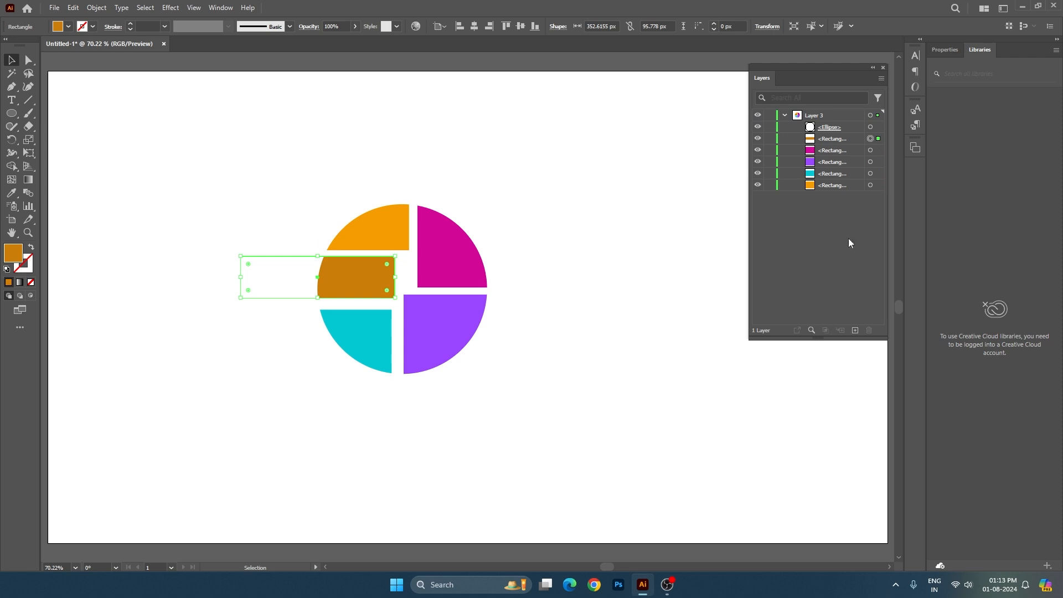
- Select all the masked artwork and delete the clipping ellipse from Layer 3, leaving the rectangles in place
left_click_drag(256, 145, 571, 390)
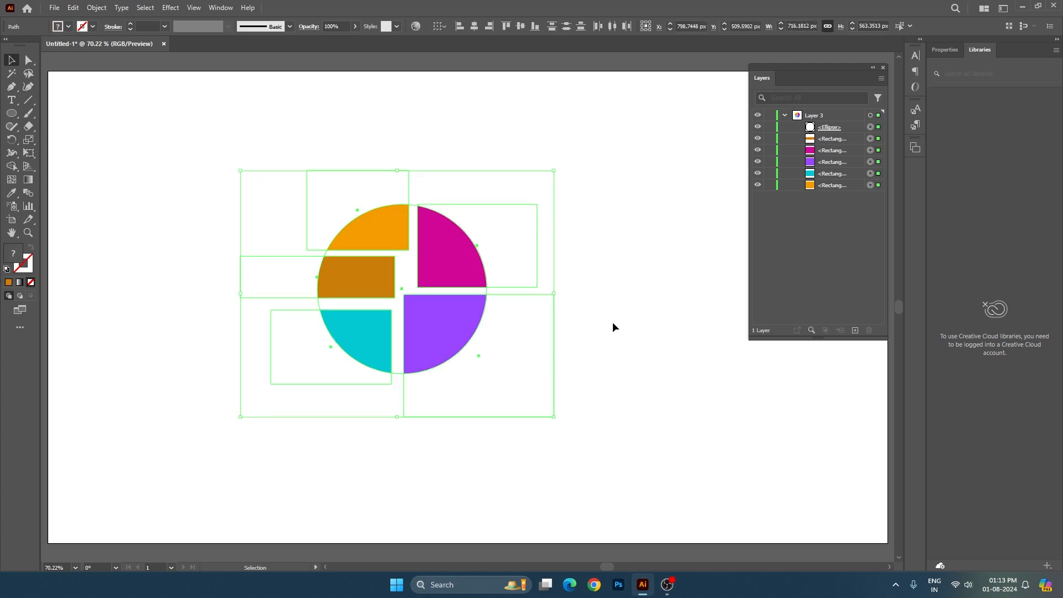
left_click(845, 129)
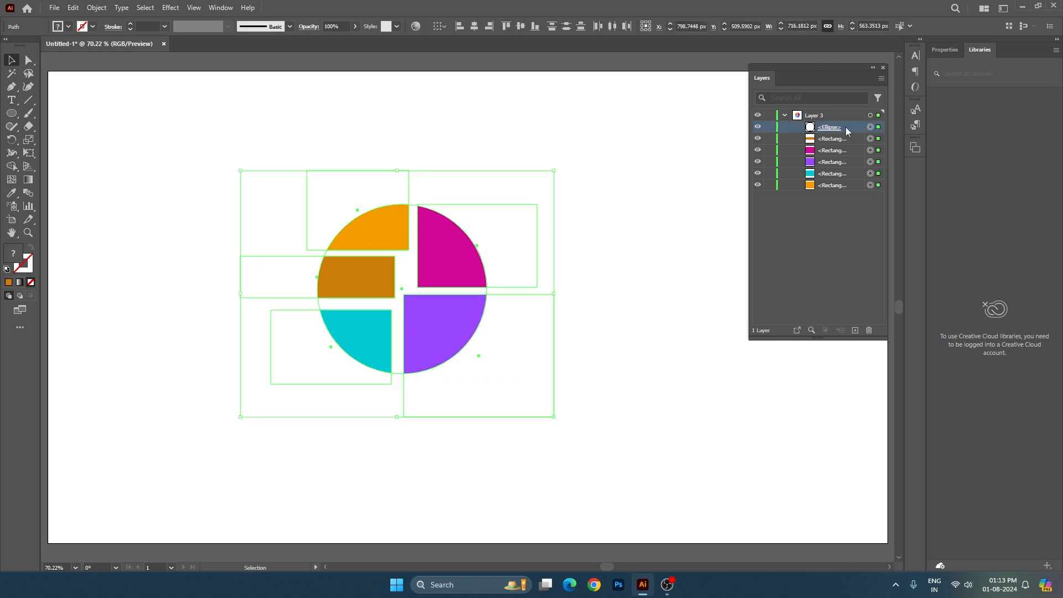
left_click_drag(845, 131, 869, 332)
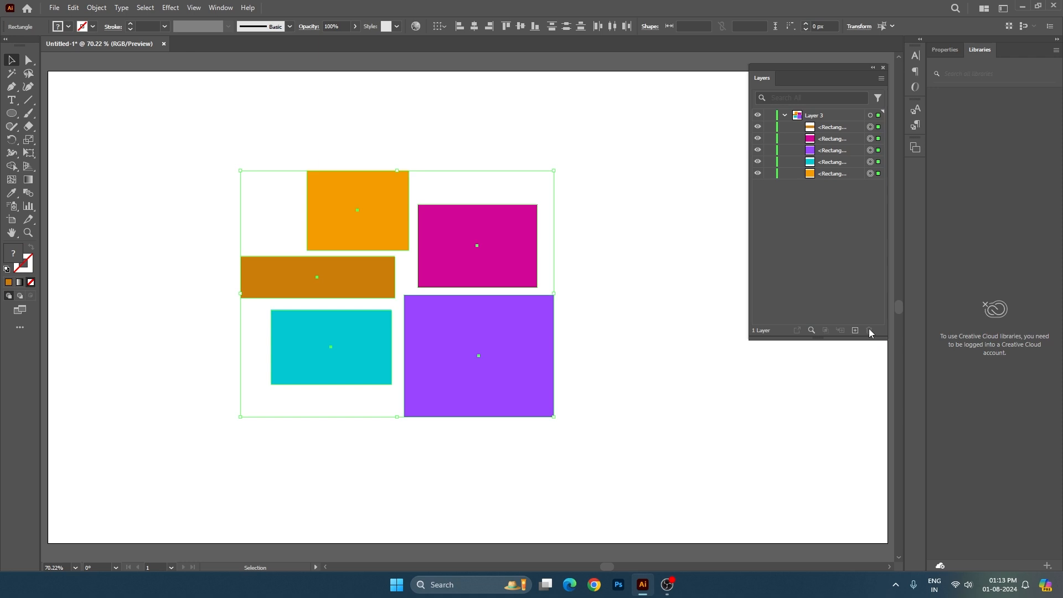
- Select the five coloured rectangles together and delete them
left_click(625, 290)
left_click_drag(152, 155, 586, 388)
left_click(665, 354)
left_click_drag(169, 150, 532, 392)
key("Delete")
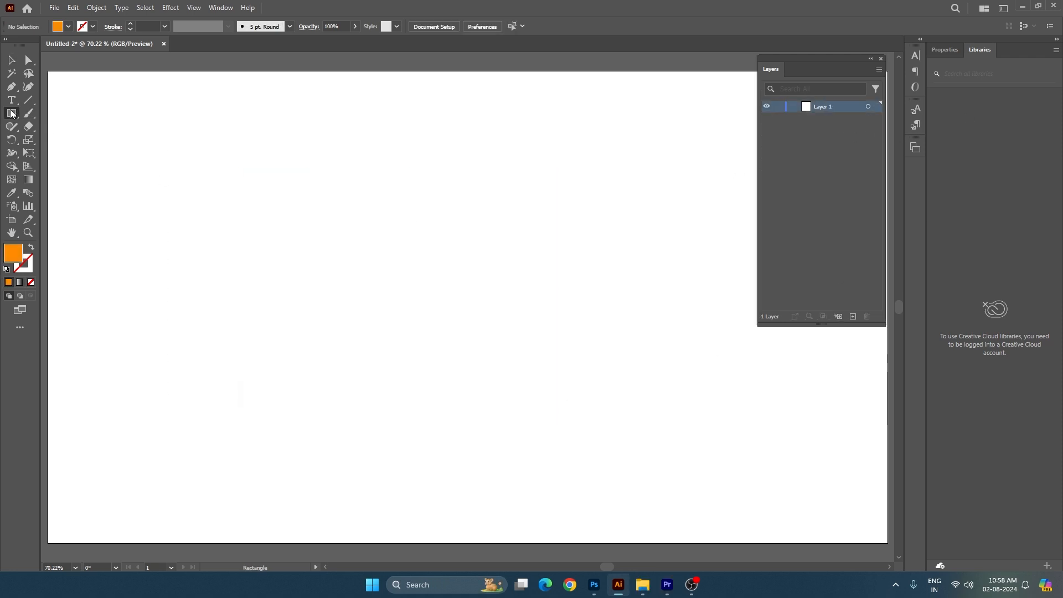
- Draw an orange five-pointed star about 415 × 395 px on the blank artboard of Untitled-2
left_click_drag(11, 113, 66, 166)
left_click_drag(133, 250, 196, 326)
left_click_drag(195, 324, 259, 372)
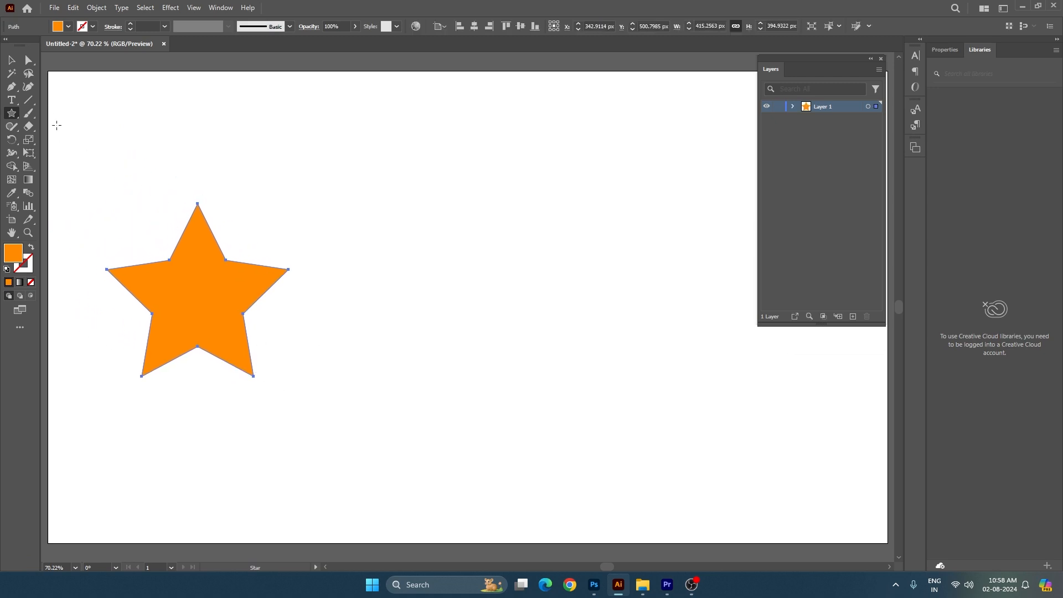
- Draw a hexagon about 356 × 309 px to the right of the star and fill it with purple C000FF
left_click(11, 113)
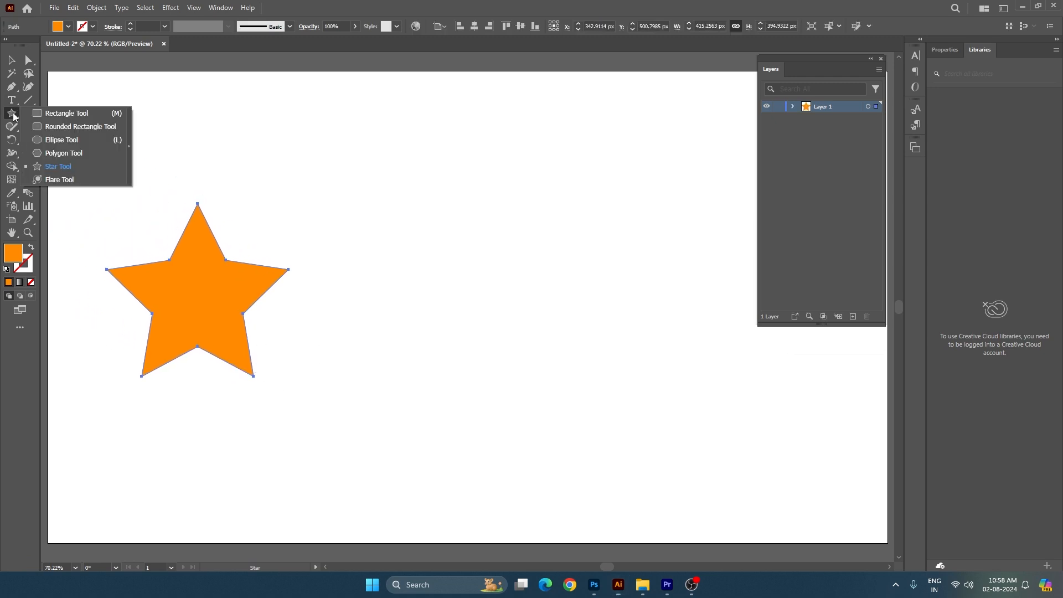
left_click(64, 153)
left_click_drag(387, 233, 493, 367)
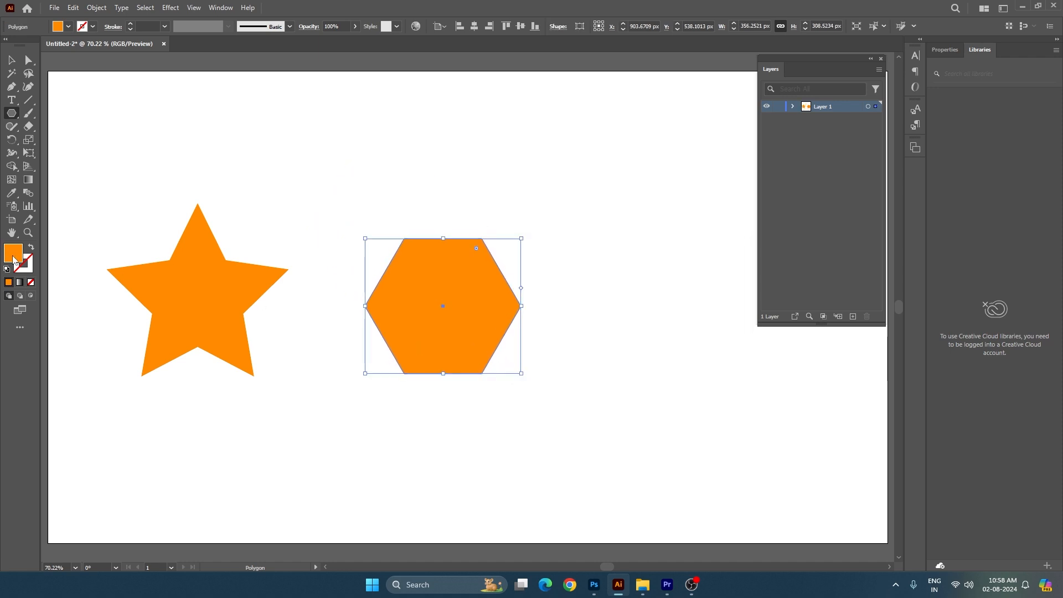
double_click(13, 255)
left_click(707, 183)
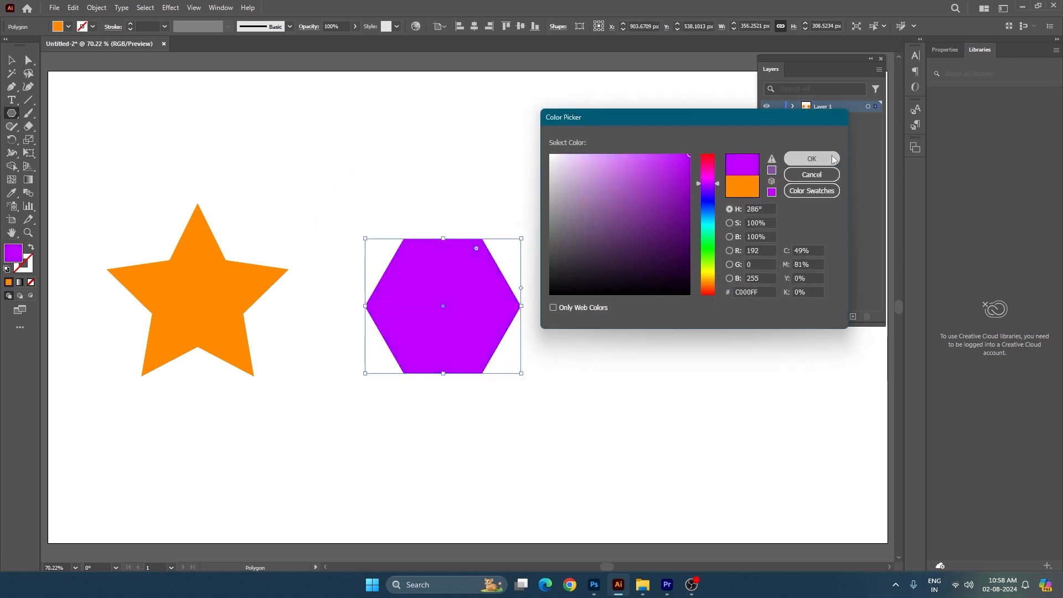
left_click(812, 159)
- Draw a circle about 334 px in diameter to the right of the hexagon and fill it with olive 8E7300
left_click(12, 113)
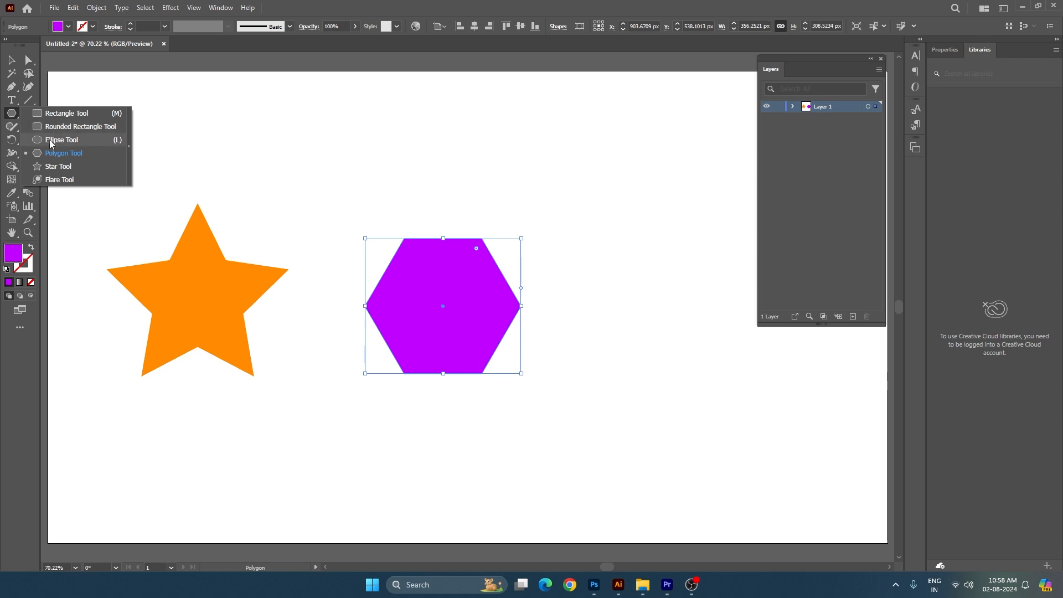
left_click(52, 141)
left_click_drag(571, 289, 356, 266)
left_click_drag(437, 221, 527, 351)
double_click(15, 258)
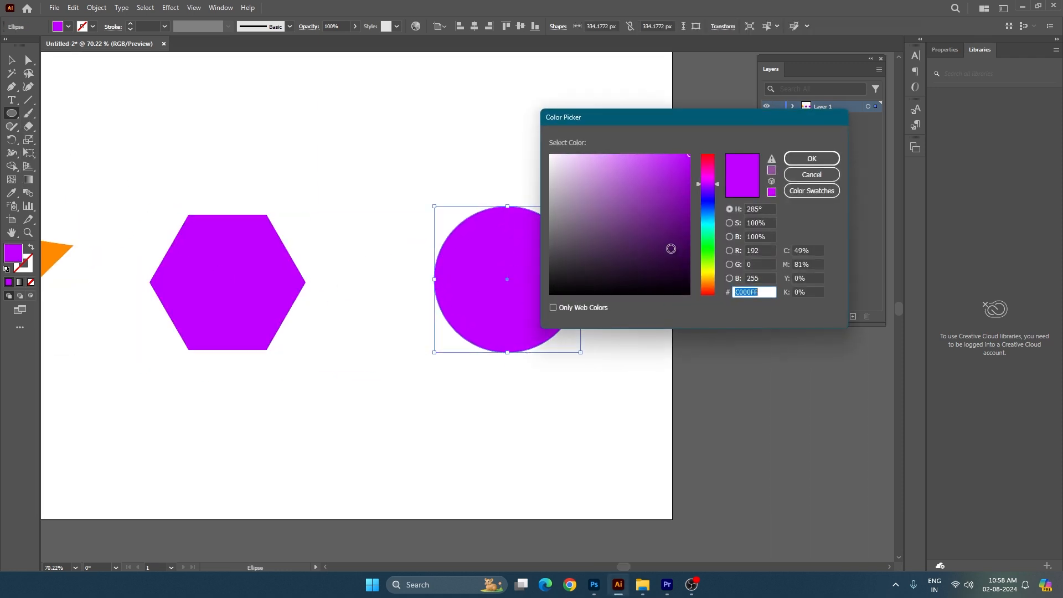
left_click_drag(710, 258, 709, 276)
left_click_drag(686, 236, 695, 216)
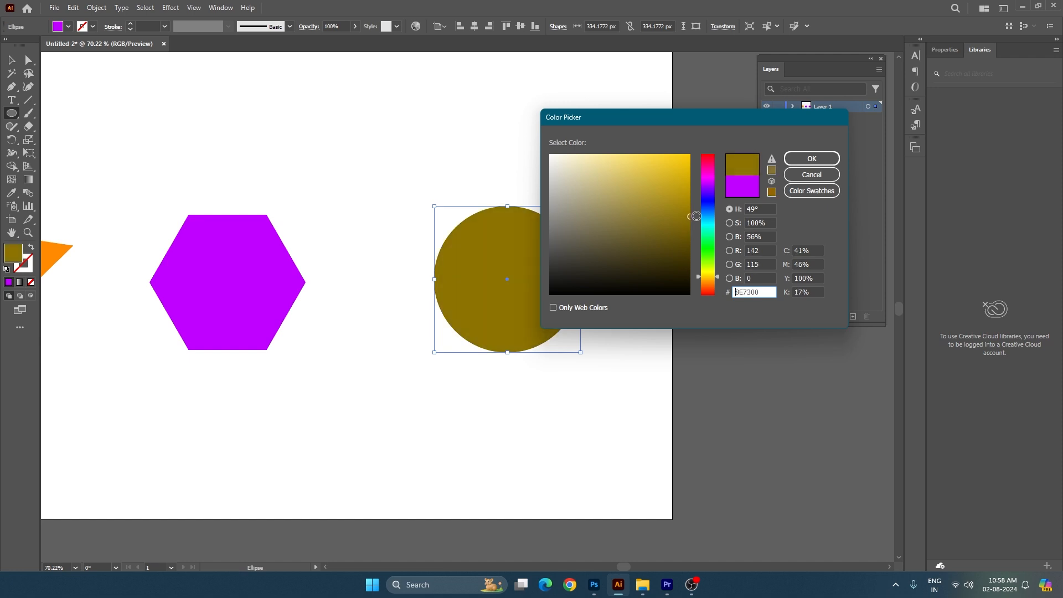
left_click(811, 159)
- Select the star, the hexagon and the circle together
left_click(12, 60)
left_click_drag(306, 141, 481, 152)
left_click(483, 151)
key("ctrl+0")
left_click_drag(134, 193, 728, 403)
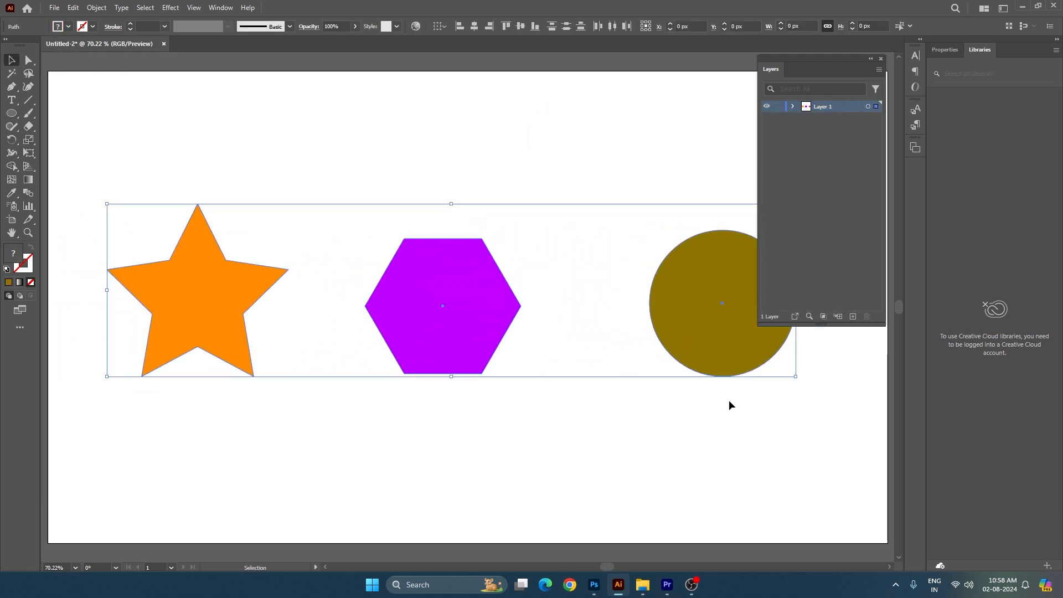
- Review the file formats offered by Export As and cancel without exporting
left_click(54, 8)
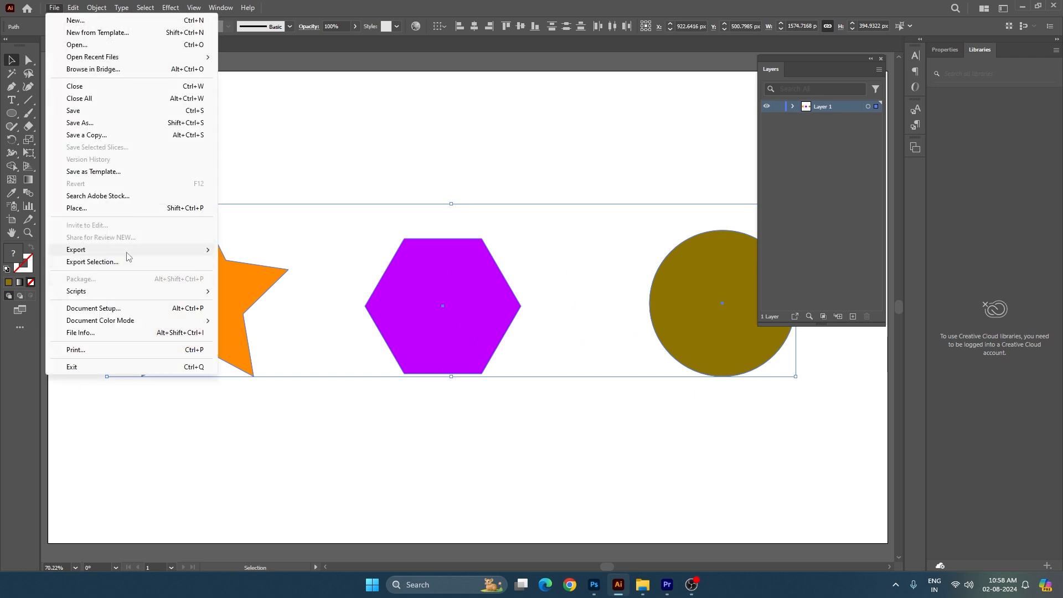
mouse_move(183, 250)
left_click(254, 262)
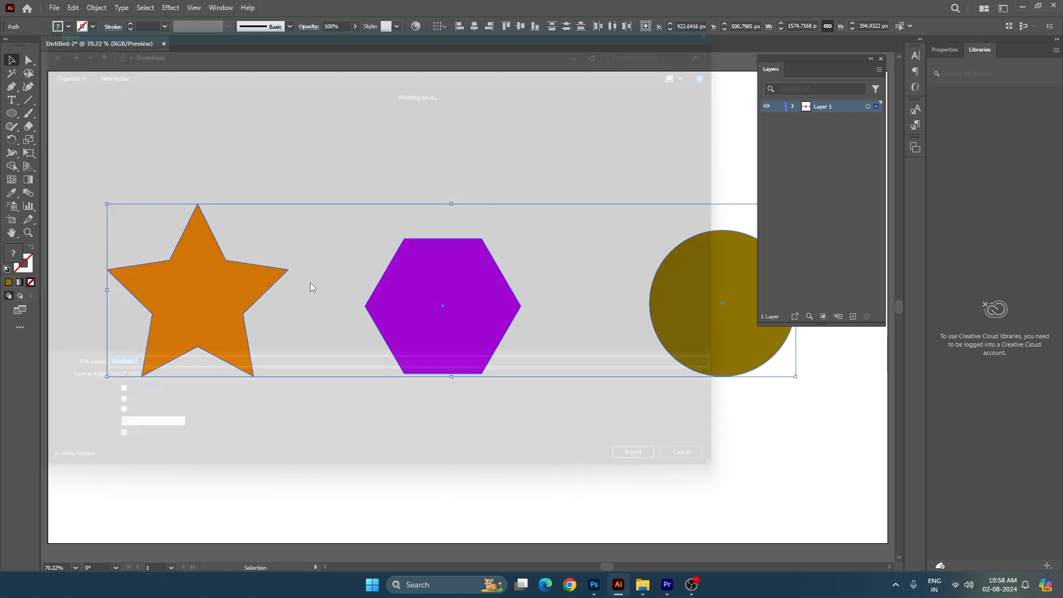
left_click(124, 394)
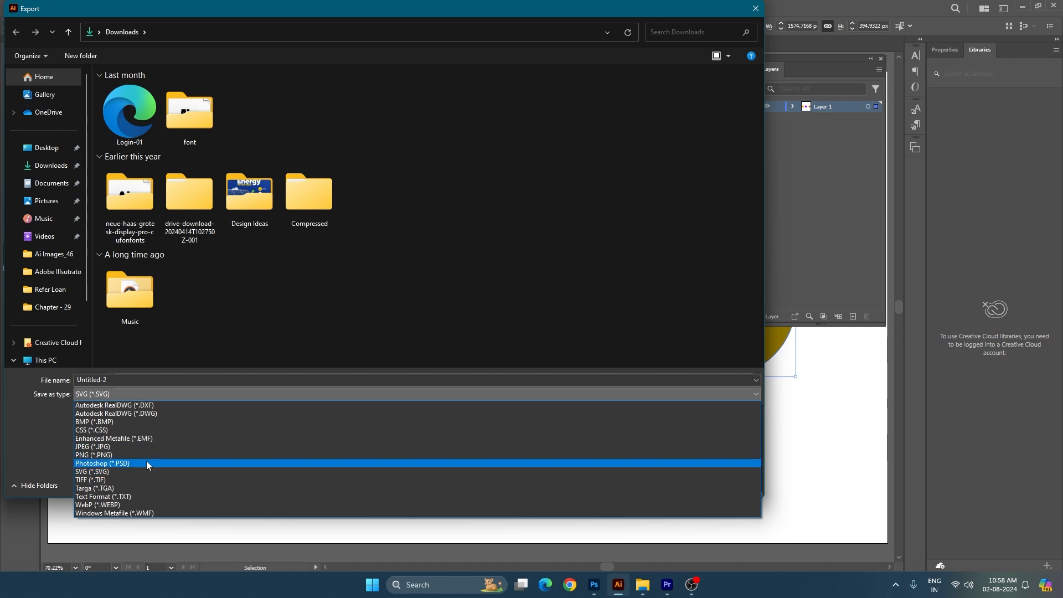
left_click(499, 330)
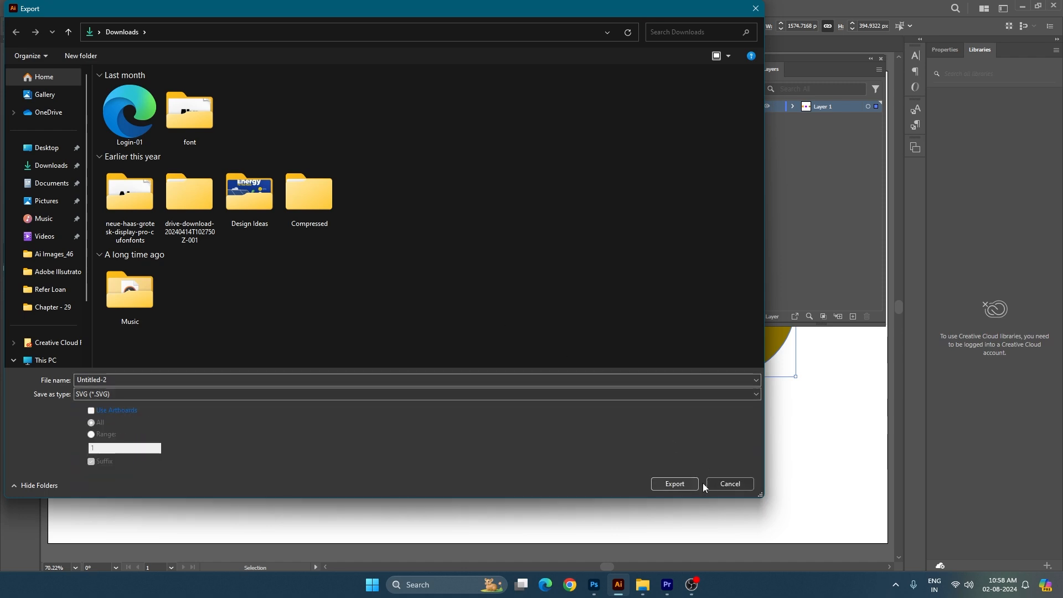
left_click(709, 483)
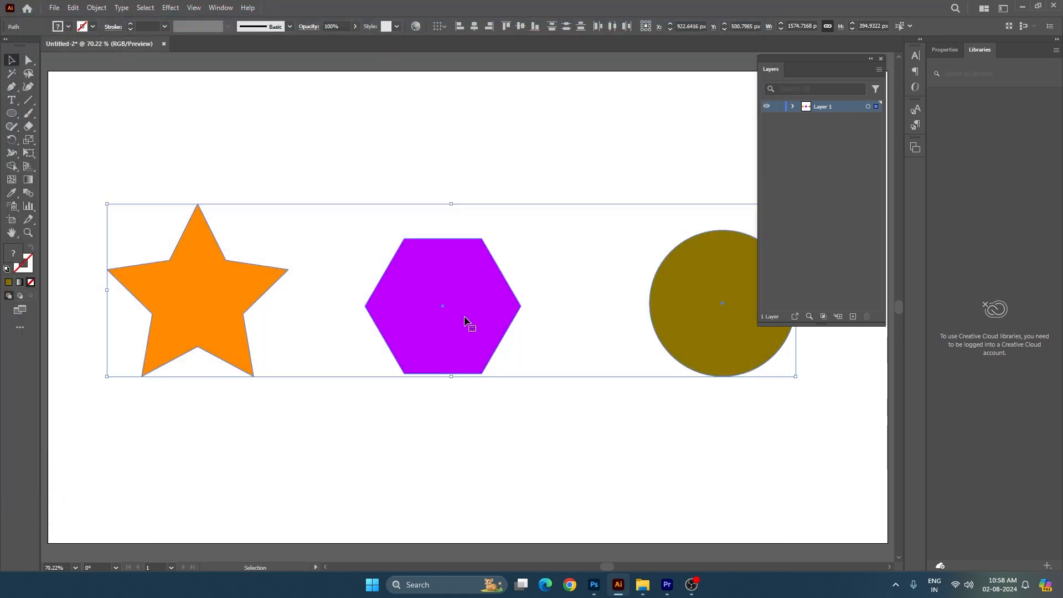
- Collect the whole of Layer 1 for export, remove that asset from Asset Export and deselect the shapes
left_click(794, 316)
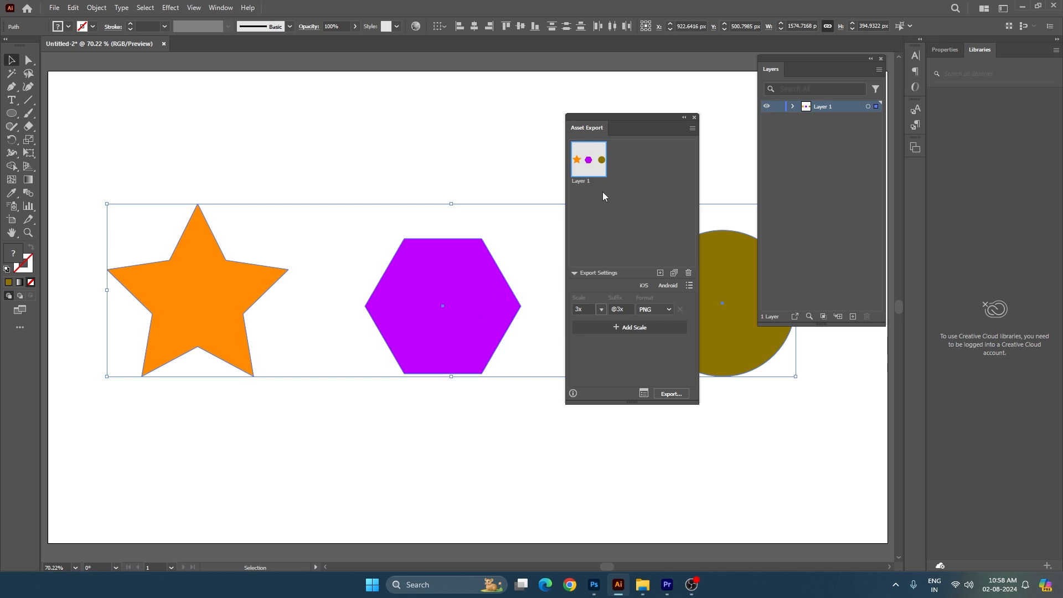
left_click(689, 273)
left_click(442, 157)
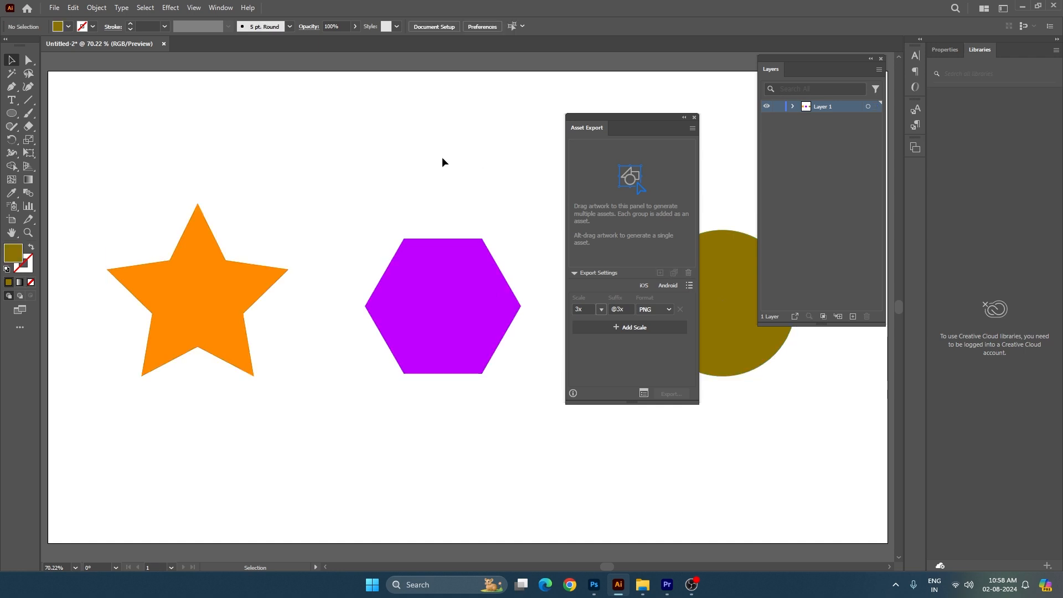
- Add the star, the hexagon and the circle to Asset Export as three separate assets
left_click(240, 270)
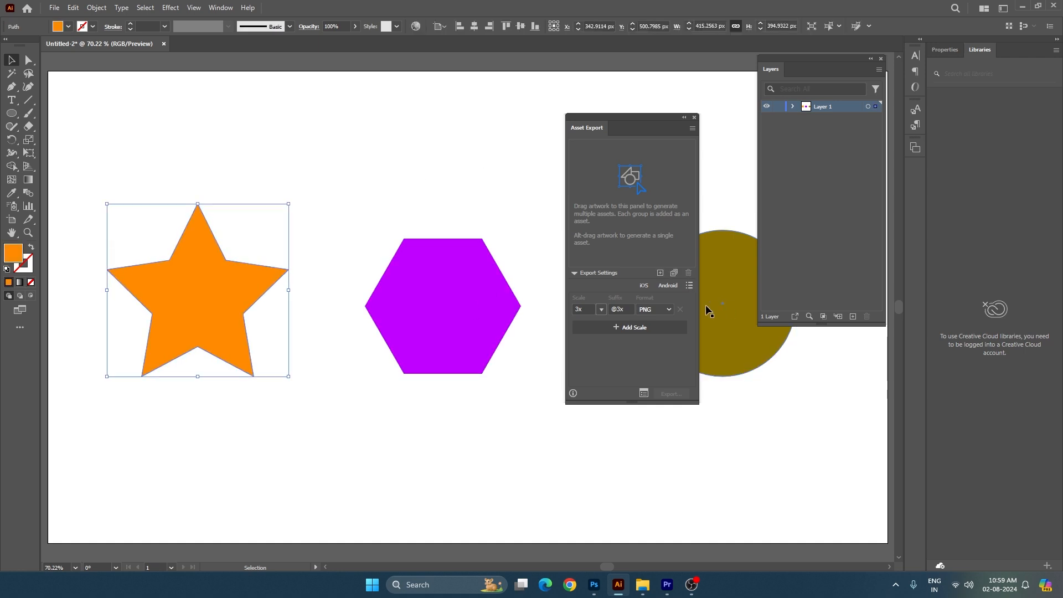
left_click(660, 273)
left_click(512, 301)
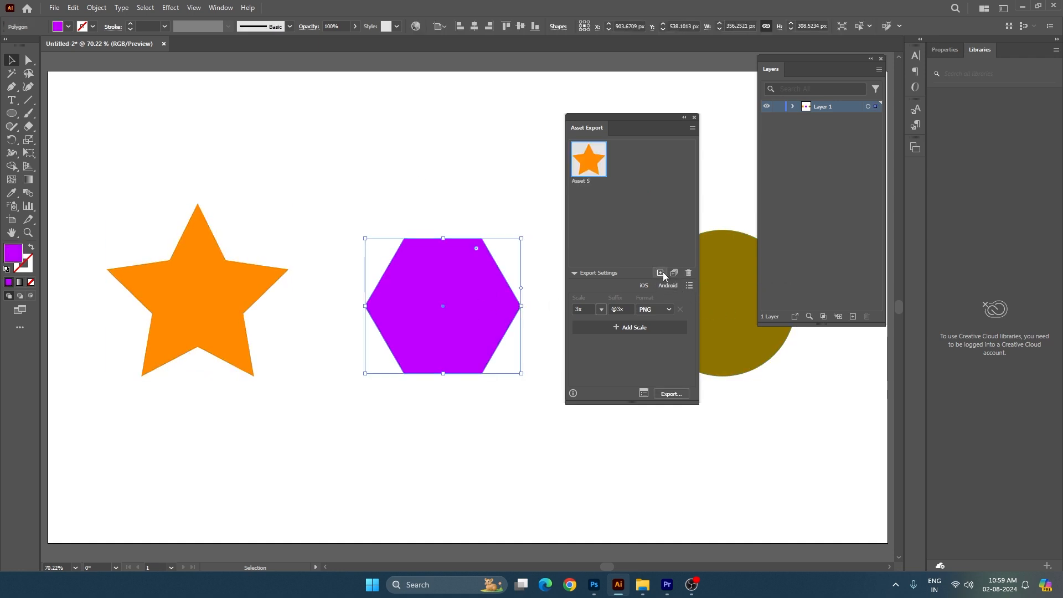
left_click(660, 273)
left_click(748, 330)
left_click(660, 273)
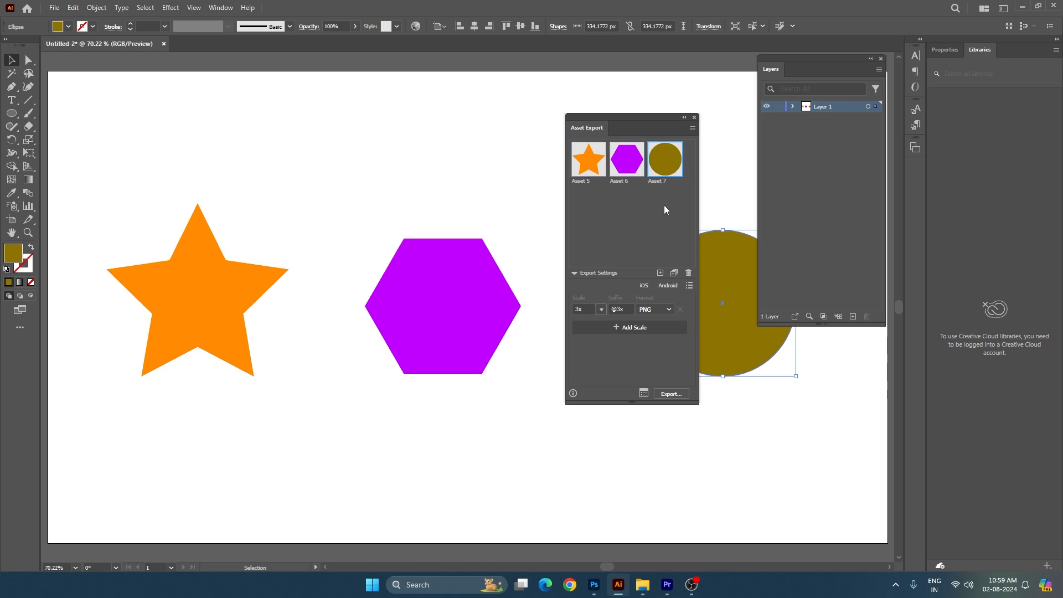
- Set the asset export scale to 4x and keep PNG as the format
left_click(586, 308)
left_click(601, 309)
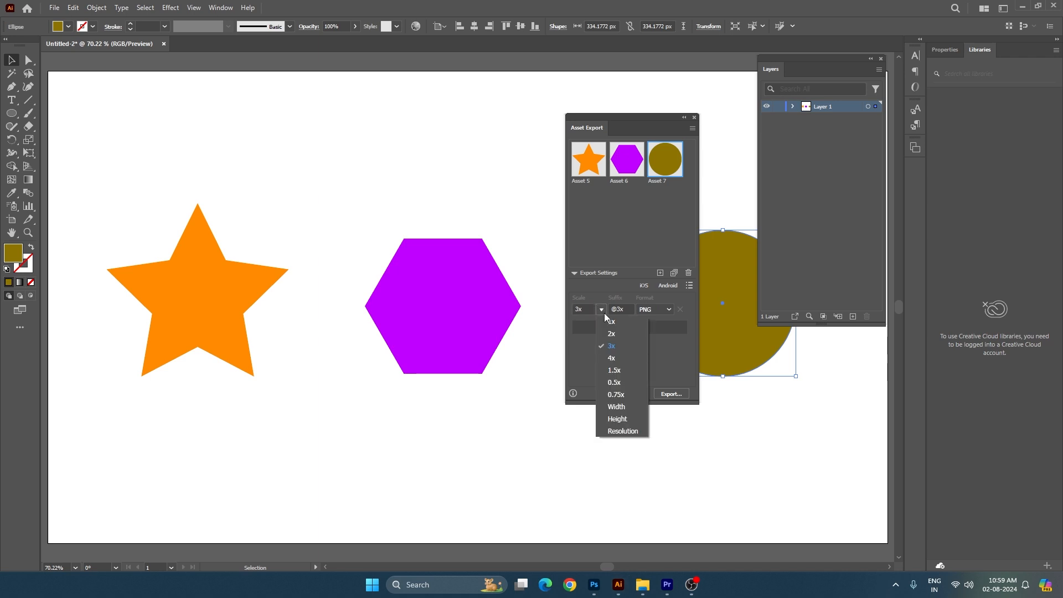
left_click(620, 358)
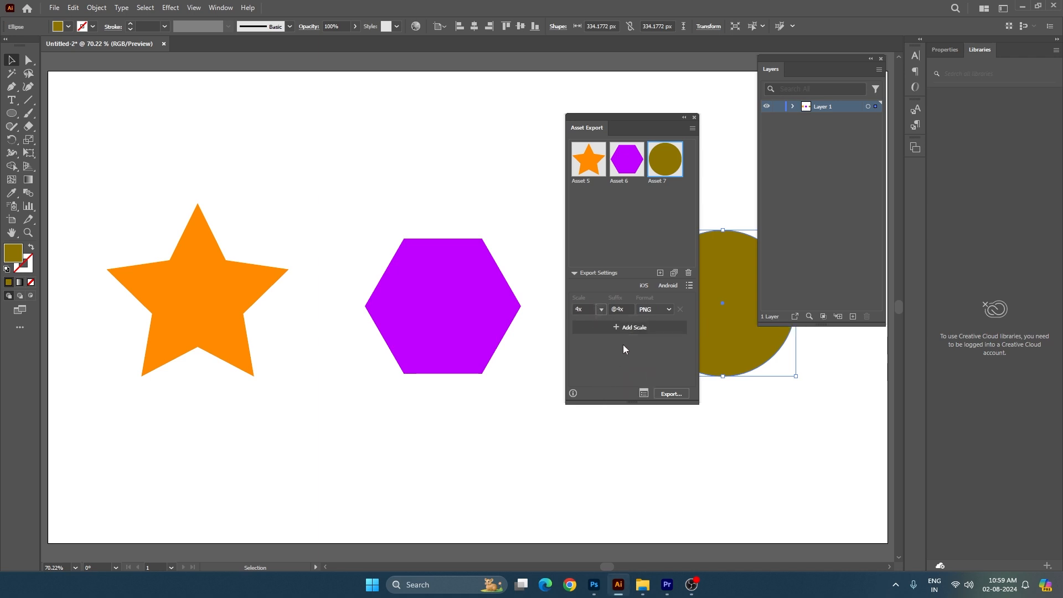
left_click(652, 311)
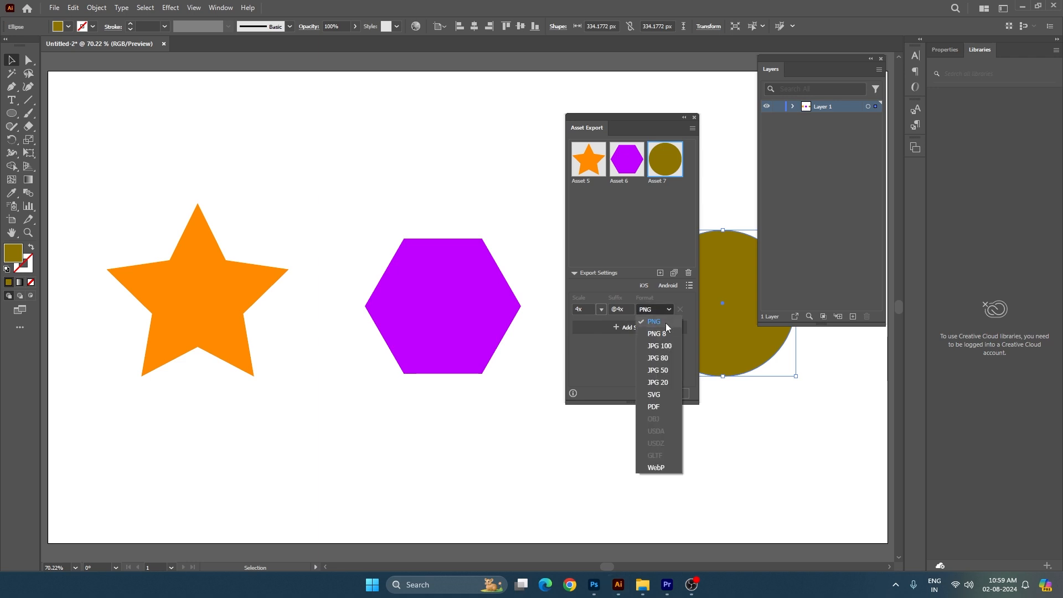
left_click(666, 323)
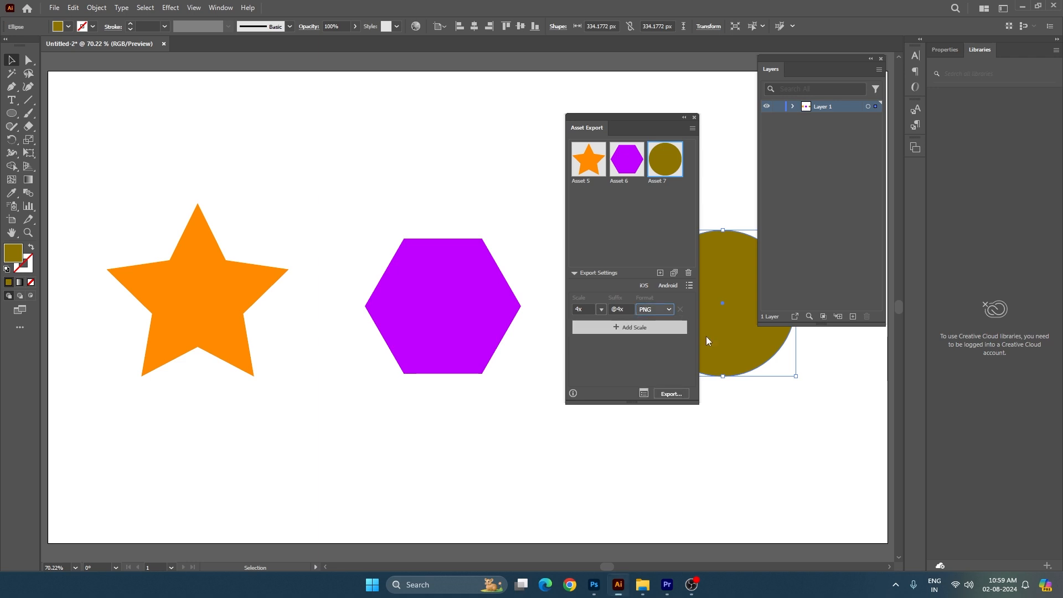
- Export the circle asset to the Desktop and open the resulting 4x folder in File Explorer
left_click(679, 395)
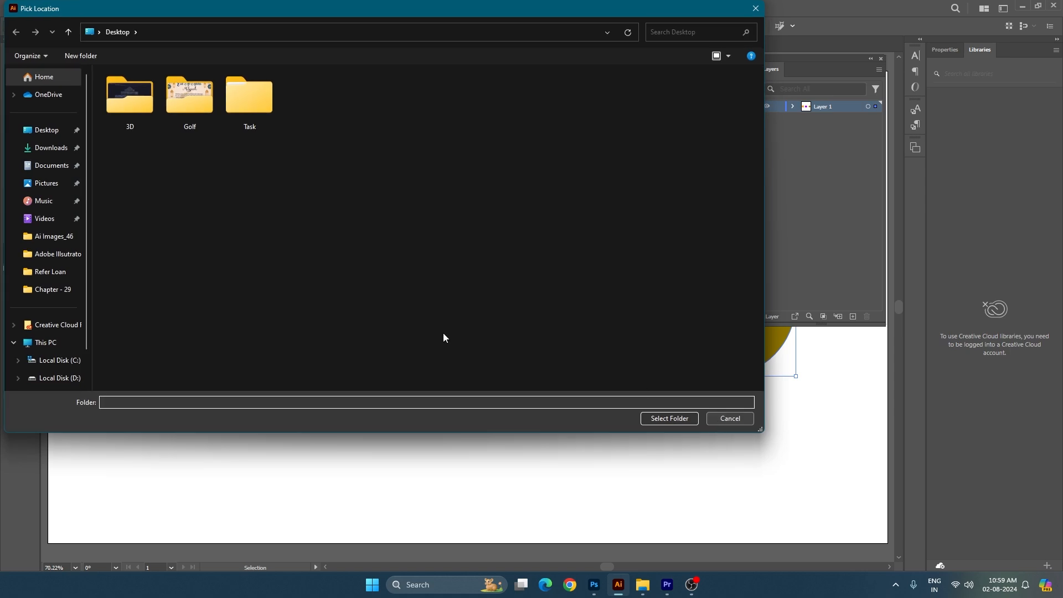
left_click(670, 418)
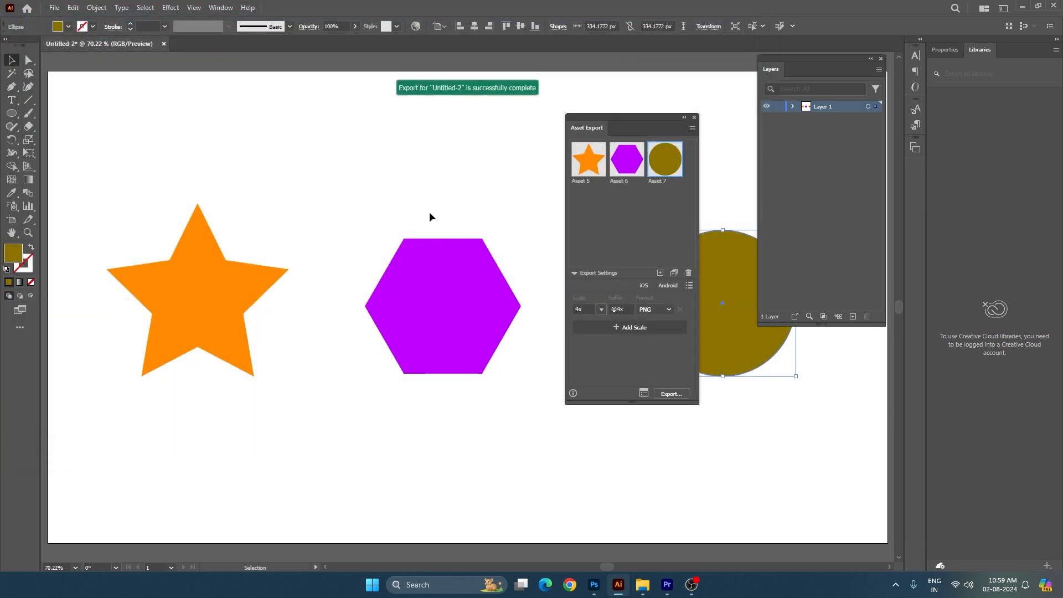
key("super+d")
double_click(108, 349)
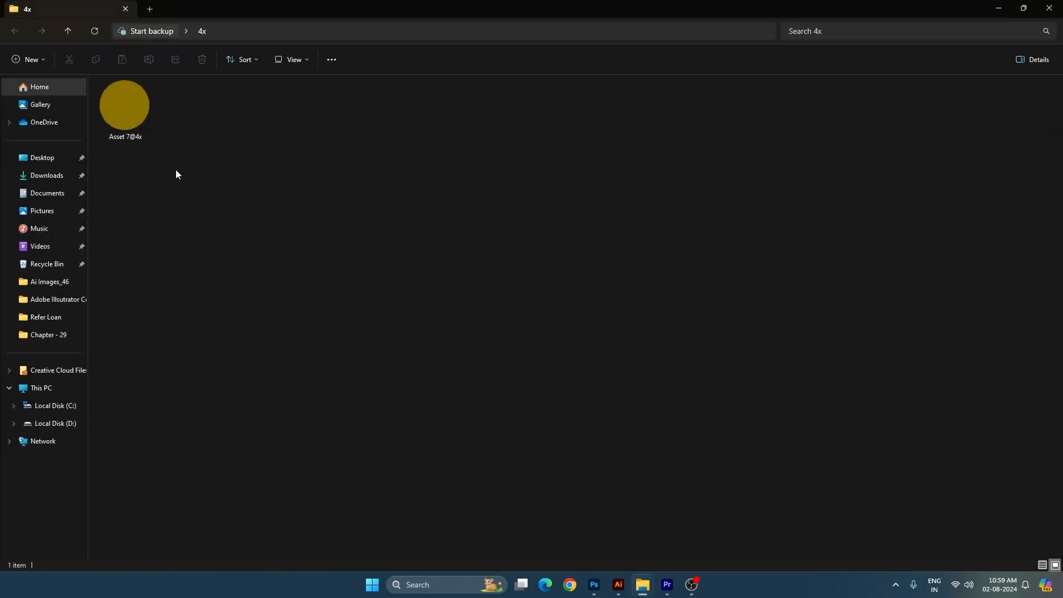
- Check the exported circle image in the 4x folder, close the folder and switch back to Illustrator
left_click(137, 115)
left_click(254, 183)
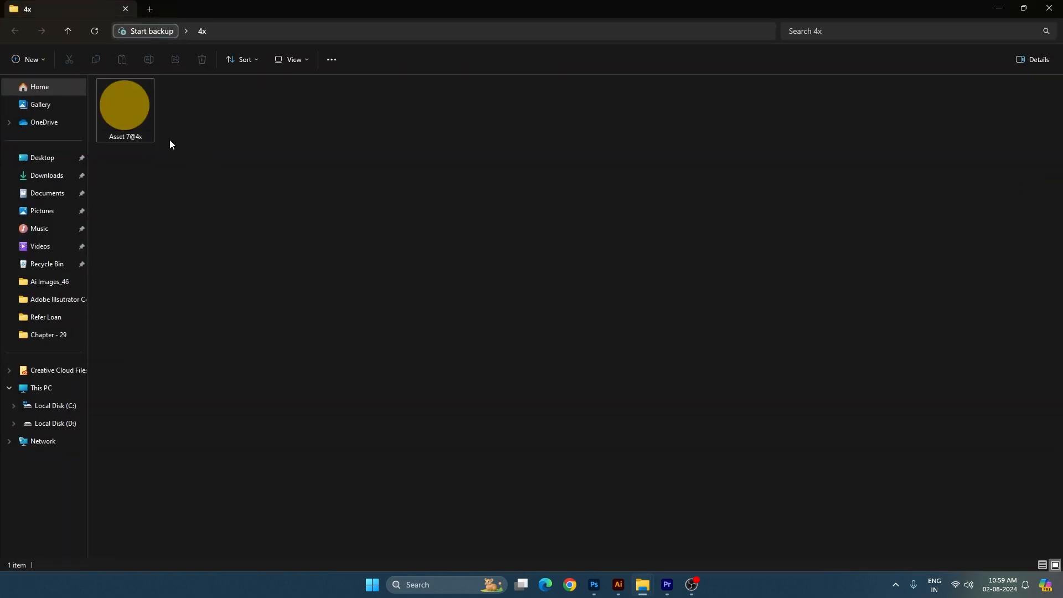
left_click(1051, 8)
key("super+d")
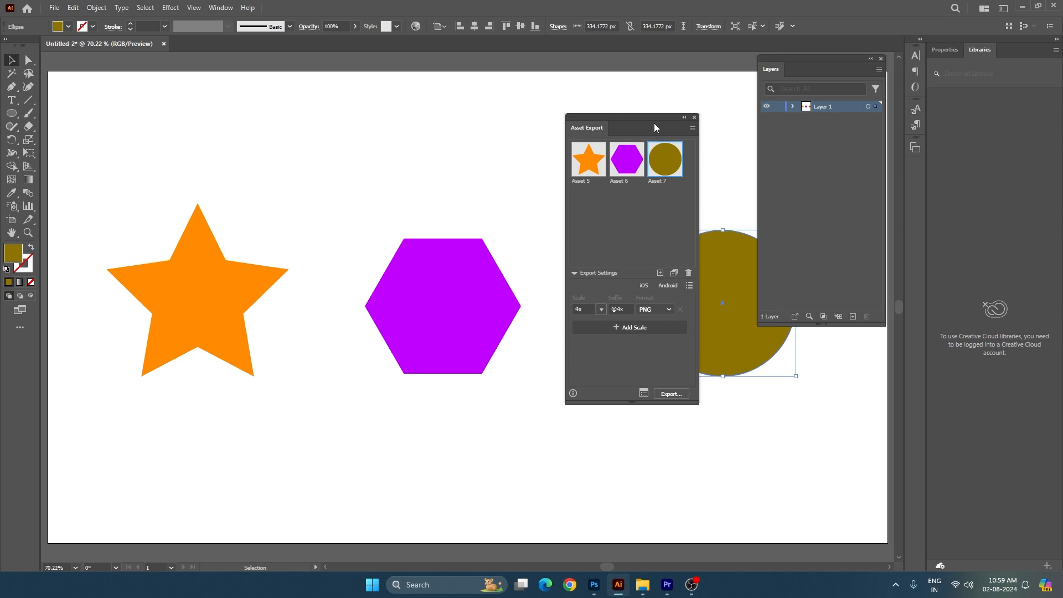
- Export the star, hexagon and circle assets together to the Desktop
left_click_drag(653, 123, 578, 98)
left_click(559, 188)
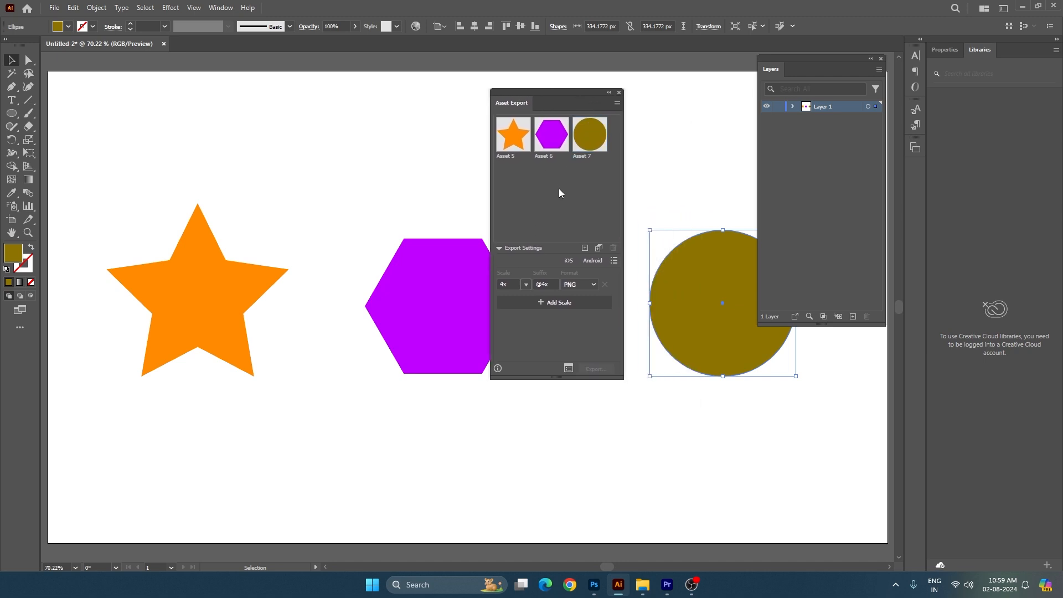
left_click(513, 133)
left_click(551, 134, "shift")
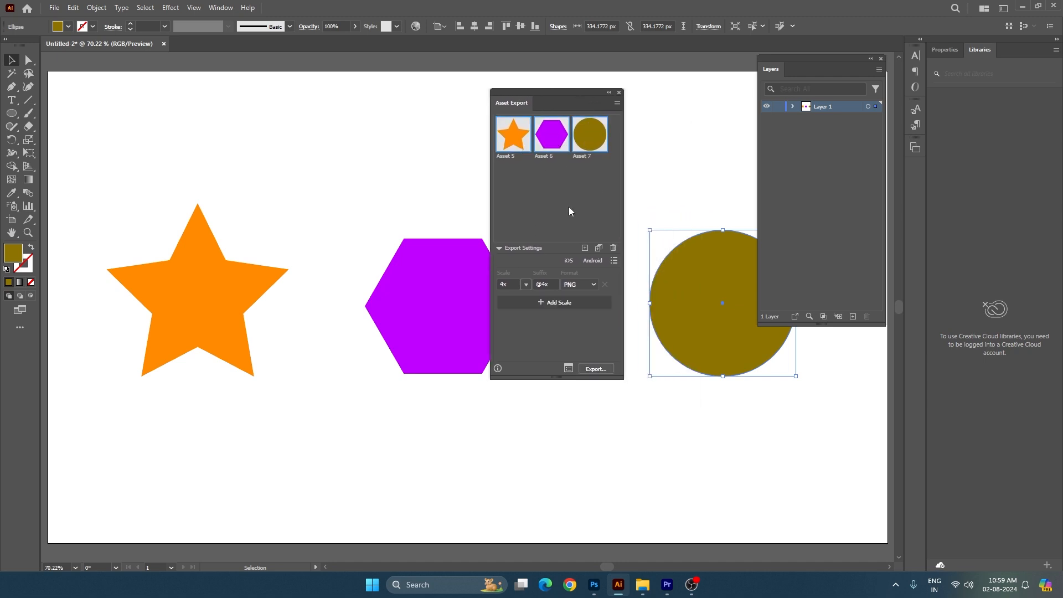
left_click(607, 374)
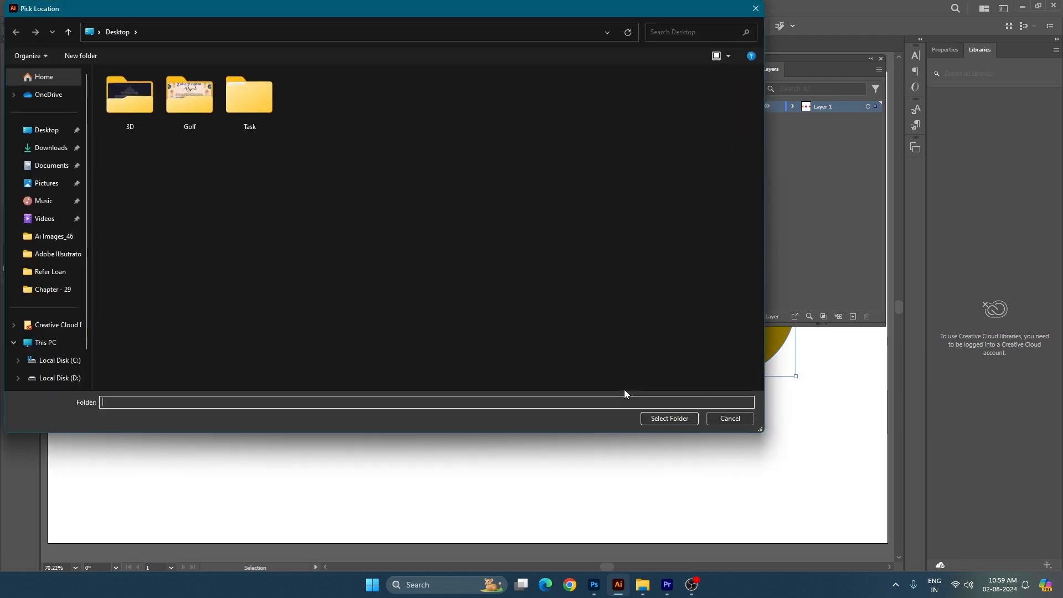
left_click(684, 419)
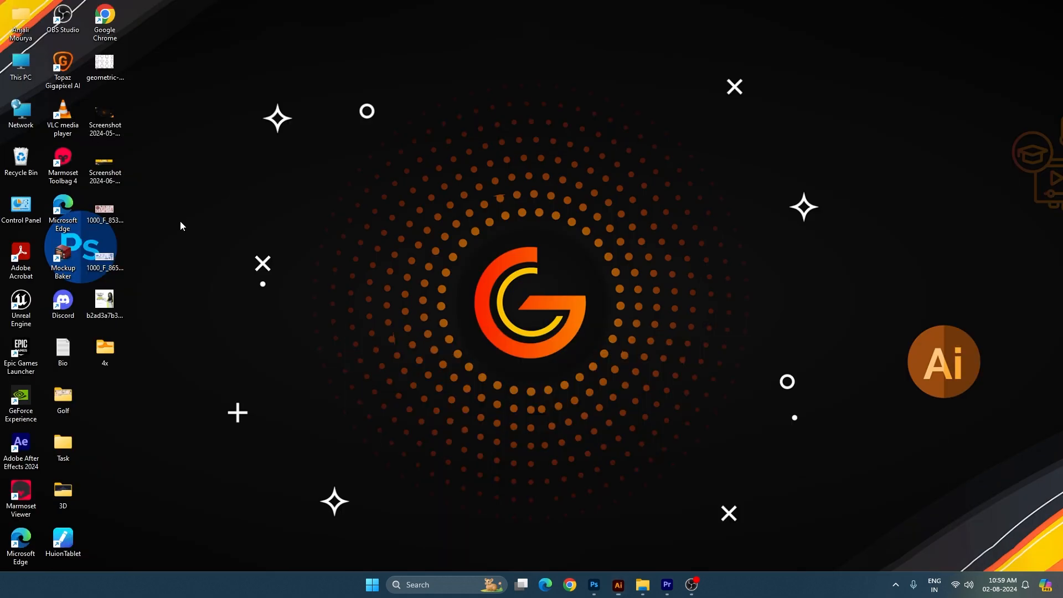
- Open the 4x folder on the Desktop and view the exported star, hexagon and circle images
double_click(105, 349)
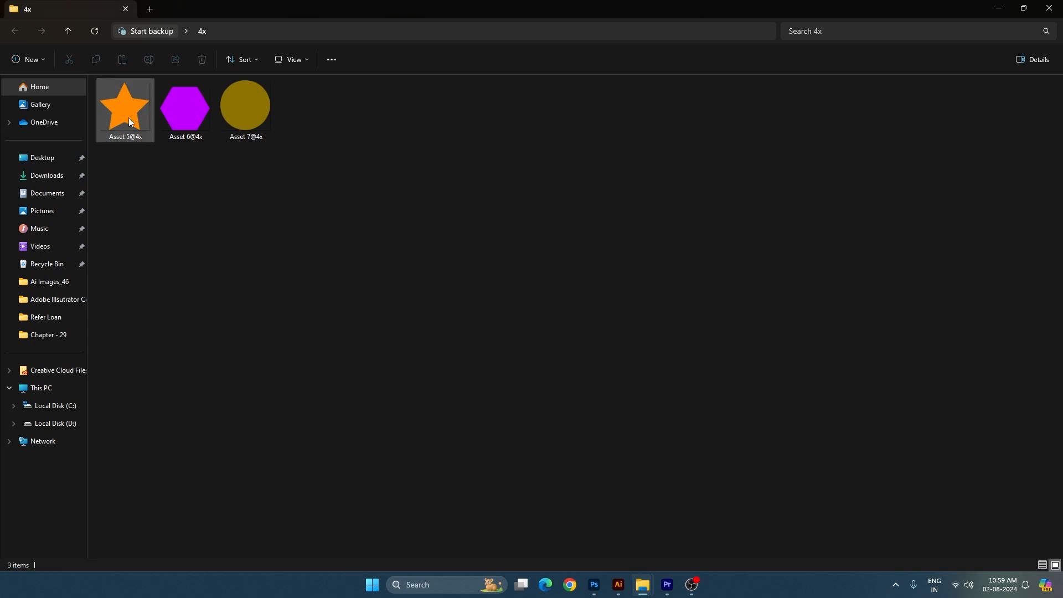
double_click(131, 122)
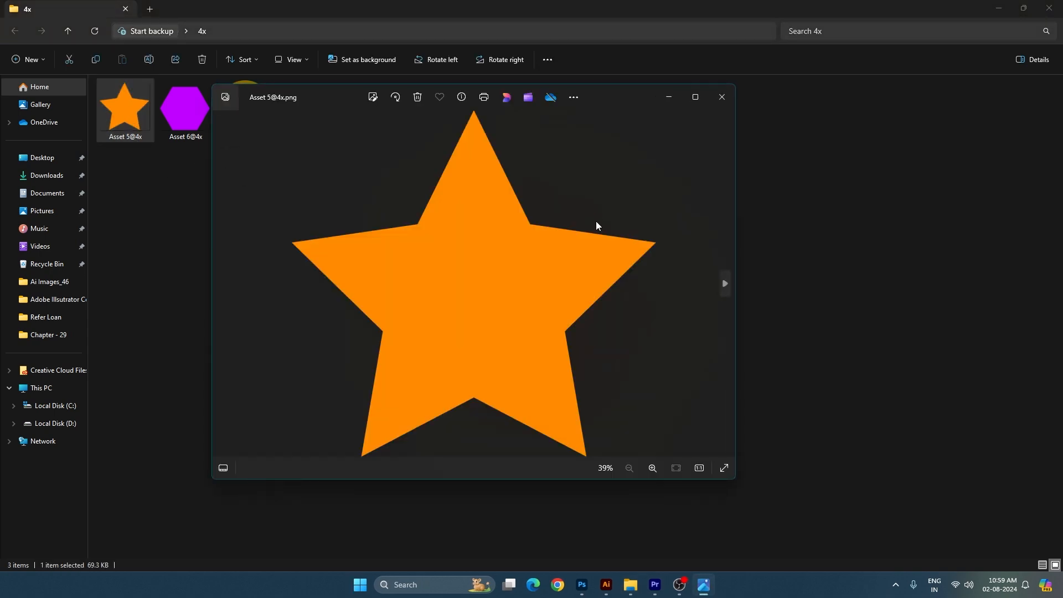
key("Right")
key("Right")
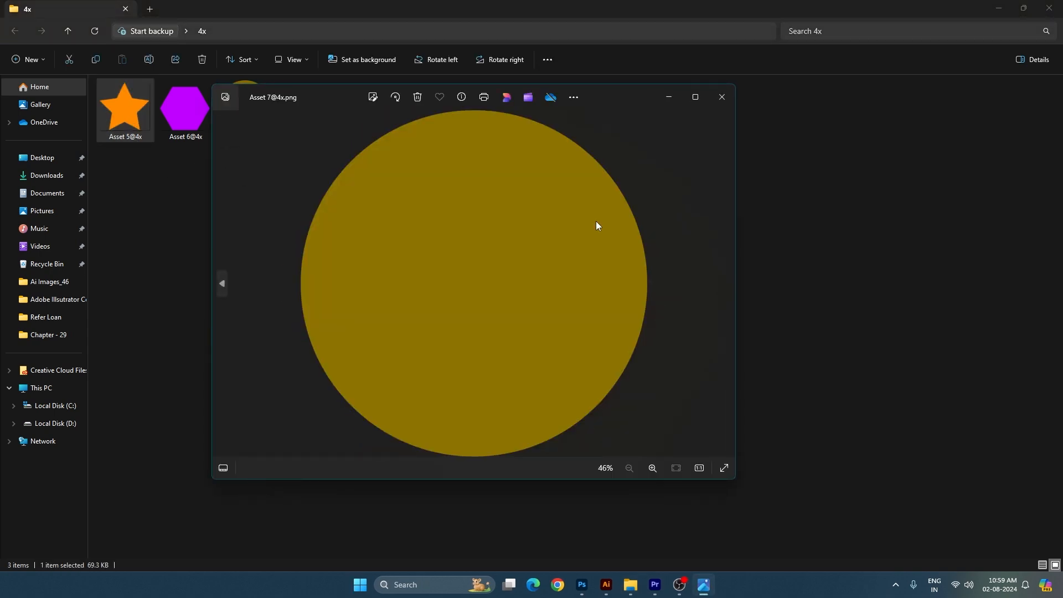
left_click(721, 97)
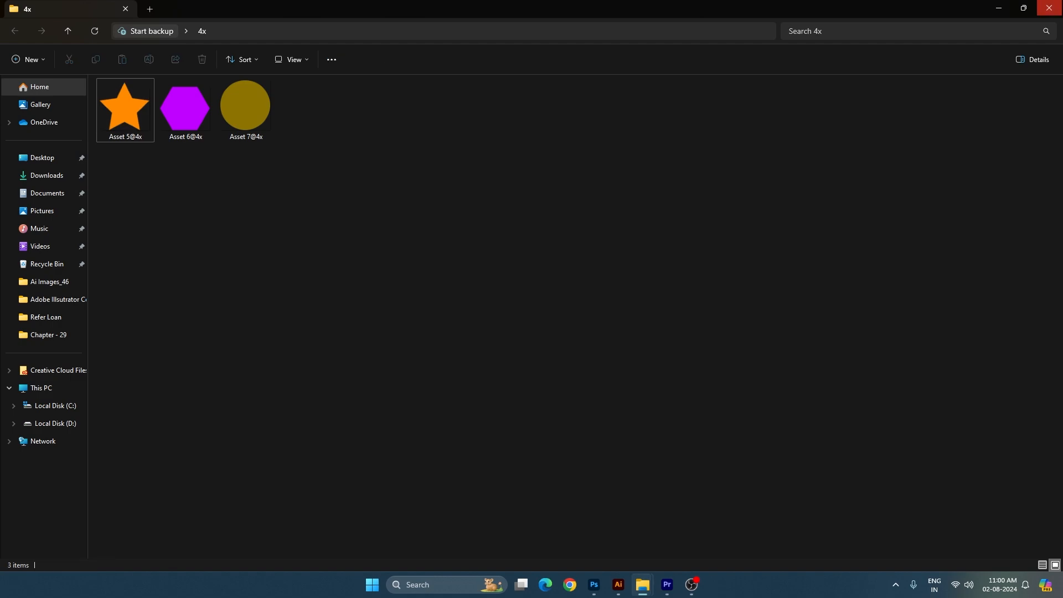
- Close the 4x folder, switch back to Illustrator and close the Asset Export panel
left_click(1049, 8)
left_click(403, 313)
key("alt+Tab")
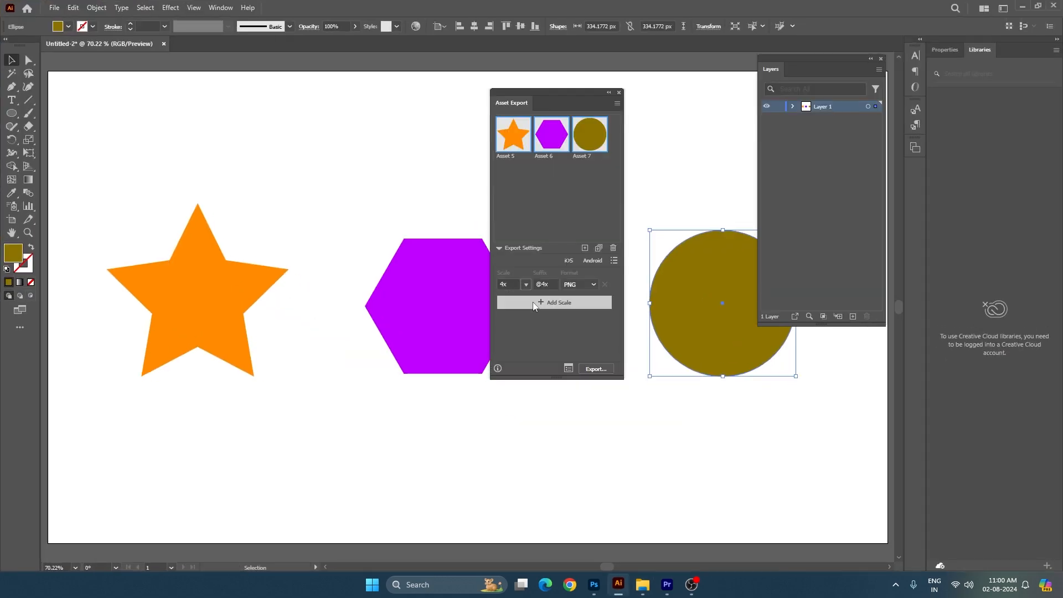
left_click(620, 95)
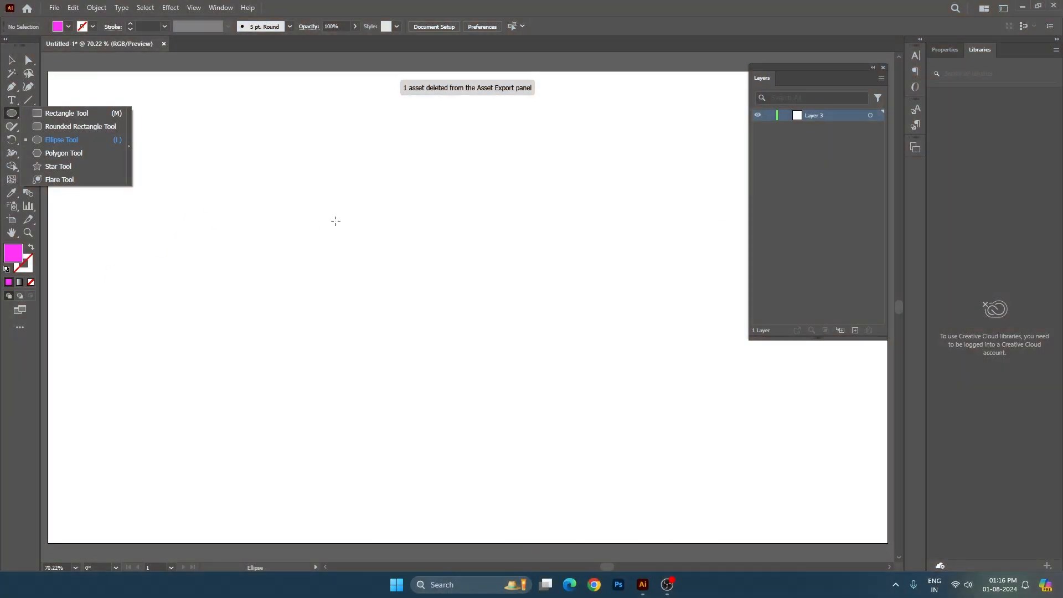
- Draw a pink circle about 447 px in diameter near the artboard's centre and rename Layer 3 as Circle
left_click(335, 221)
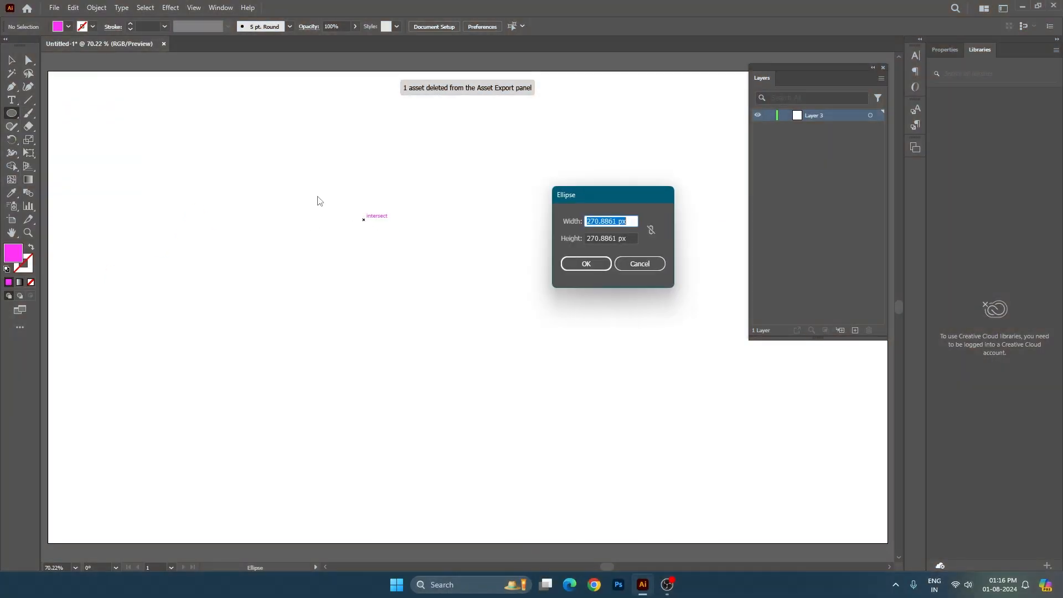
left_click(637, 264)
left_click_drag(350, 228, 522, 423)
key("v")
left_click_drag(496, 386, 487, 334)
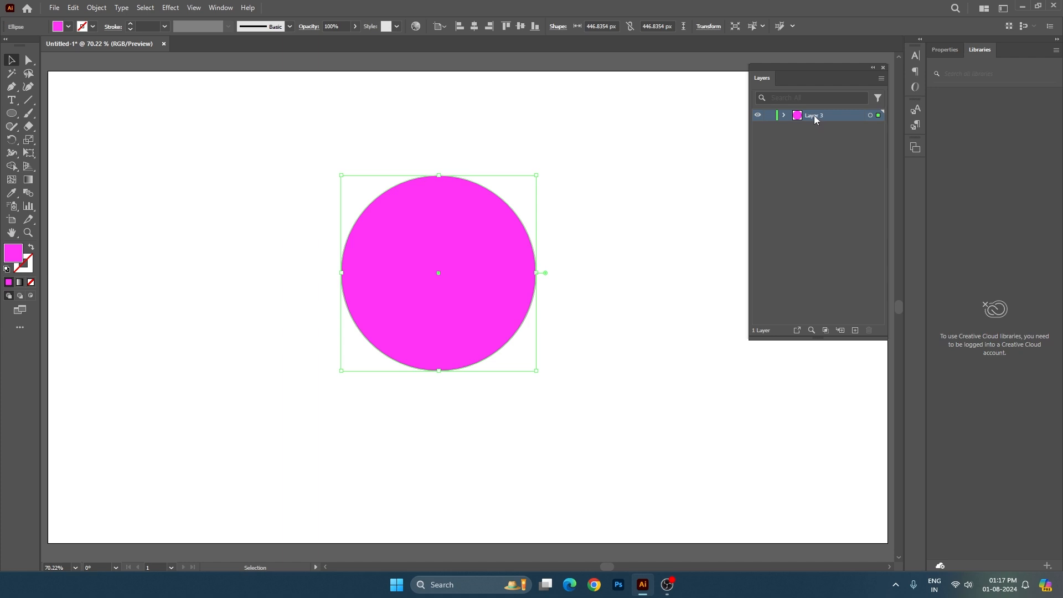
left_click_drag(491, 244, 496, 281)
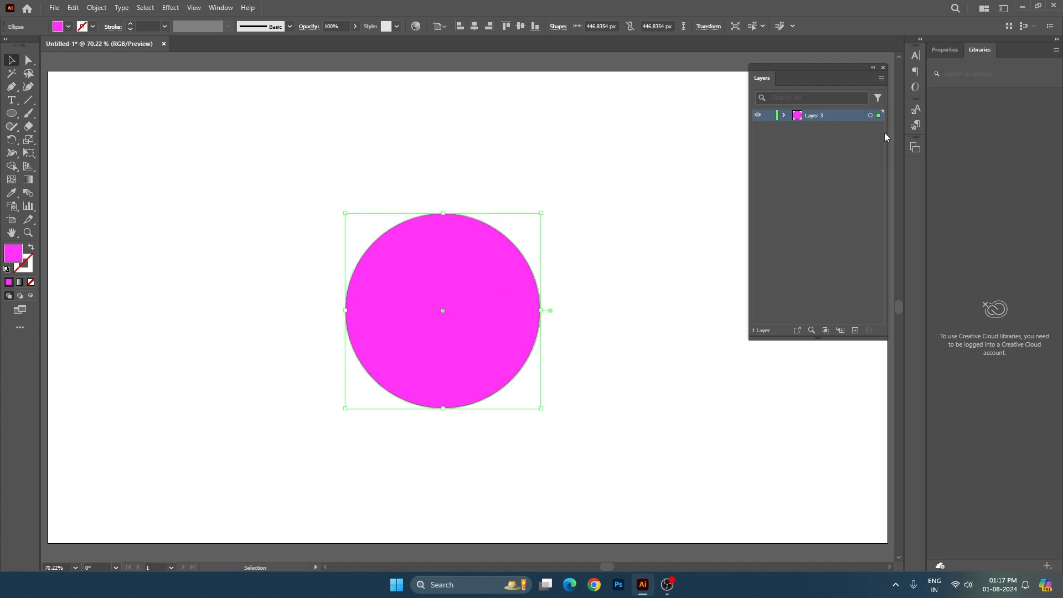
double_click(812, 116)
type("cle")
- Draw a circle about 246 px in diameter left of the pink one, filled with #820082, and shift it slightly left
left_click(11, 113)
left_click_drag(210, 235, 317, 343)
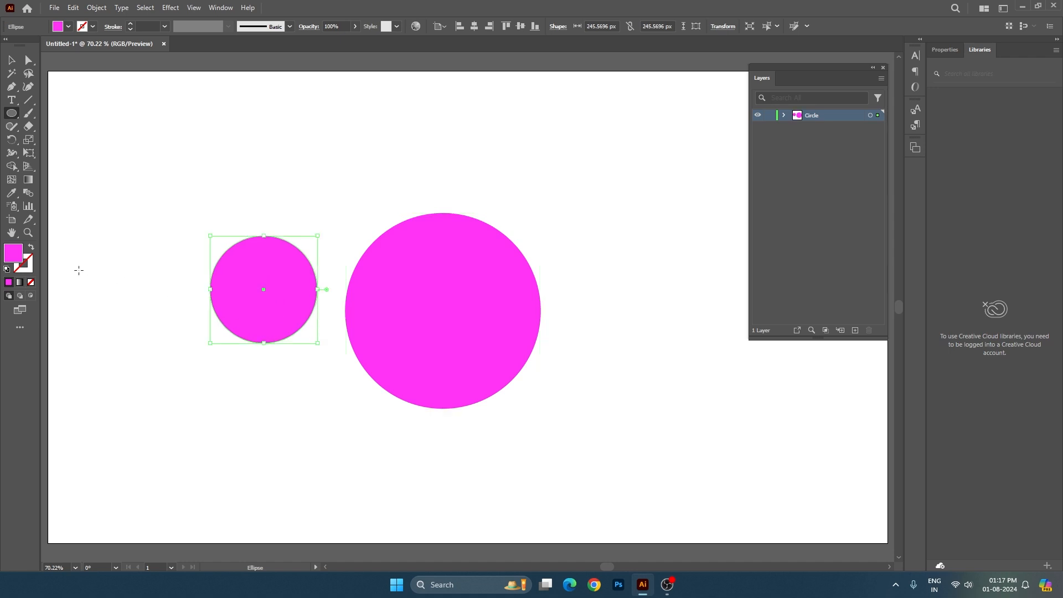
double_click(13, 253)
type("820082")
key("Return")
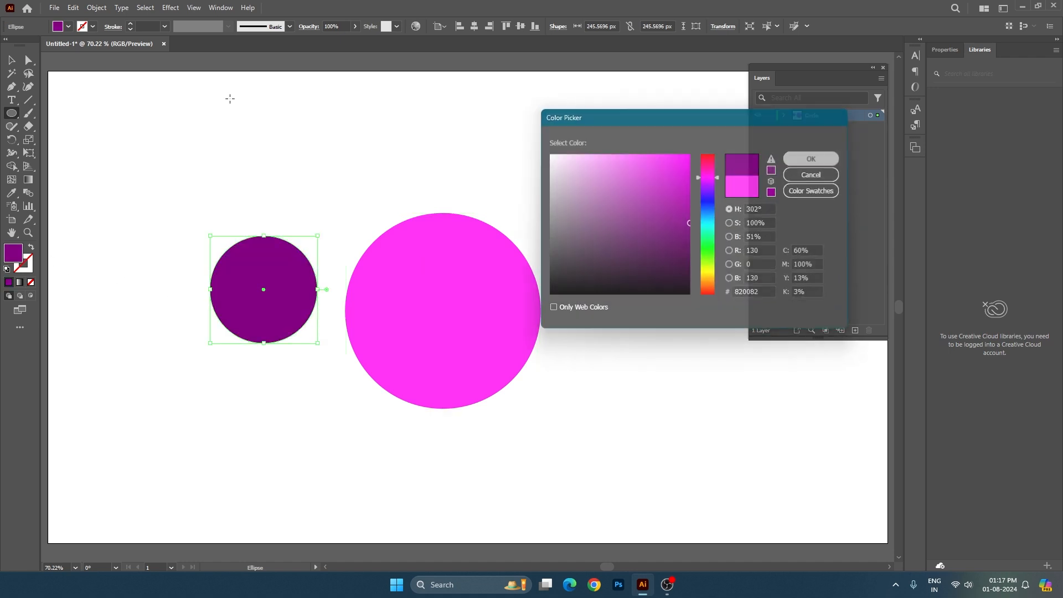
key("v")
left_click_drag(266, 298, 255, 298)
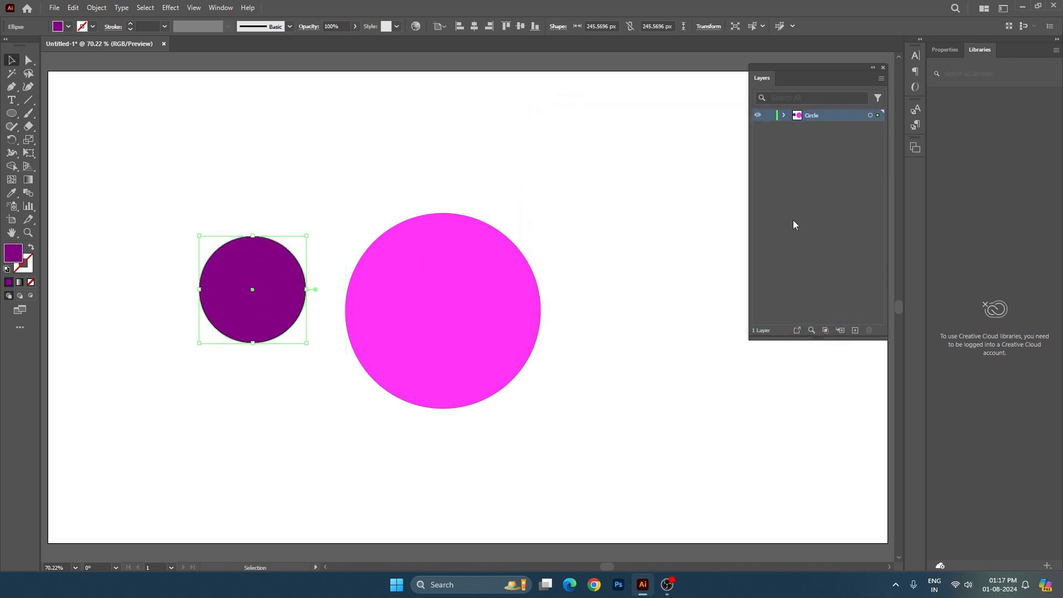
- Expand the Circle layer and rename the pink ellipse as Pink
left_click(785, 117)
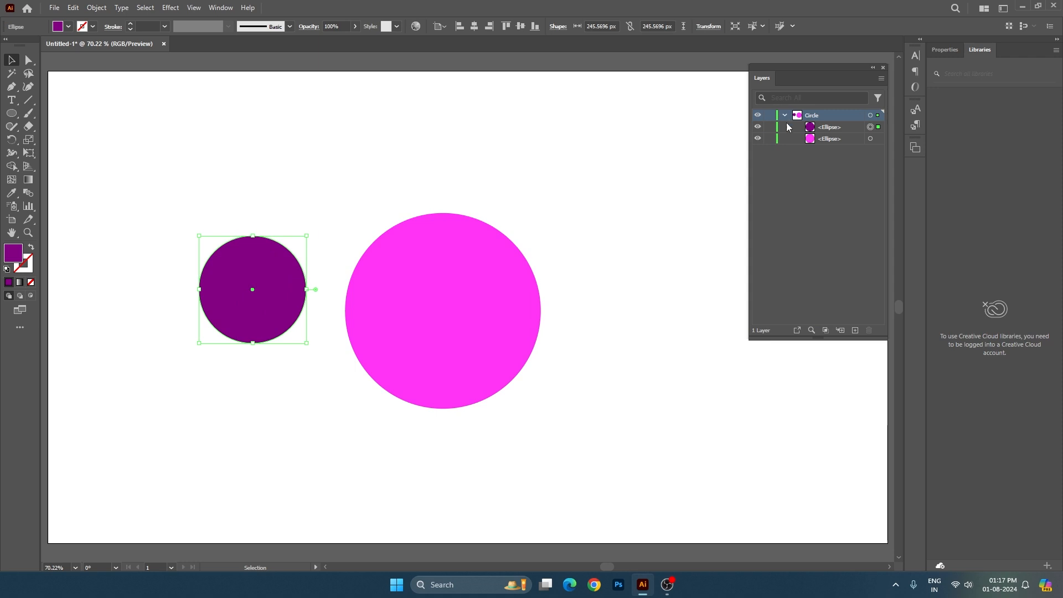
double_click(829, 139)
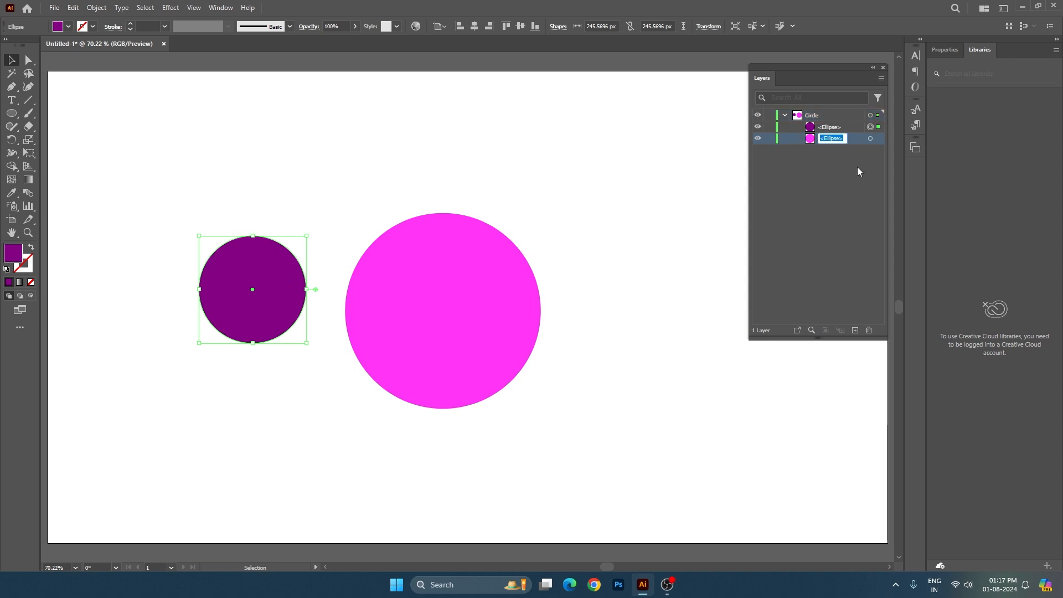
type("Pink")
double_click(832, 127)
left_click(844, 174)
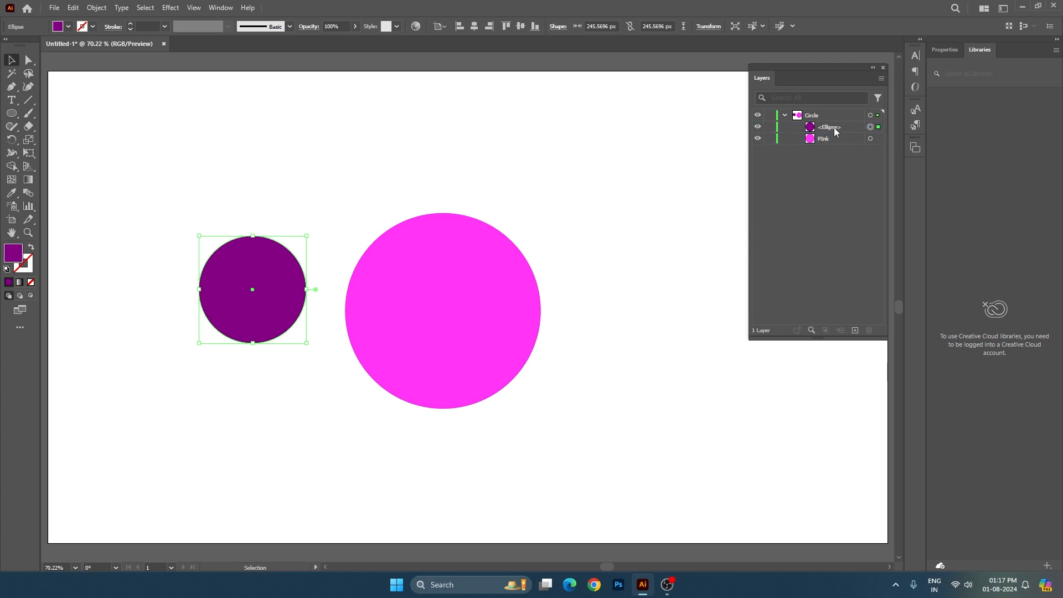
double_click(833, 128)
left_click(848, 171)
- Collapse the Circle layer, add a new layer above it and delete that new layer again
left_click(811, 116)
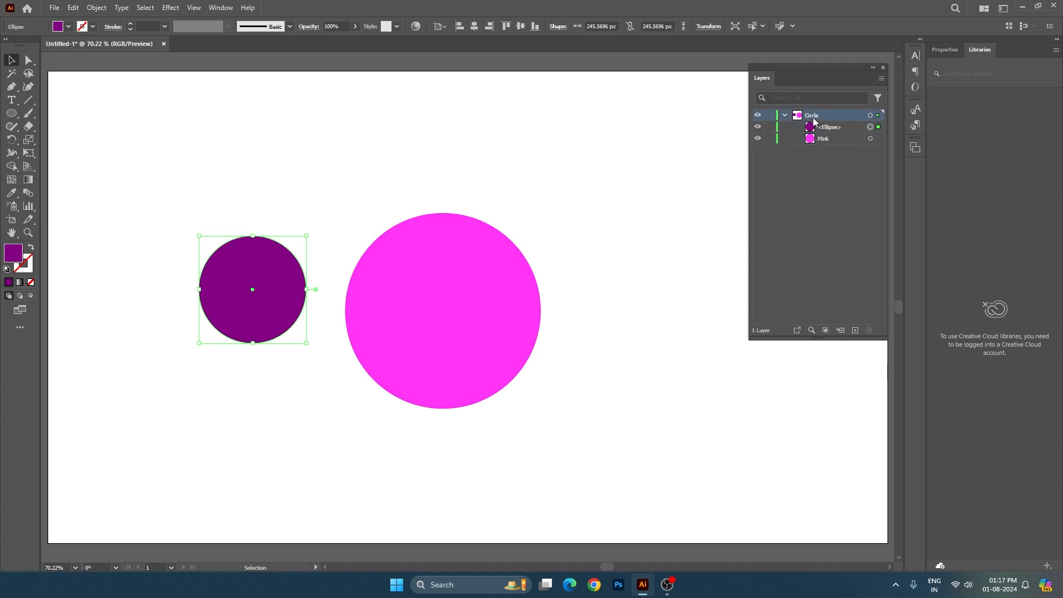
left_click(784, 115)
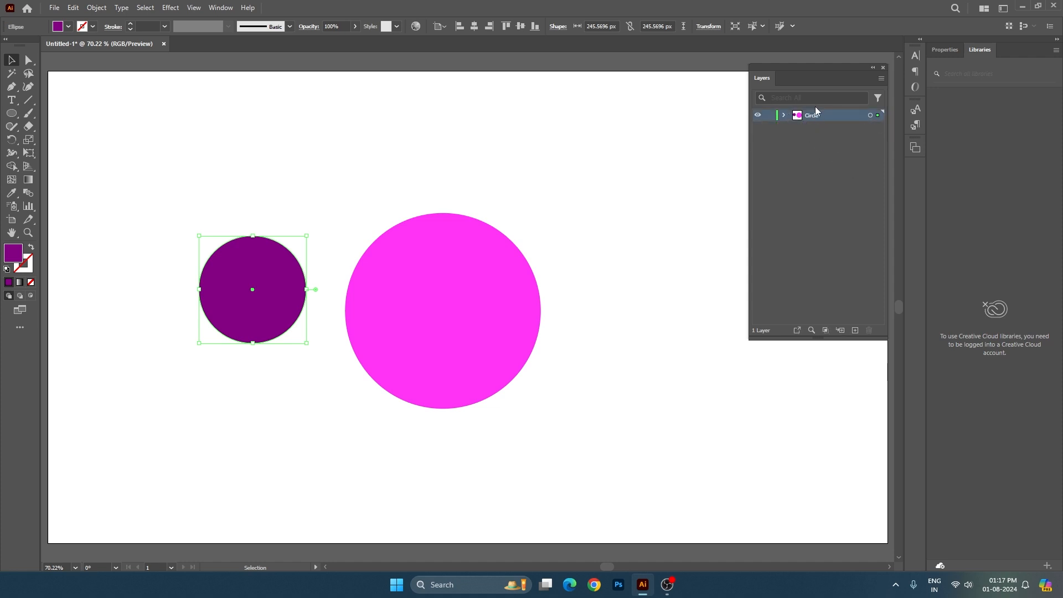
left_click(855, 330)
double_click(818, 116)
left_click(859, 224)
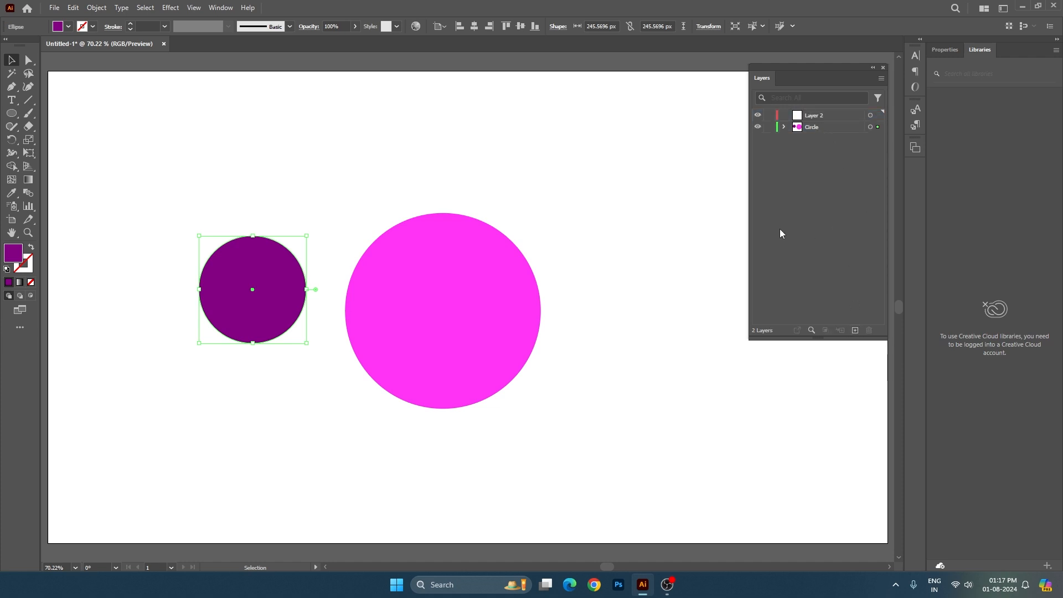
left_click(836, 117)
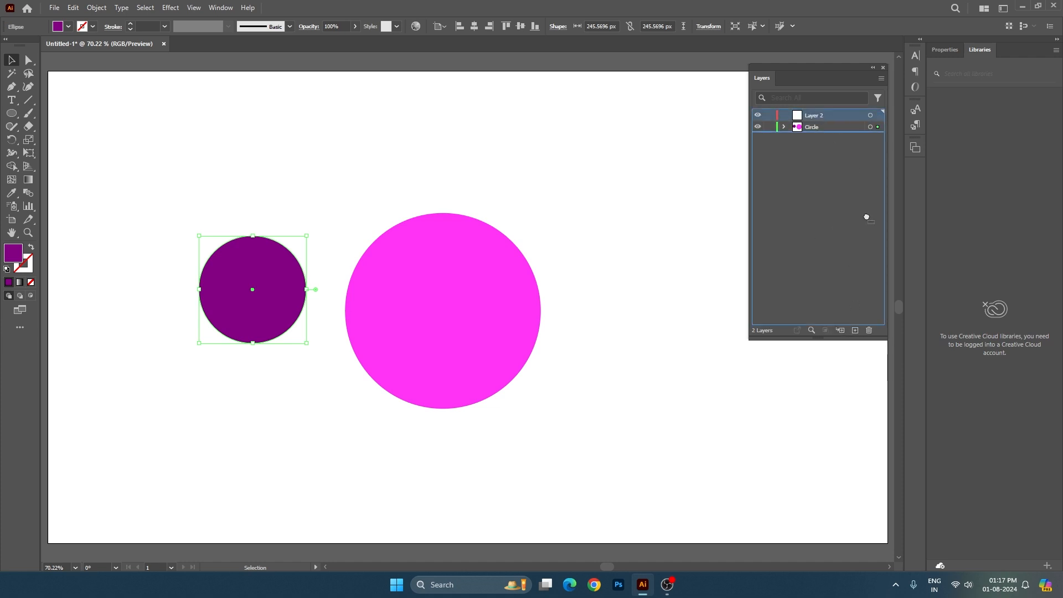
left_click(868, 330)
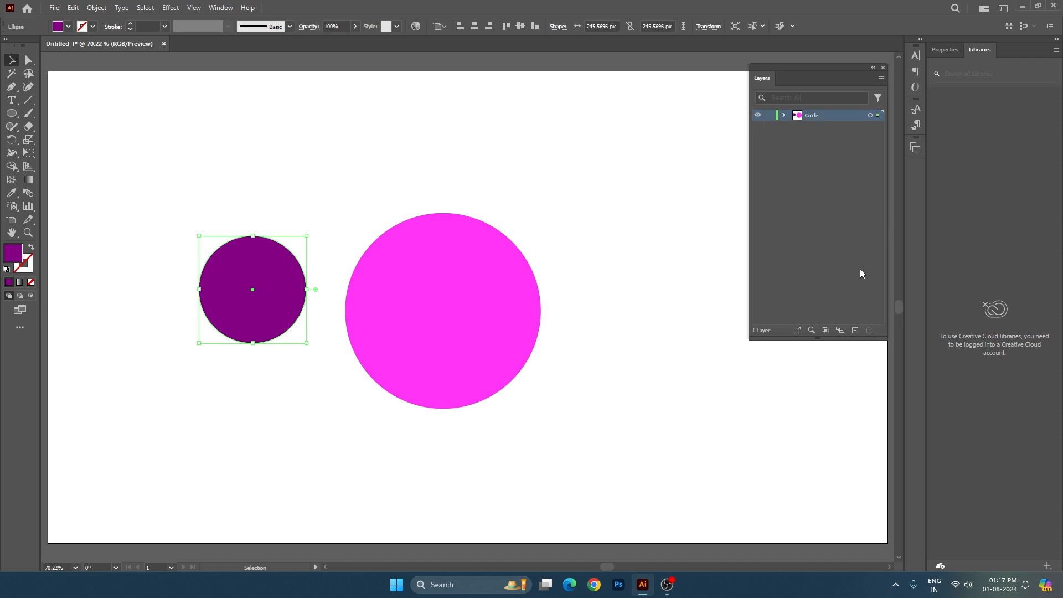
- Set the Circle layer's colour to Light Red in its Layer Options
double_click(852, 115)
left_click_drag(540, 215, 473, 144)
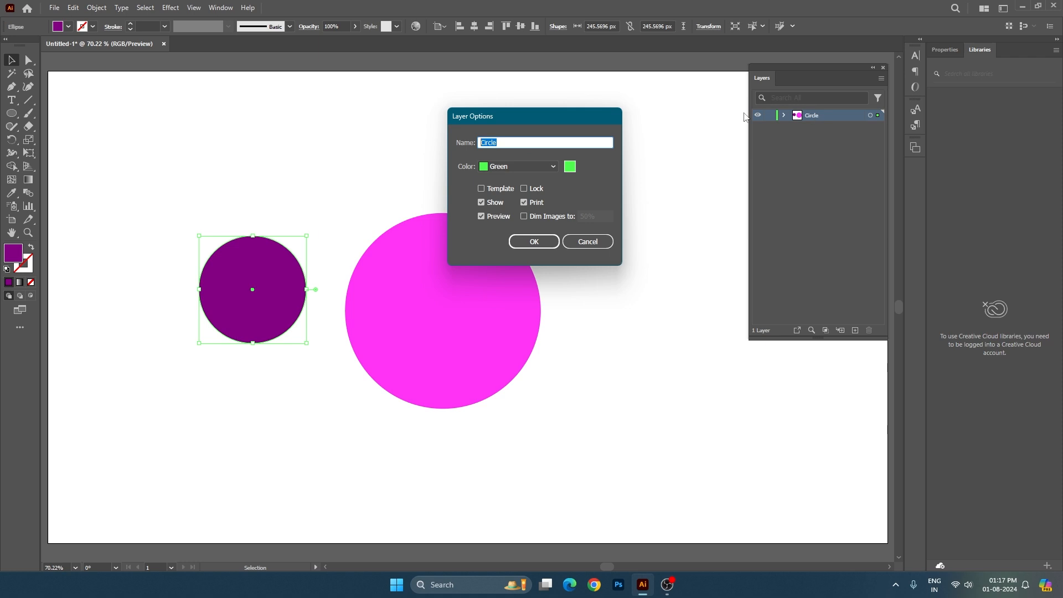
left_click(517, 167)
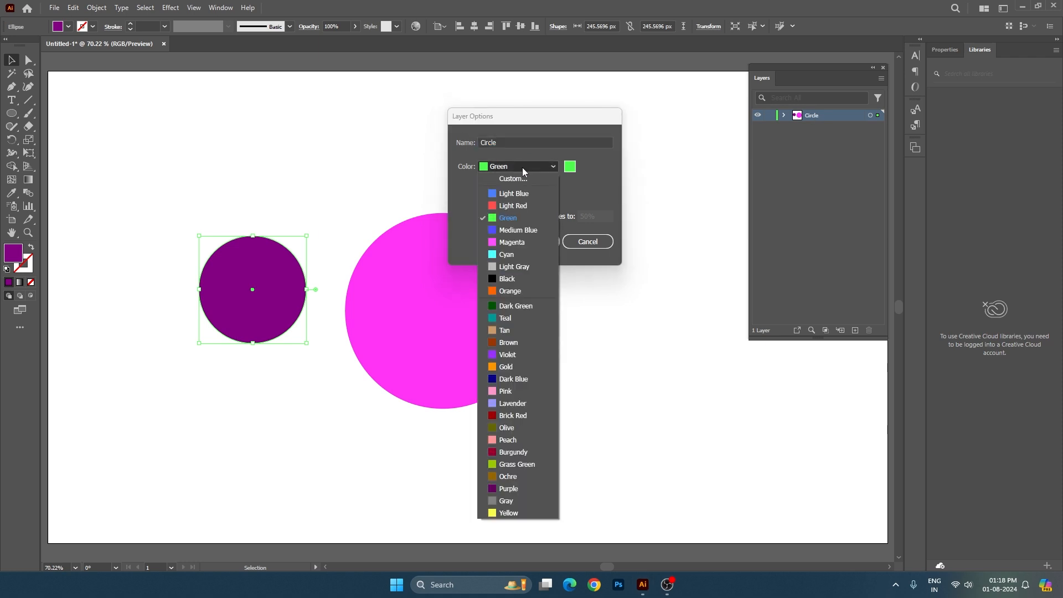
left_click(523, 167)
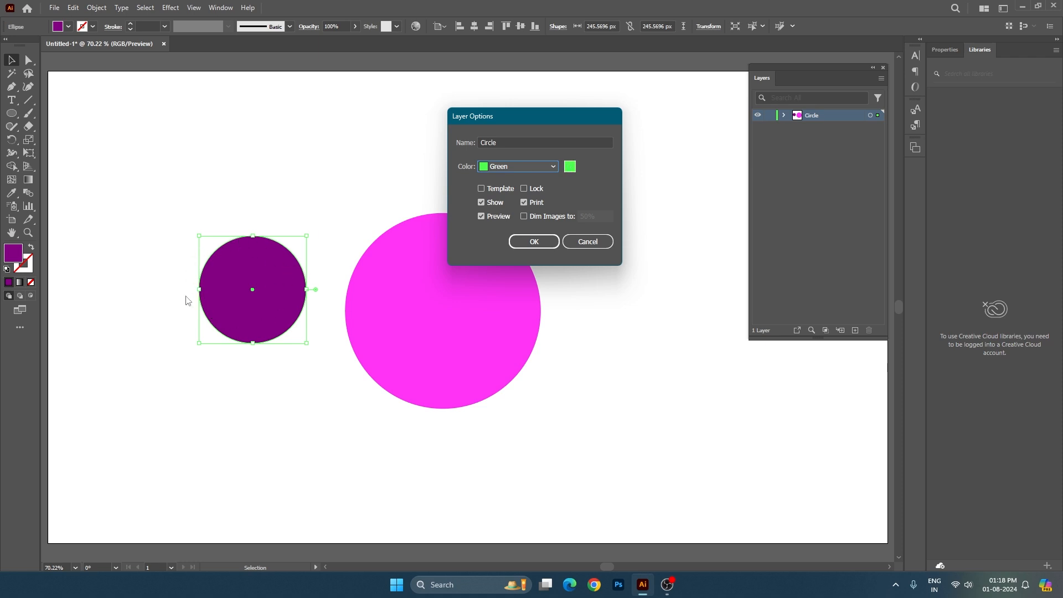
left_click(552, 166)
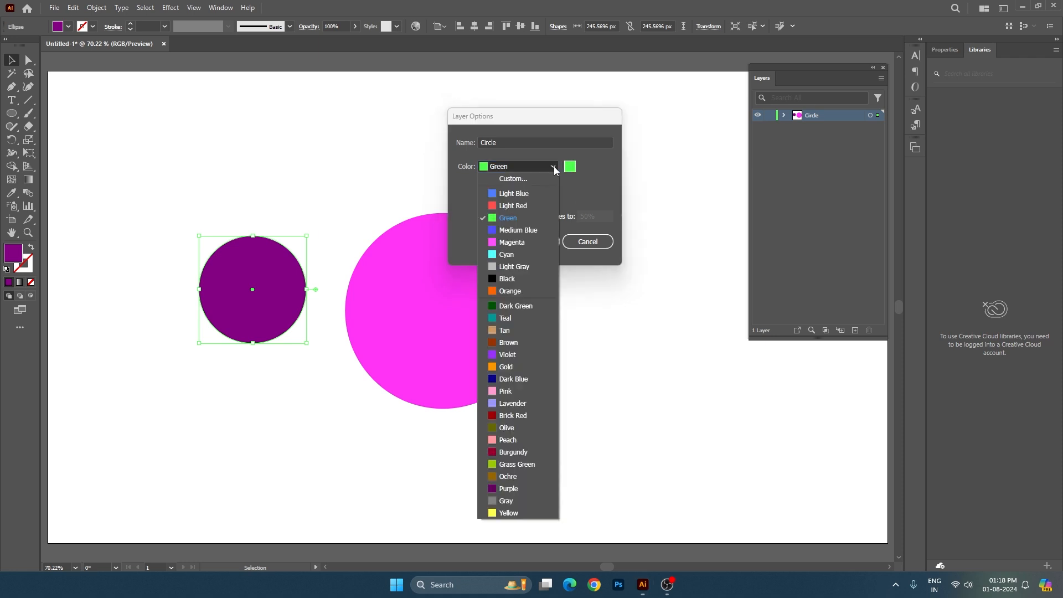
left_click(540, 205)
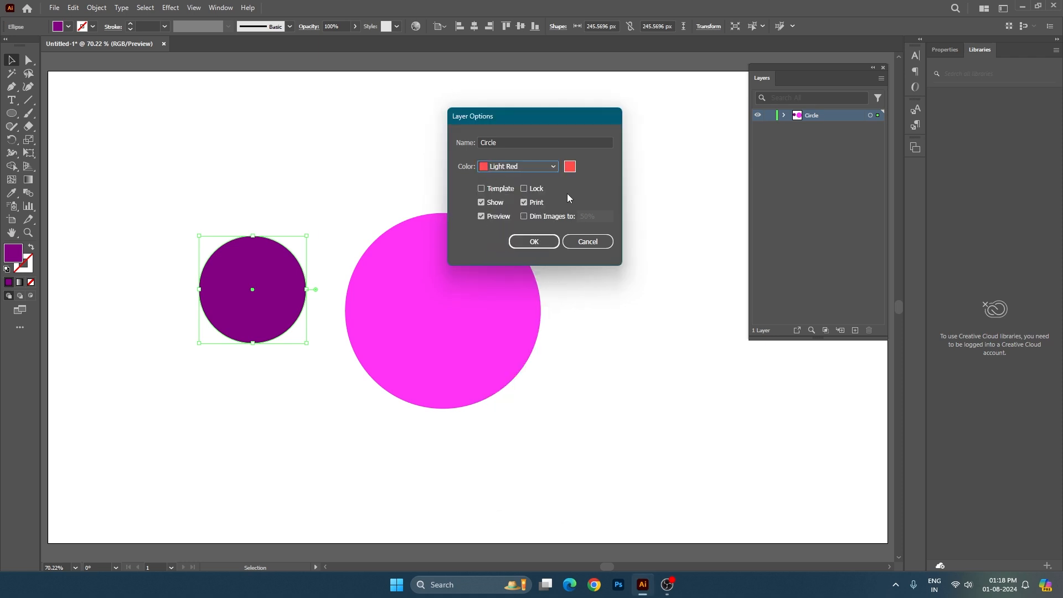
left_click(541, 244)
- Move the purple and pink circles slightly on the artboard to check their selection outline colour
left_click(698, 383)
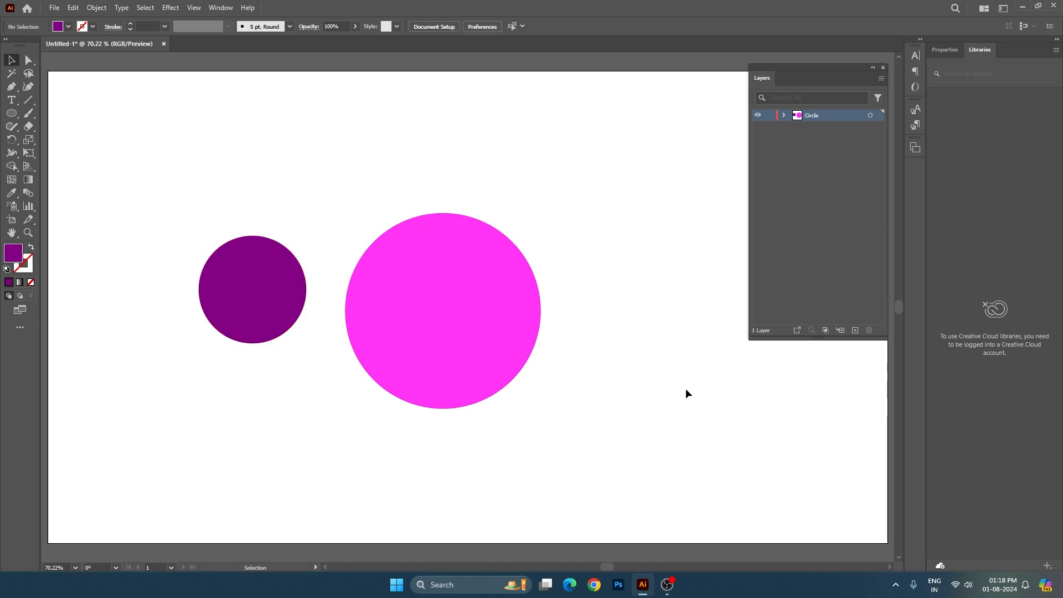
mouse_move(266, 307)
left_mouse_down()
mouse_move(270, 289)
mouse_move(257, 317)
left_mouse_up()
mouse_move(453, 334)
left_mouse_down()
mouse_move(457, 311)
mouse_move(442, 325)
left_mouse_up()
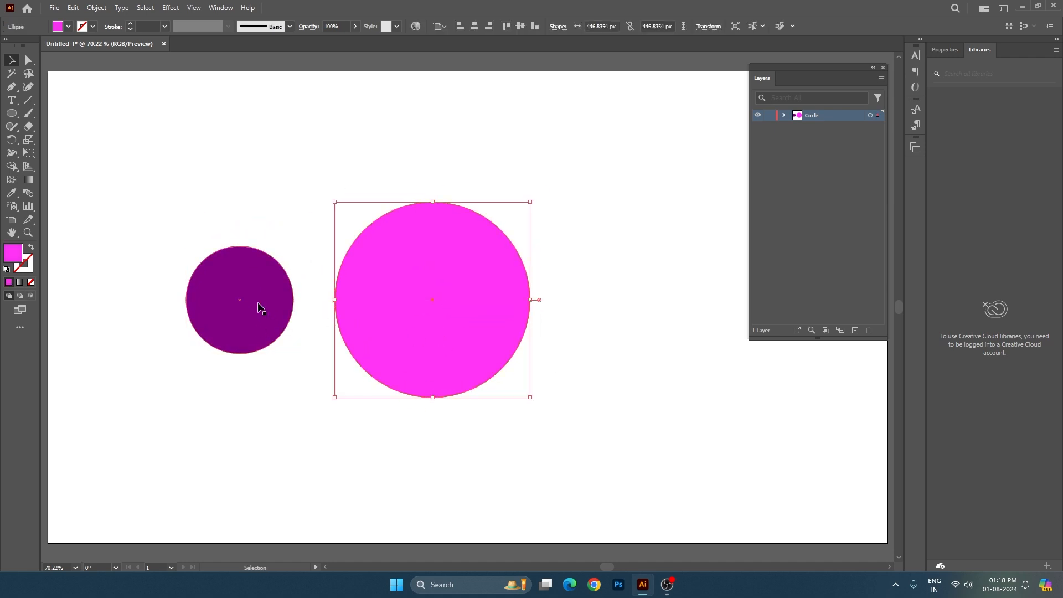
left_click_drag(266, 304, 280, 310)
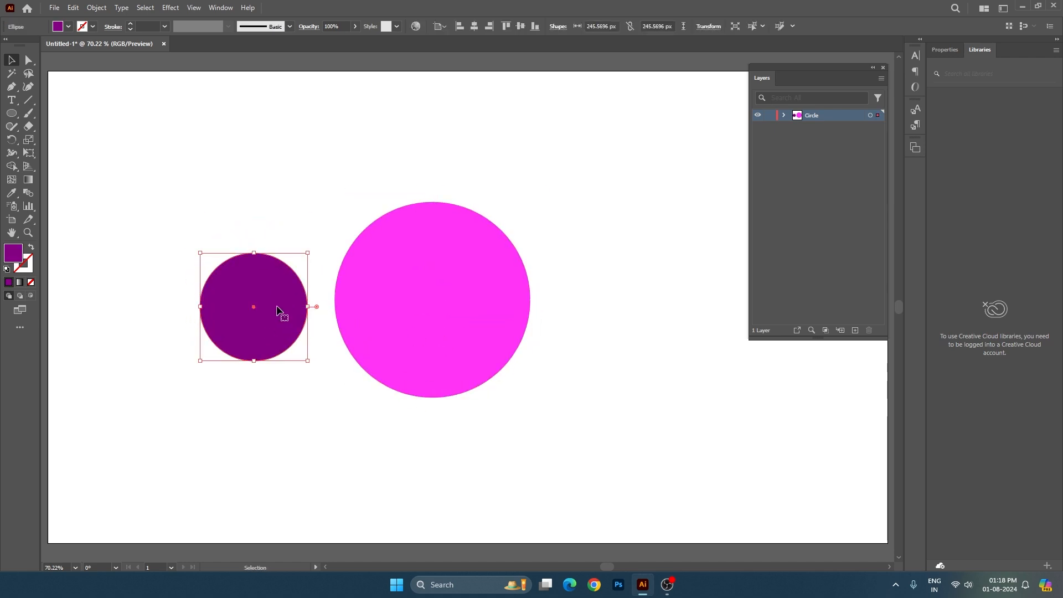
- Set the Circle layer's colour to Green in its Layer Options and deselect the artwork
double_click(852, 117)
left_click(534, 165)
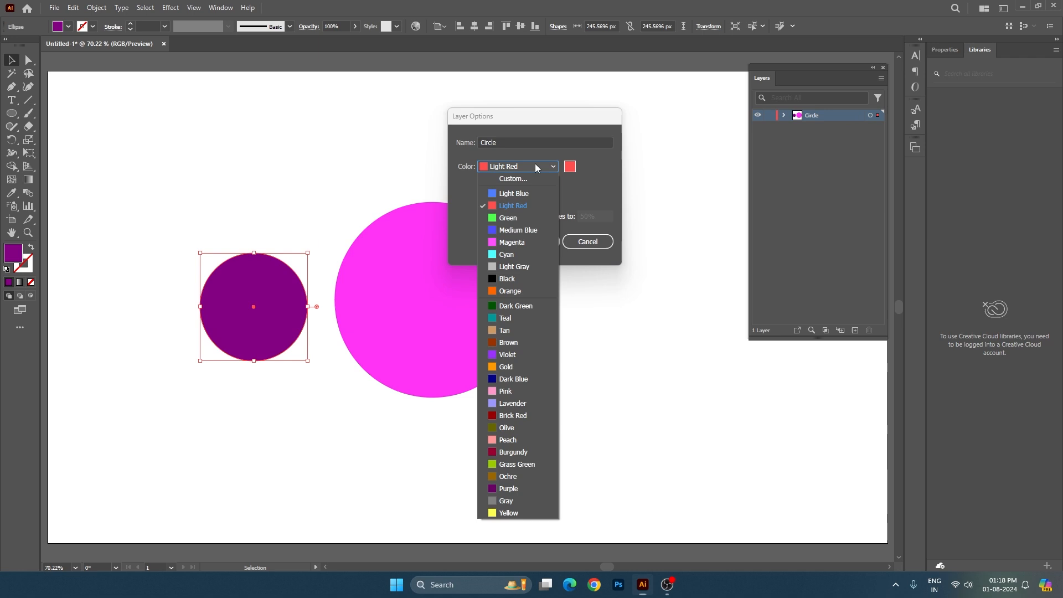
left_click(525, 217)
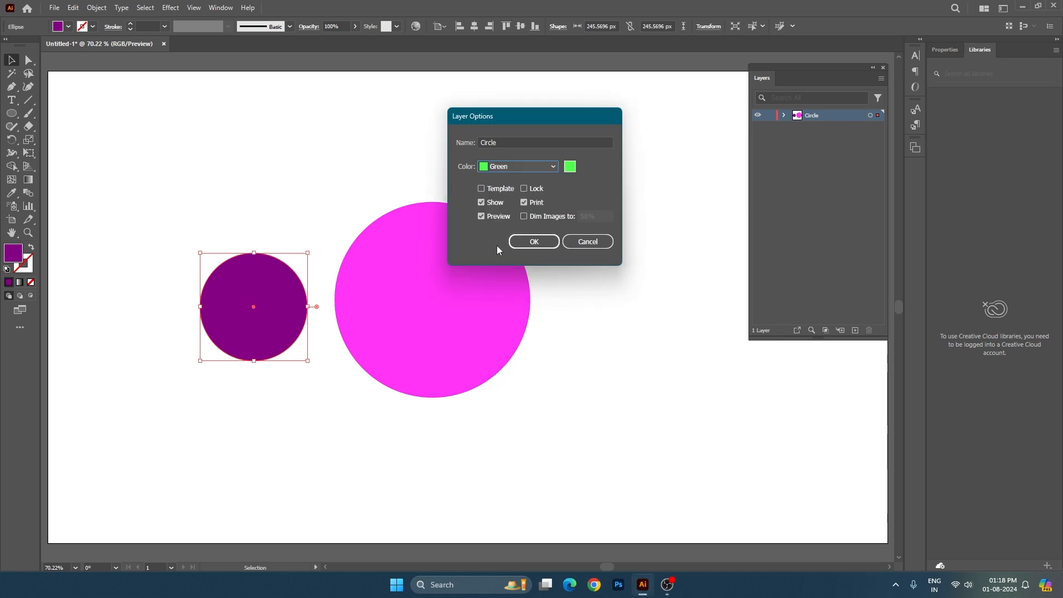
left_click(546, 243)
left_click(585, 288)
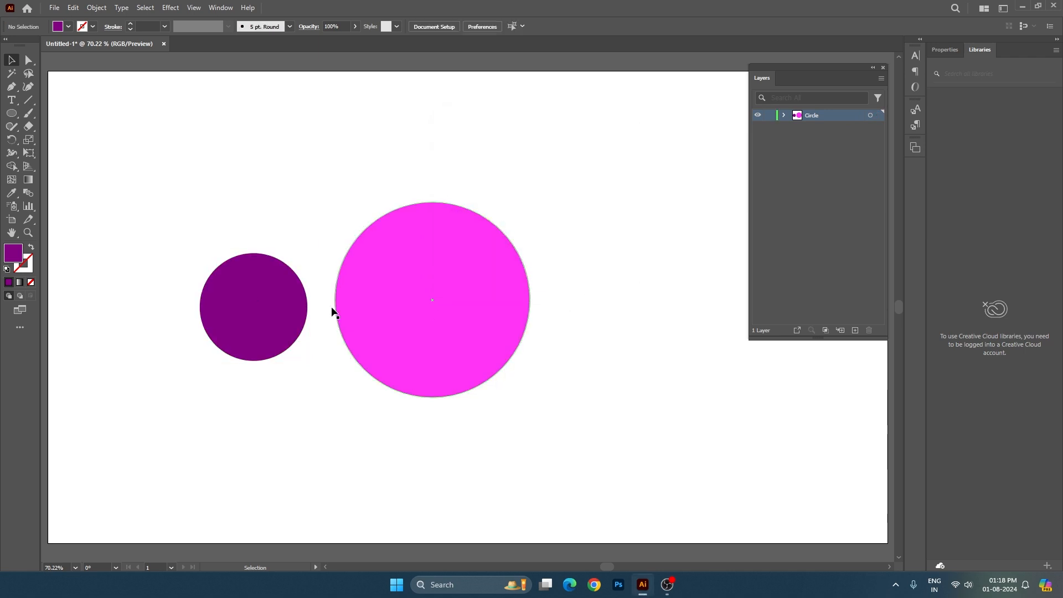
- Move the purple and pink circles around to check their selection outline colour, and delete both circles
left_click_drag(277, 311, 295, 273)
left_click_drag(391, 294, 421, 325)
left_click_drag(420, 325, 416, 283)
left_click_drag(262, 273, 275, 295)
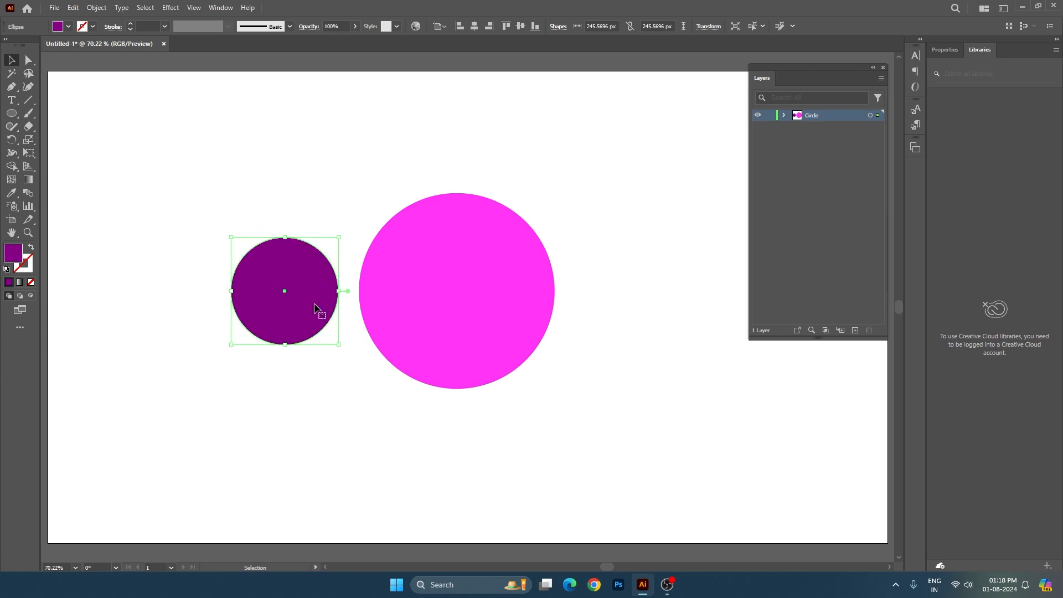
left_click_drag(393, 296, 406, 310)
left_click_drag(284, 272, 309, 286)
left_click_drag(258, 187, 587, 384)
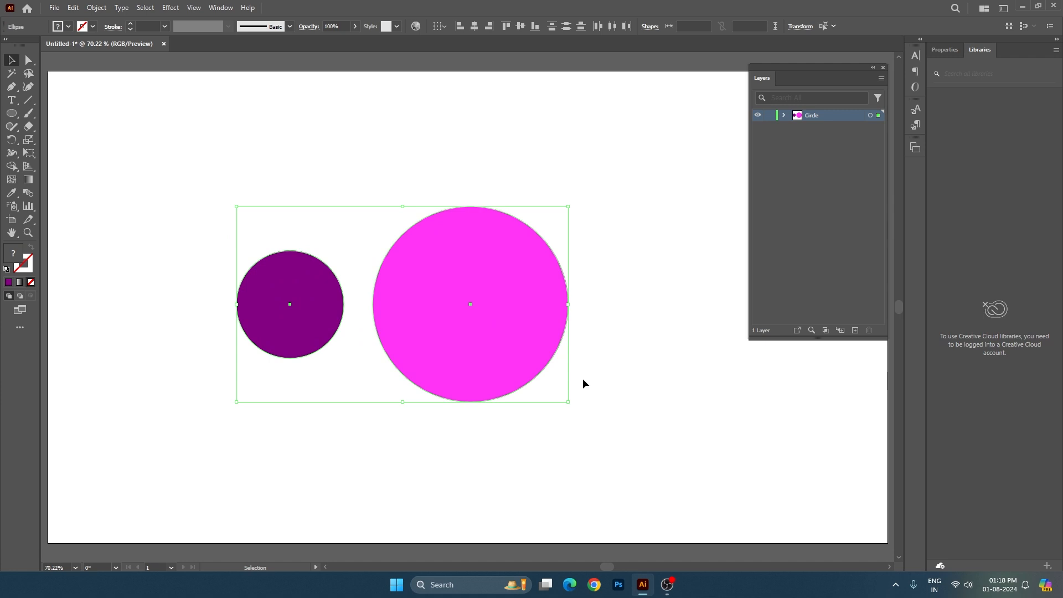
key("Delete")
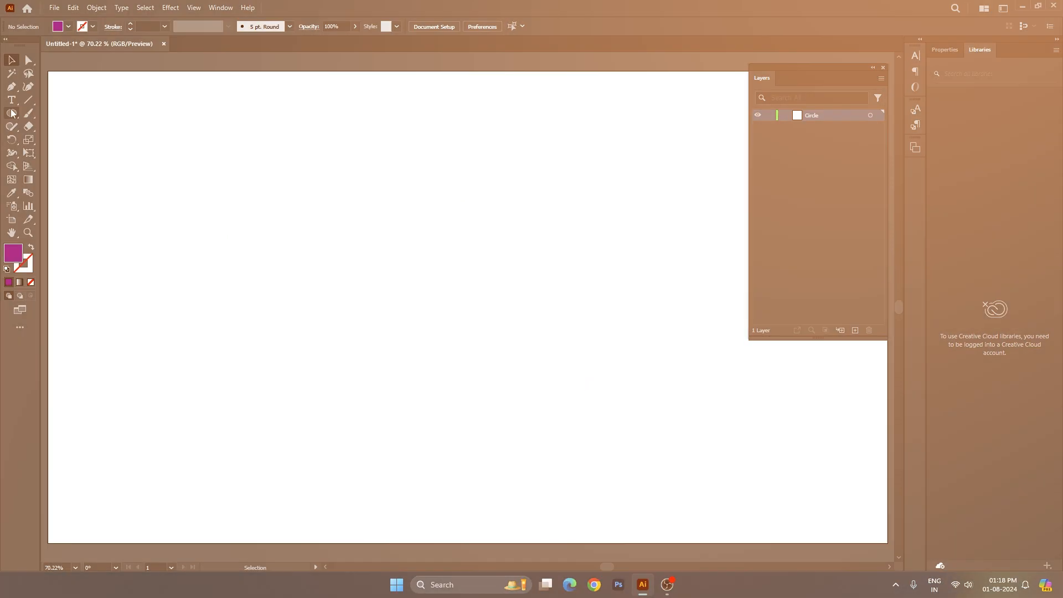
- Draw a purple circle about 295 px wide and ten more purple ellipses of varied sizes scattered across the artboard
key("l")
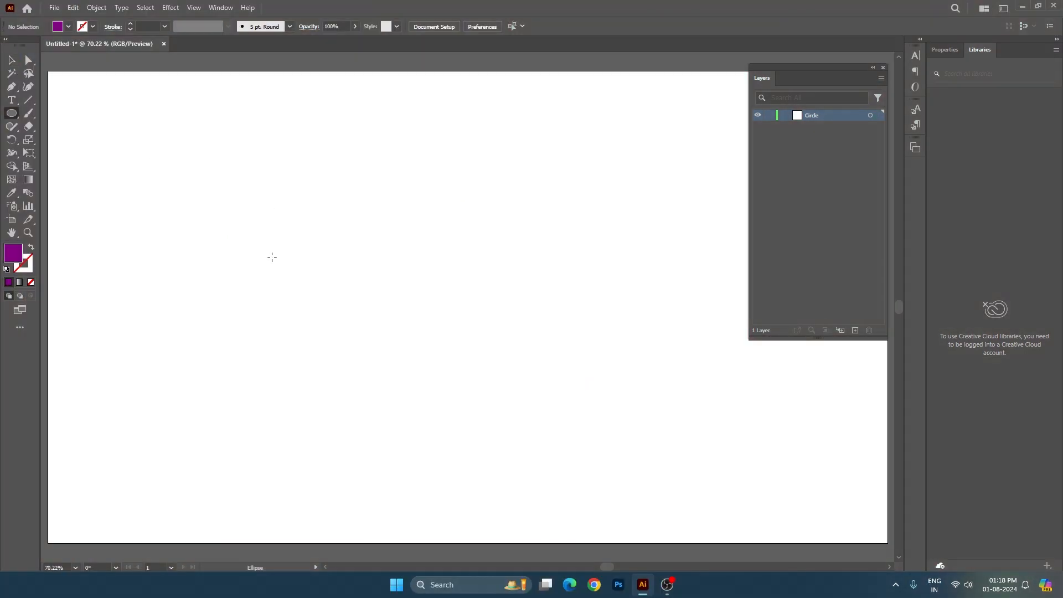
left_click_drag(159, 194, 291, 327)
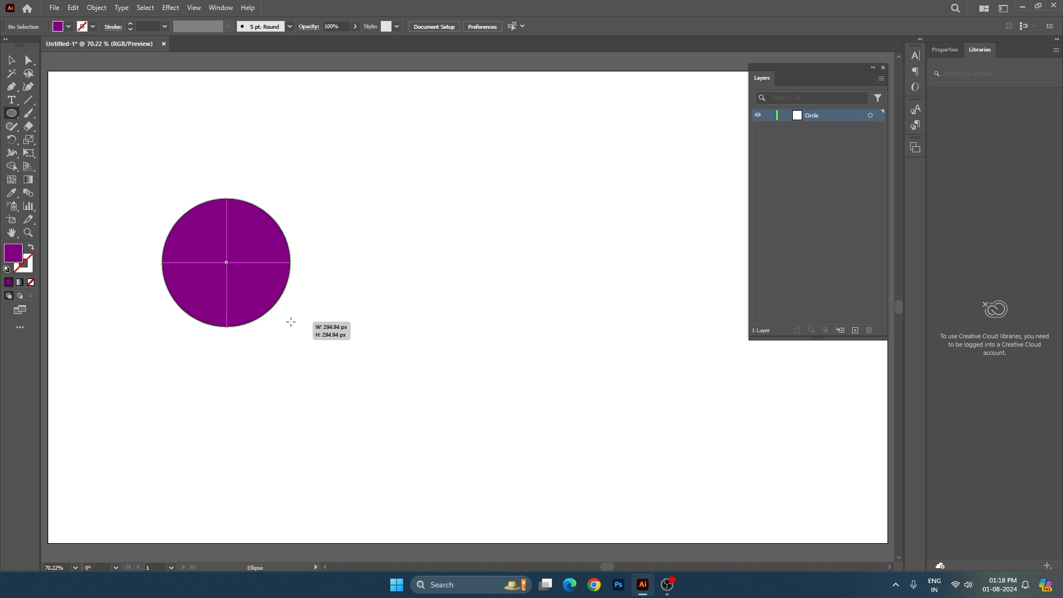
left_click_drag(379, 218, 536, 324)
left_click_drag(240, 391, 351, 469)
left_click_drag(504, 421, 629, 462)
left_click_drag(638, 243, 689, 330)
mouse_move(436, 123)
left_mouse_down()
mouse_move(465, 143)
mouse_move(547, 162)
left_mouse_up()
mouse_move(291, 143)
left_mouse_down()
mouse_move(384, 194)
mouse_move(372, 191)
left_mouse_up()
left_click_drag(165, 137, 215, 221)
left_click_drag(154, 355, 205, 442)
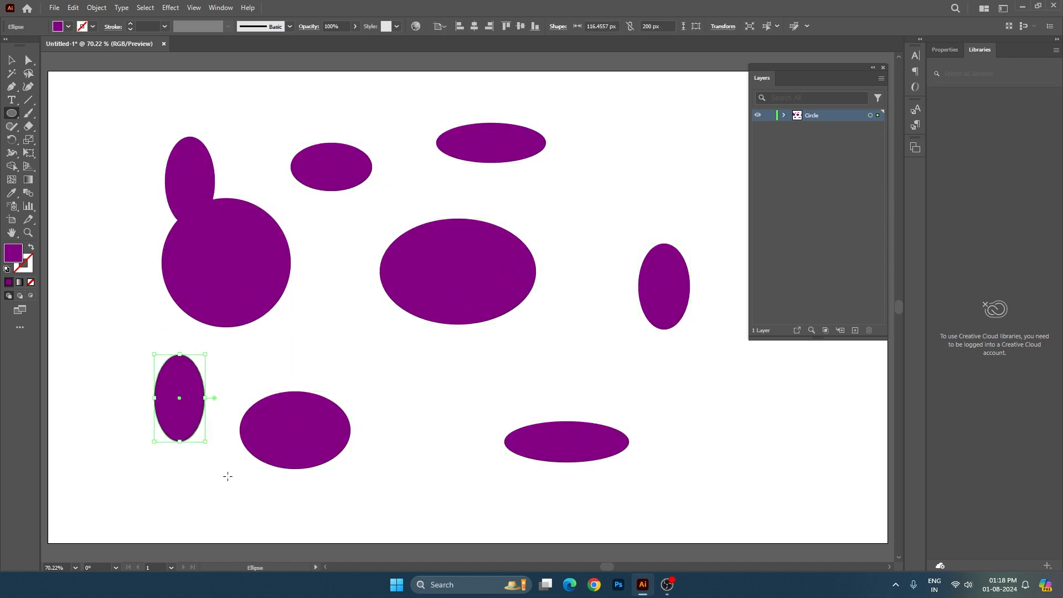
left_click_drag(388, 329, 478, 410)
left_click_drag(421, 458, 504, 490)
key("v")
left_click(659, 382)
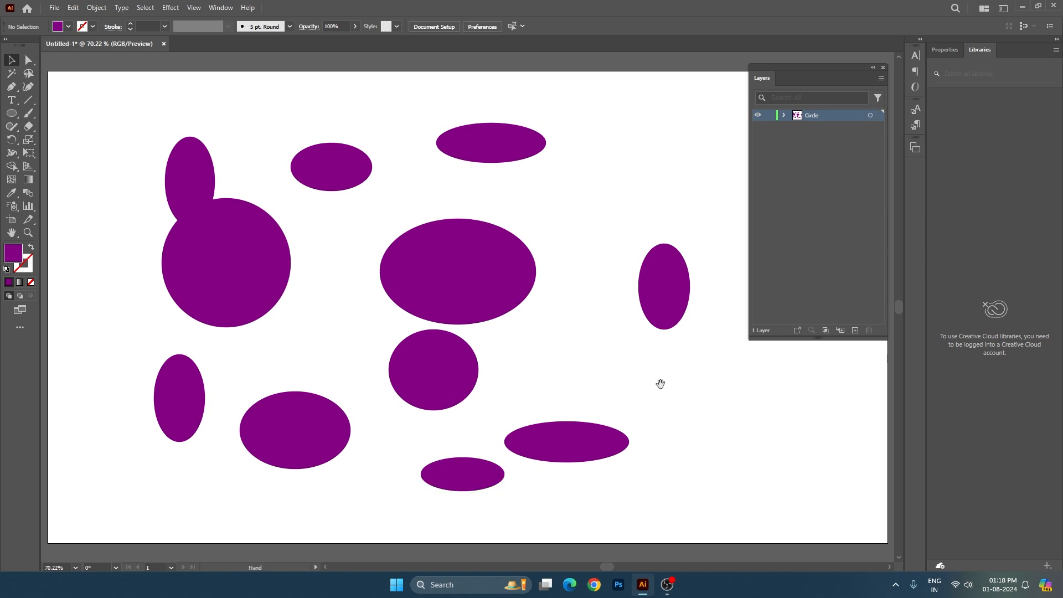
- Compare the ellipses in Outline and Preview modes, first with all of them selected and once more with nothing selected
left_click_drag(136, 117, 715, 501)
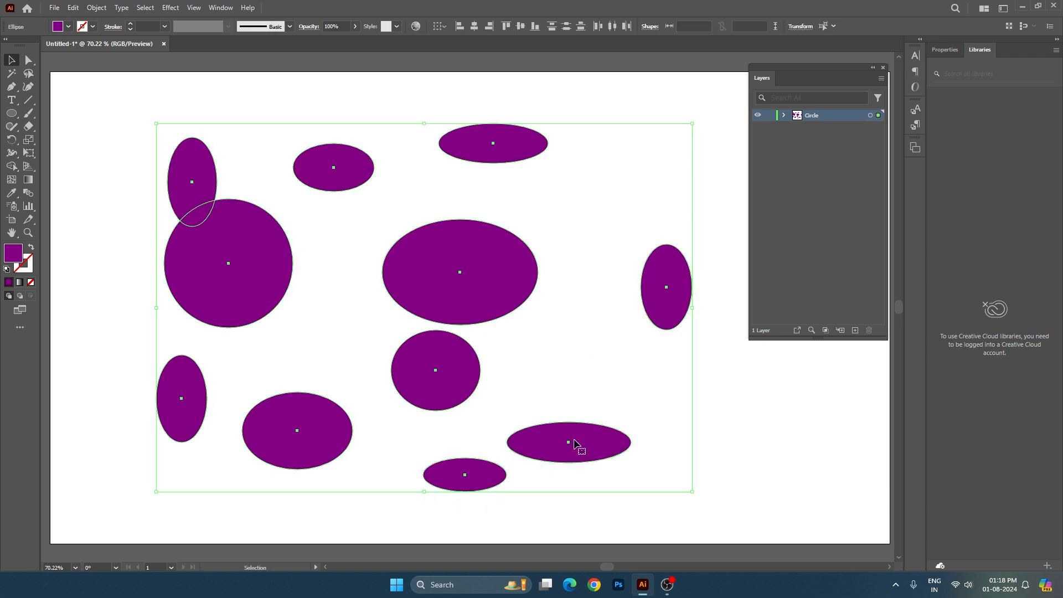
left_click_drag(576, 441, 572, 442)
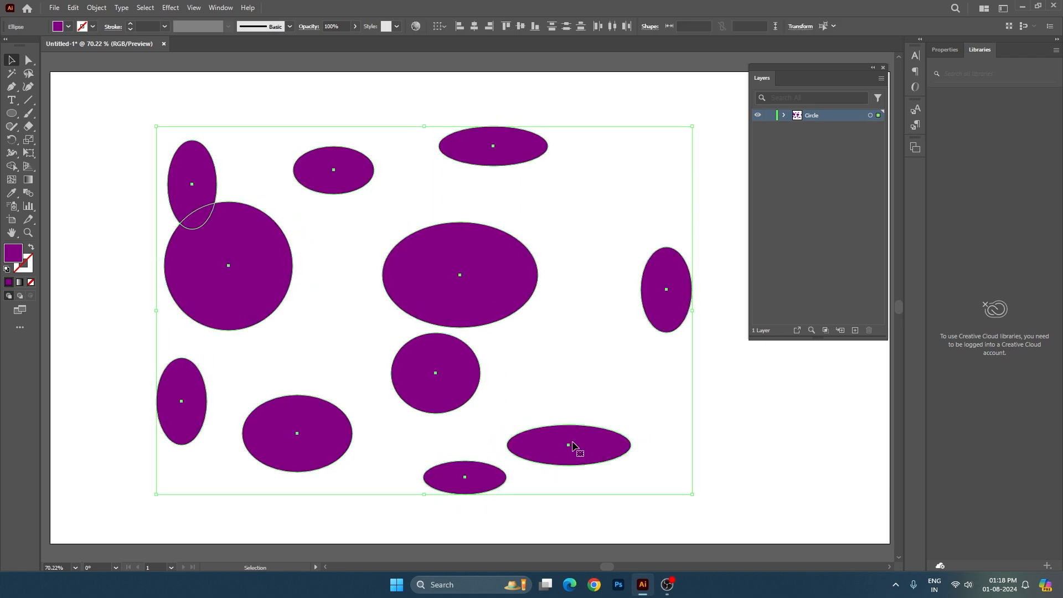
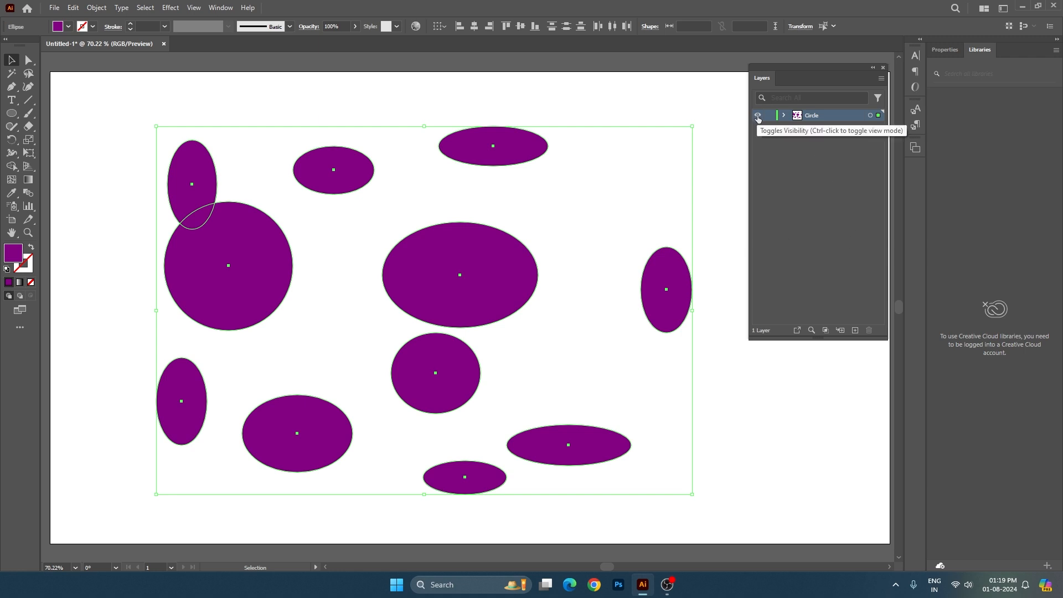
key("ctrl+y")
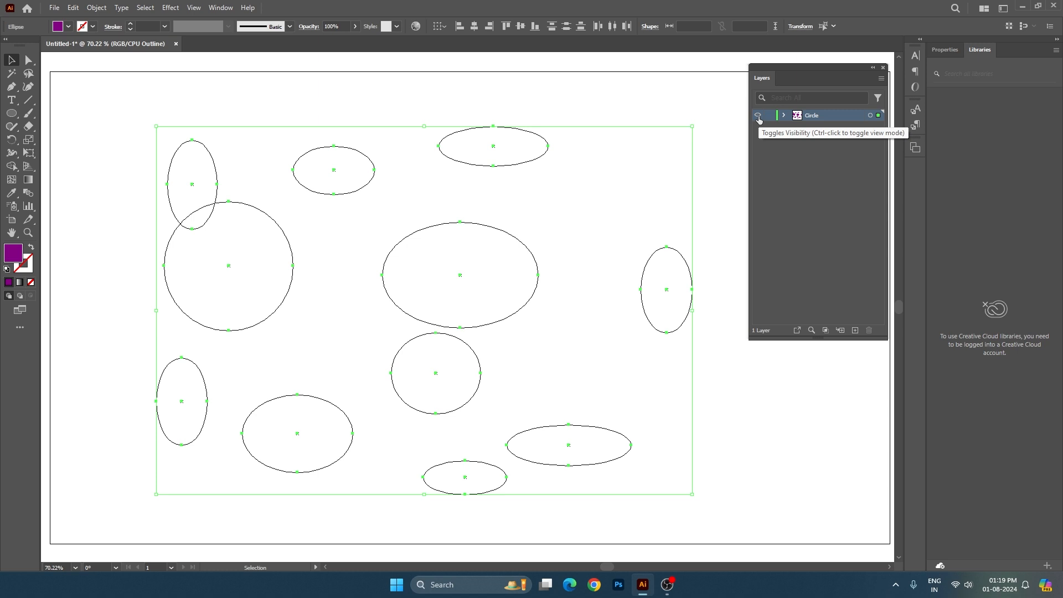
key("ctrl+y")
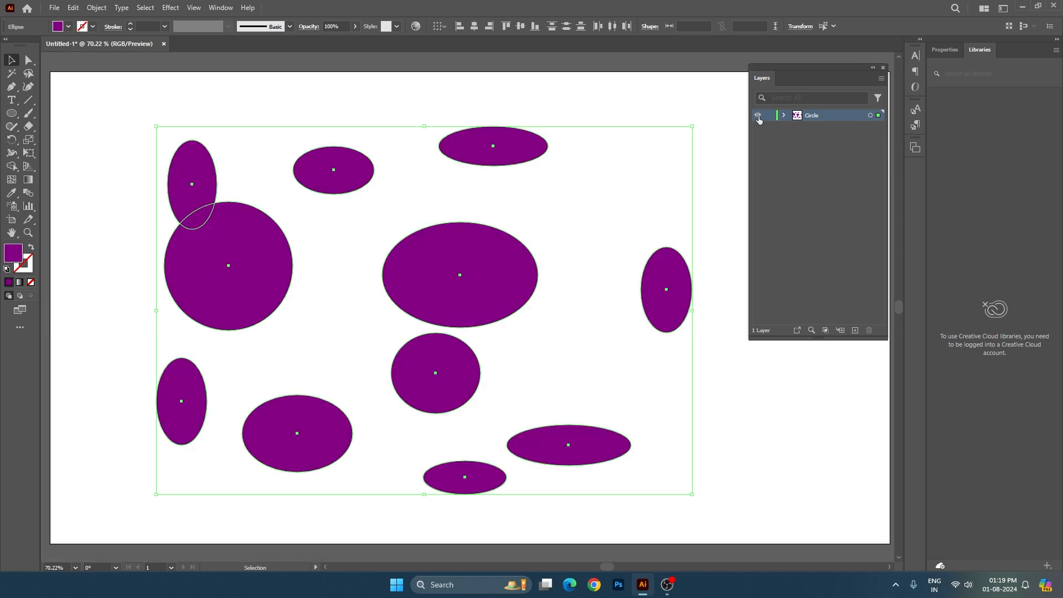
left_click_drag(505, 265, 505, 258)
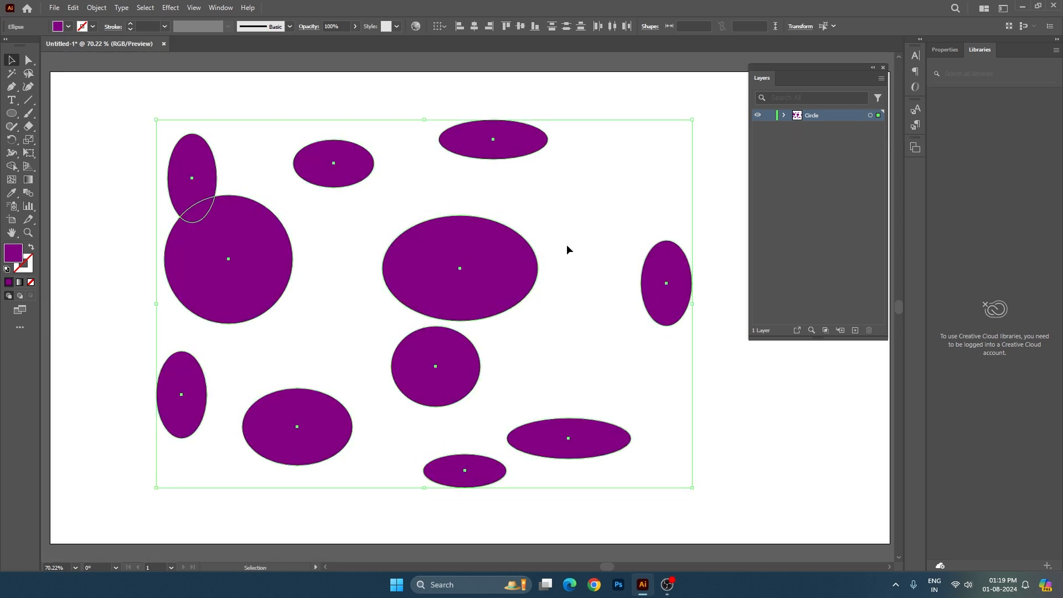
left_click(605, 237)
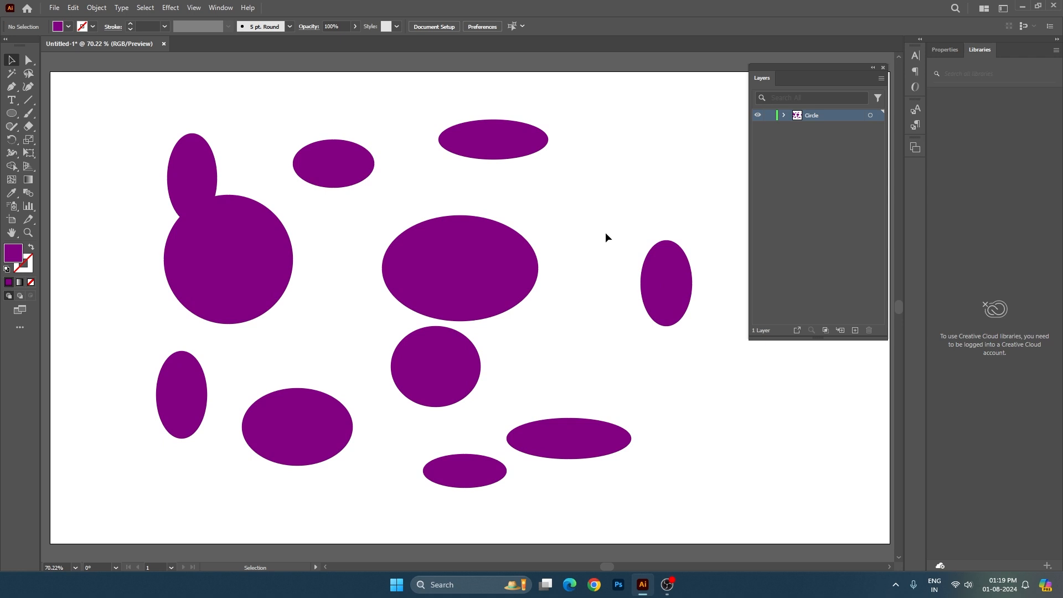
key("ctrl+y")
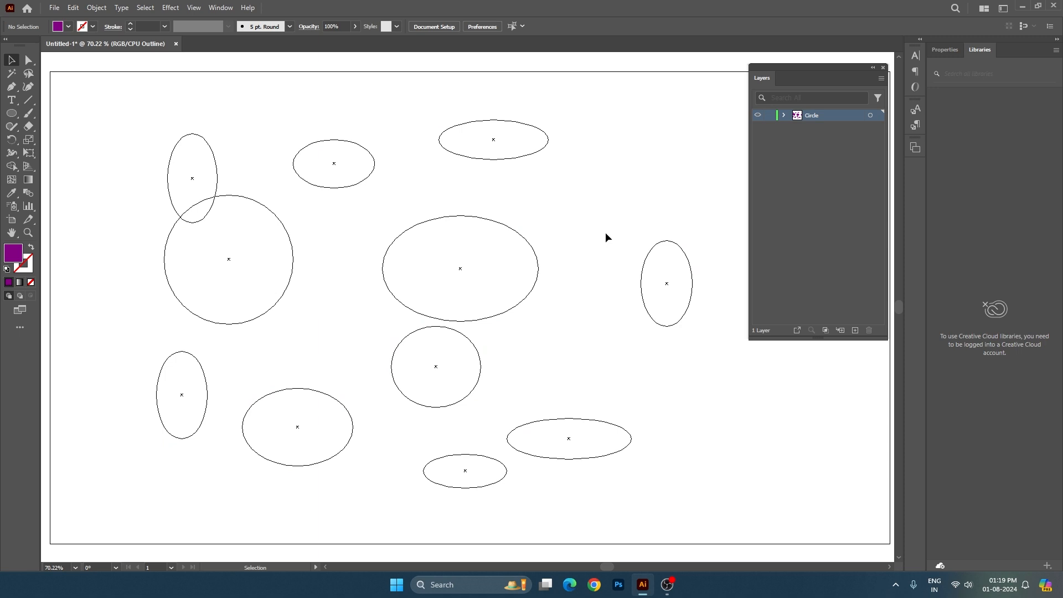
key("ctrl+y")
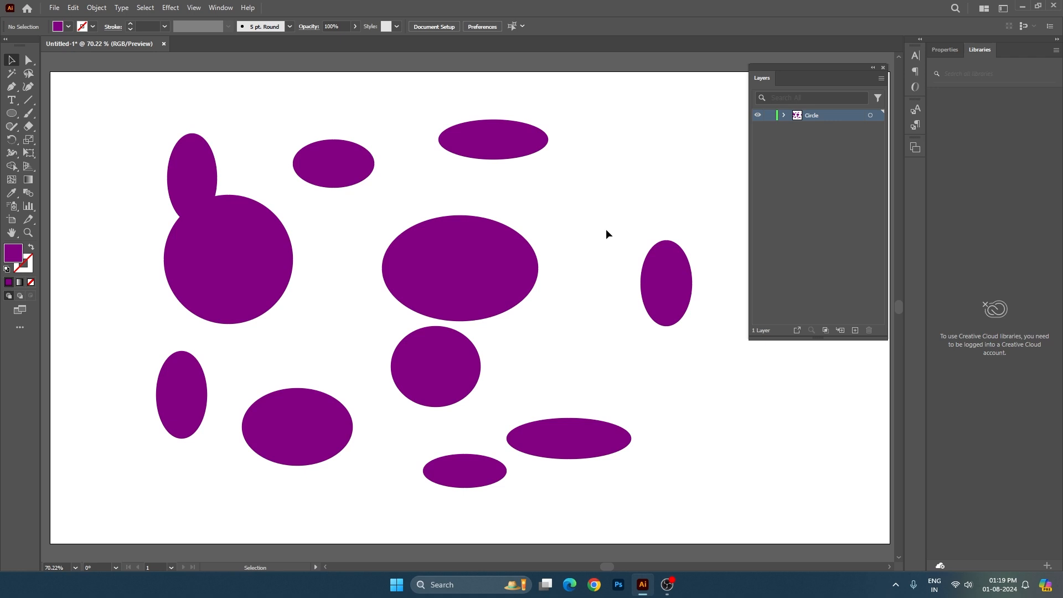
- Delete all the ellipses and replace the Circle layer with a new empty layer
left_click_drag(131, 111, 729, 472)
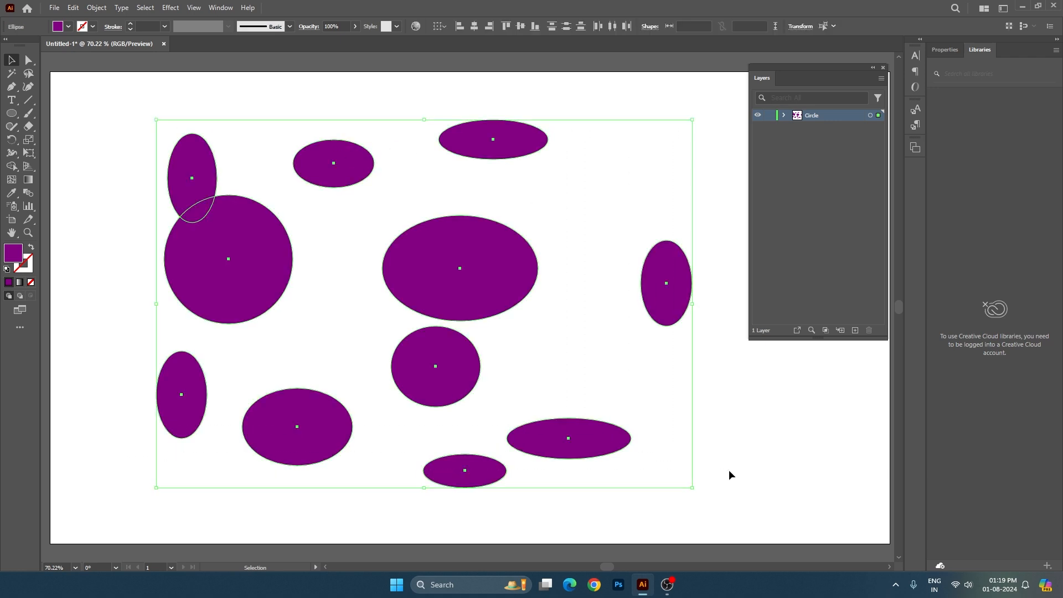
key("Delete")
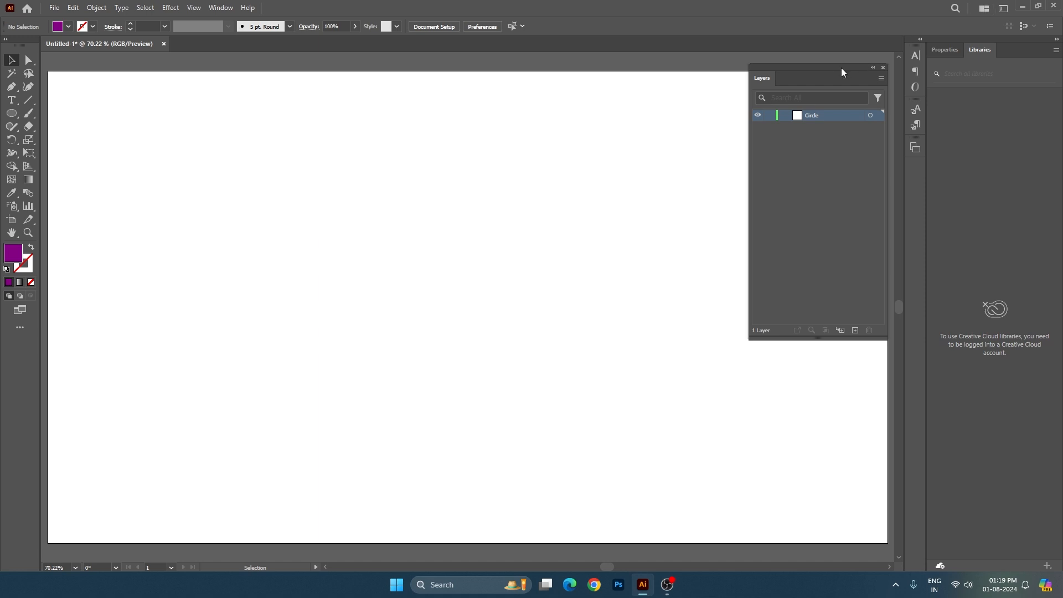
left_click_drag(842, 72, 850, 48)
left_click(864, 306)
left_click(833, 104)
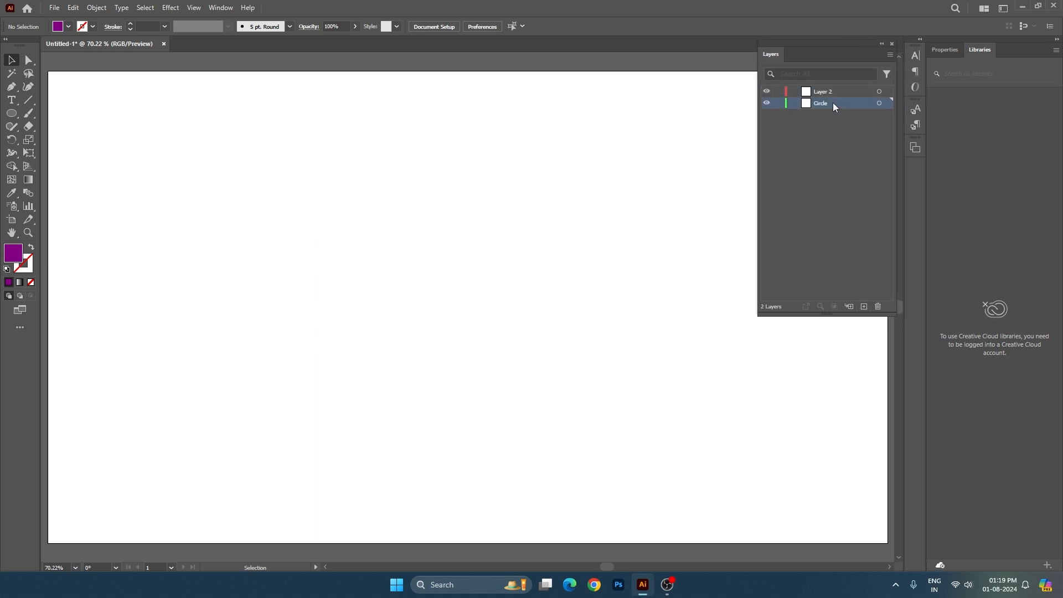
left_click(877, 306)
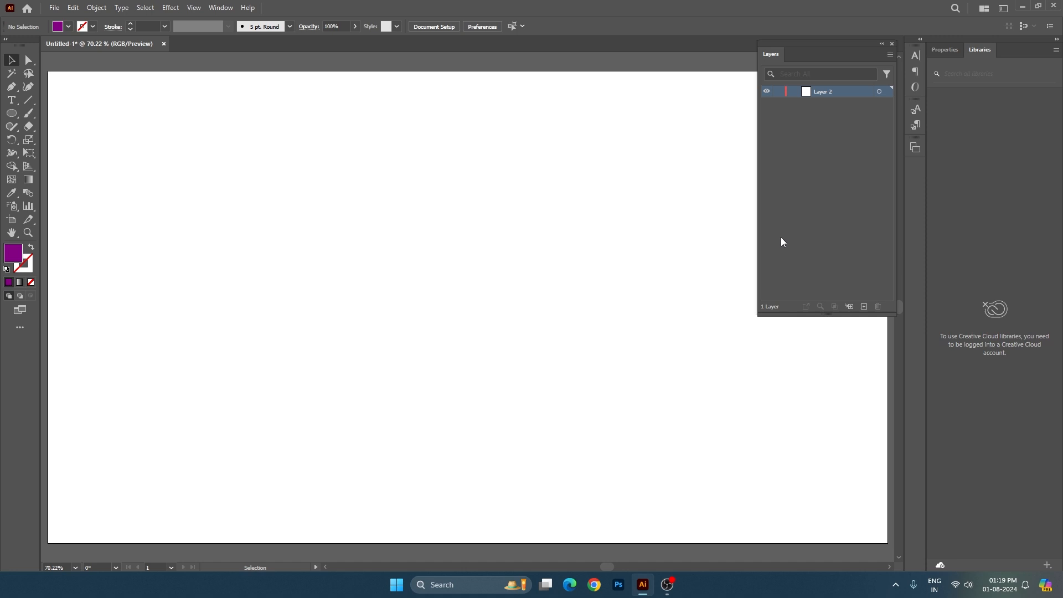
- Draw an upright rectangle about 419 by 585 px near the artboard's centre and fill it with cream FFF8DC
left_click(11, 113)
left_click(67, 114)
left_click_drag(386, 197, 557, 433)
key("v")
double_click(13, 255)
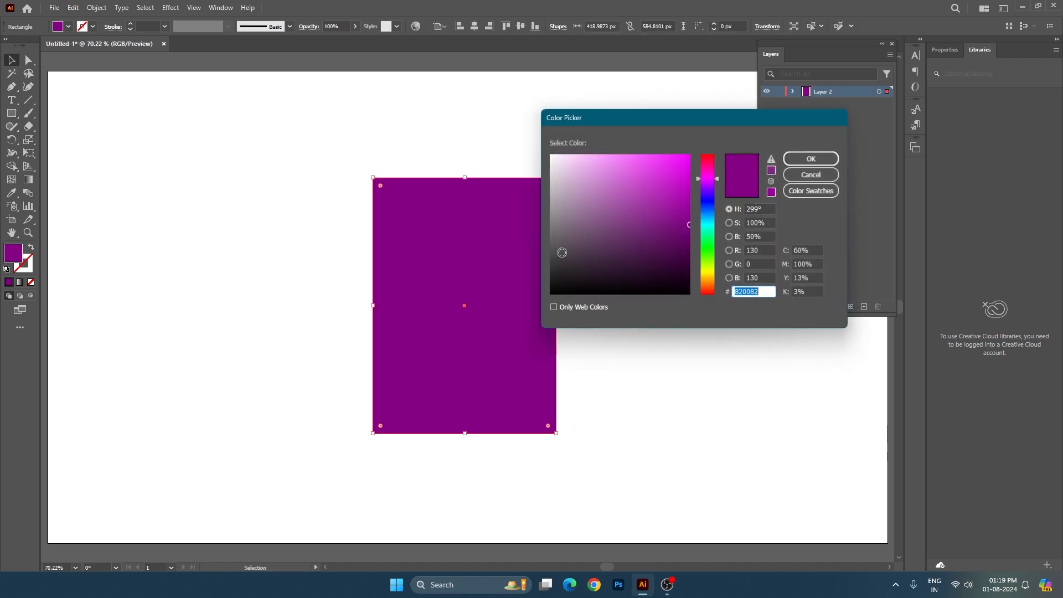
left_click(708, 274)
mouse_move(574, 178)
left_mouse_down()
mouse_move(586, 145)
mouse_move(567, 158)
mouse_move(568, 145)
left_mouse_up()
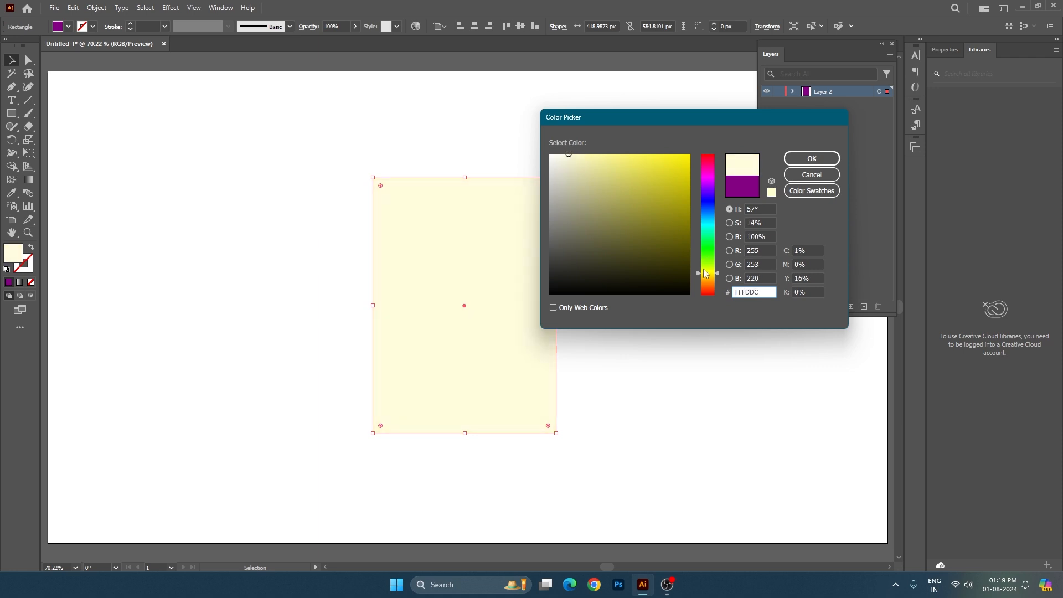
left_click_drag(704, 269, 707, 274)
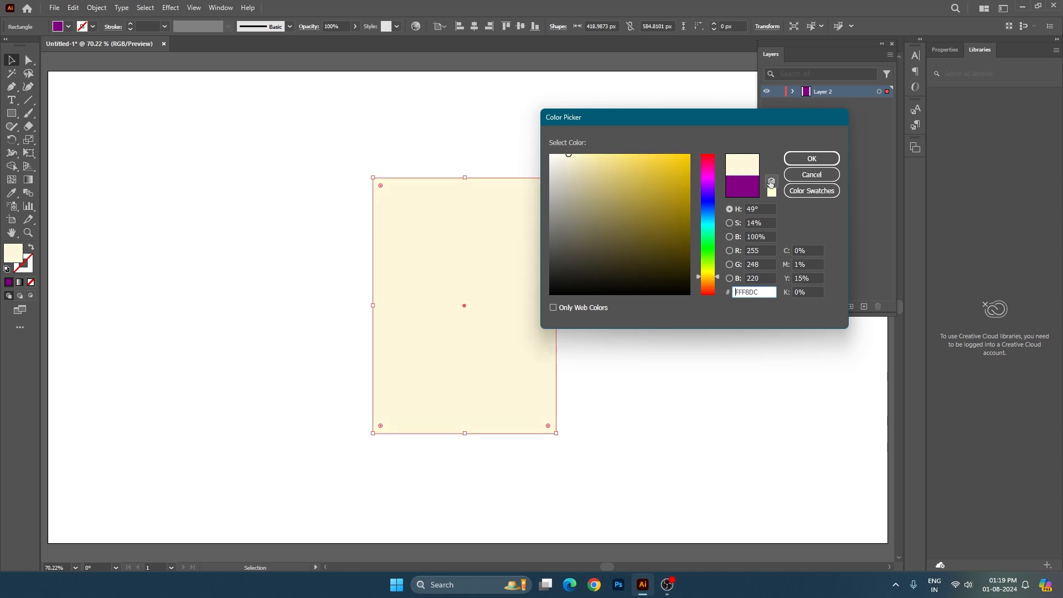
left_click(811, 159)
- Round all the rectangle's corners to a radius of about 209 px and move the shape slightly up
left_click_drag(379, 189, 586, 387)
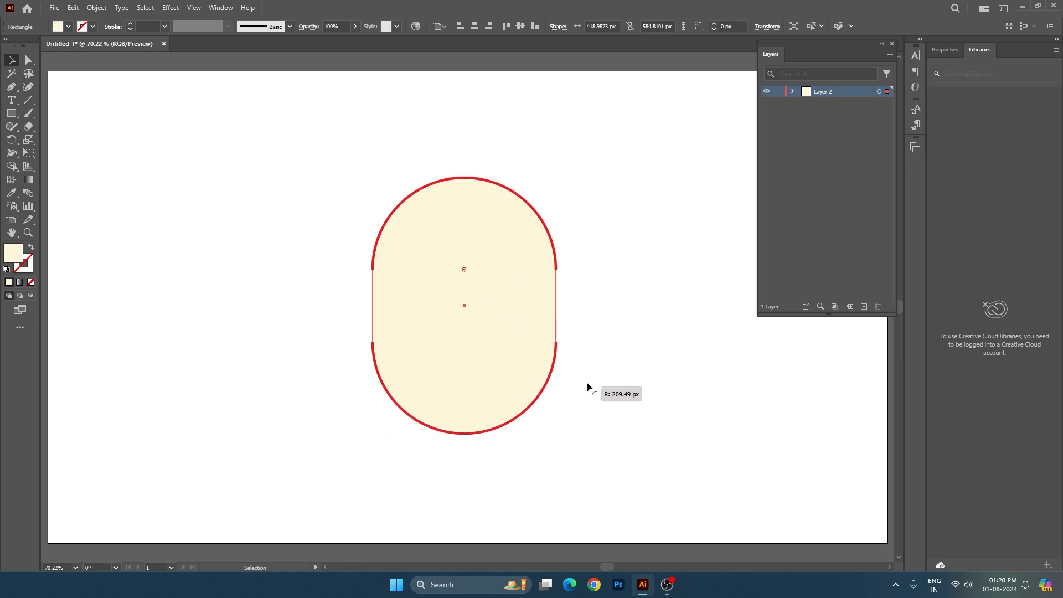
left_click(587, 387)
left_click_drag(529, 368, 520, 351)
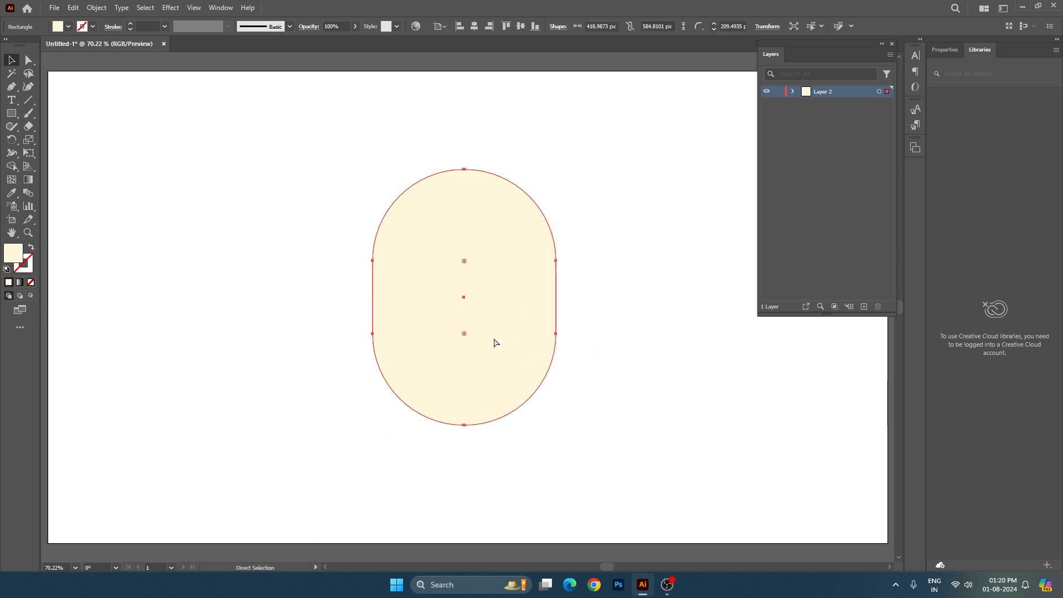
- Show the rulers and place a vertical guide through the centre of the rounded shape
key("ctrl+r")
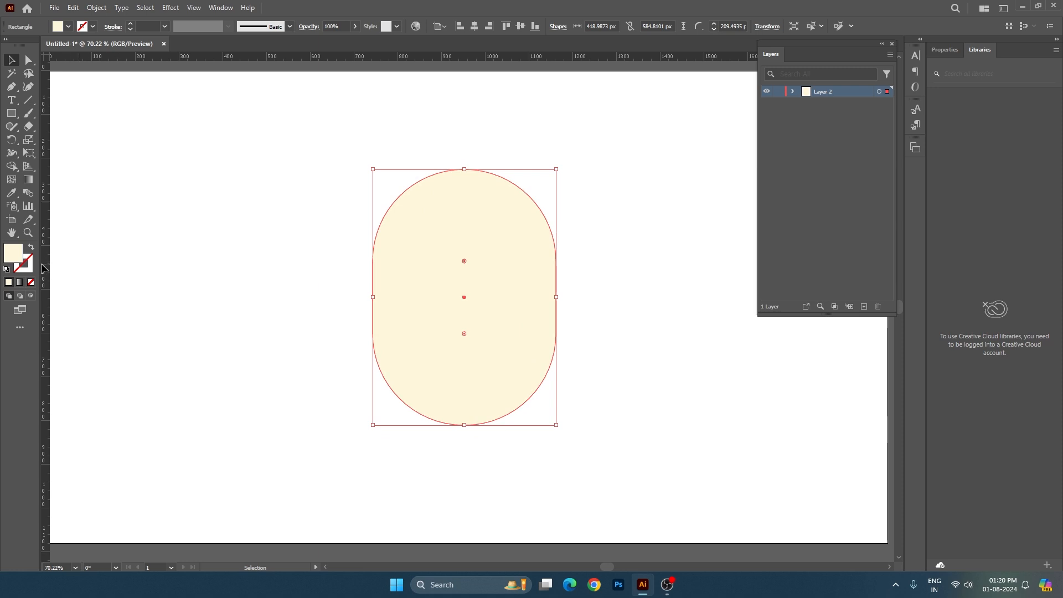
left_click_drag(45, 269, 487, 283)
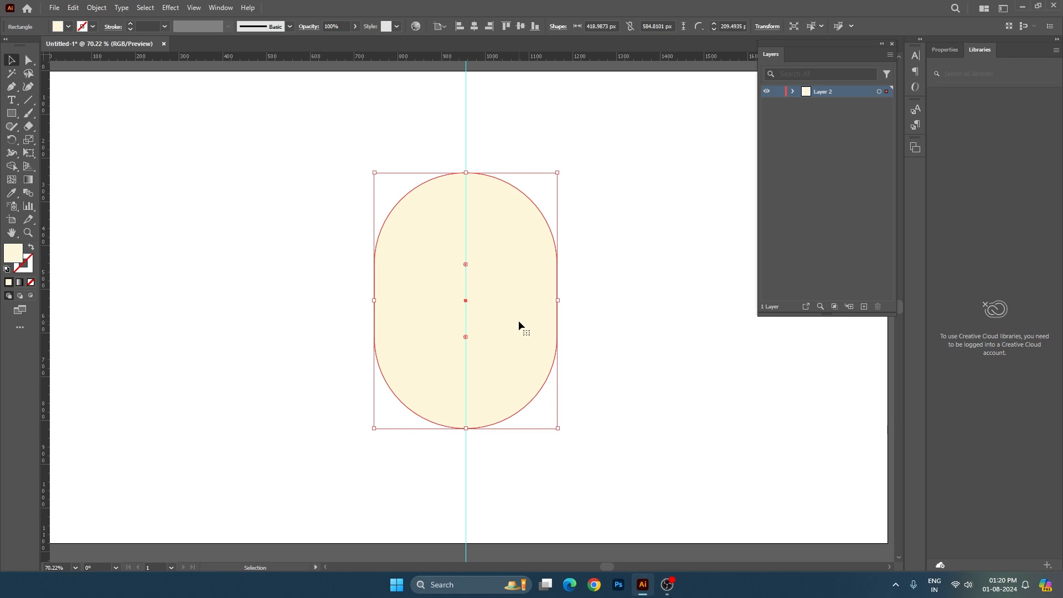
key("a")
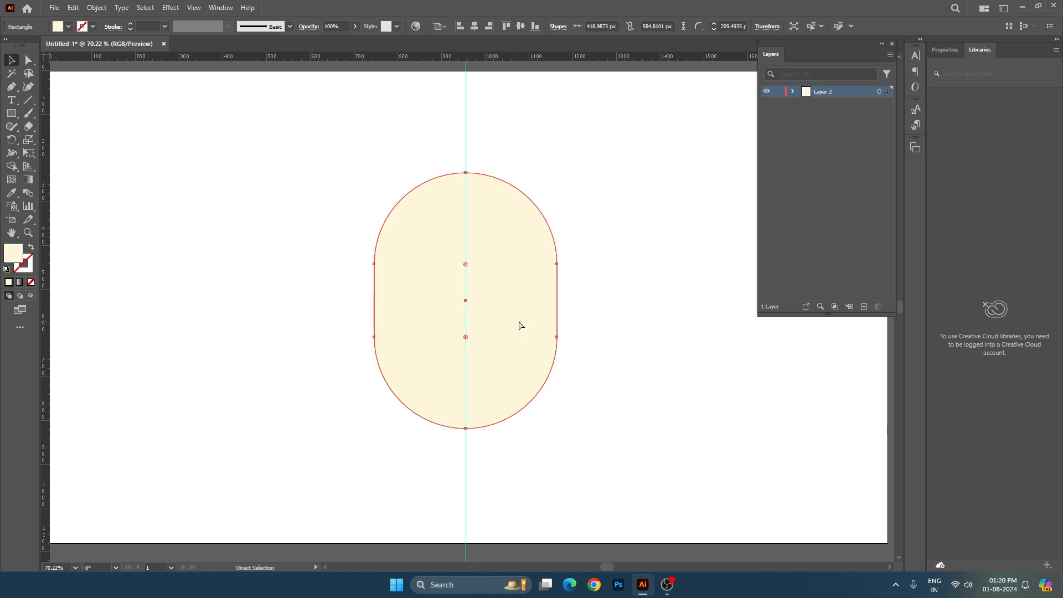
key("v")
left_click(621, 331)
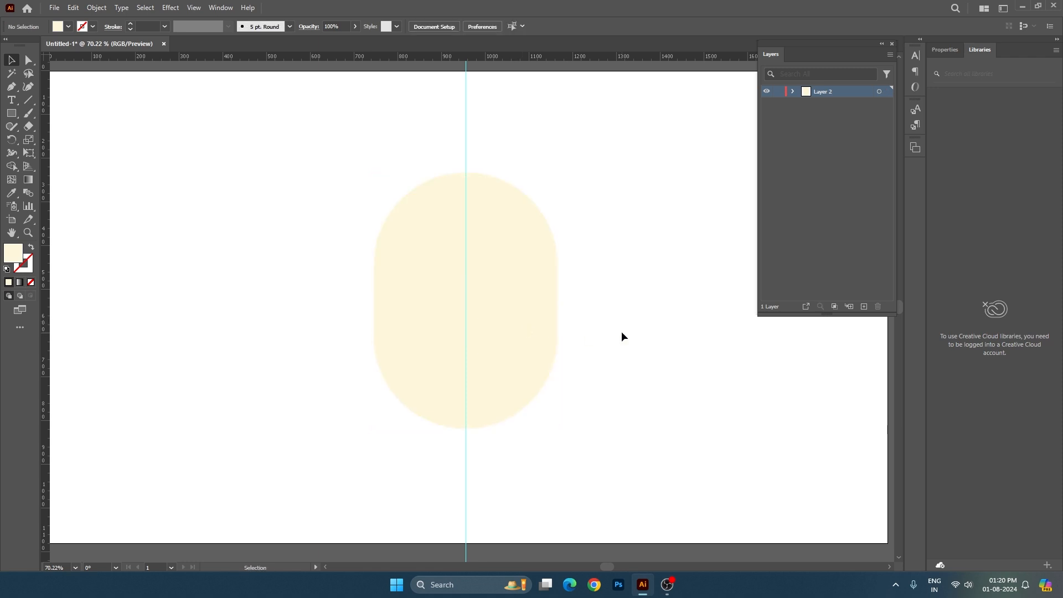
- Select the rounded shape and change its fill to dark blue 002684
left_click_drag(626, 305, 404, 461)
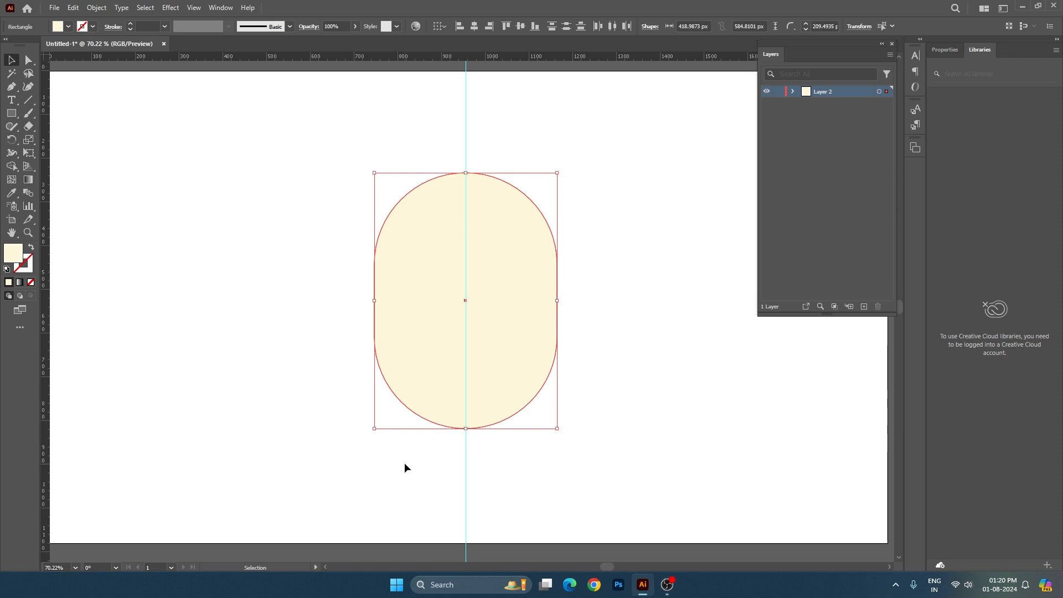
double_click(14, 253)
type("001E68")
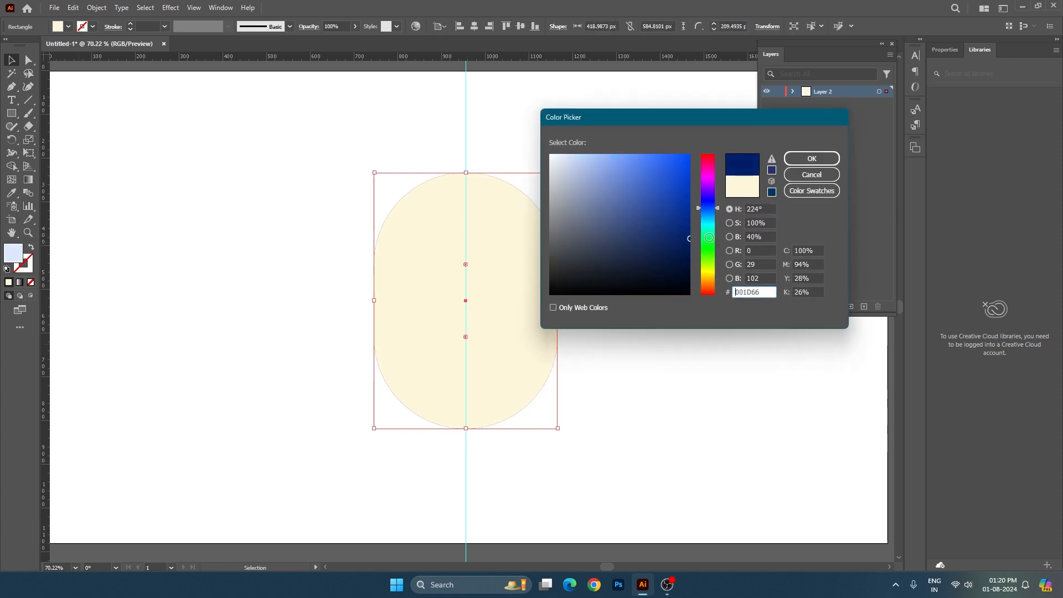
left_click(689, 222)
left_click(809, 160)
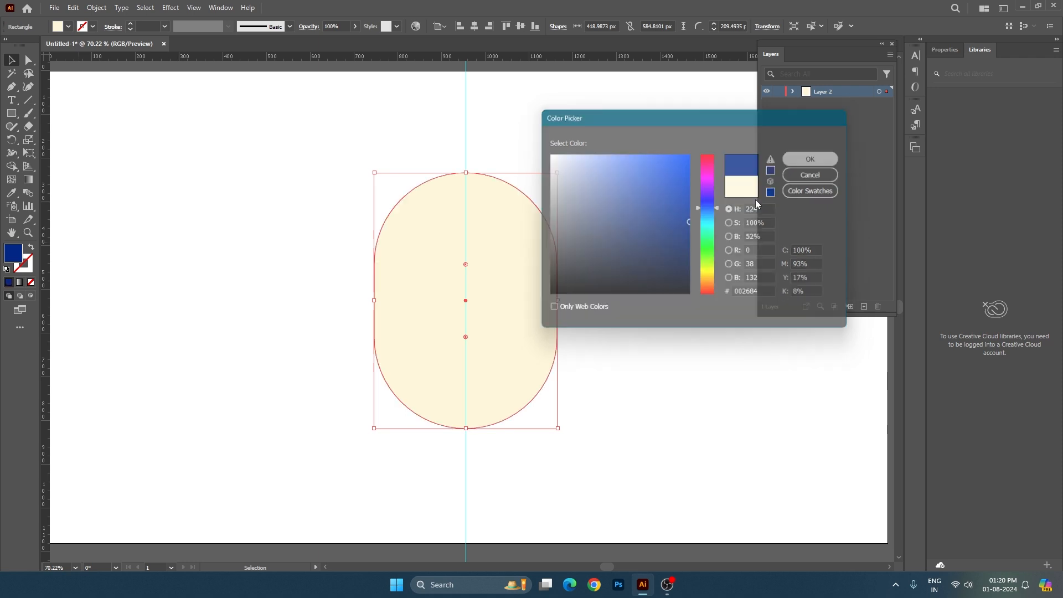
- Move the dark blue rounded shape about 100 px straight down so it emerges below the cream shape
key("shift+Down")
key("shift+Down")
key("shift+Down")
key("shift+Down")
key("shift+Down")
key("shift+Down")
key("shift+Down")
key("shift+Down")
key("shift+Down")
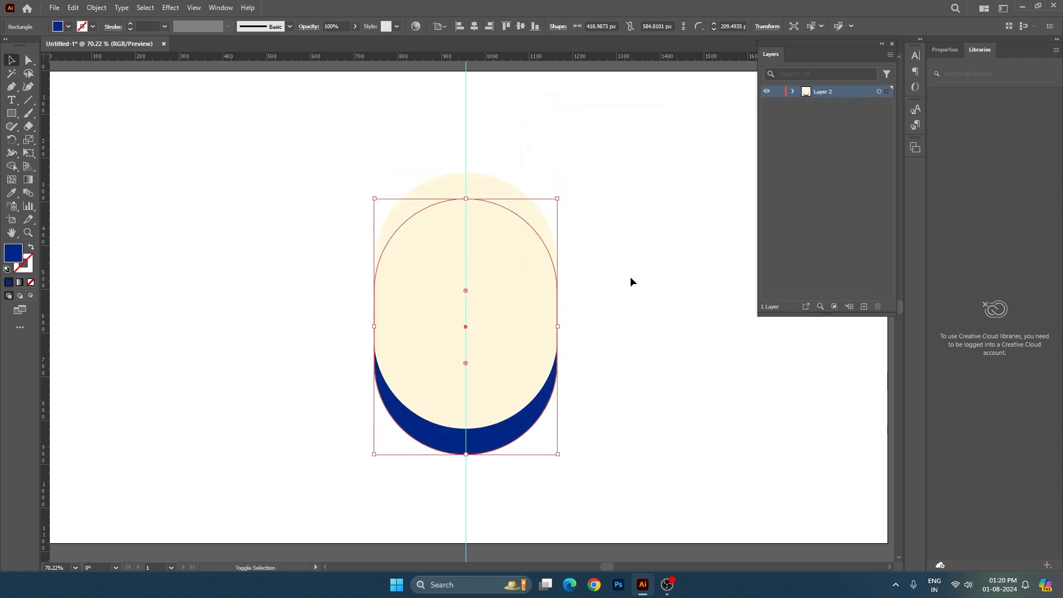
key("shift+Down")
key("shift+Down")
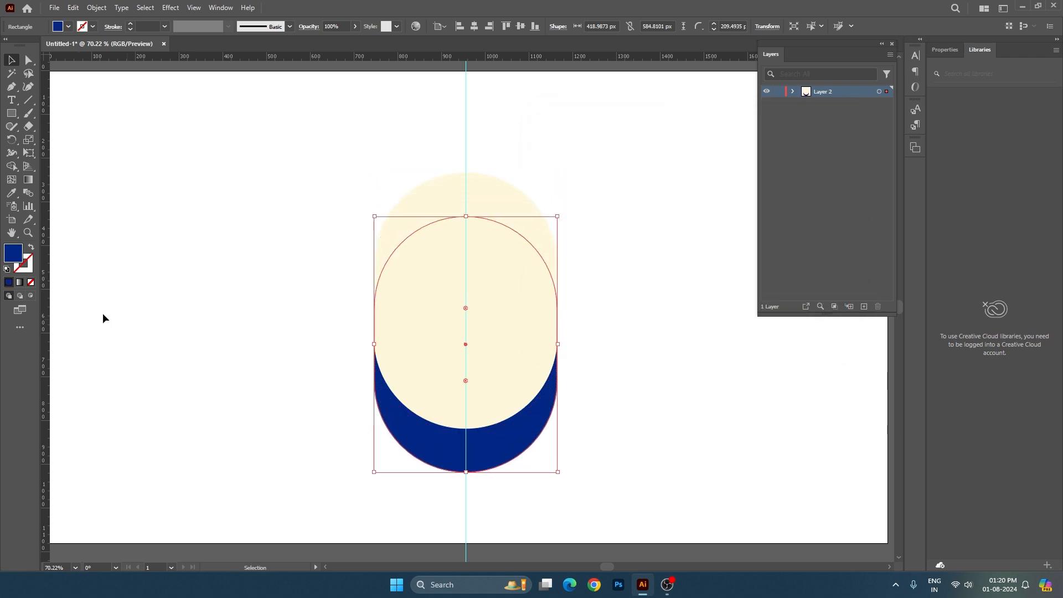
- Darken the fill of the blue rounded shape to 0F285B and deselect it
double_click(8, 257)
left_click_drag(686, 224, 668, 244)
left_click(811, 158)
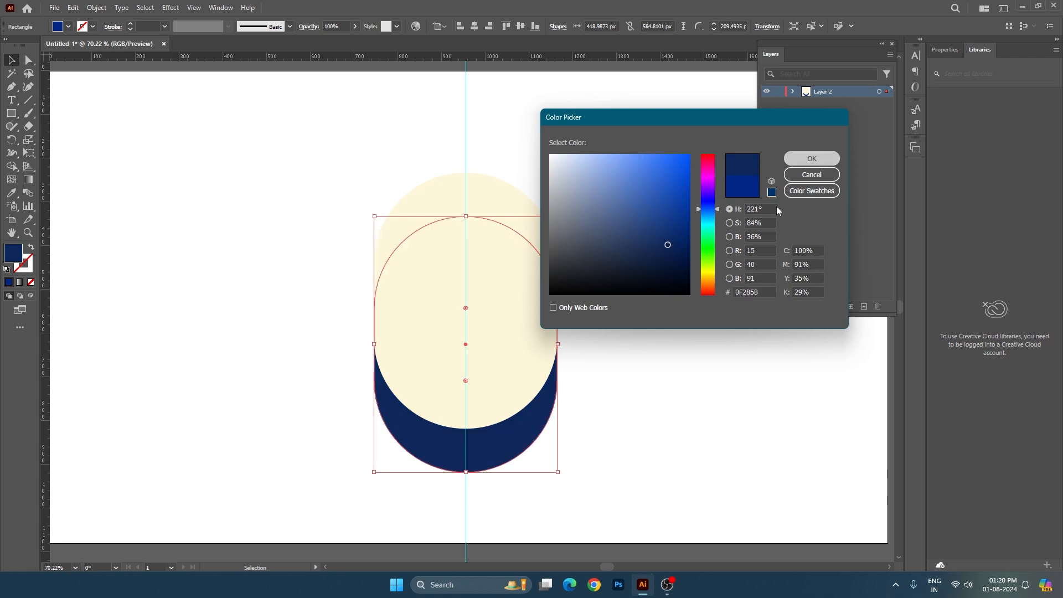
left_click(682, 292)
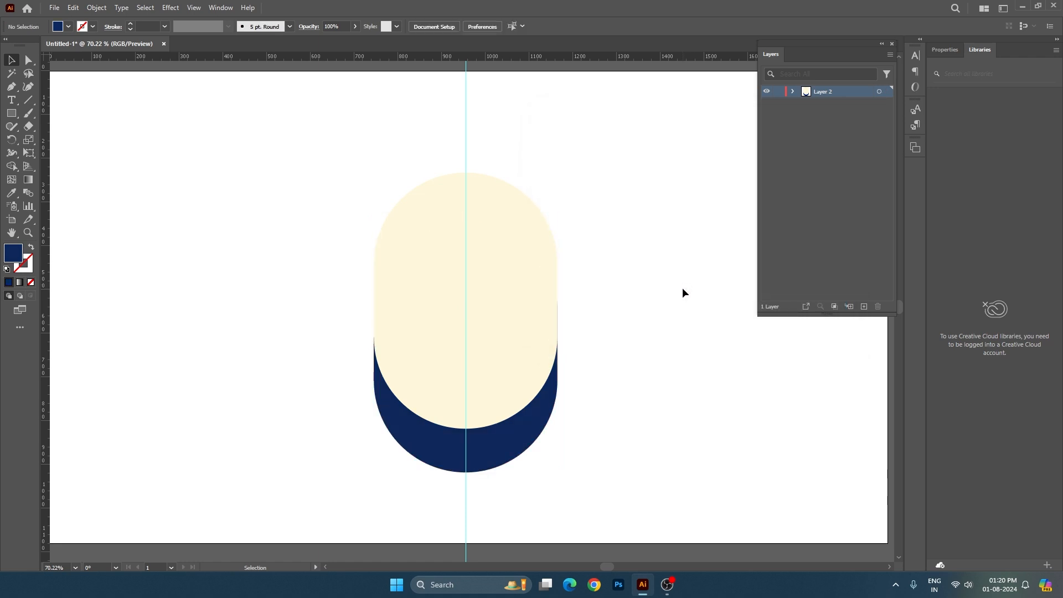
- Set the fill of the blue rounded shape to muted navy 14284C and nudge it slightly down
left_click(531, 437)
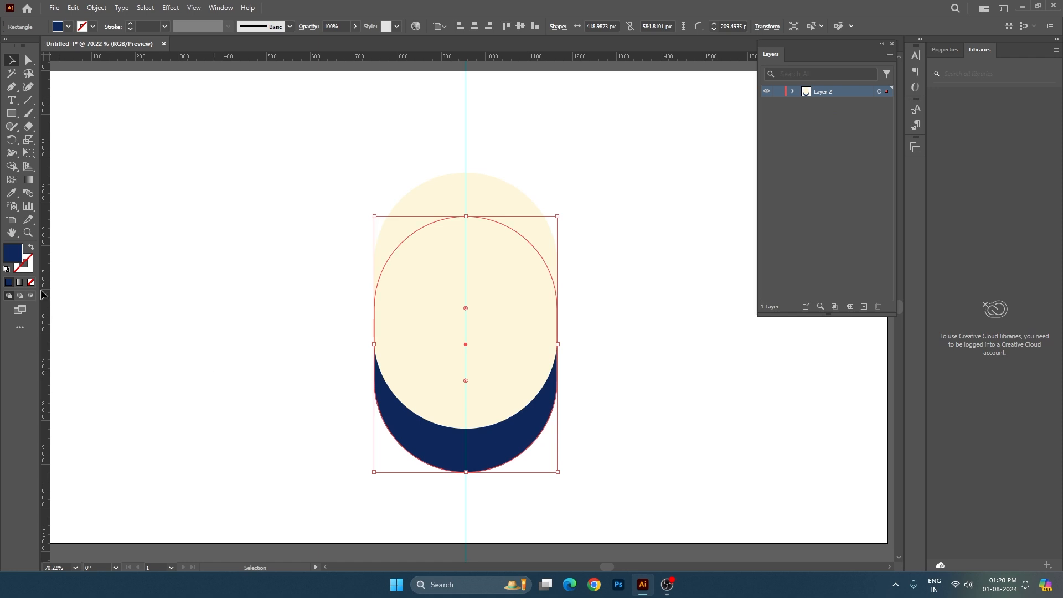
double_click(18, 262)
left_click(653, 253)
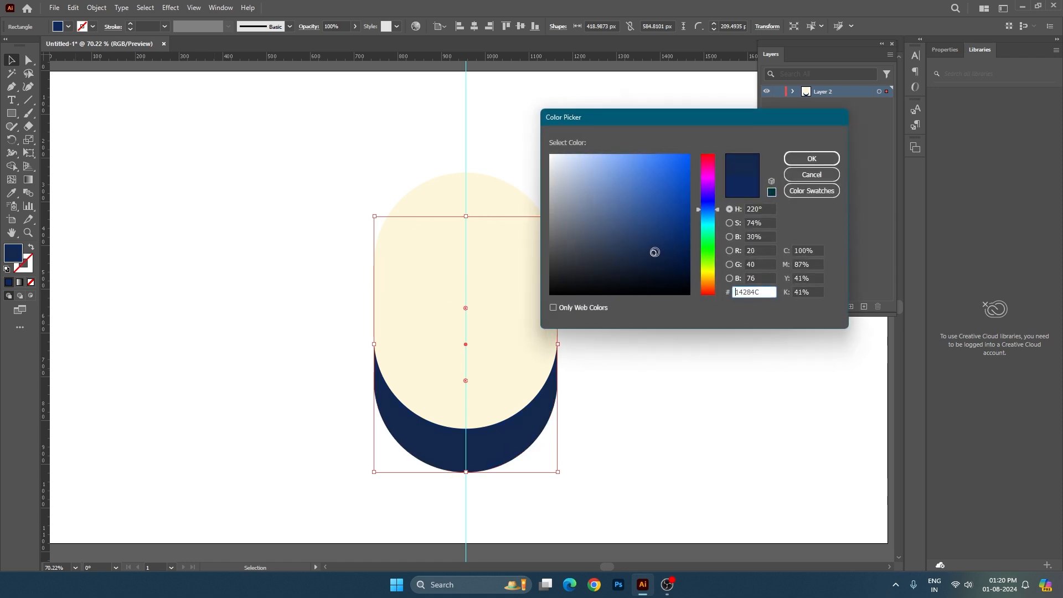
left_click(812, 158)
left_click(541, 439)
left_click(524, 435)
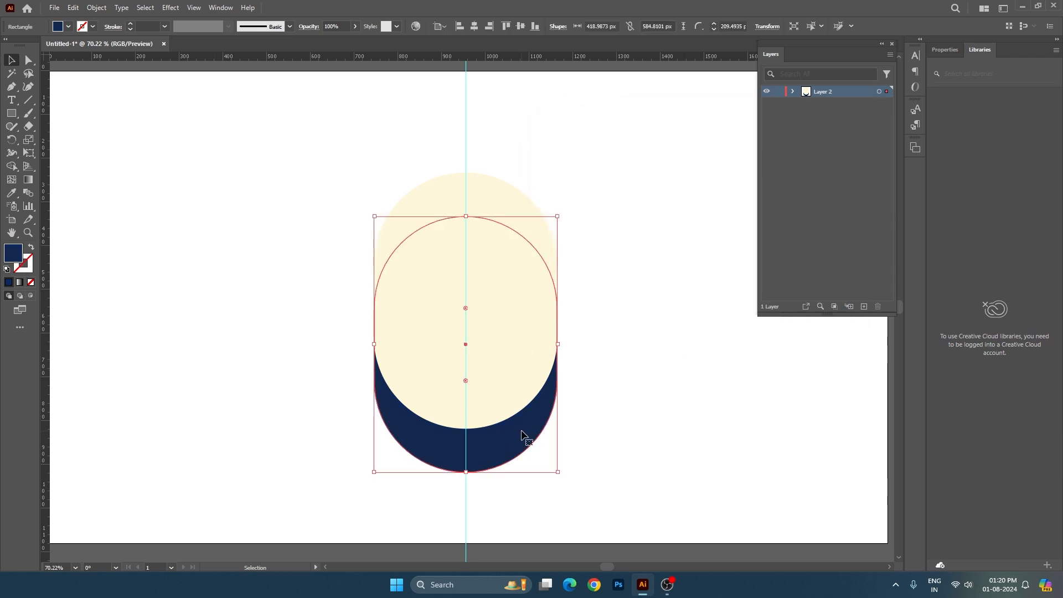
left_click(630, 441)
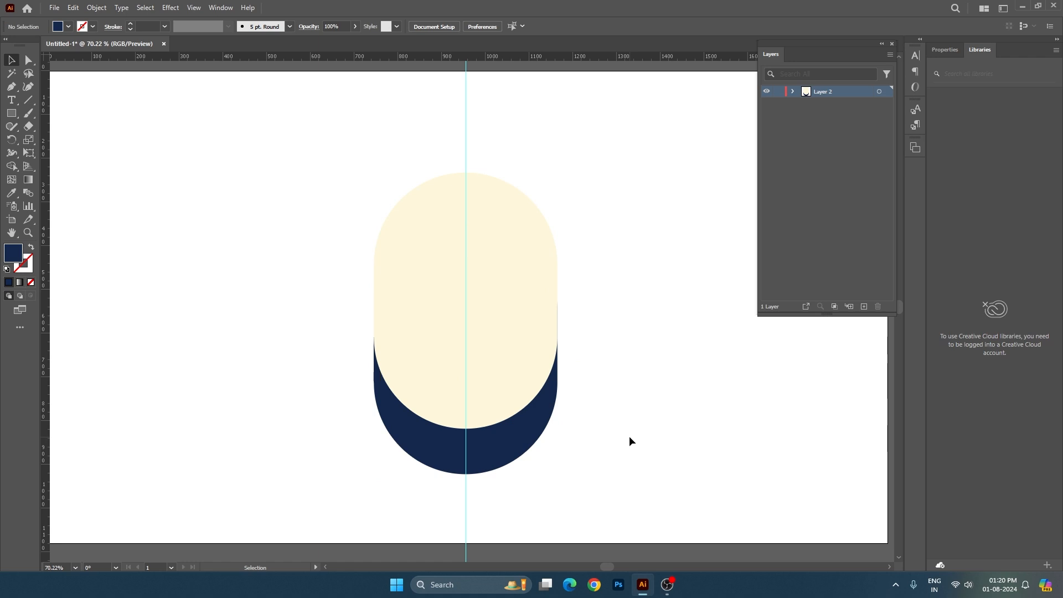
- Draw a navy circle about 278 px wide with the Ellipse tool, centred on the guide over the shapes' lower part
left_click(12, 113)
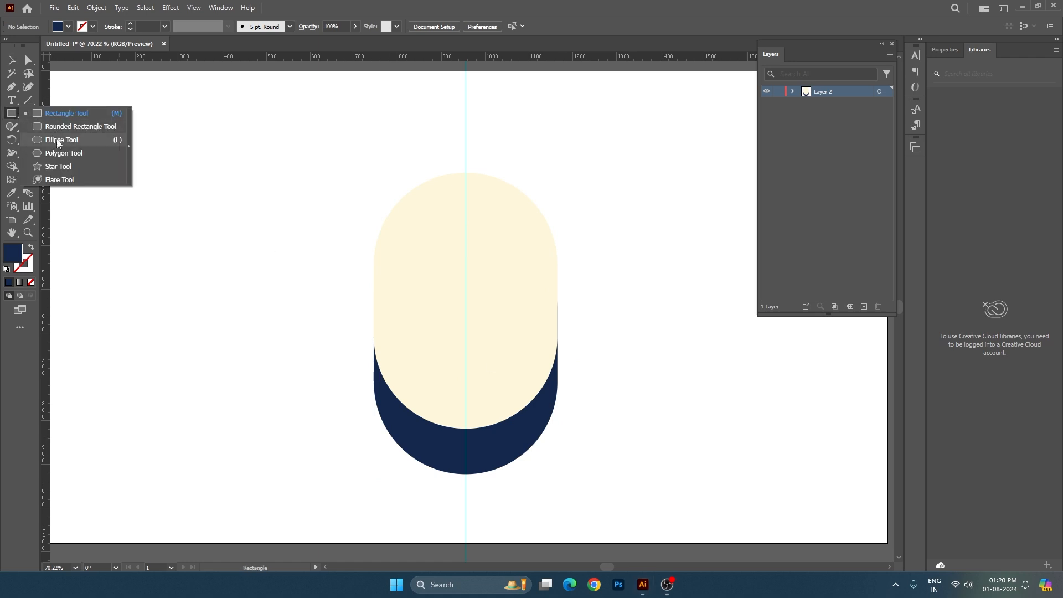
left_click(56, 138)
mouse_move(473, 369)
left_mouse_down()
mouse_move(512, 446)
mouse_move(497, 444)
left_mouse_up()
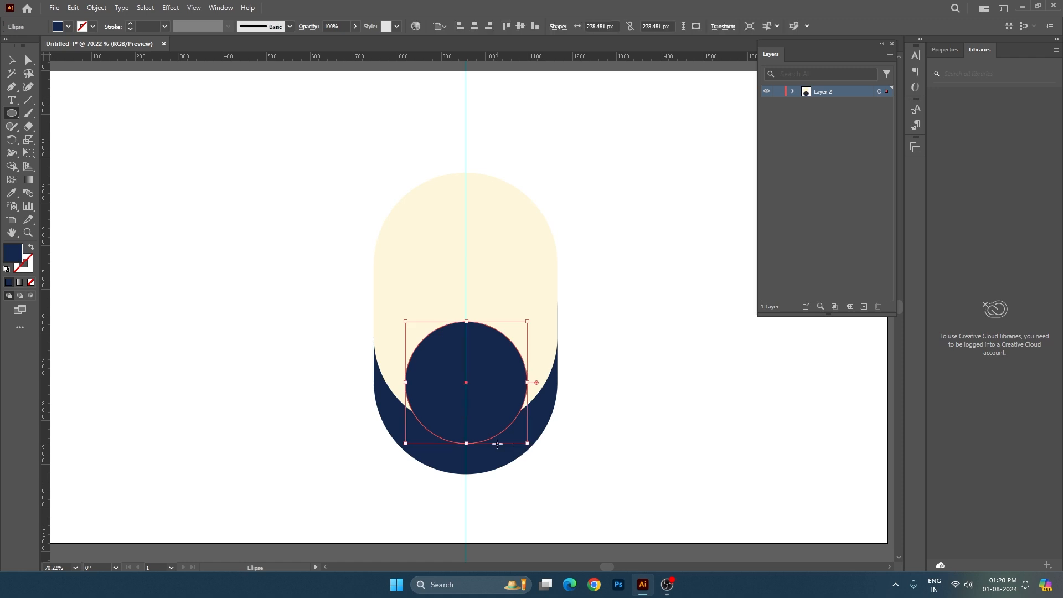
key("v")
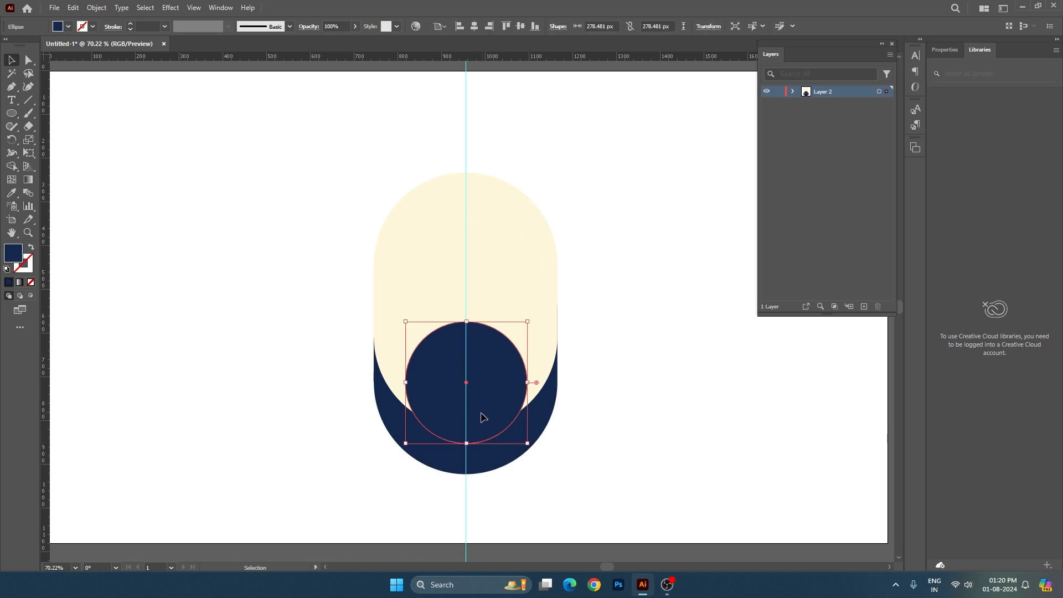
- Enlarge the navy circle to about 300 px, keeping it centred on the guide, and deselect it
left_click(482, 417)
left_click_drag(467, 442, 467, 454)
left_click(624, 356)
left_click_drag(624, 356, 590, 364)
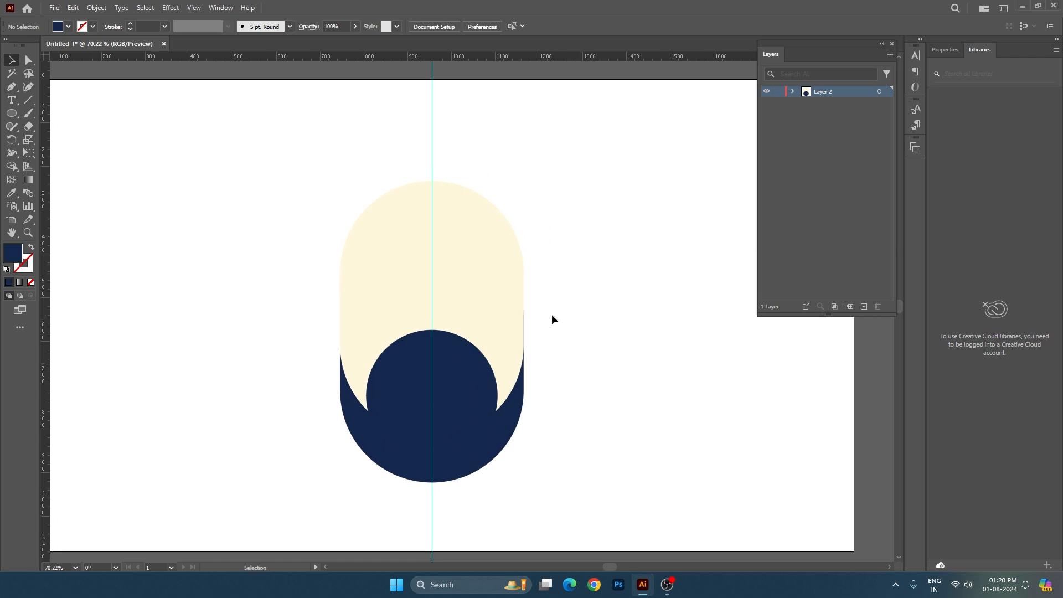
key("ctrl+1")
left_click(511, 416)
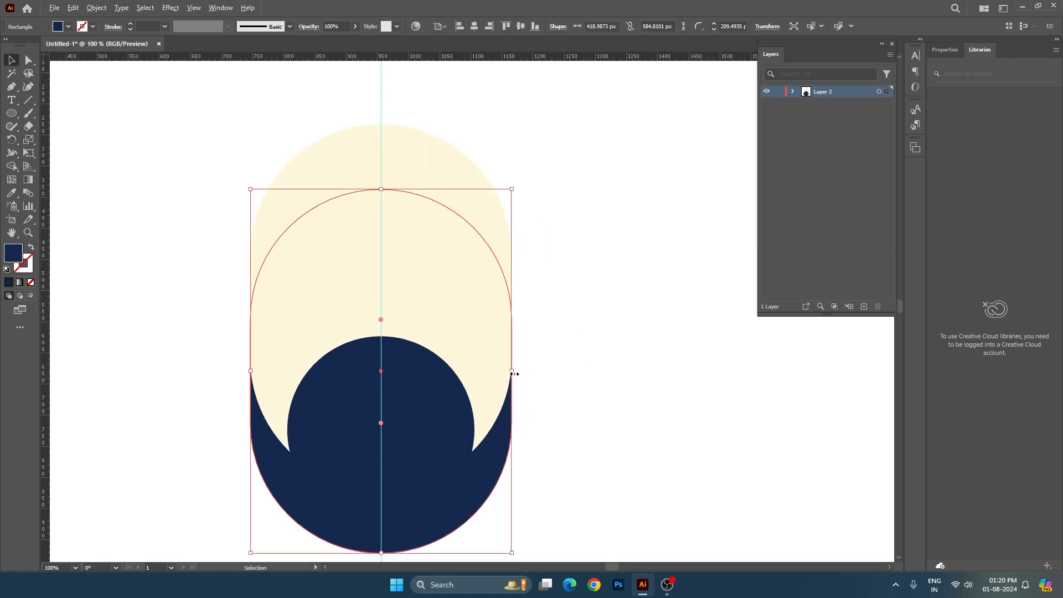
left_click_drag(514, 374, 549, 372)
left_click(563, 355)
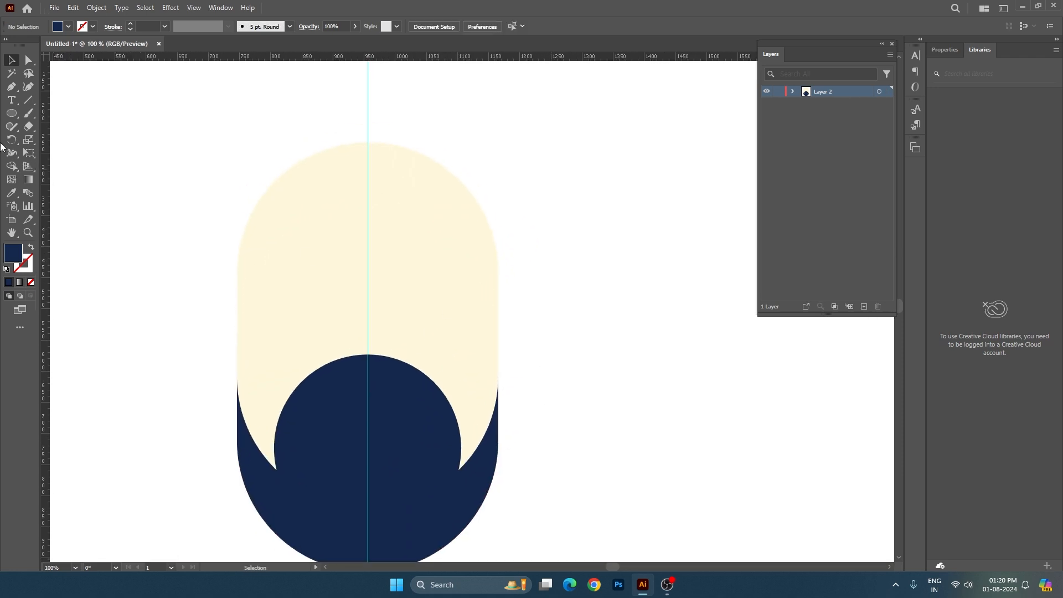
- Draw a circle about 52 px wide on the upper left of the cream shape and fill it with white sampled from the artboard
left_click(11, 113)
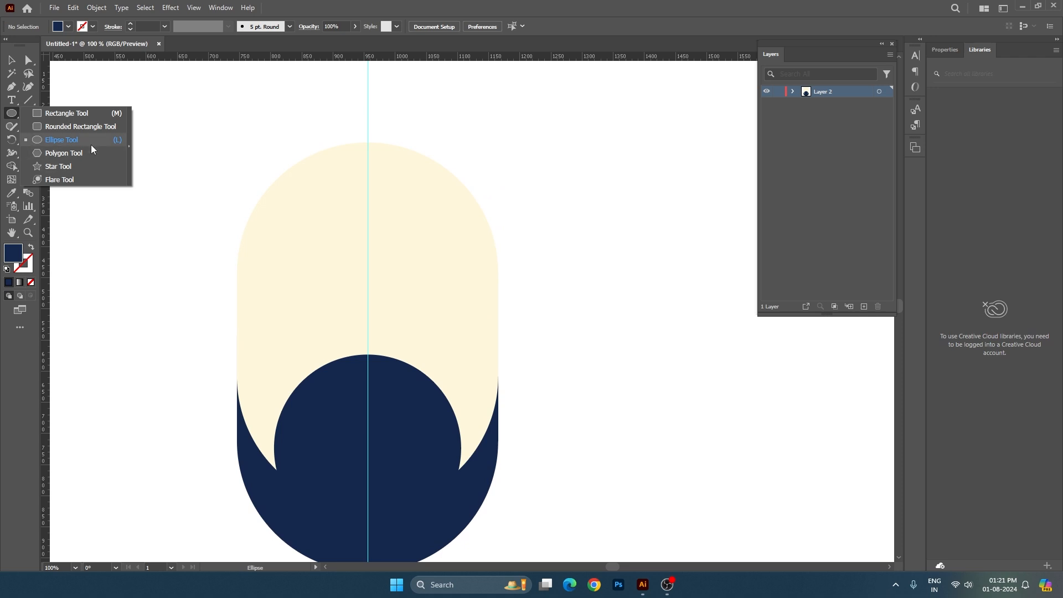
left_click_drag(277, 239, 309, 272)
key("i")
left_click(560, 320)
key("v")
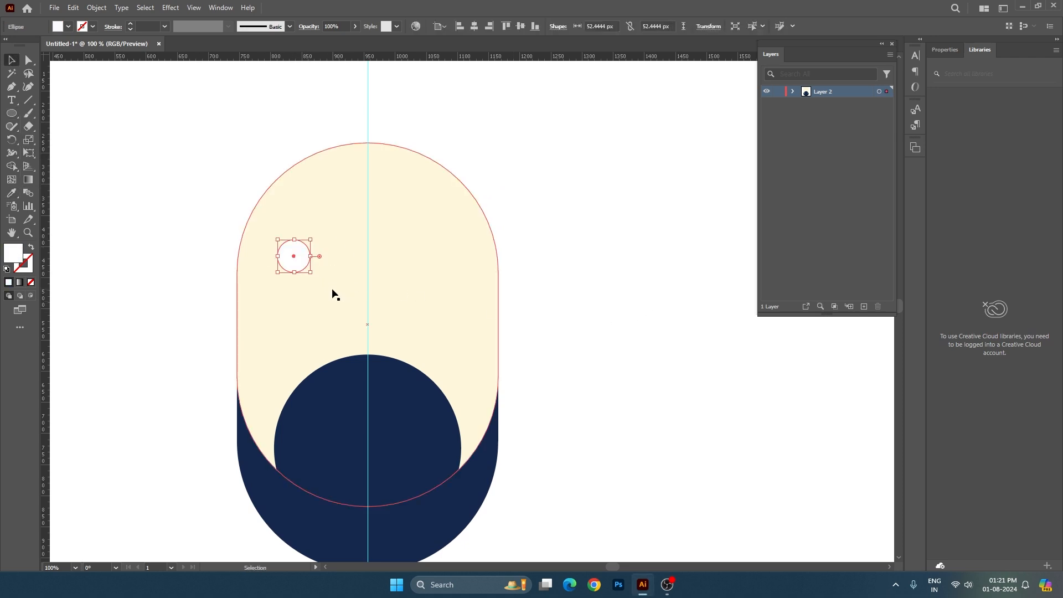
- Enlarge the small white circle slightly and paste a copy in front, scaled down to about 36 px around its centre
scroll(241, 224, "up", 3)
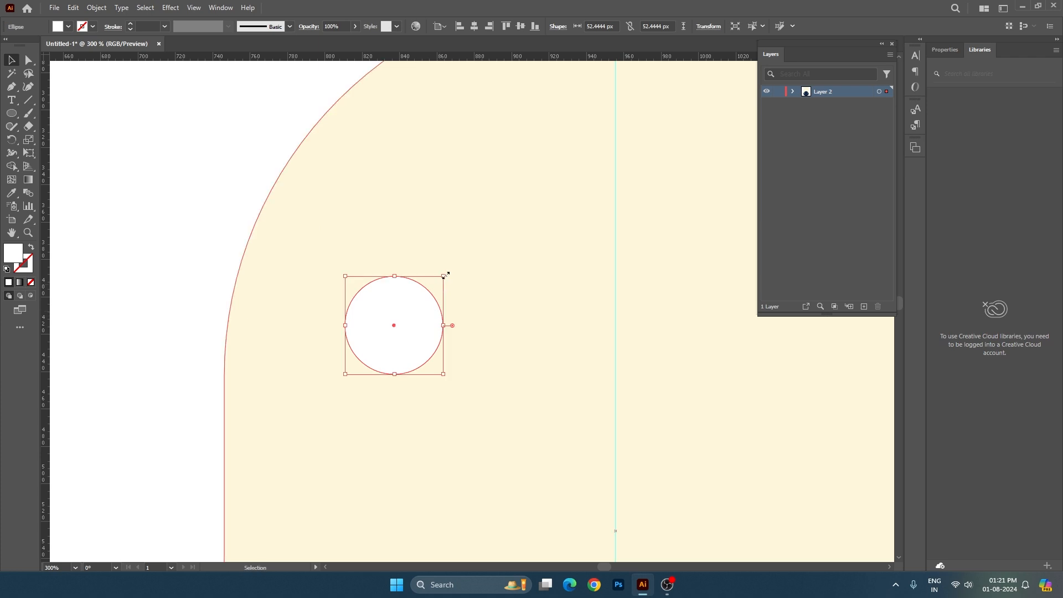
left_click_drag(451, 272, 435, 285)
key("ctrl+c")
key("ctrl+f")
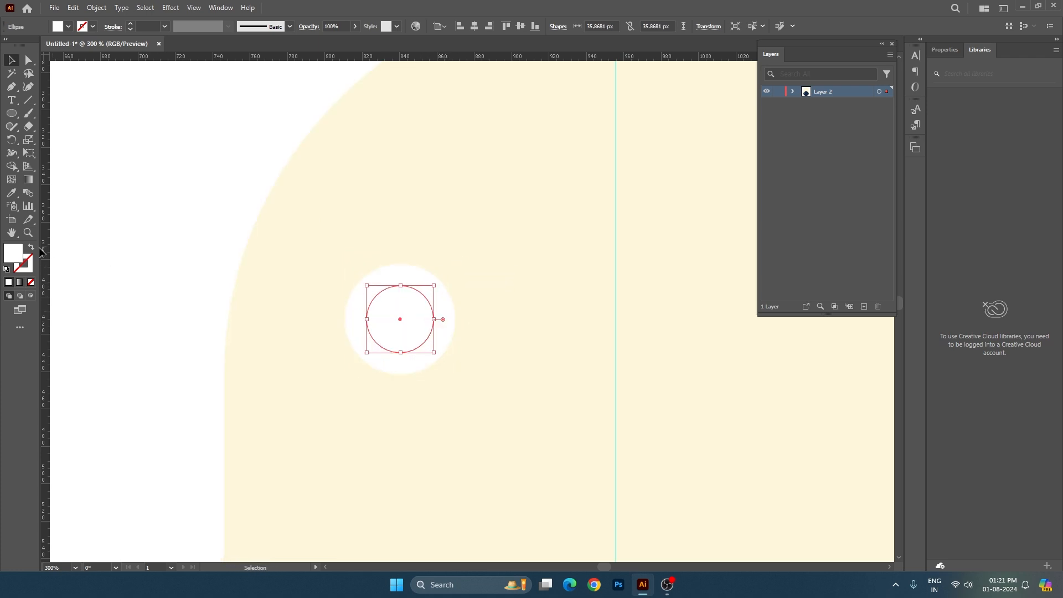
- Fill the inner circle of the eye with black, 000000
double_click(13, 253)
type("000000")
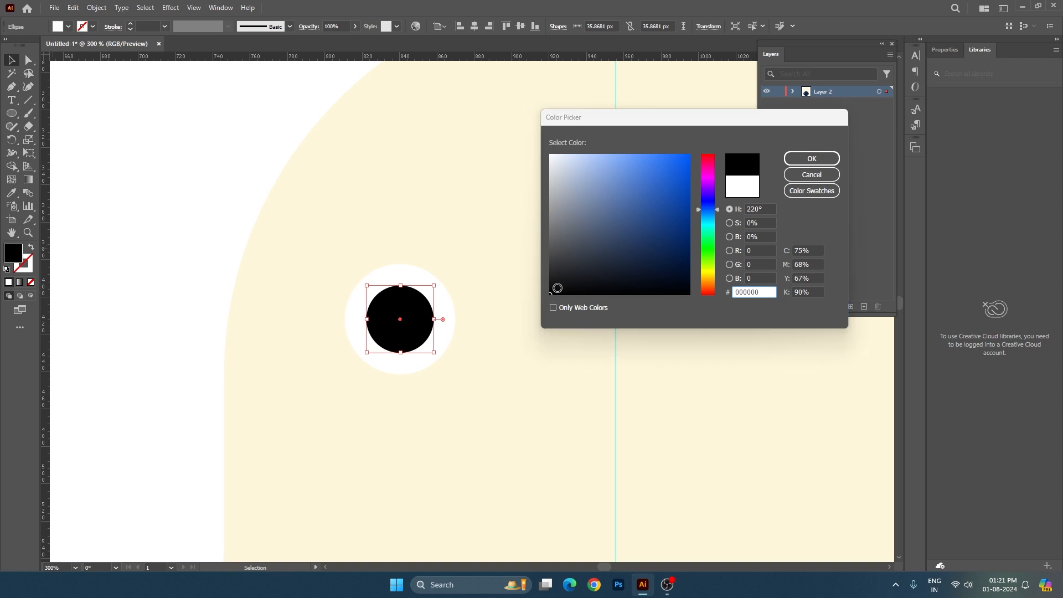
key("Return")
- Add a small white highlight circle inside the upper right part of the black pupil
key("a")
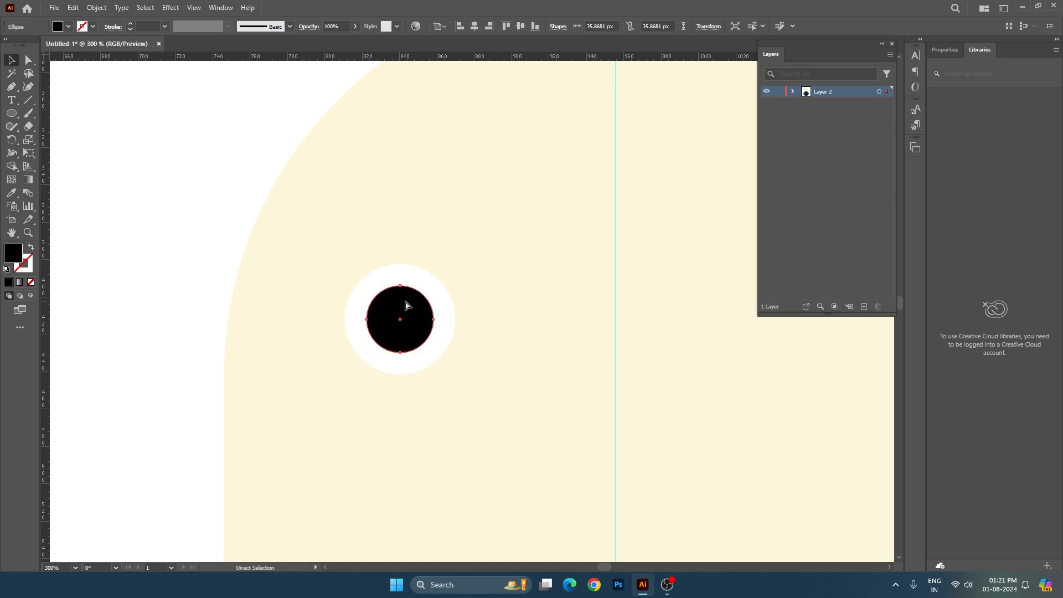
key("v")
left_click_drag(432, 285, 462, 308)
key("i")
left_click(431, 291)
key("v")
- Group the eye's white circle, black pupil and small highlight into one object
key("ctrl+equal")
key("ctrl+equal")
key("ctrl+equal")
left_click(415, 313, "shift")
left_click(455, 228, "shift")
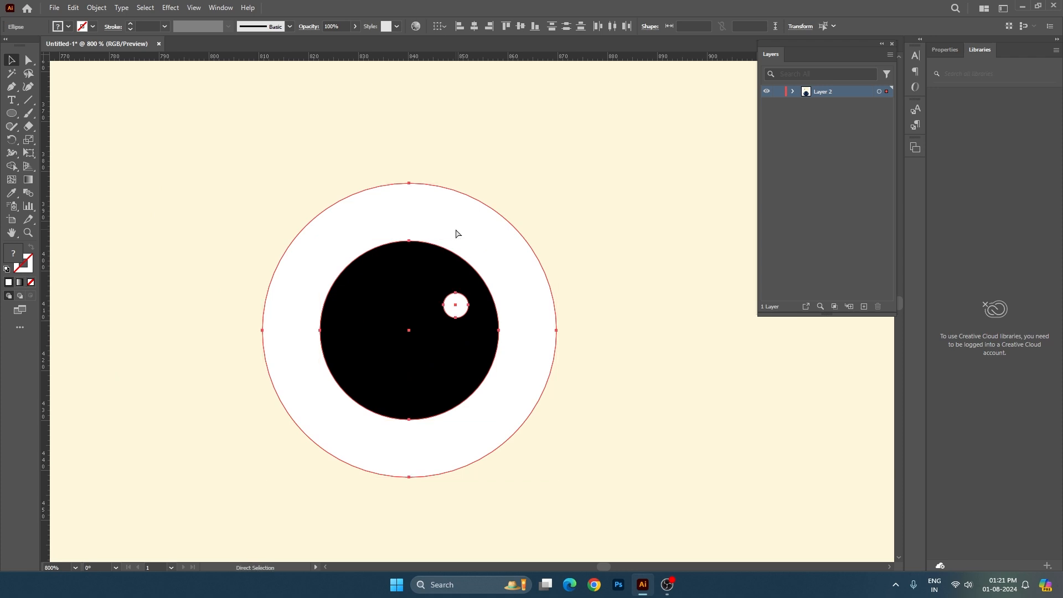
key("ctrl+g")
- Enlarge the eye group to about 66.7 px wide and place it on the upper left of the face
key("ctrl+0")
left_click_drag(454, 236, 415, 238)
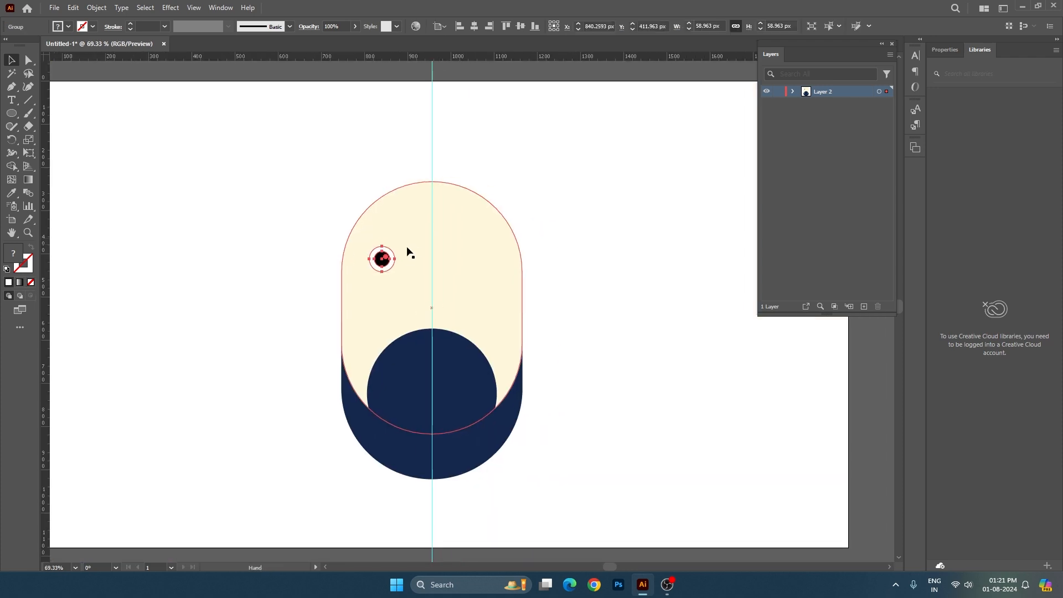
scroll(396, 259, "up", 1)
left_click_drag(397, 278, 384, 258)
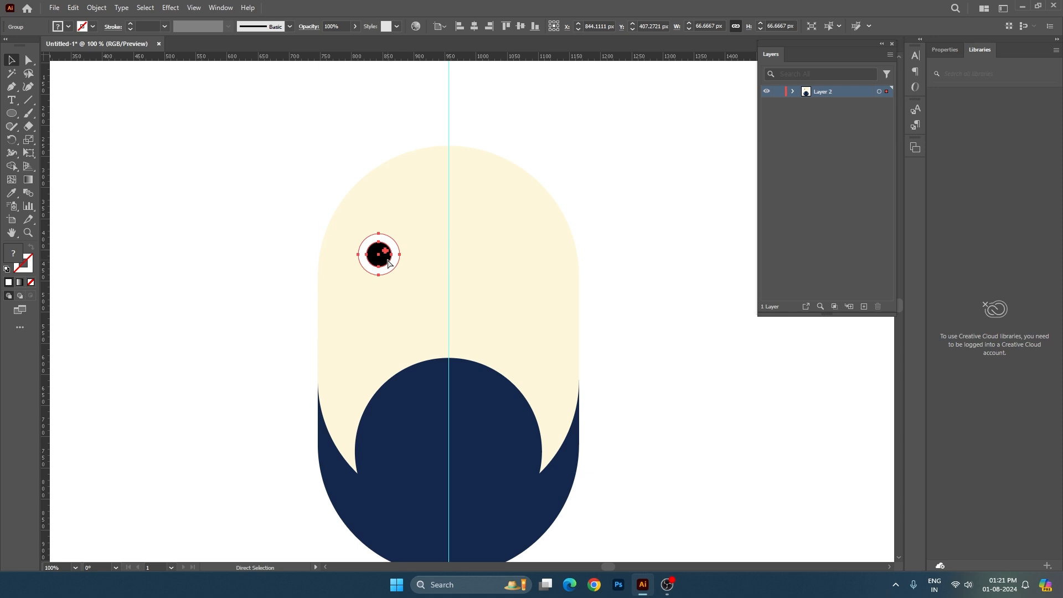
- Duplicate the left eye and shift the copy straight across to the right side of the face
key("alt+shift+Right")
key("alt+shift+Right")
key("alt+shift+Right")
key("alt+shift+Right")
key("alt+shift+Right")
key("alt+shift+Right")
key("alt+shift+Right")
key("alt+shift+Right")
key("alt+shift+Right")
key("alt+shift+Right")
key("alt+shift+Right")
key("alt+shift+Right")
key("alt+shift+Right")
key("alt+shift+Right")
key("alt+shift+Right")
key("alt+shift+Right")
key("alt+shift+Right")
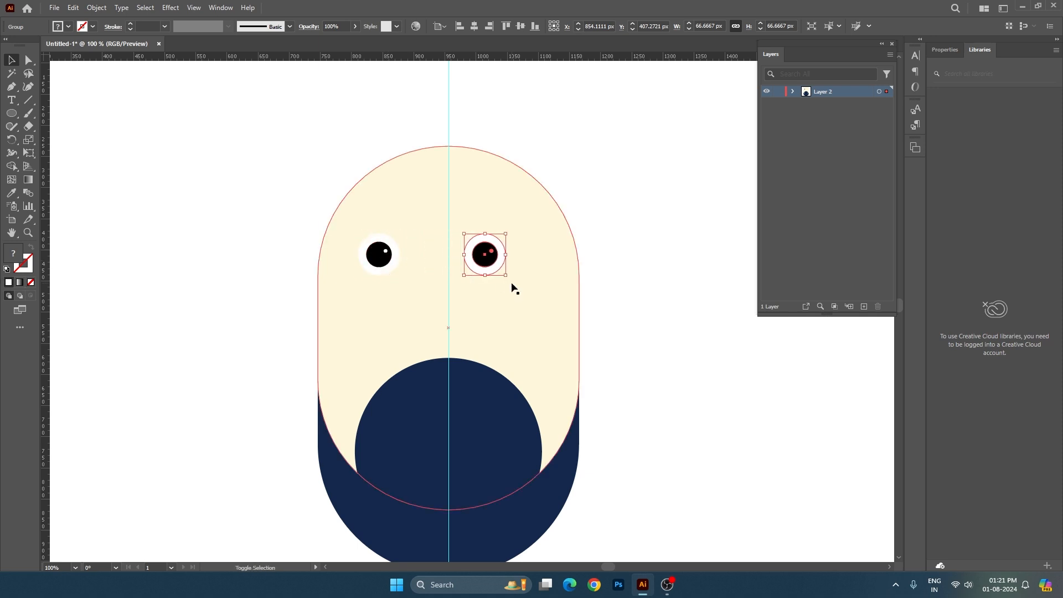
key("shift+Right")
key("shift+Right")
key("shift+Right")
key("shift+Right")
key("shift+Right")
- Nudge both eyes together slightly to the right so the pair is centred on the vertical guide
left_click(382, 258, "shift")
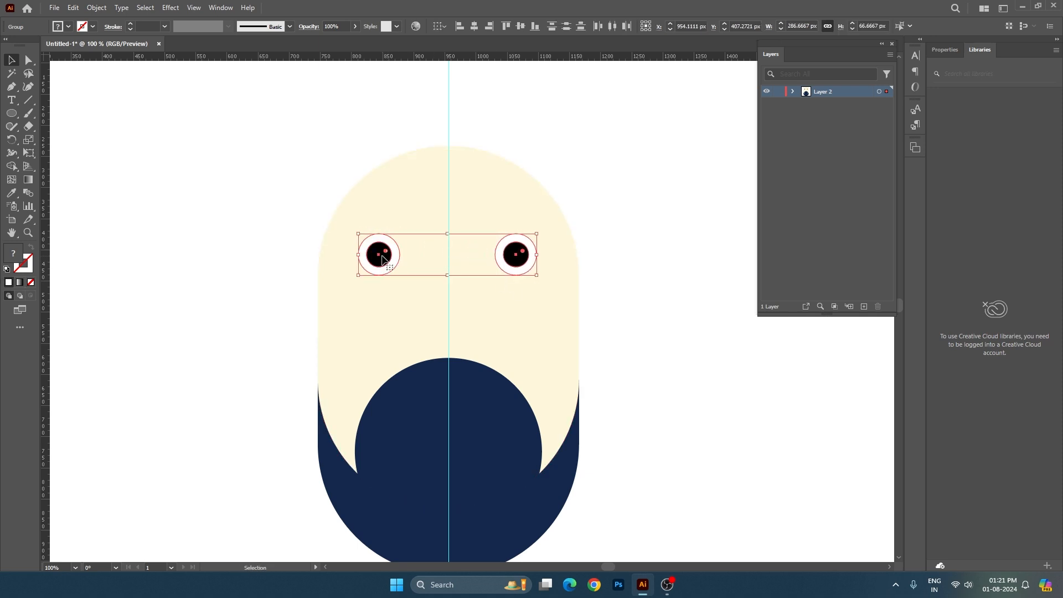
key("Right")
key("Right")
left_click(702, 320)
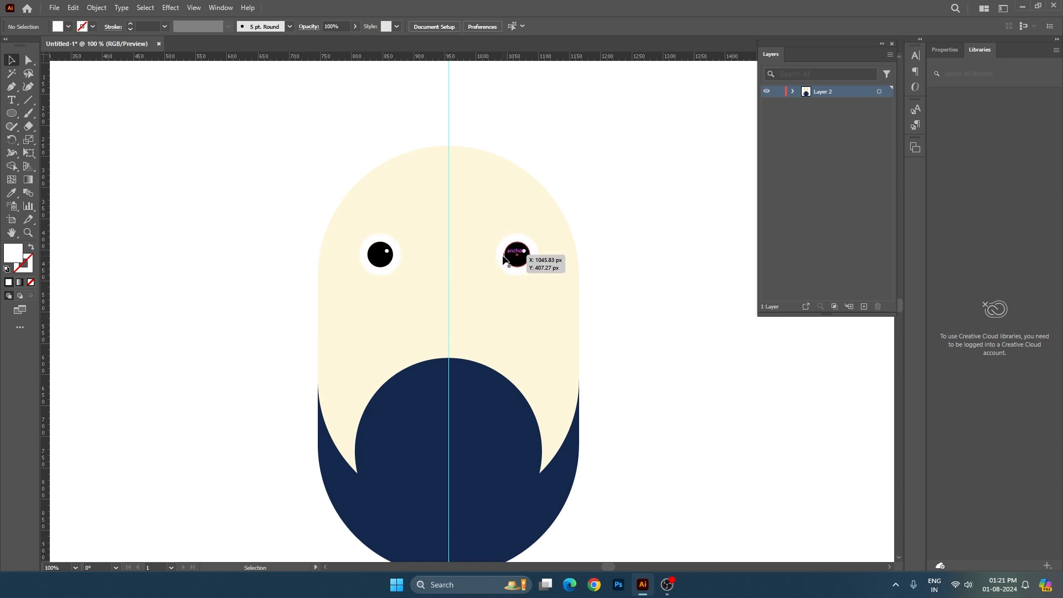
- Isolate the right eye's group and move its white highlight to the upper left of the pupil
scroll(512, 255, "up", 5)
scroll(554, 270, "right", 2)
double_click(677, 277)
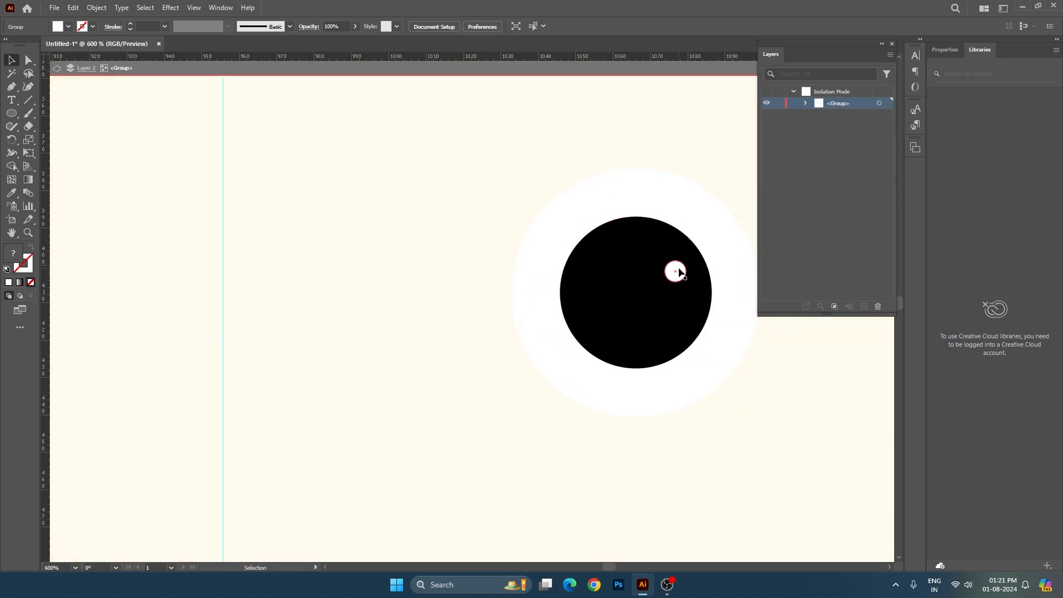
left_click(679, 273)
key("shift+Left")
key("shift+Left")
key("shift+Left")
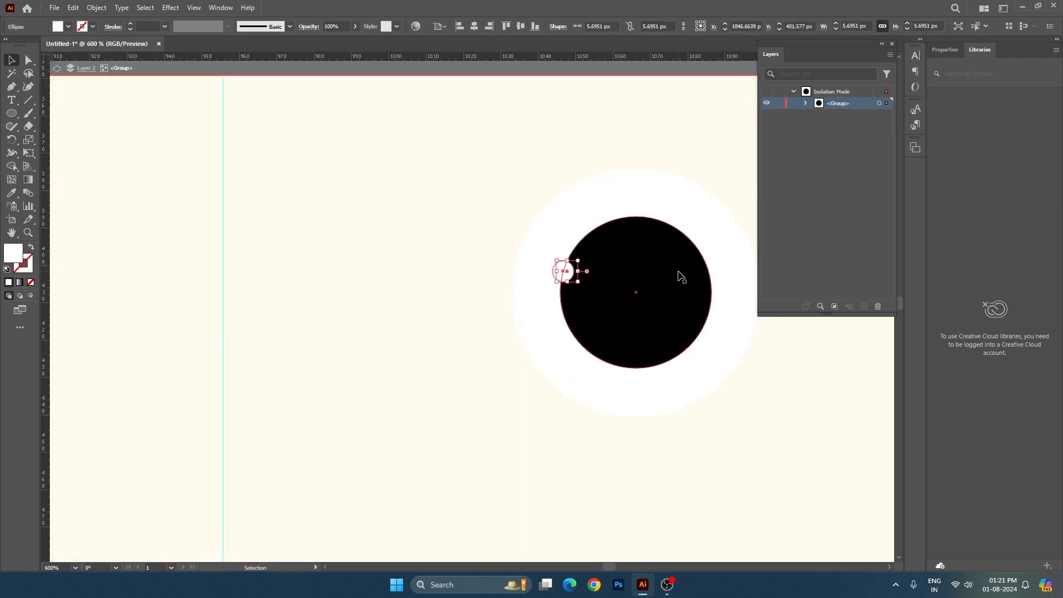
key("Right")
key("Right")
key("Right")
key("Right")
key("Right")
key("Right")
key("Right")
key("Escape")
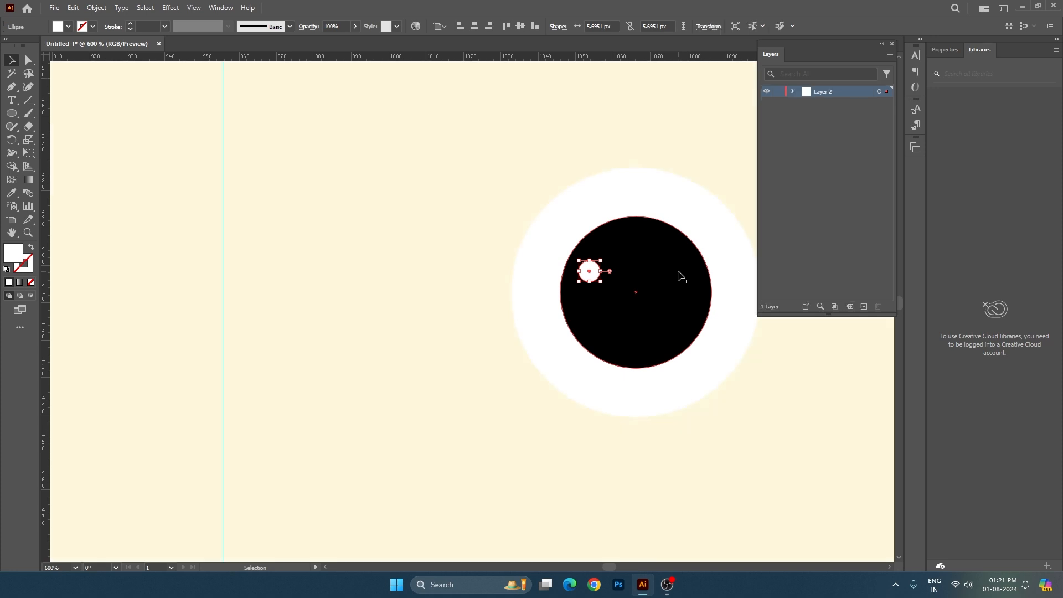
left_click(771, 368)
- Draw a nose rectangle about 52 by 103 px at the guide, reaching from below the eyes to the navy circle's upper edge
key("ctrl+0")
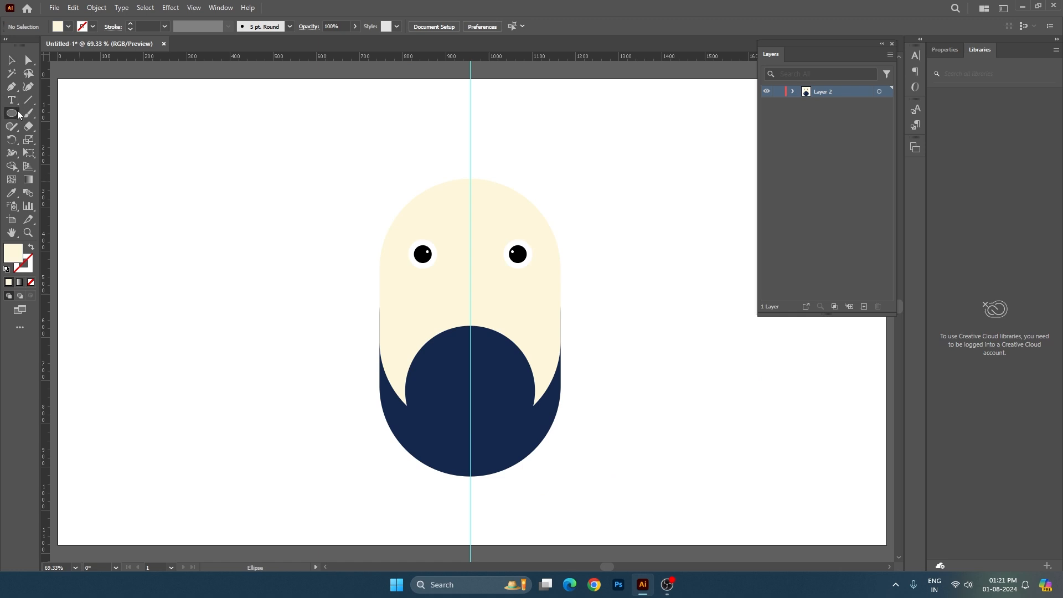
left_click_drag(11, 113, 55, 112)
left_click_drag(462, 286, 485, 327)
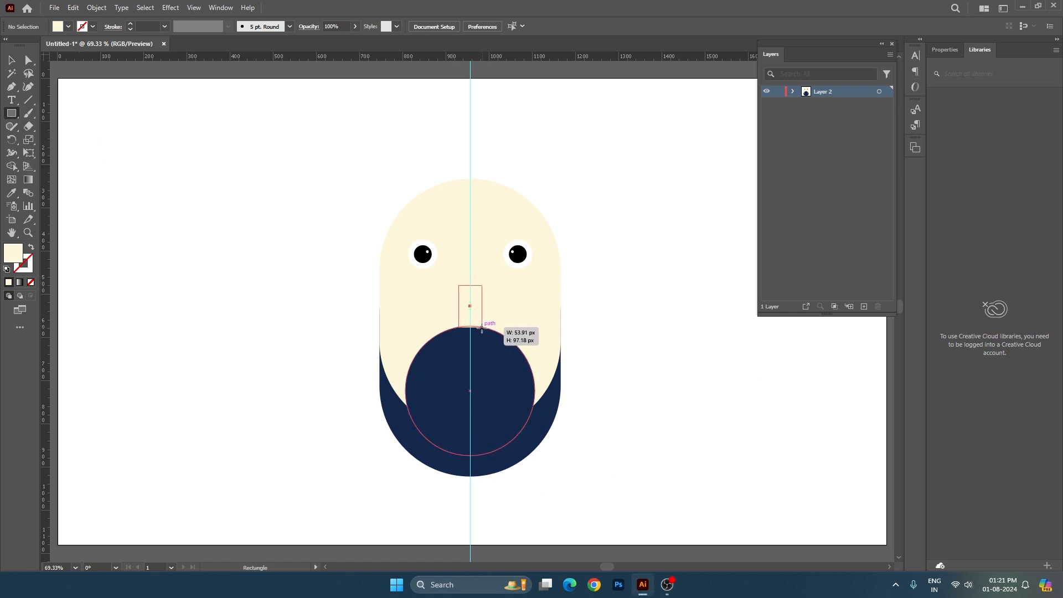
left_click_drag(481, 329, 481, 331)
key("v")
- Fill the nose rectangle with the tan colour EFD78B
double_click(15, 253)
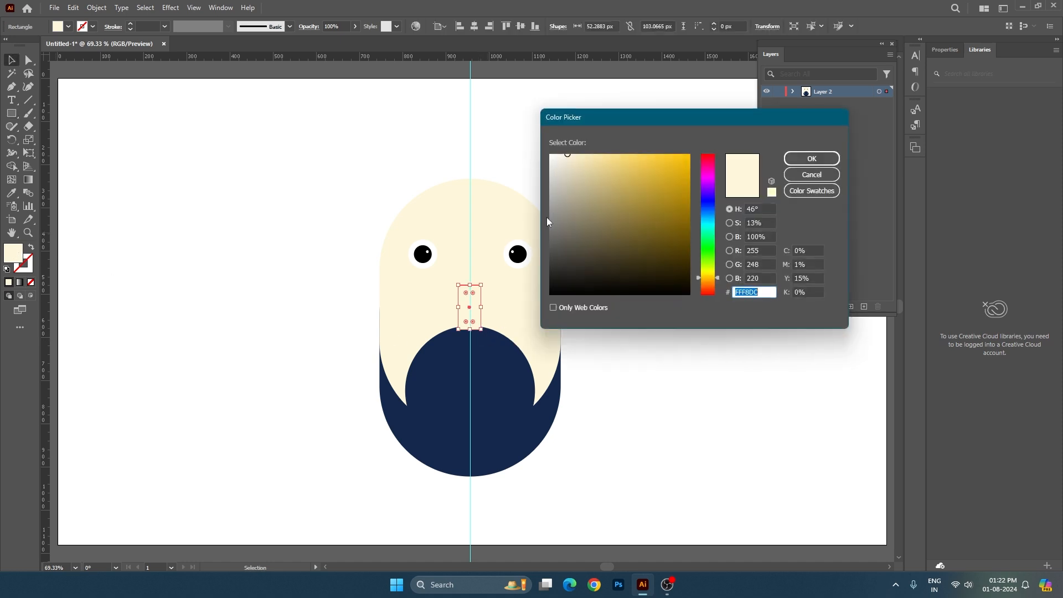
left_click_drag(600, 161, 604, 154)
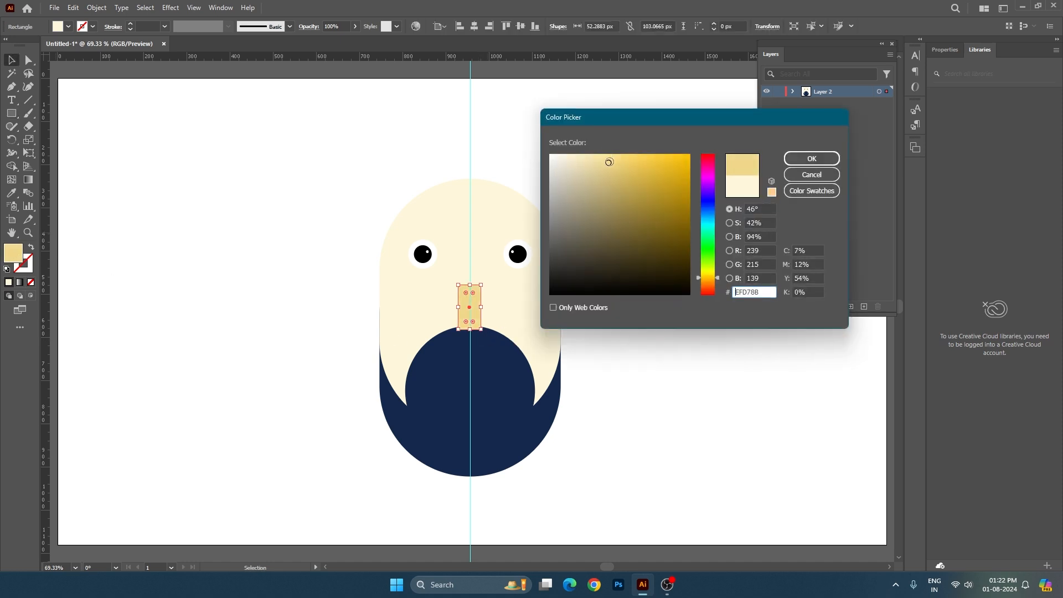
left_click(809, 160)
- Round the nose rectangle's corners fully to a radius of about 26 px and centre it on the vertical guide
scroll(457, 328, "up", 3)
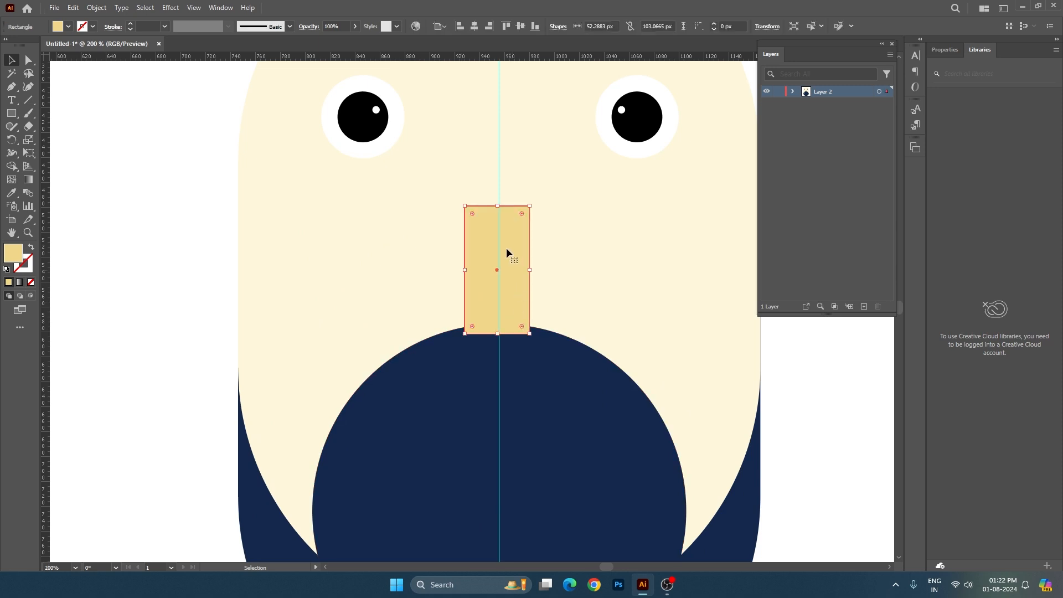
left_click_drag(473, 214, 520, 289)
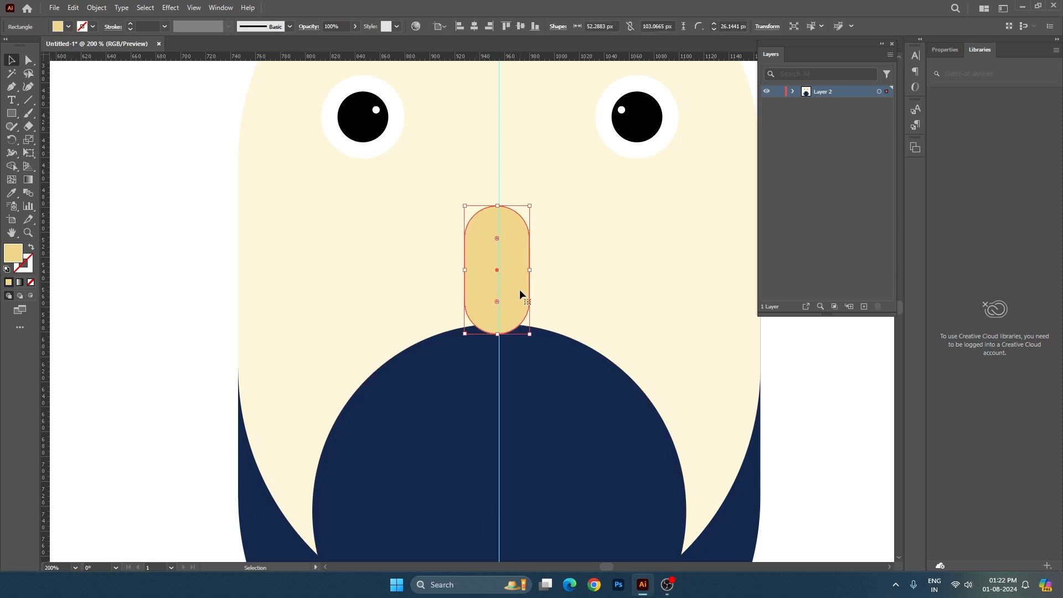
key("ctrl+z")
scroll(481, 220, "up", 2)
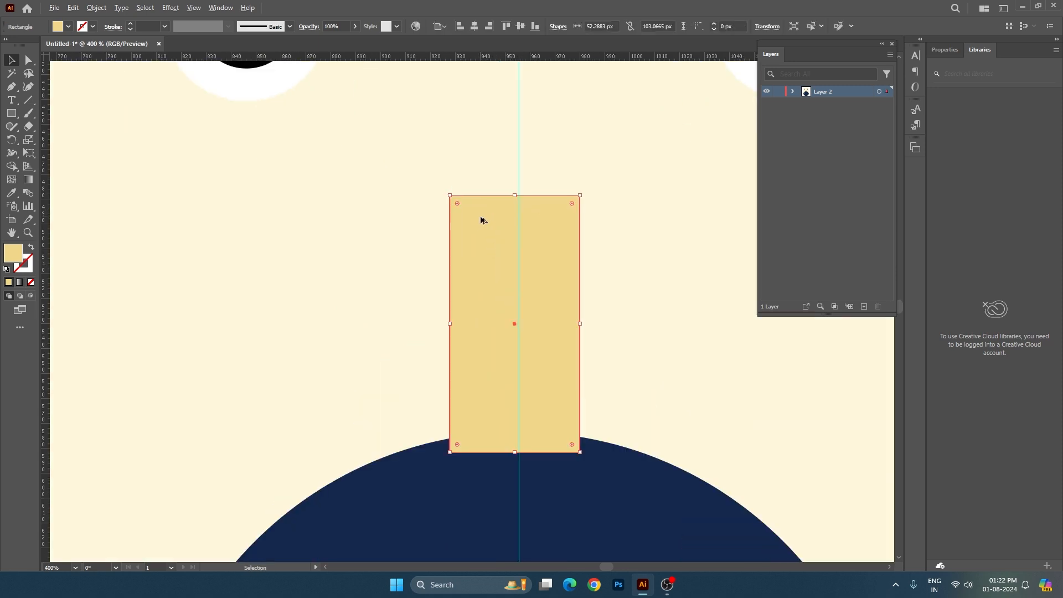
left_click_drag(457, 206, 531, 317)
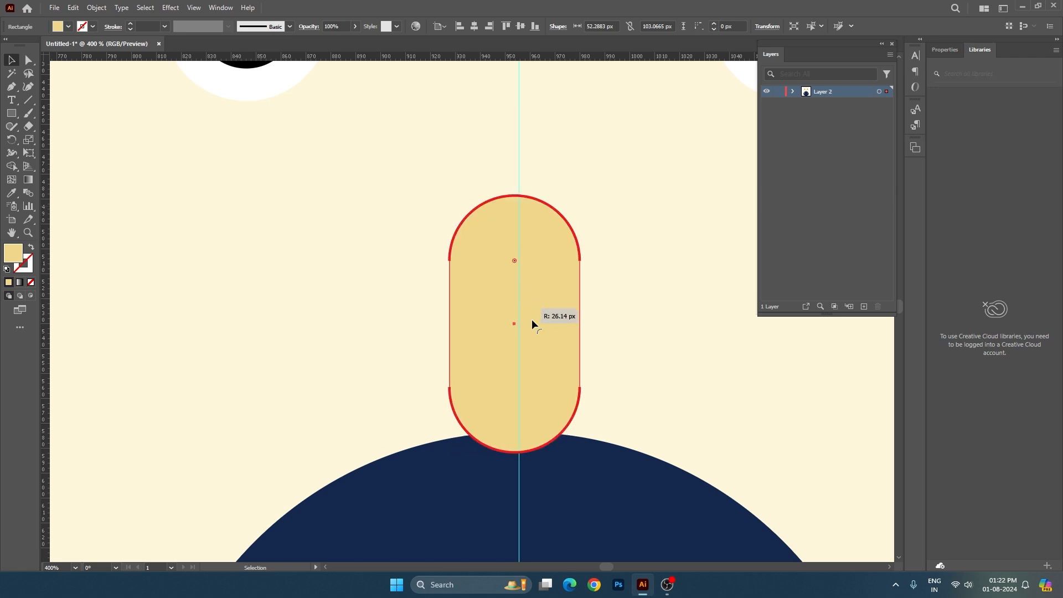
scroll(531, 305, "down", 1)
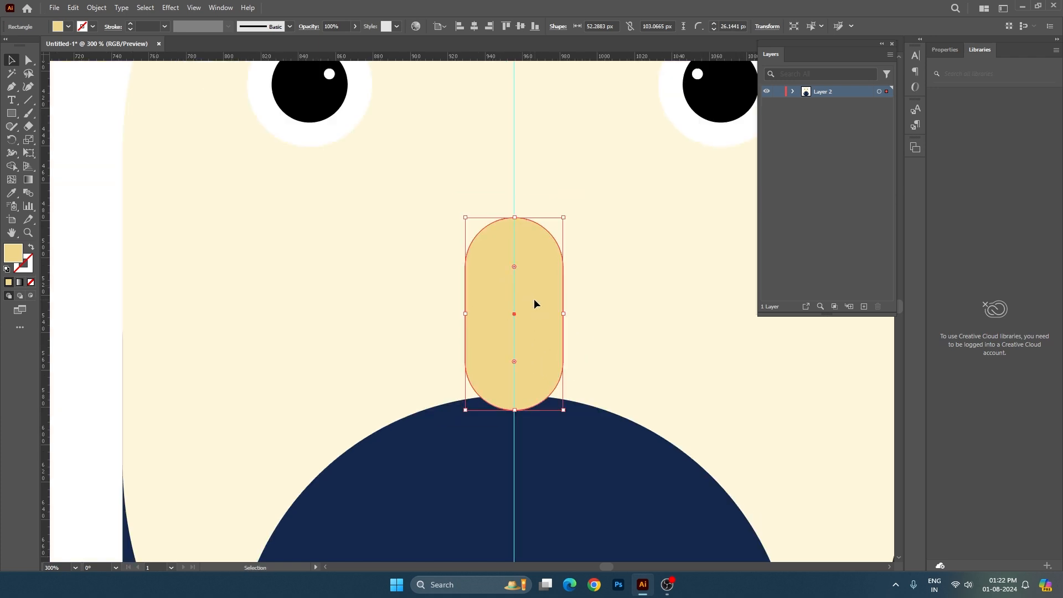
scroll(533, 302, "down", 3)
left_click_drag(536, 300, 534, 300)
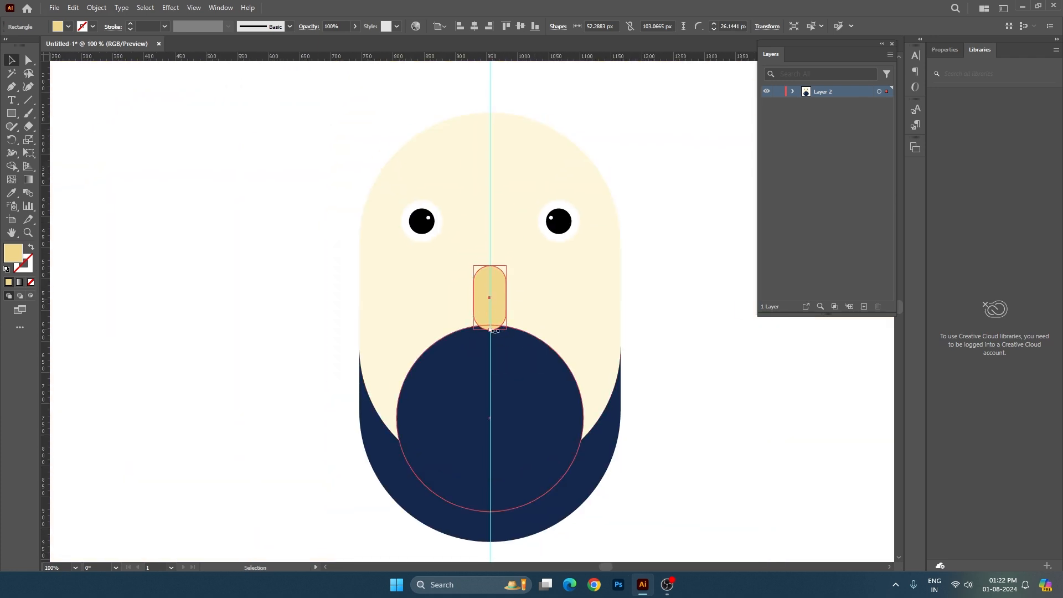
- Resize the nose pill to about 44.6 px wide and 117.5 px tall
left_click_drag(491, 334, 492, 339)
key("ctrl+z")
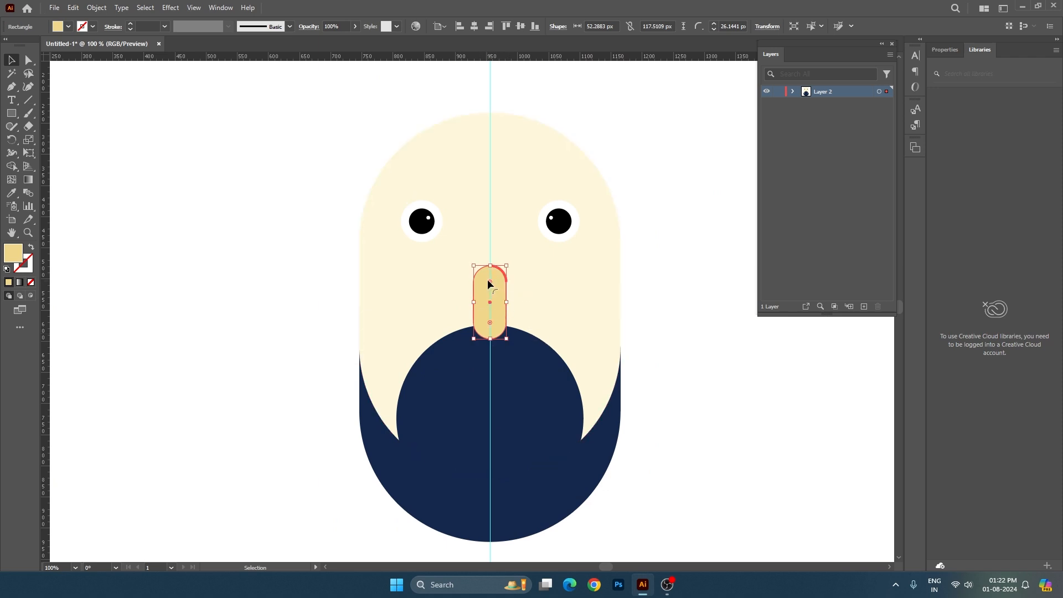
left_click_drag(488, 284, 474, 265)
left_click_drag(507, 301, 509, 350)
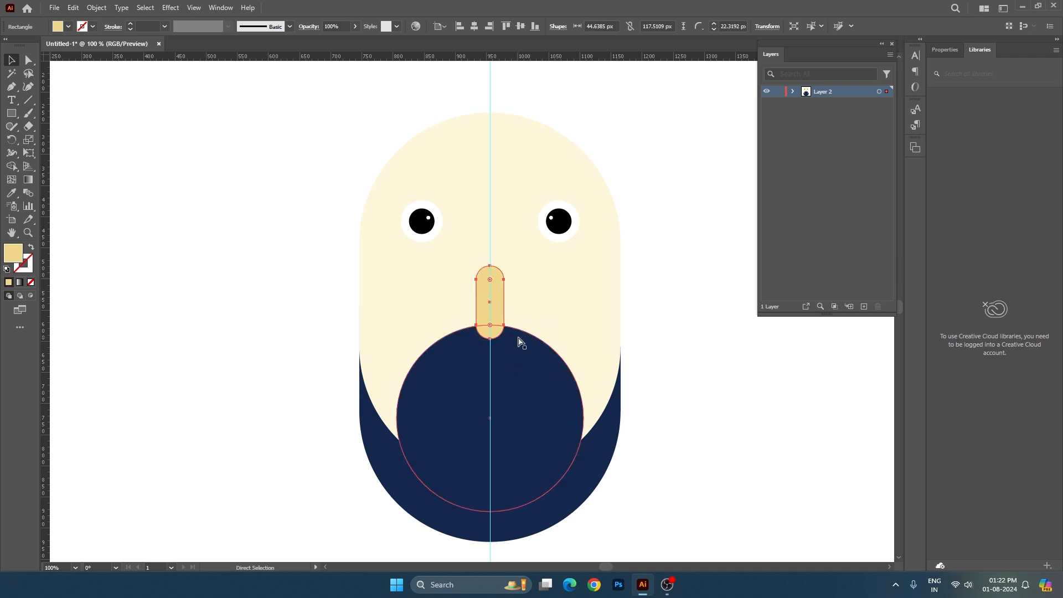
- Make a copy of the nose pill rotated 90° and lower it across the nose's lower part
left_click_drag(506, 262, 553, 327)
key("shift+Down")
key("shift+Down")
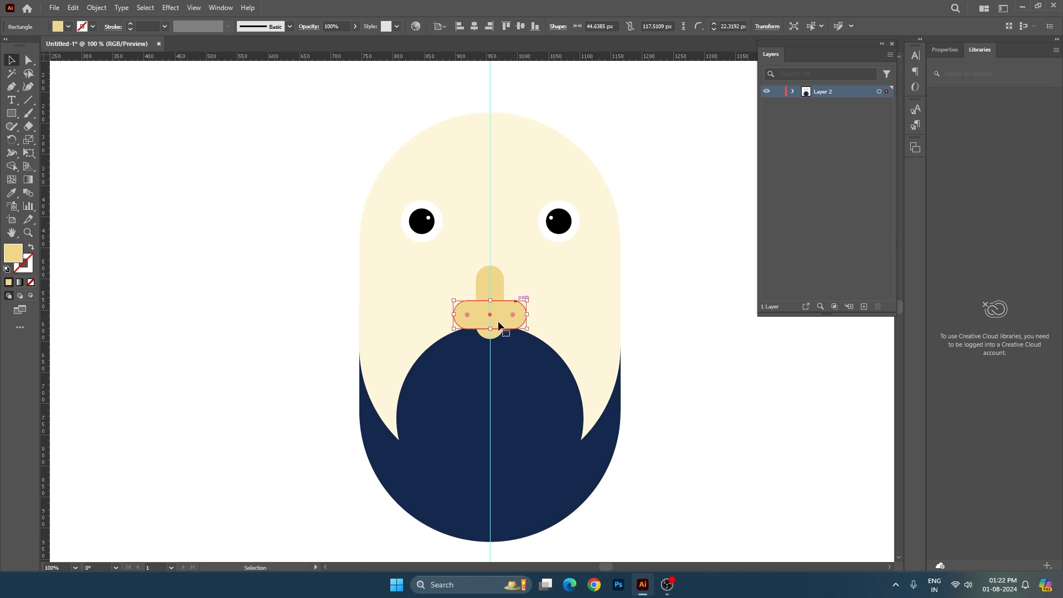
left_click(655, 344)
- Fill the horizontal nose pill with a slightly darker tan
left_click(510, 315)
double_click(14, 254)
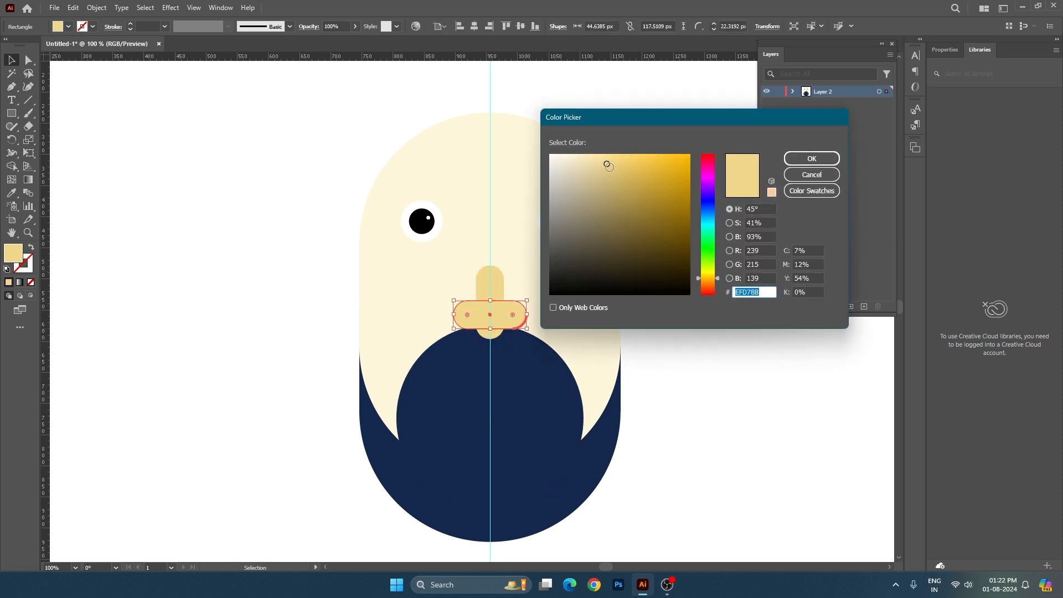
left_click(609, 167)
left_click(811, 158)
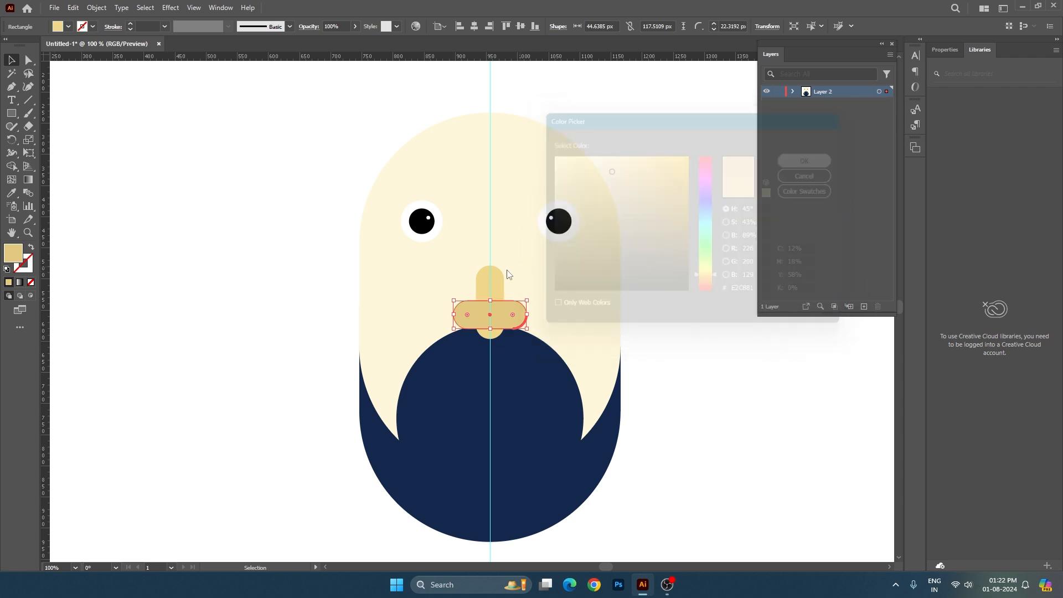
- Hide the guides and bring the vertical nose pill in front of the horizontal one
left_click(495, 286)
key("ctrl+semicolon")
key("ctrl+shift+a")
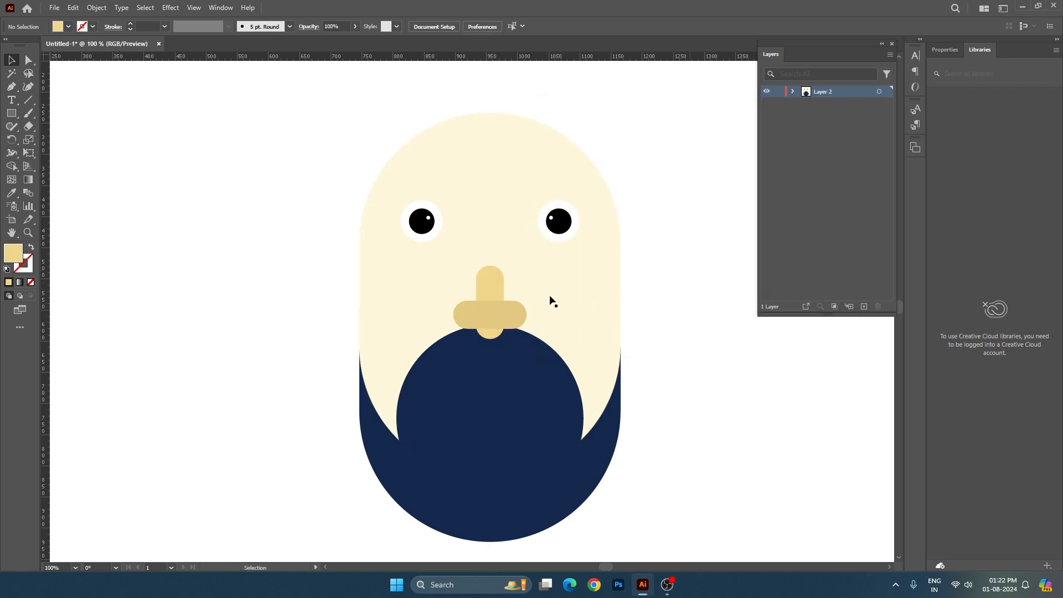
right_click(501, 288)
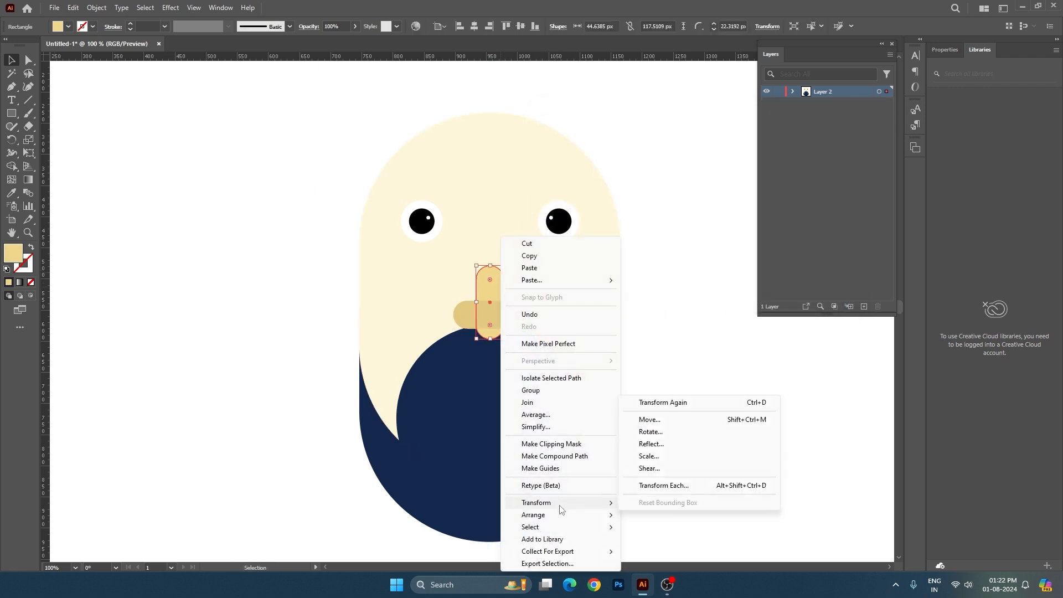
mouse_move(604, 514)
left_click(666, 520)
key("ctrl+shift+a")
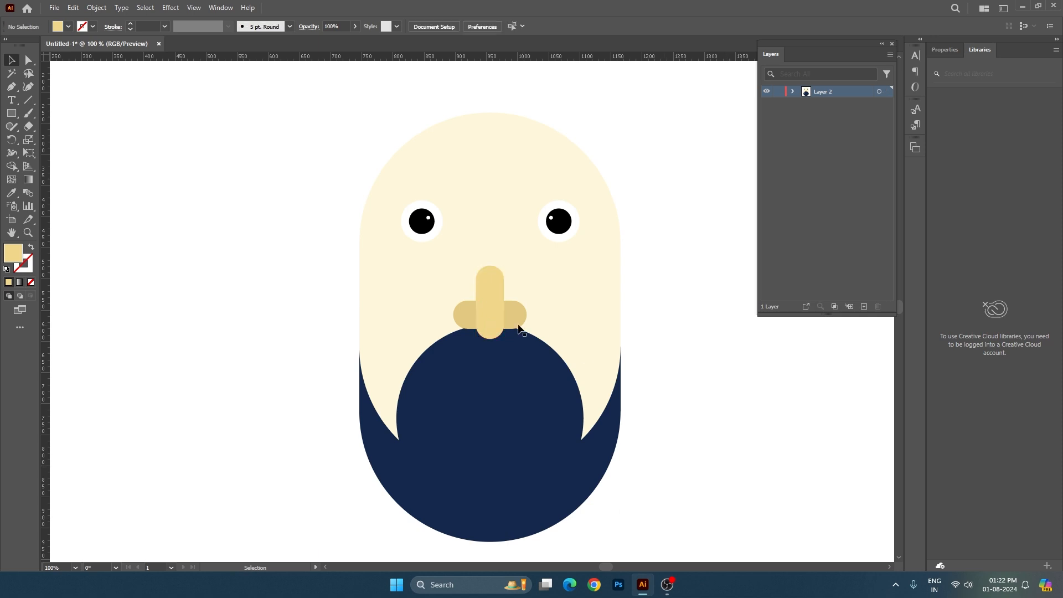
- Group the vertical and horizontal nose pills into one object
left_click(515, 310)
left_click(498, 290, "shift")
key("ctrl+g")
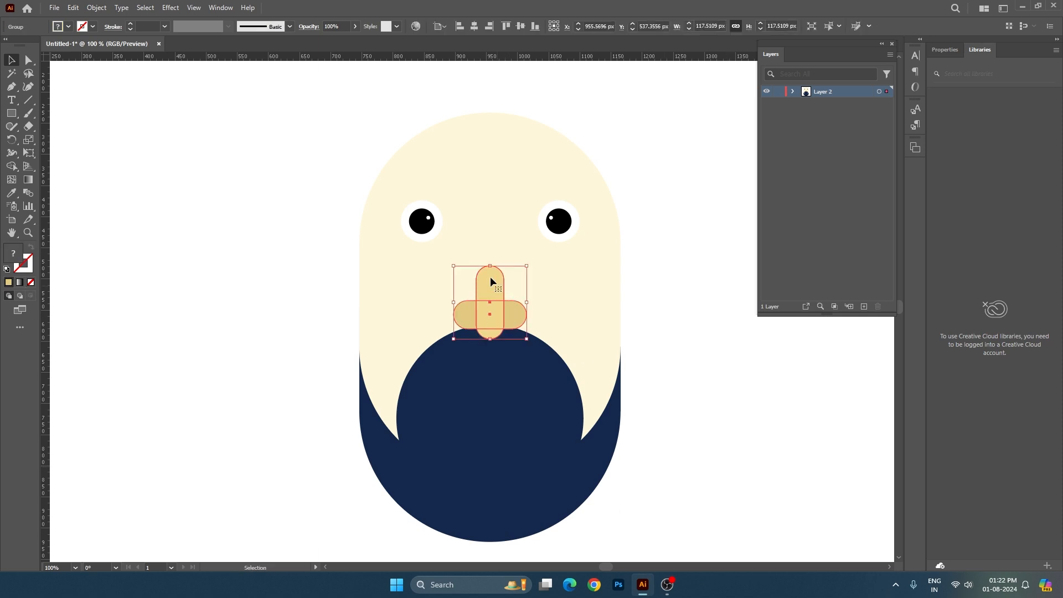
left_click(675, 308)
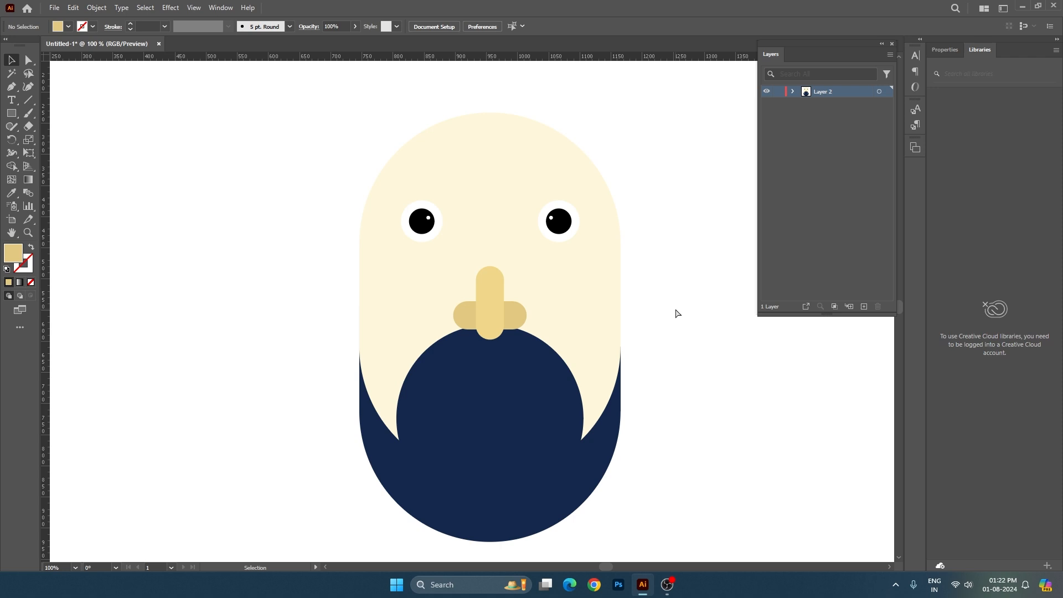
key("ctrl+0")
left_click(557, 357)
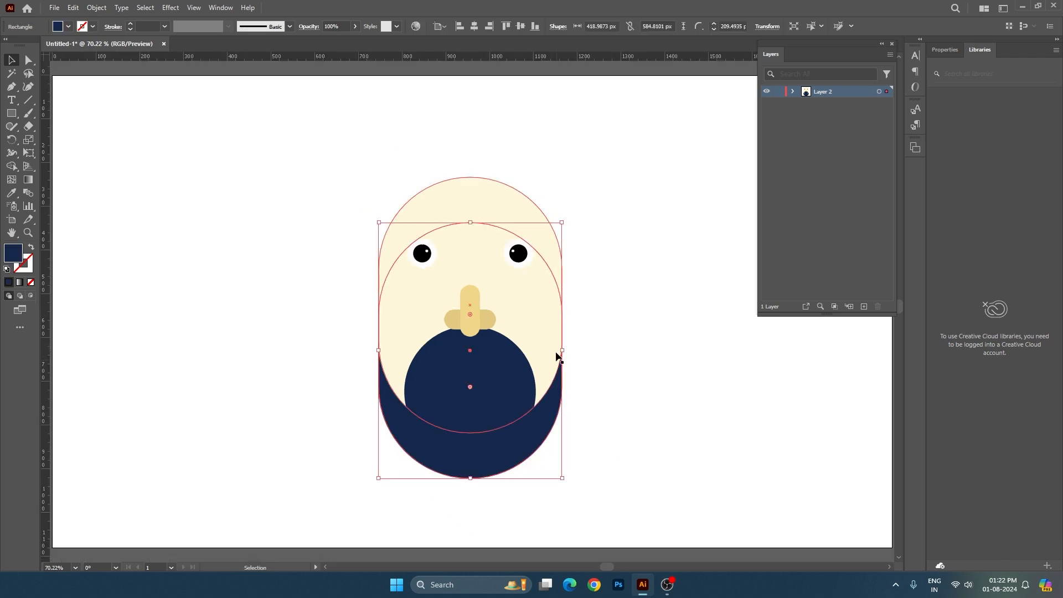
scroll(561, 352, "up", 5)
mouse_move(566, 349)
left_mouse_down()
mouse_move(560, 356)
mouse_move(556, 337)
left_mouse_up()
left_click(674, 349)
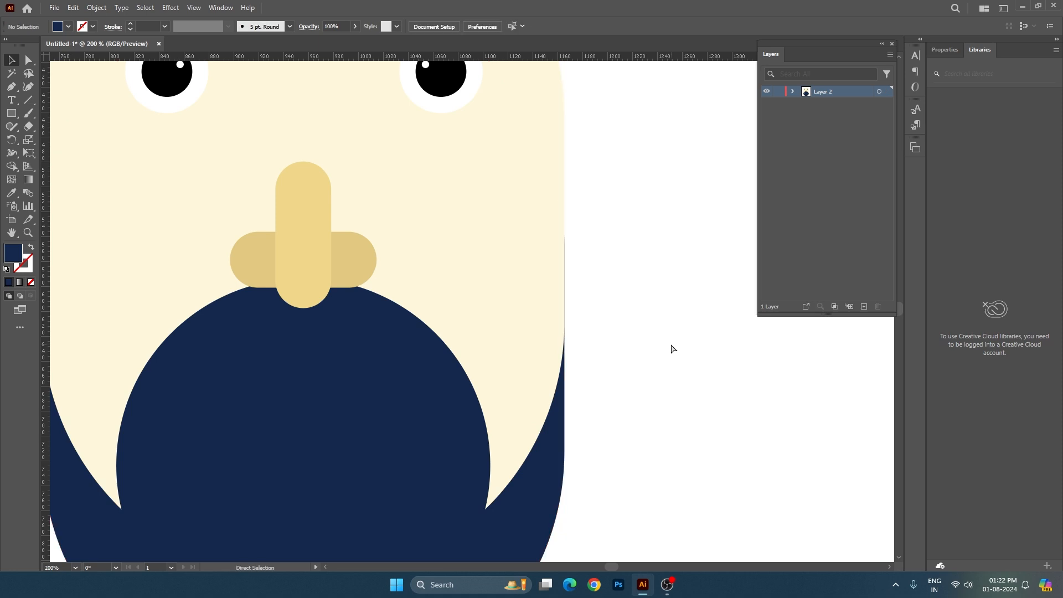
- Draw a navy circle about 170 px in diameter on the empty artboard to the left of the face
key("ctrl+0")
left_click_drag(15, 117, 44, 140)
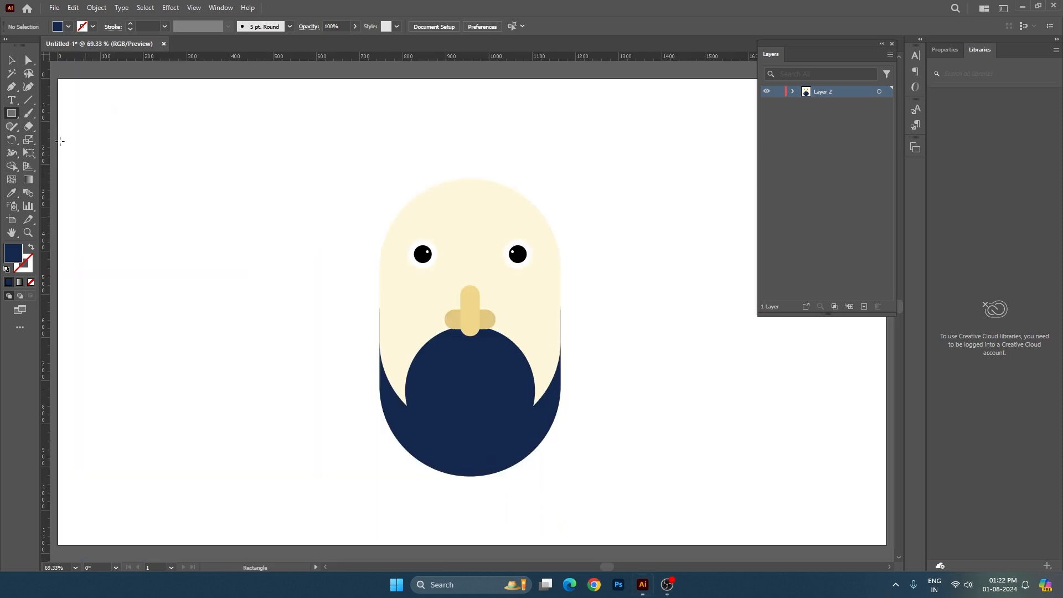
mouse_move(219, 263)
left_mouse_down()
mouse_move(302, 359)
mouse_move(293, 335)
left_mouse_up()
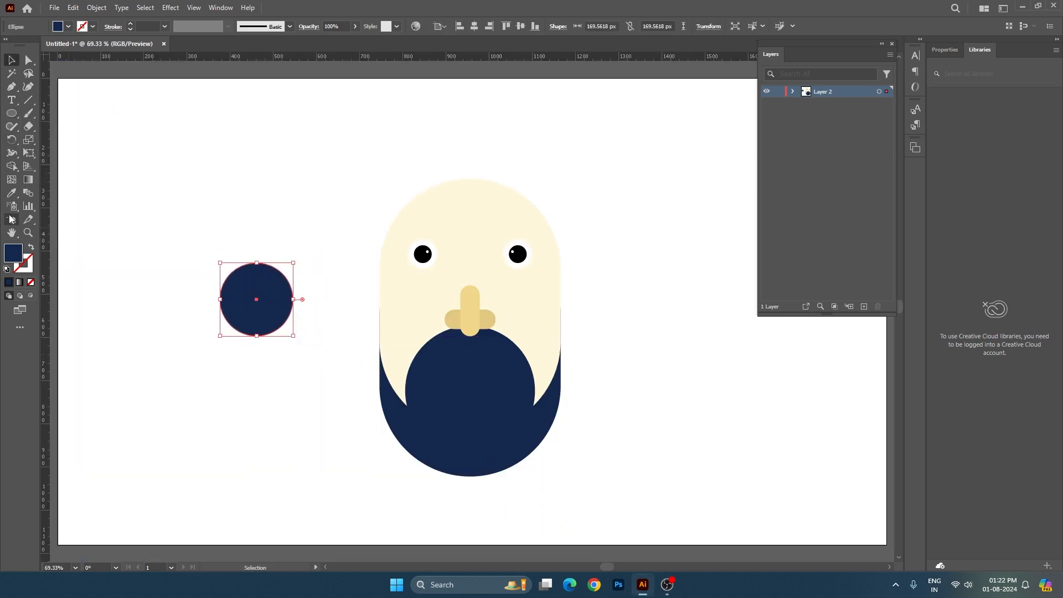
- Cut the navy circle at its two side anchors with the Scissors tool and delete the lower half
left_click_drag(26, 132, 85, 158)
scroll(237, 297, "up", 4)
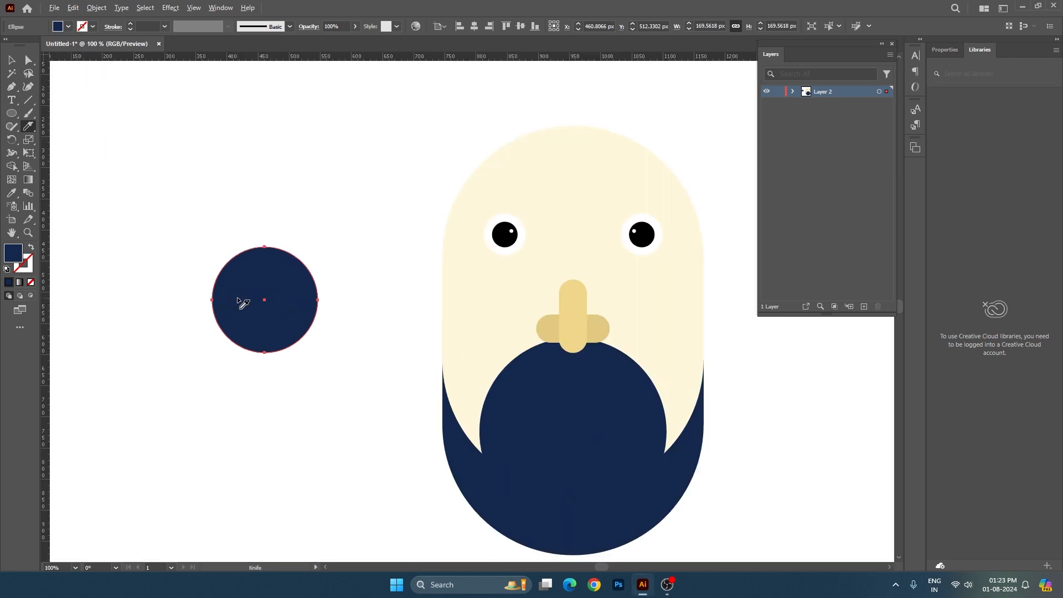
mouse_move(28, 126)
left_mouse_down()
mouse_move(66, 152)
mouse_move(78, 143)
left_mouse_up()
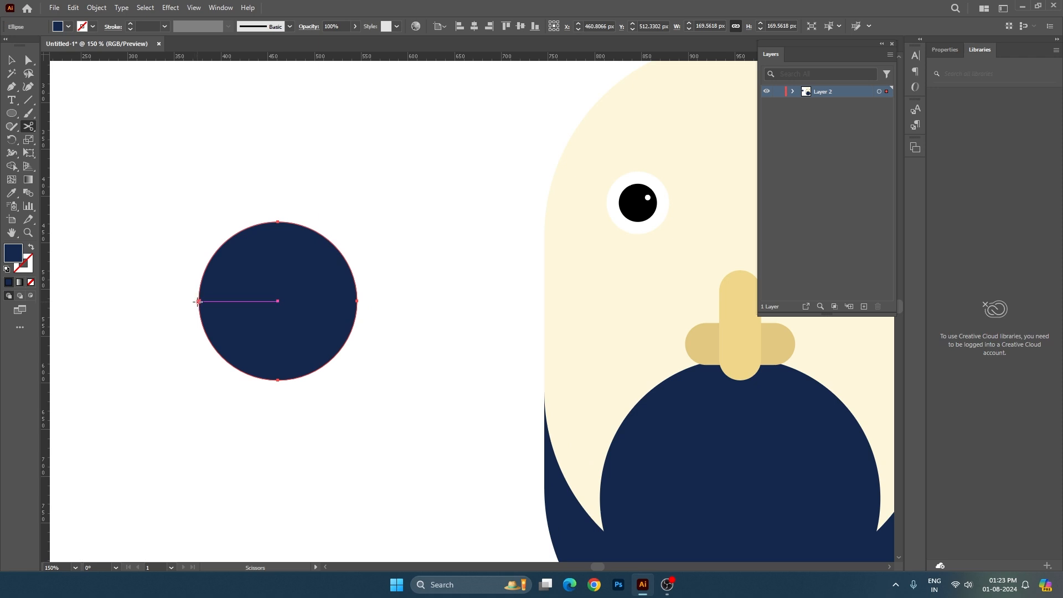
left_click(198, 301)
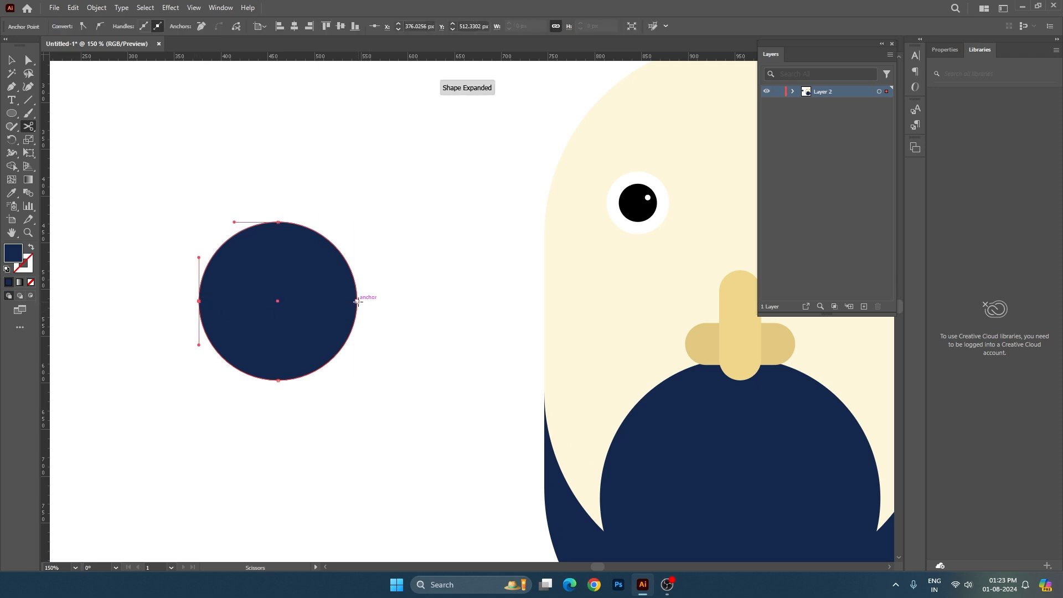
key("v")
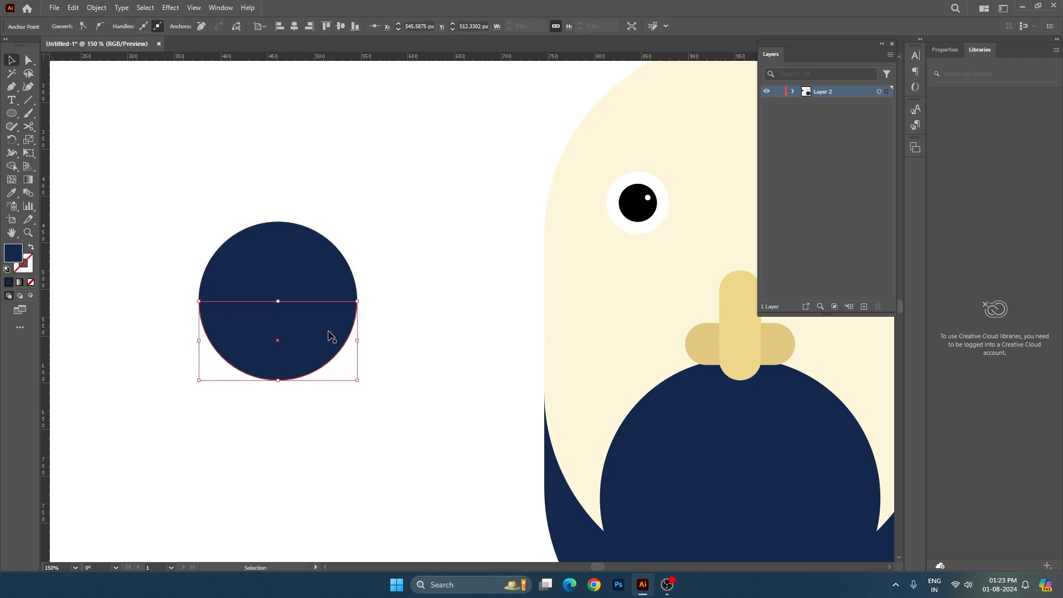
left_click_drag(330, 336, 330, 358)
key("Delete")
- Move the remaining semicircle onto the beard and fill it with white
key("ctrl+0")
left_click_drag(266, 299, 486, 399)
key("i")
left_click(623, 402)
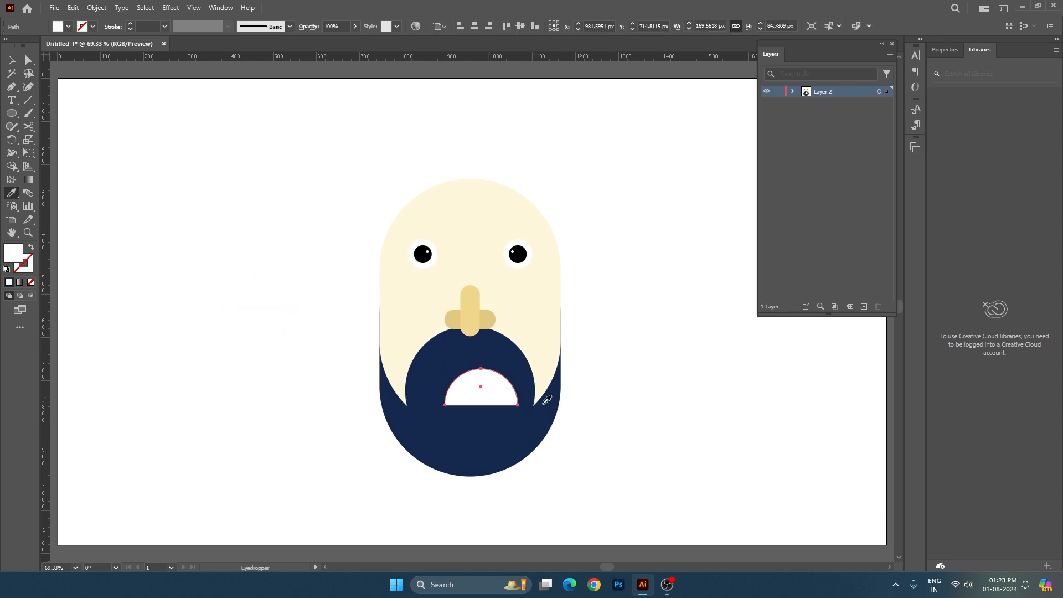
key("v")
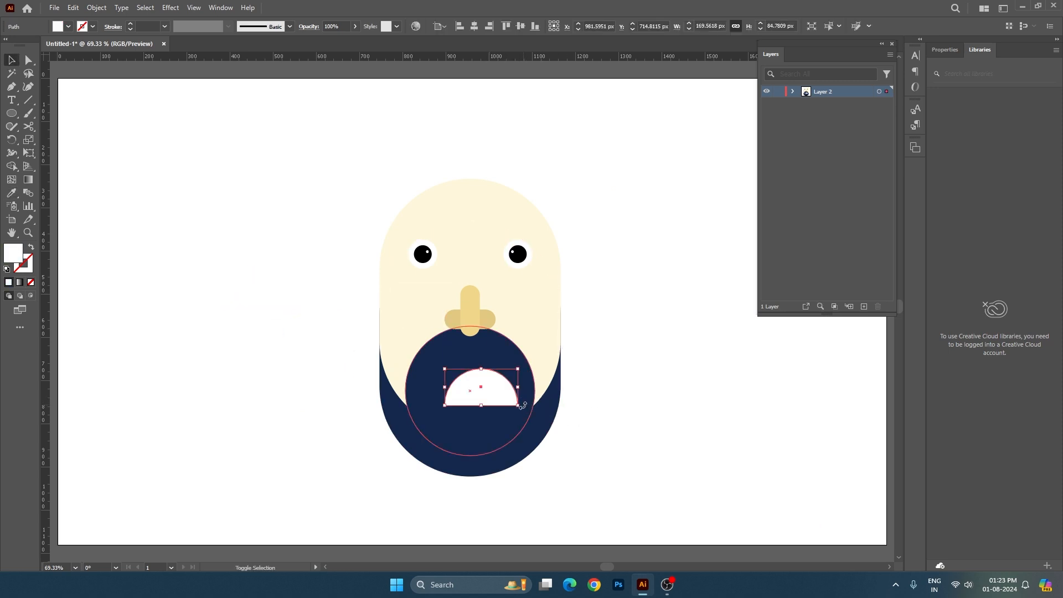
- Flip the white semicircle so its flat edge is on top and centre it under the nose as a smiling mouth
left_click_drag(519, 401, 473, 400)
key("a")
key("v")
scroll(473, 396, "up", 3)
left_click_drag(487, 364, 487, 354)
key("ctrl+0")
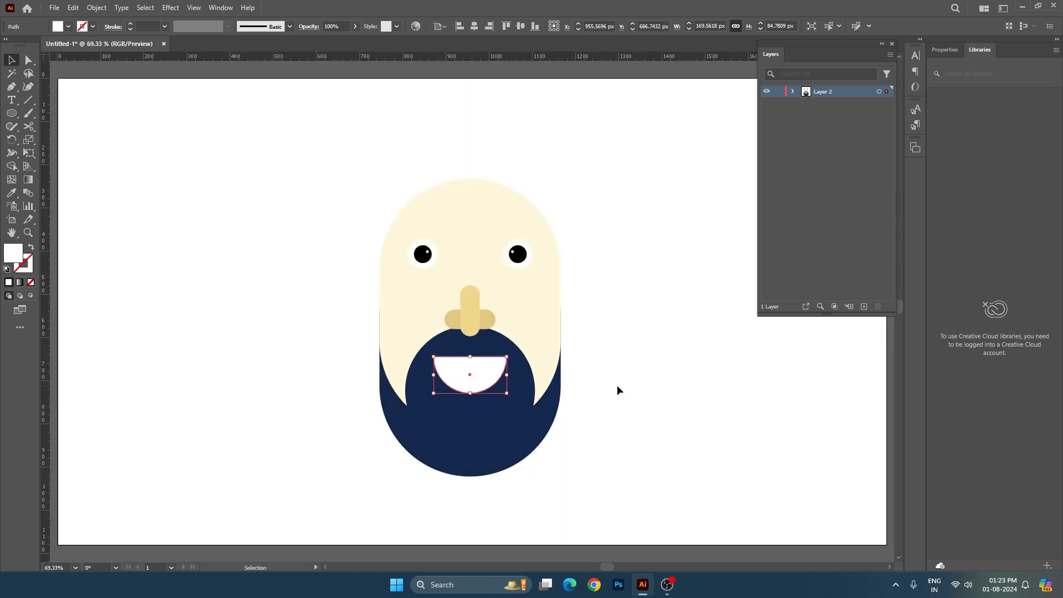
left_click(617, 385)
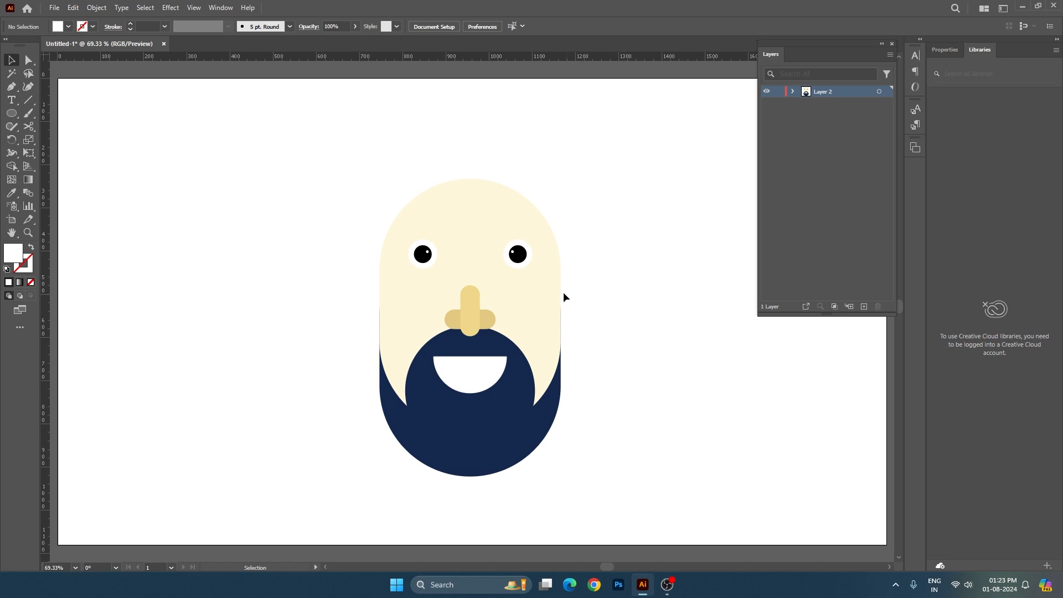
- Narrow the large navy beard shape slightly on both sides so it sits just inside the face's width
left_click(552, 397)
left_click_drag(470, 313, 437, 153)
left_click_drag(561, 349, 557, 349)
left_click_drag(415, 256, 652, 446)
left_click(638, 320)
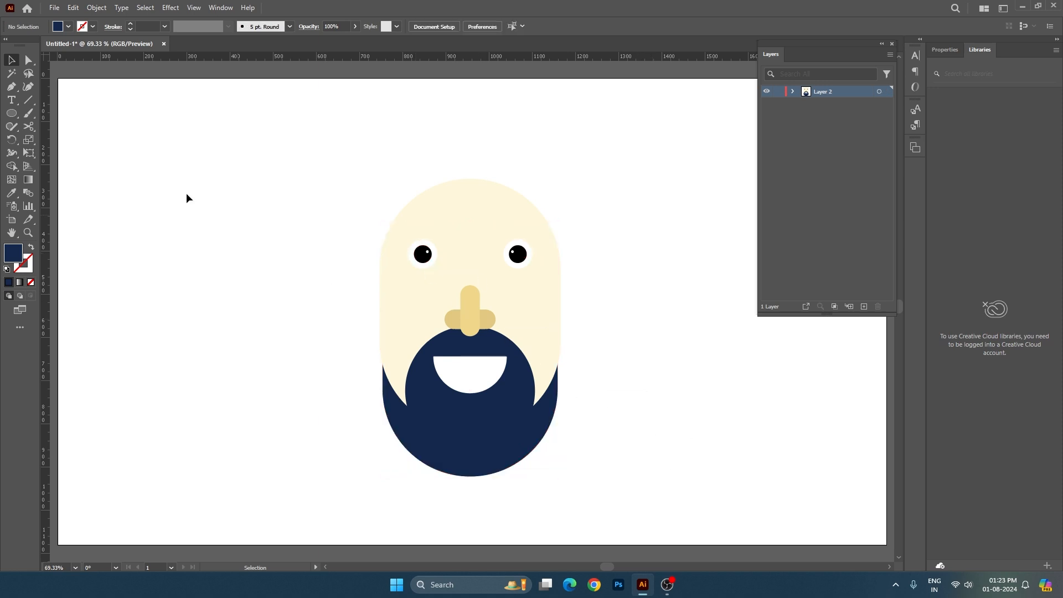
- Draw a circle about 86 px in diameter to the right of the face and fill it with the nose's darker tan
left_click(11, 113)
left_click_drag(576, 255, 614, 294)
key("i")
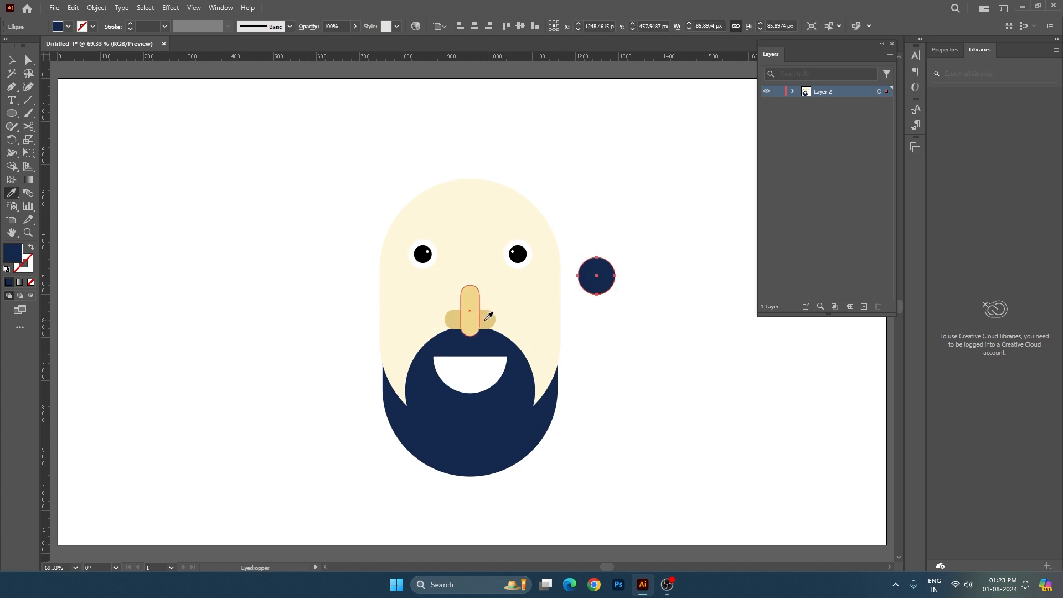
left_click(489, 315)
key("v")
- Move the tan circle onto the face's right edge and send it to the back as an ear
scroll(605, 303, "up", 1)
left_click_drag(592, 268, 544, 276)
right_click(544, 275)
mouse_move(606, 509)
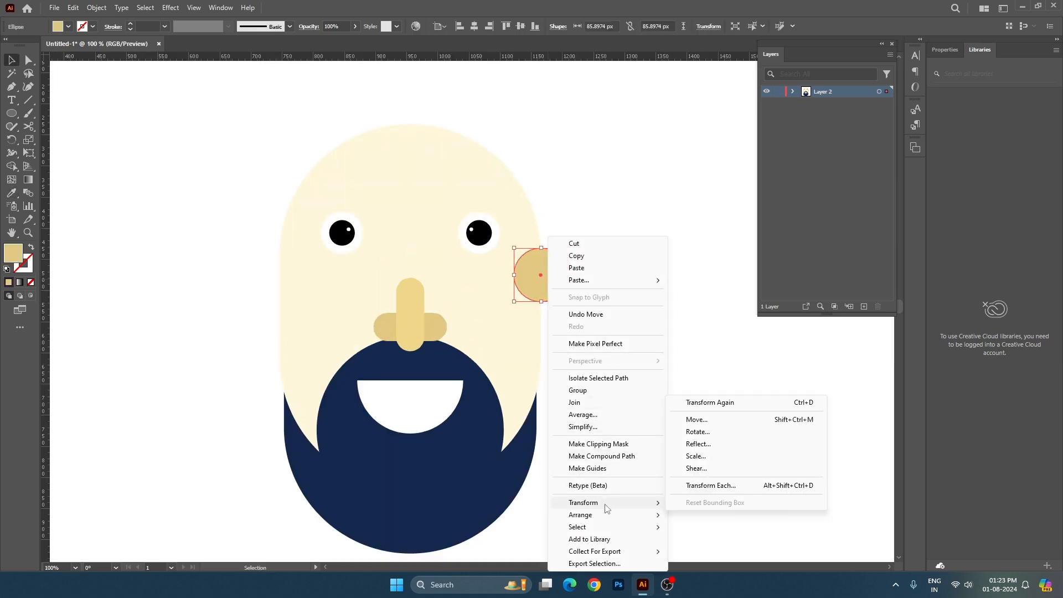
left_click(711, 548)
left_click(565, 288)
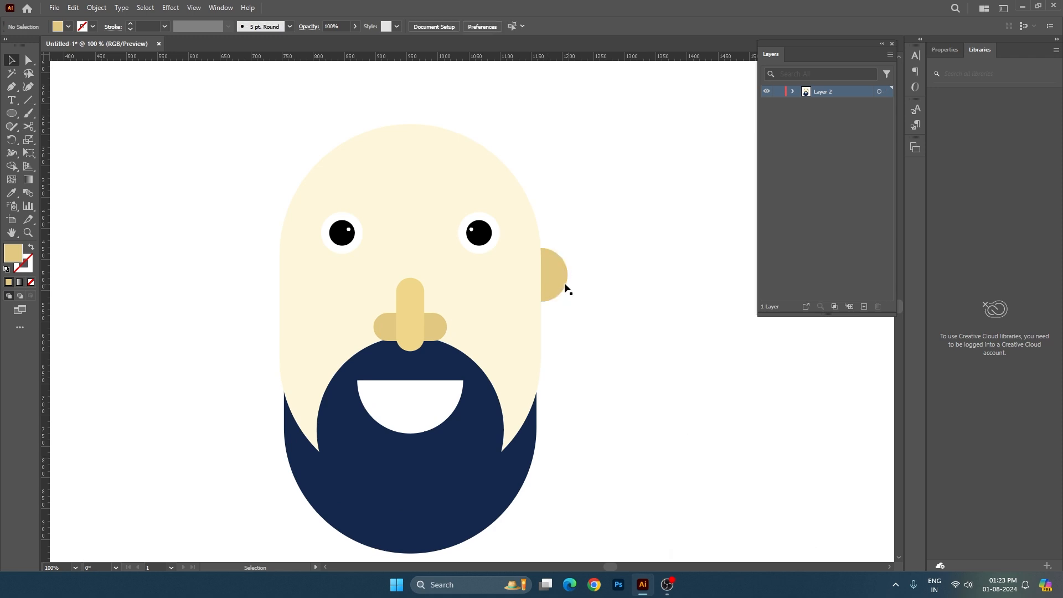
- Shift the ear slightly down and place a level copy of it on the face's left edge
left_click_drag(560, 279, 559, 281)
scroll(600, 296, "left", 2)
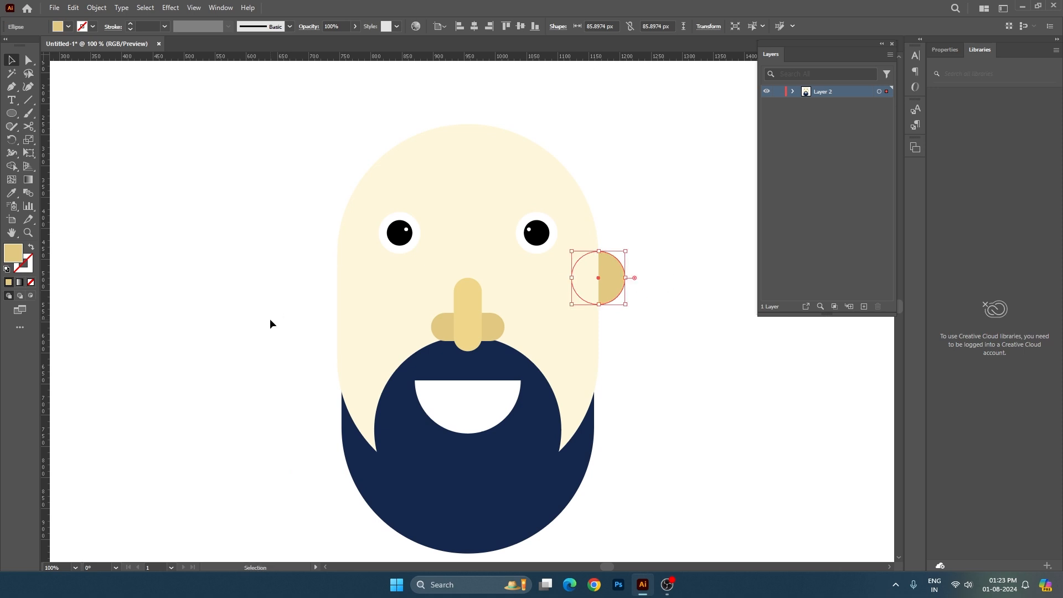
key("shift+Left")
key("shift+Left")
key("shift+Left")
key("shift+Left")
key("shift+Left")
key("shift+Left")
key("shift+Left")
key("shift+Left")
key("shift+Left")
key("shift+Left")
key("shift+Left")
key("shift+Left")
key("shift+Left")
key("shift+Left")
key("shift+Left")
key("shift+Left")
key("shift+Left")
key("shift+Left")
key("shift+Left")
key("shift+Left")
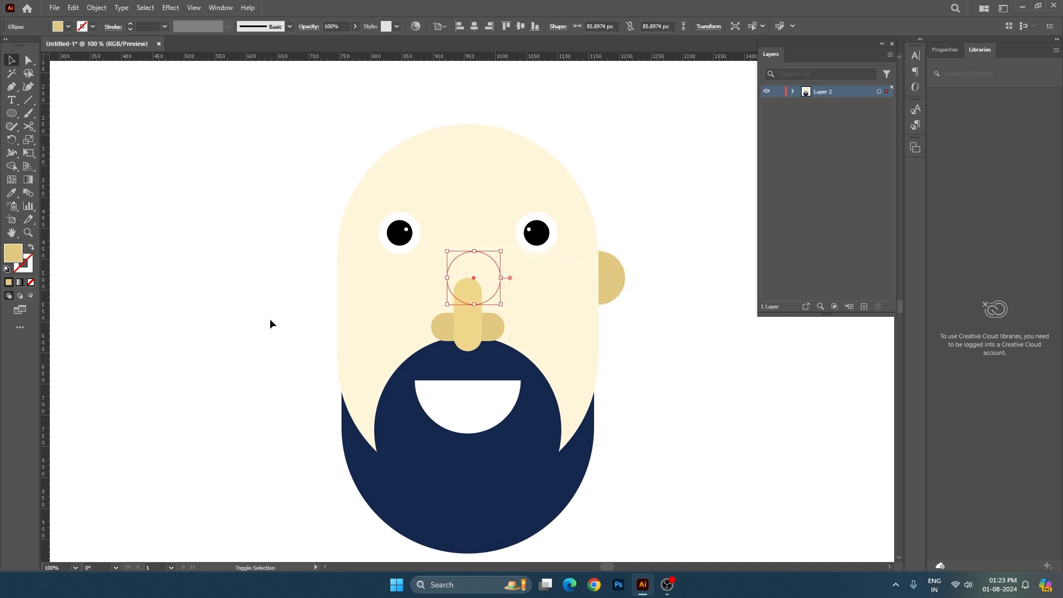
key("shift+Left")
key("shift+Left")
key("shift+Left")
key("shift+Left")
key("shift+Left")
key("shift+Left")
key("shift+Left")
key("shift+Left")
key("shift+Left")
key("shift+Left")
key("shift+Left")
key("shift+Left")
key("shift+Left")
key("shift+Left")
key("shift+Left")
key("shift+Left")
key("shift+Left")
key("shift+Left")
key("shift+Left")
key("shift+Left")
key("shift+Right")
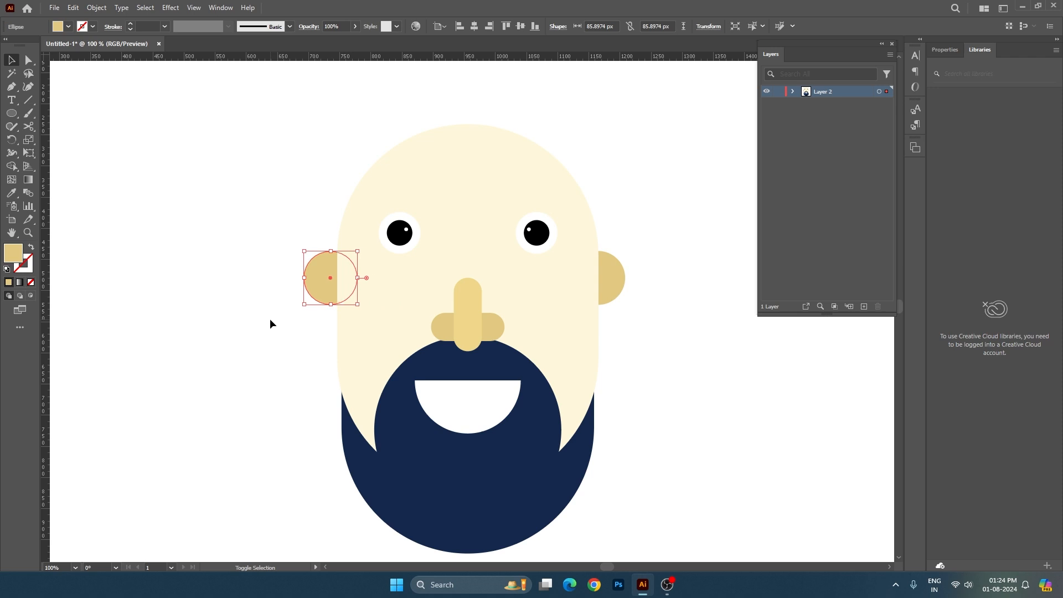
key("shift+Right")
key("ctrl+0")
left_click(756, 384)
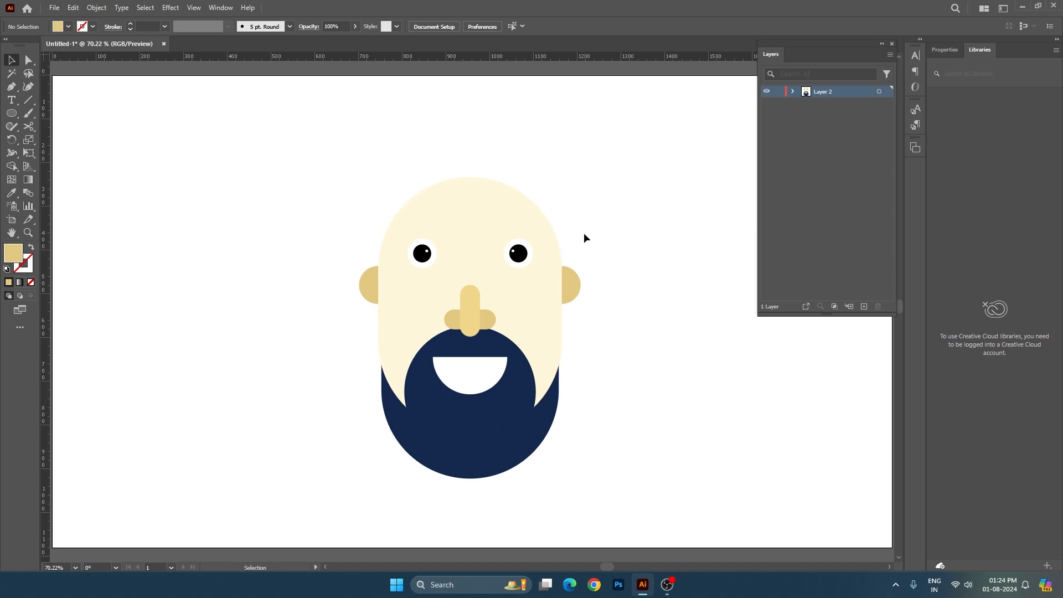
- Draw a thin rectangle about 58 px by 5 px above the left eye and fill it with the pupil's black
key("ctrl+plus")
key("ctrl+plus")
left_click_drag(421, 158, 377, 236)
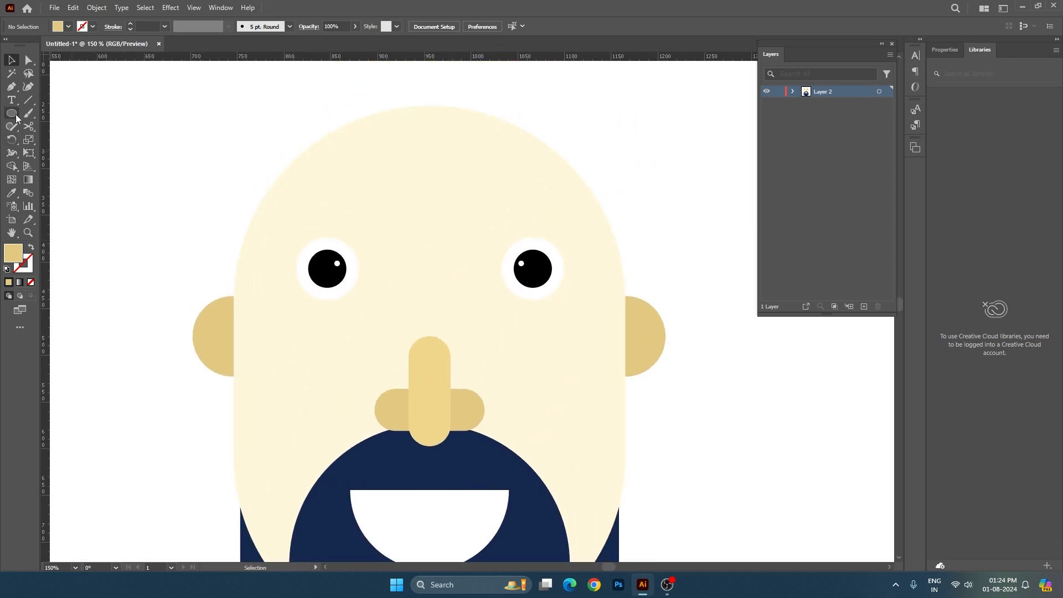
left_click_drag(13, 114, 51, 116)
mouse_move(297, 217)
left_mouse_down()
mouse_move(364, 220)
mouse_move(352, 224)
left_mouse_up()
key("i")
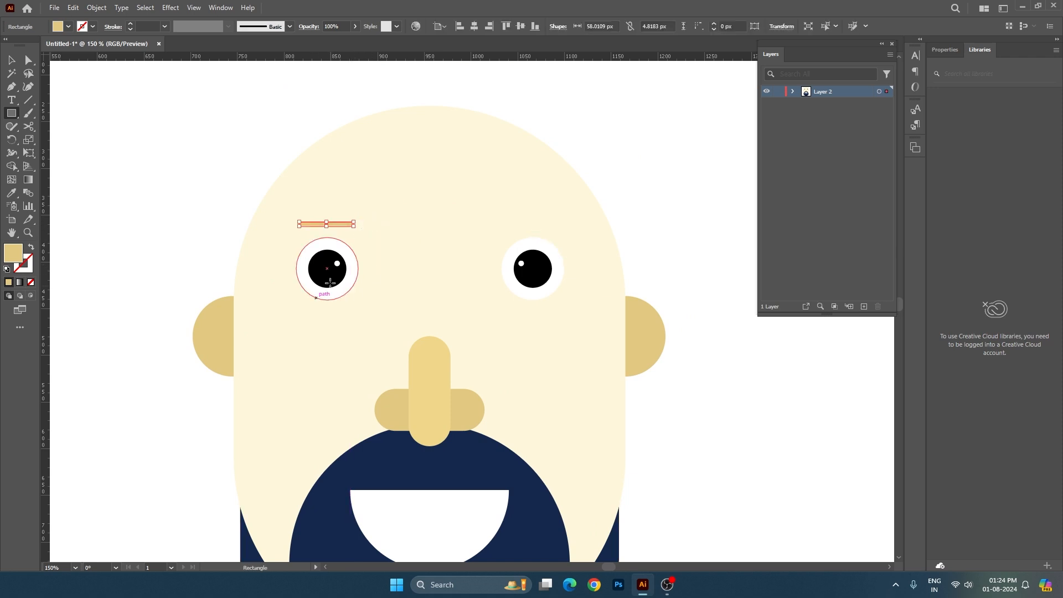
left_click(321, 268)
key("v")
- Centre the black eyebrow over the left eye and place a copy of it above the right eye
scroll(319, 264, "up", 3)
scroll(319, 260, "up", 1)
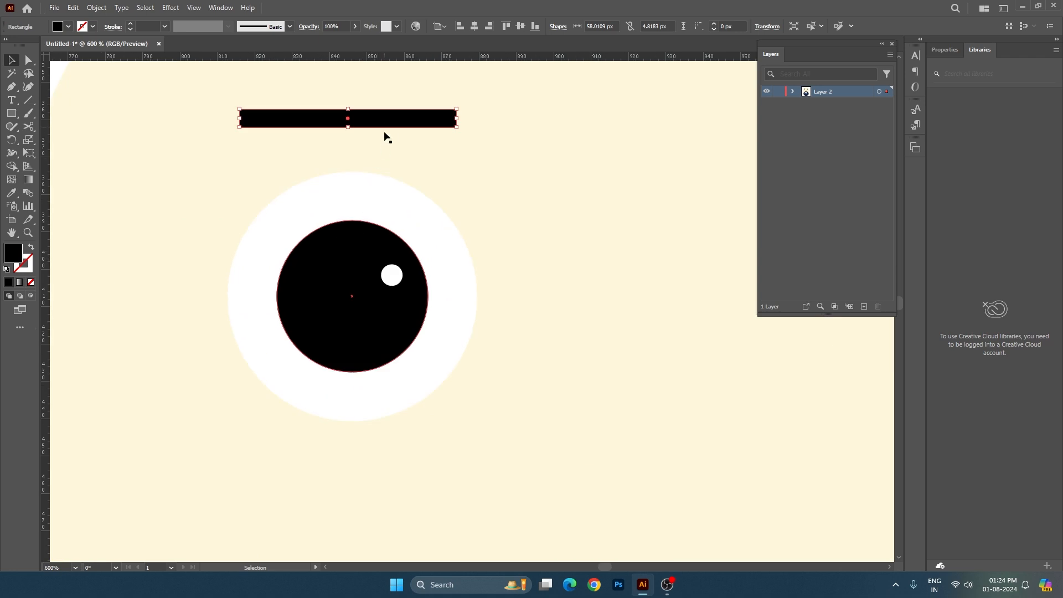
left_click_drag(382, 122, 389, 135)
scroll(389, 134, "down", 3)
left_click_drag(504, 161, 415, 269)
key("ctrl+c")
key("ctrl+v")
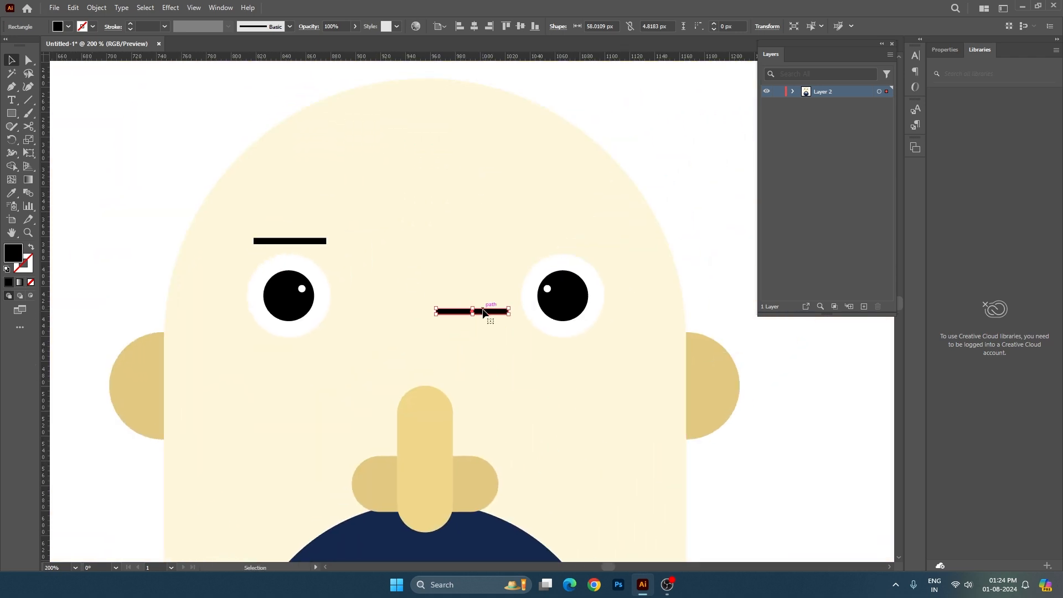
left_click_drag(487, 310, 574, 238)
- Align the two eyebrows along their top edges and hide the guides
left_click(317, 242, "shift")
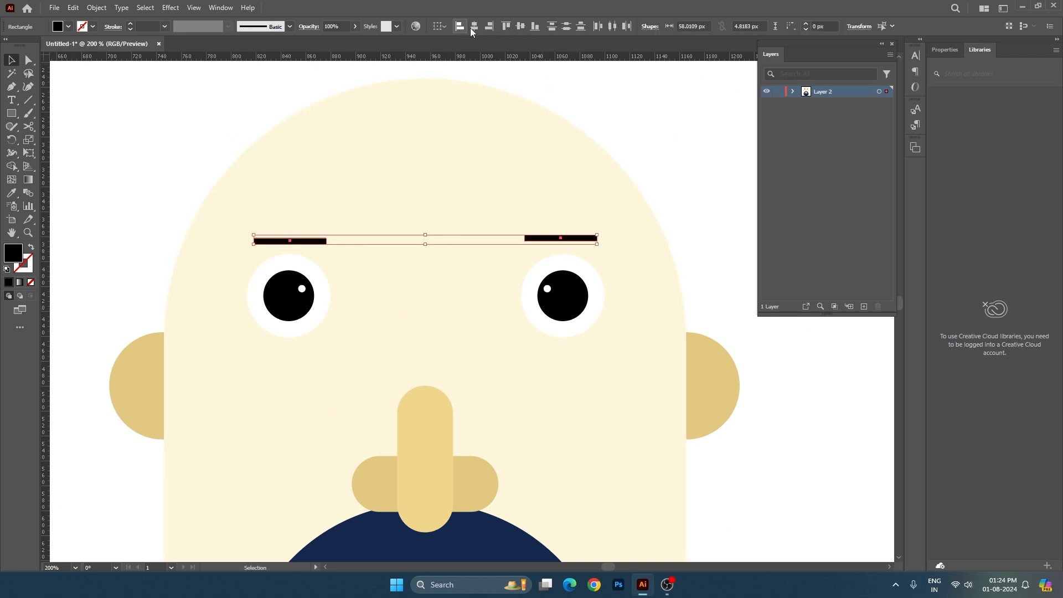
left_click(507, 26)
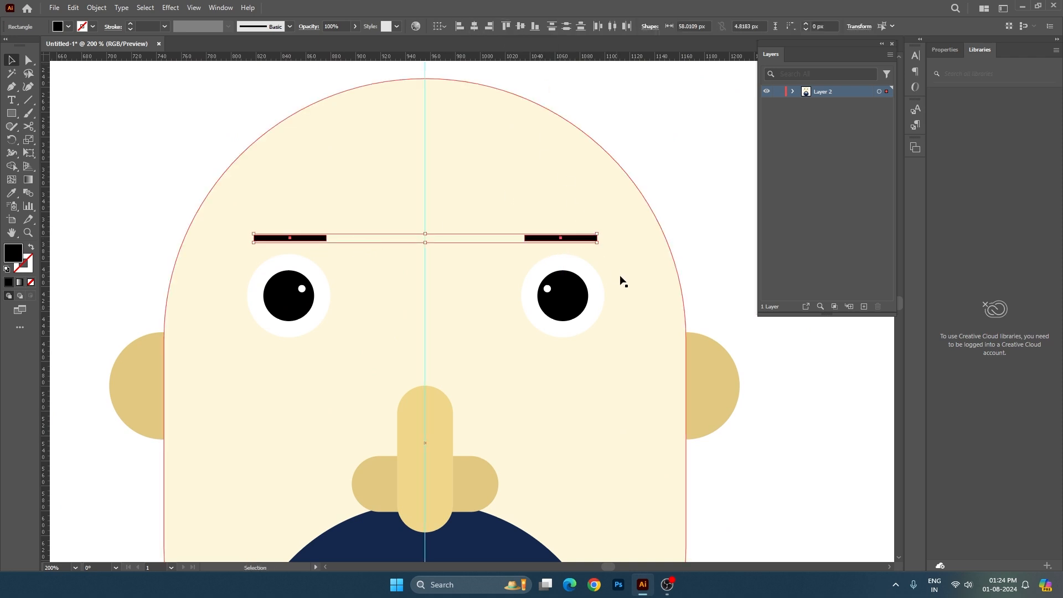
left_click(772, 212)
key("ctrl+0")
key("ctrl+;")
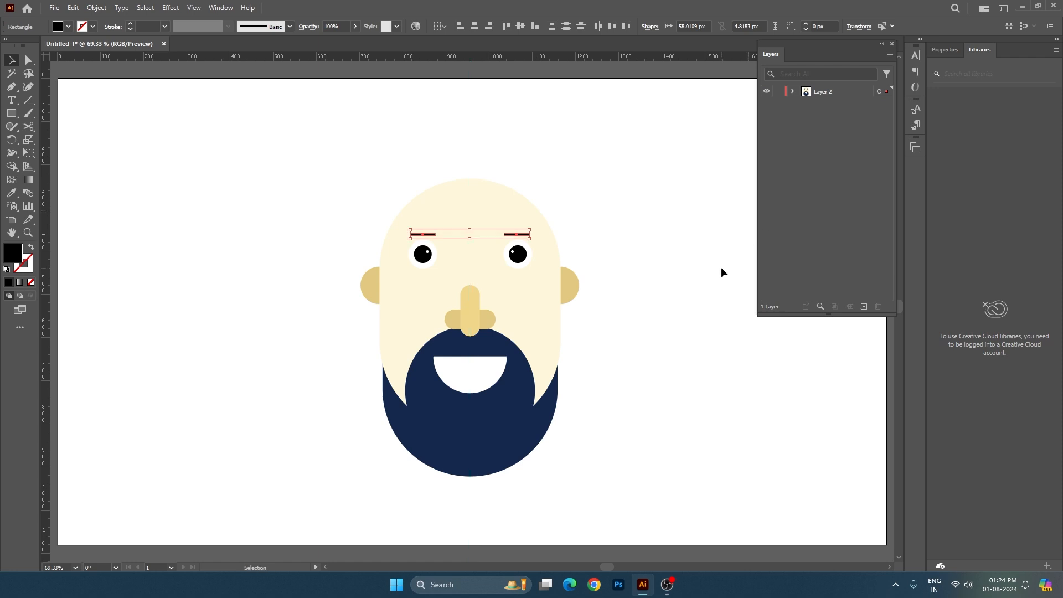
left_click(720, 268)
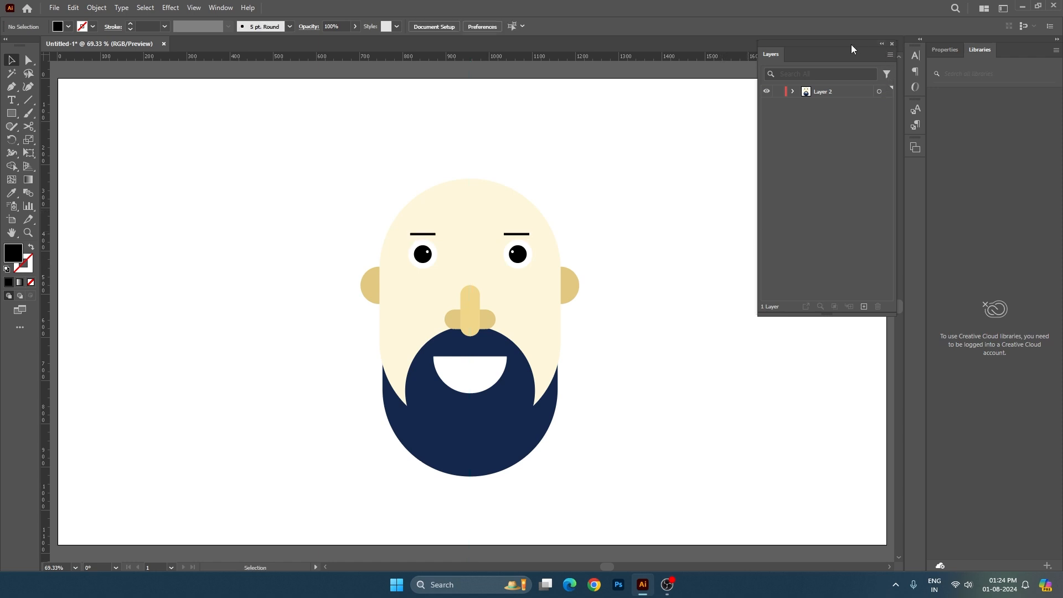
- Examine the individual objects that make up the head in Layer 2
left_click_drag(852, 44, 840, 75)
left_click(783, 124)
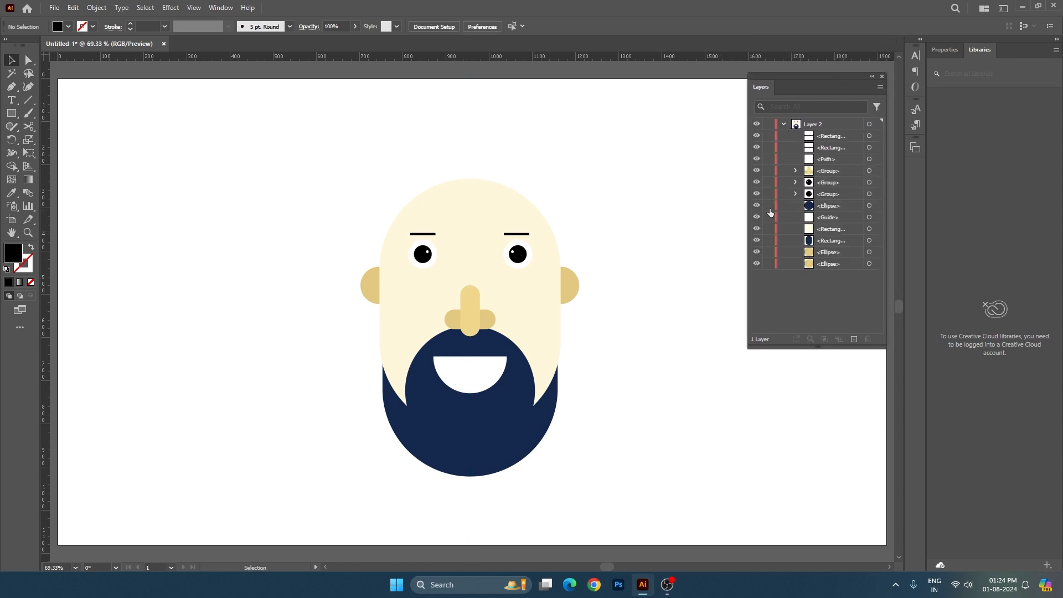
left_click_drag(261, 143, 649, 476)
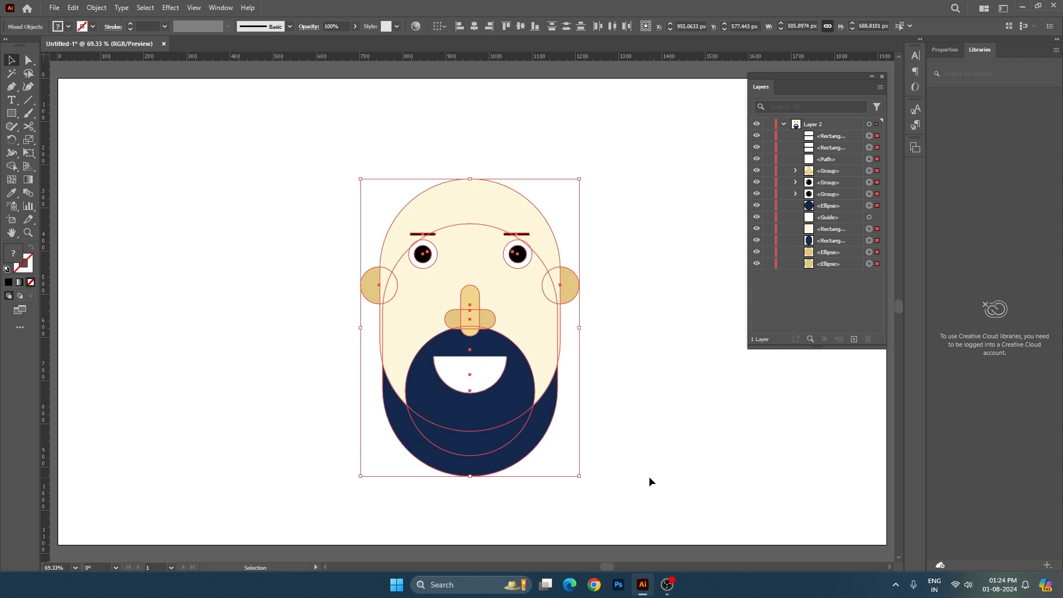
left_click(650, 476)
left_click(517, 302)
left_click(616, 369)
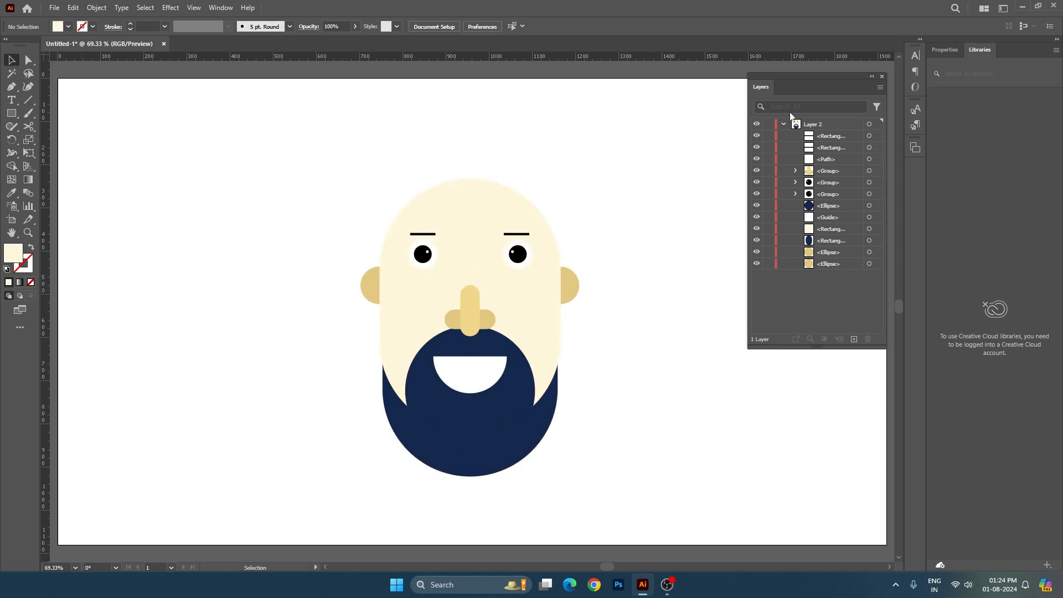
left_click(834, 125)
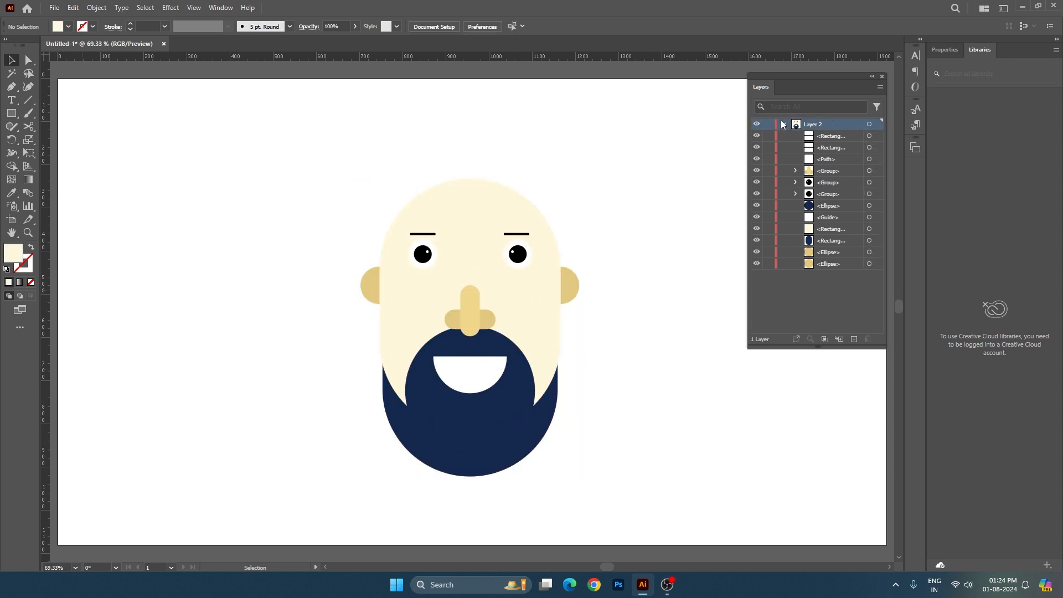
left_click(782, 124)
left_click_drag(815, 83, 815, 74)
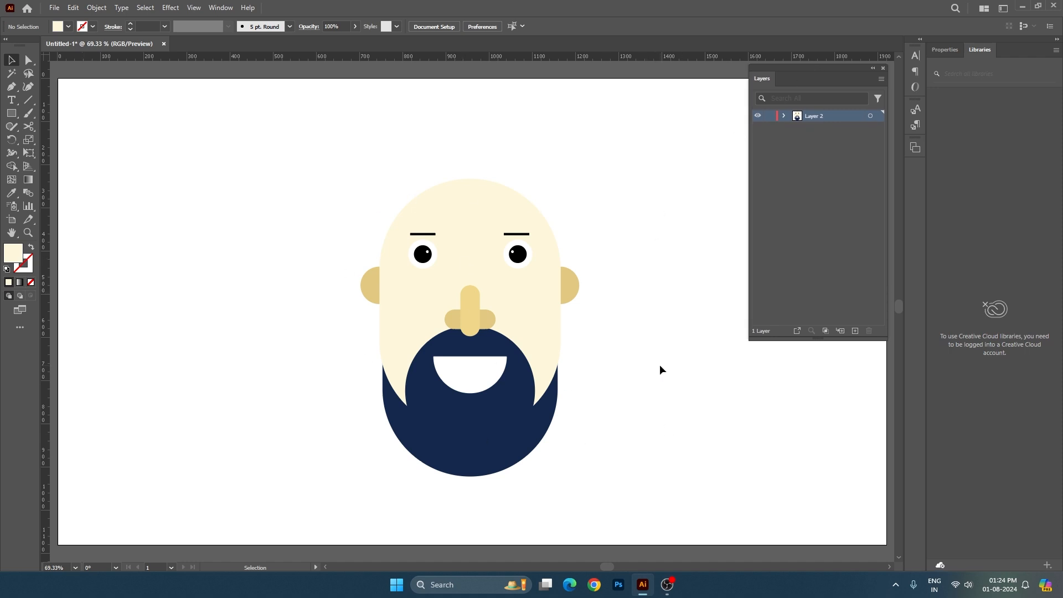
- Draw a circle about 179 px in diameter to the left of the face and fill it with the beard's navy
left_click(11, 117)
left_click(50, 137)
mouse_move(276, 336)
left_mouse_down()
mouse_move(346, 413)
mouse_move(358, 393)
left_mouse_up()
key("i")
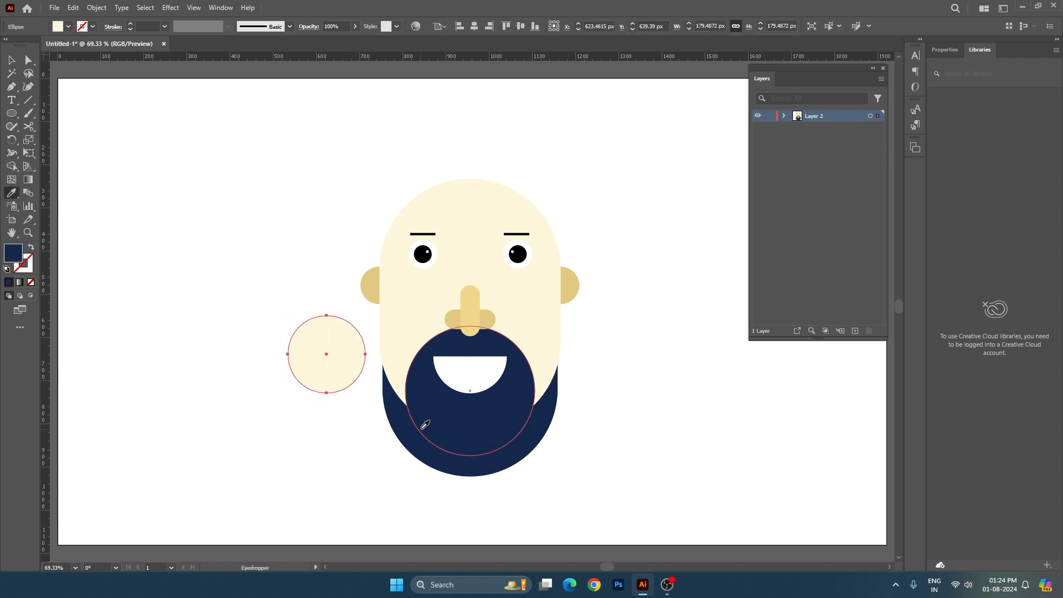
left_click(395, 412)
key("v")
- Move the navy circle to just below the left ear, scale it to about 151 px and send it to the back
left_click_drag(353, 351, 403, 327)
left_click_drag(414, 367, 403, 357)
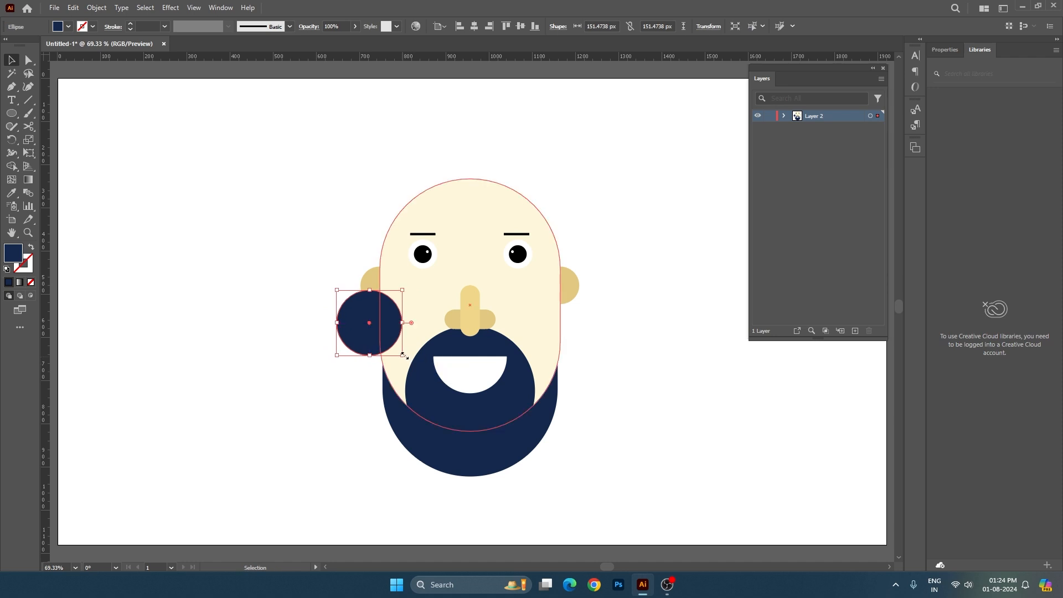
right_click(357, 329)
mouse_move(421, 515)
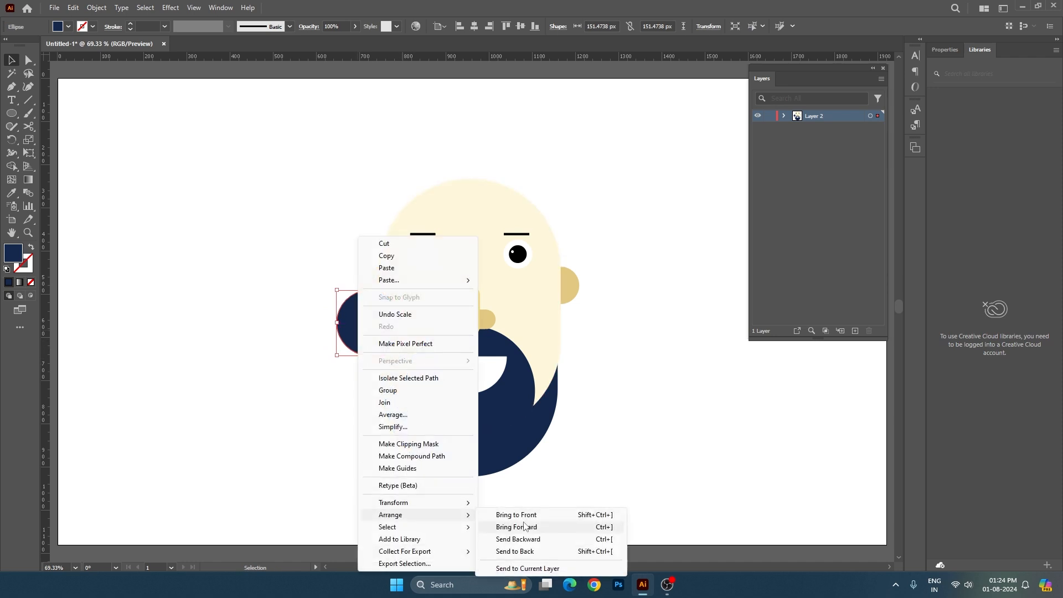
left_click(526, 551)
- Copy the navy circle repeatedly around the head, from the left ear over the crown to the right ear, as curly hair
left_click_drag(354, 343, 365, 226)
left_click_drag(367, 219, 441, 157)
left_click_drag(512, 173, 595, 311)
left_click(630, 319)
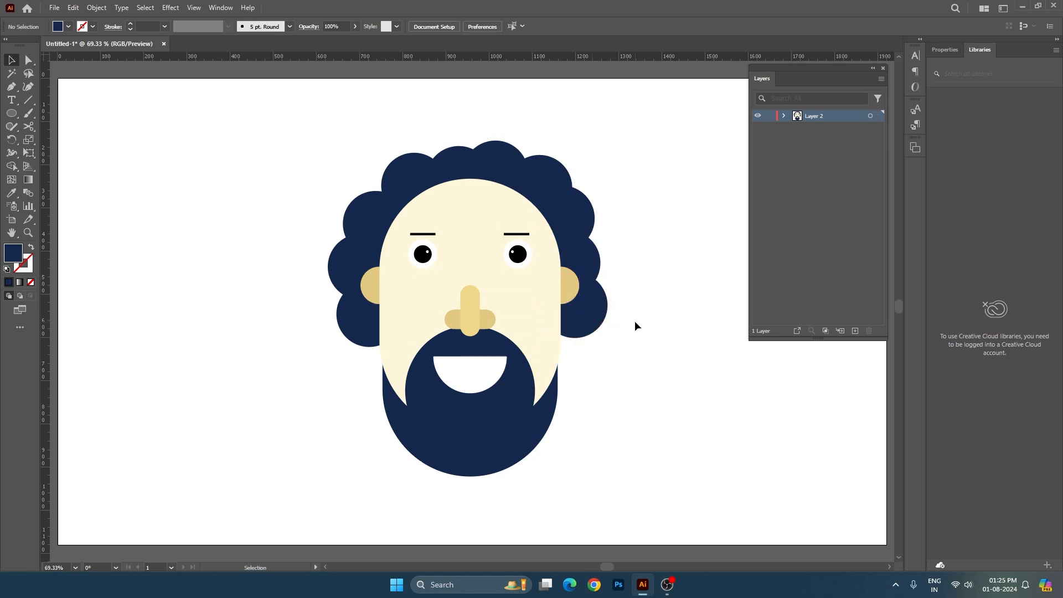
- Copy the lowest right hair circle up over the right temple and bring the copy to the front
left_click(600, 313)
right_click(620, 289)
left_click_drag(618, 289, 581, 250)
mouse_move(714, 515)
left_click(767, 516)
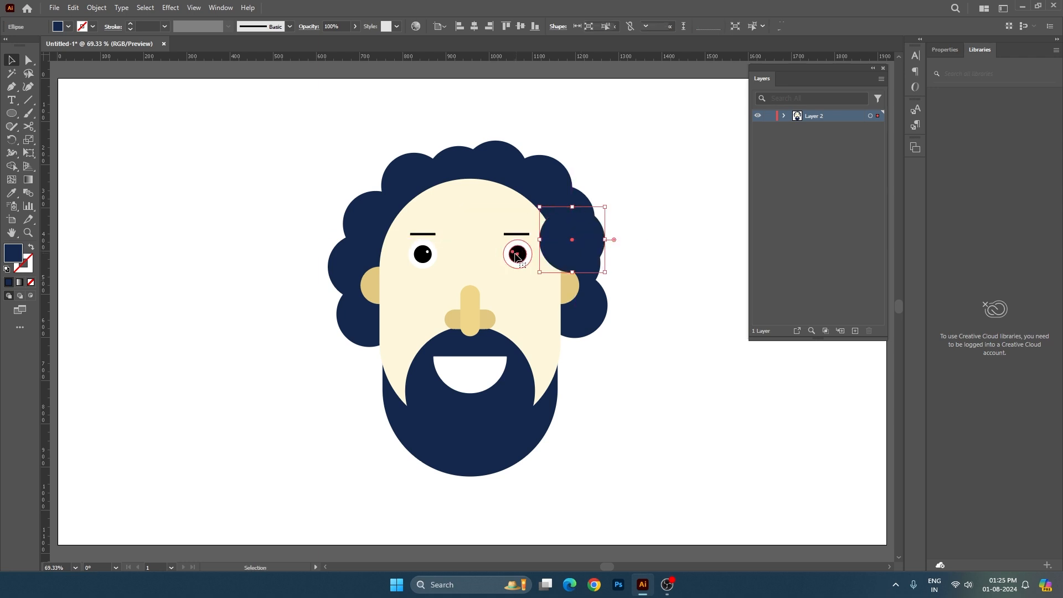
- Move the right eye and eyebrow 5 px left and the left eye and eyebrow 5 px right, towards the nose
left_click(516, 256)
key("ctrl+plus")
left_click(522, 225, "shift")
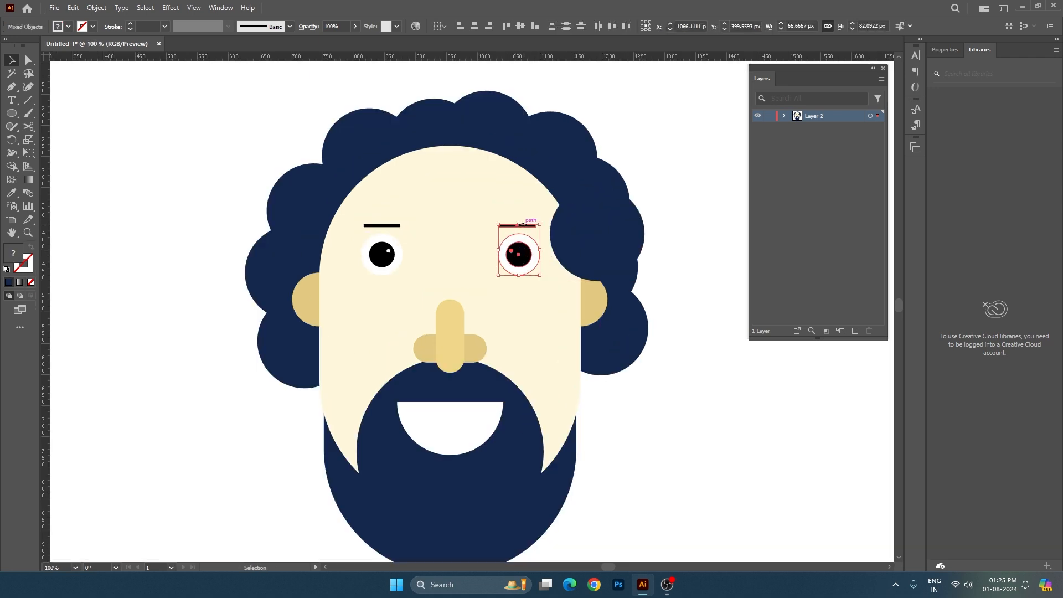
key("Left")
key("Left")
key("Left")
key("Left")
key("Left")
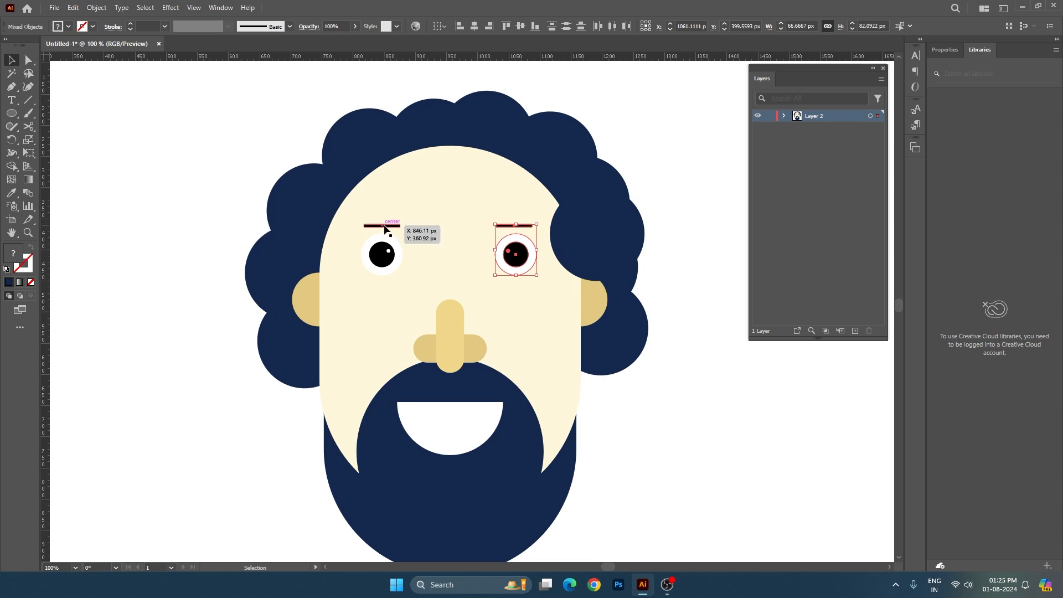
left_click(385, 225)
left_click(386, 258, "shift")
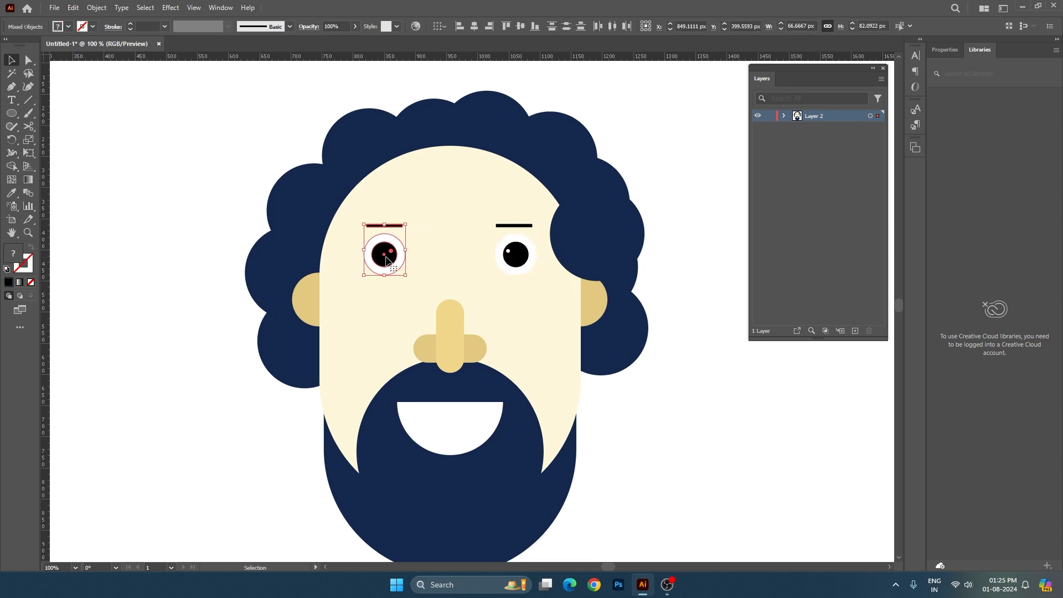
- Copy the right temple hair circle along the forehead to the left temple, and move the outer hair circles up and outward
left_click(588, 253)
left_click_drag(588, 254, 329, 269)
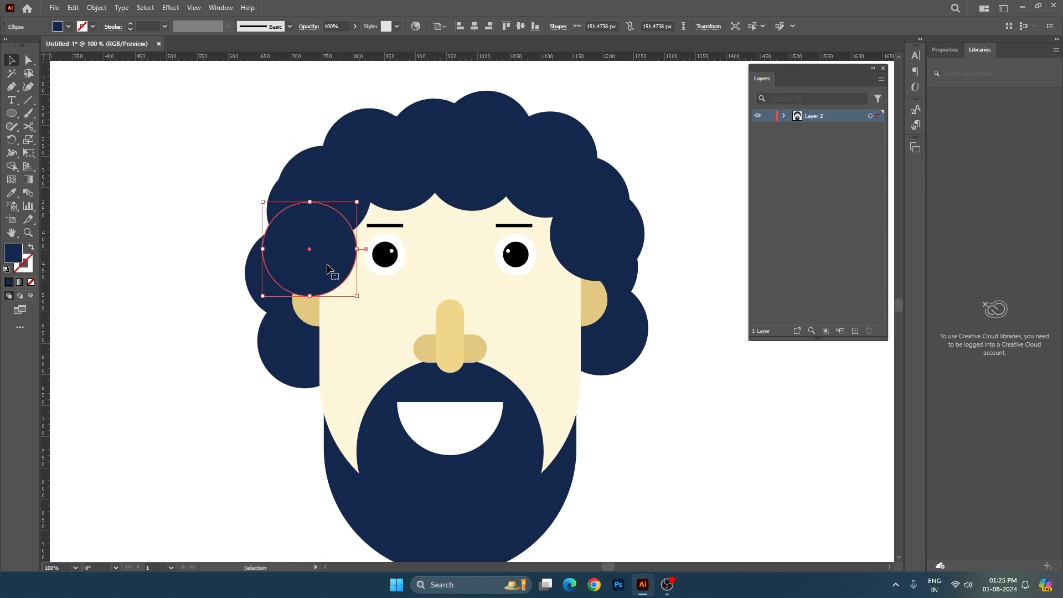
scroll(328, 269, "down", 2)
left_click(425, 252)
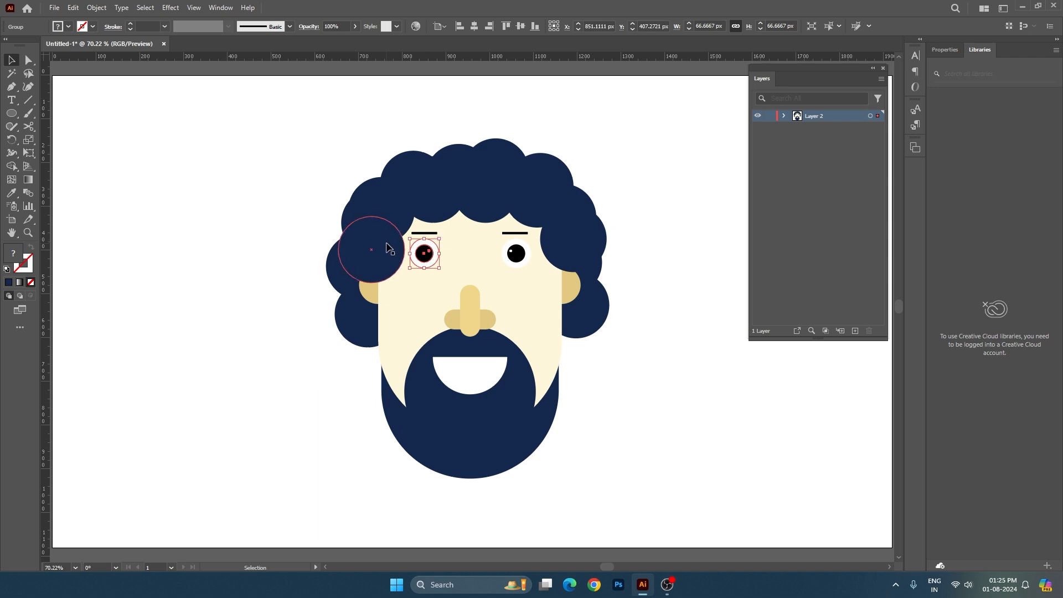
left_click_drag(389, 249, 588, 184)
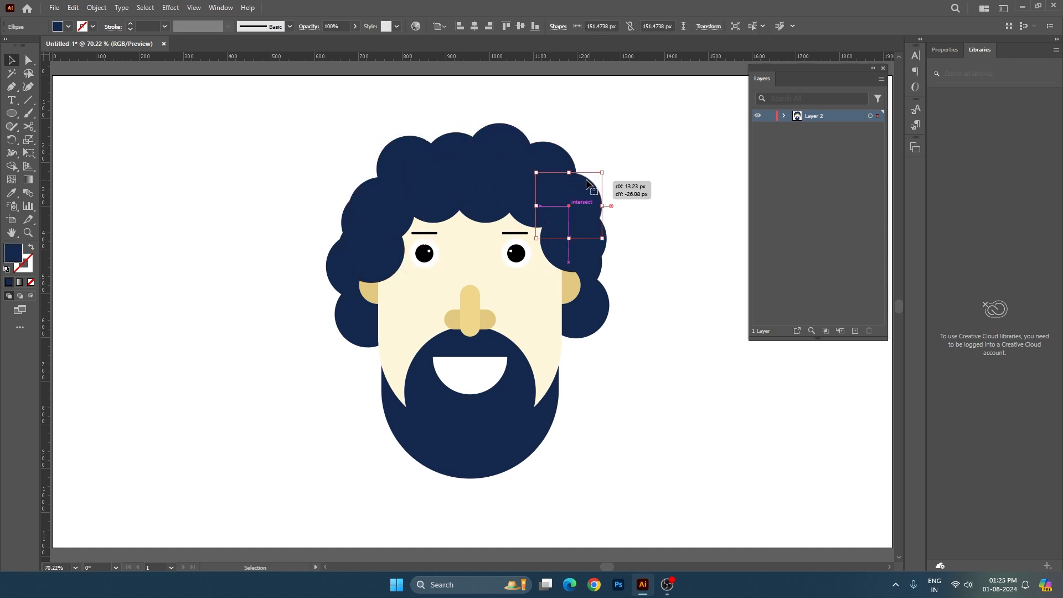
left_click_drag(368, 185, 408, 160)
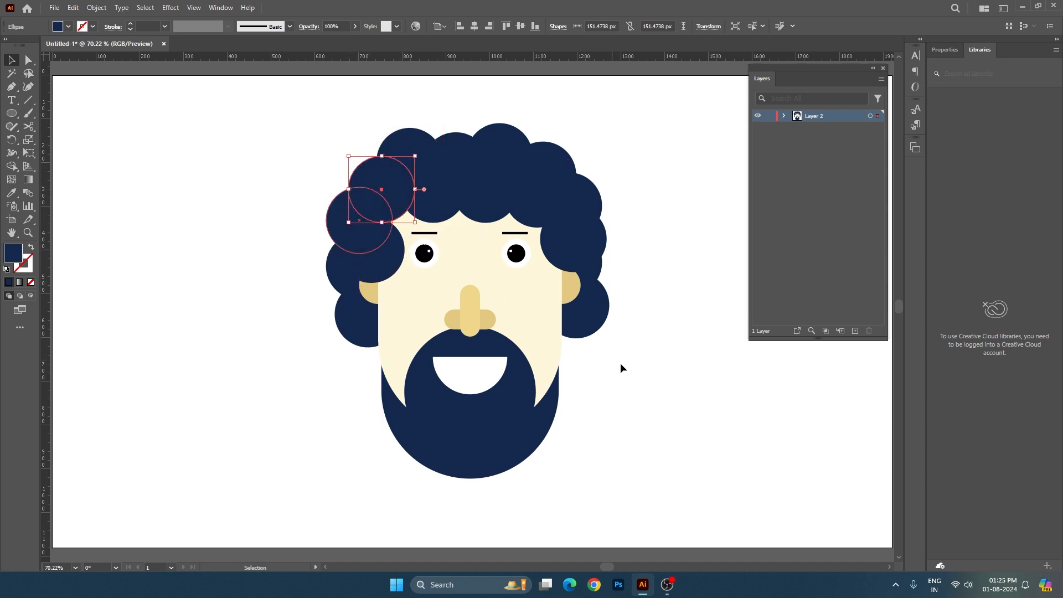
left_click(620, 368)
- Select both eyes together with their eyebrows and move them 5 px down
left_click(426, 247)
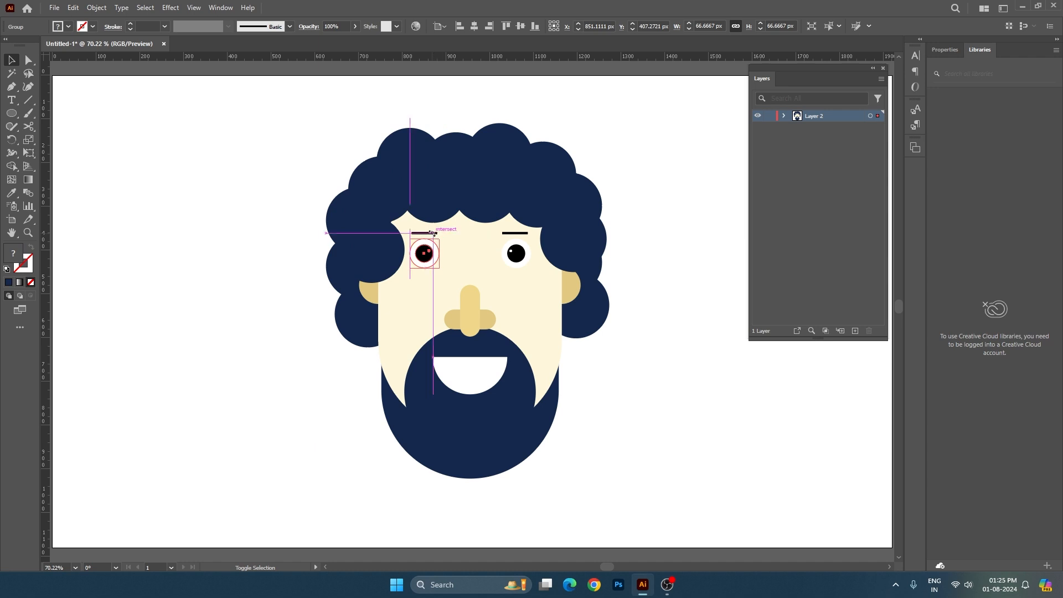
left_click(657, 374)
left_click(433, 254)
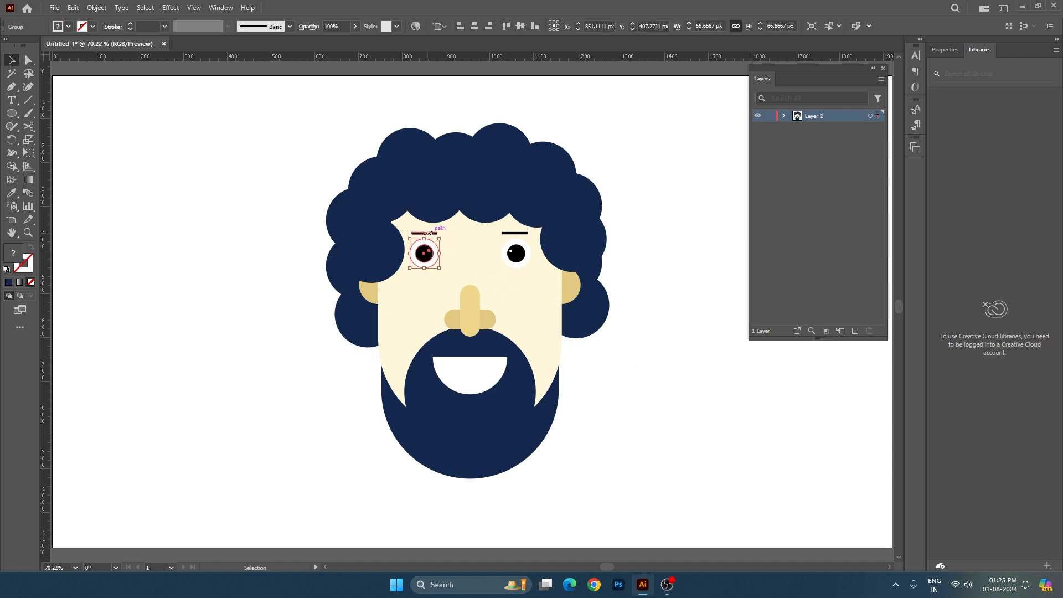
scroll(428, 233, "up", 2)
left_click(435, 233, "shift")
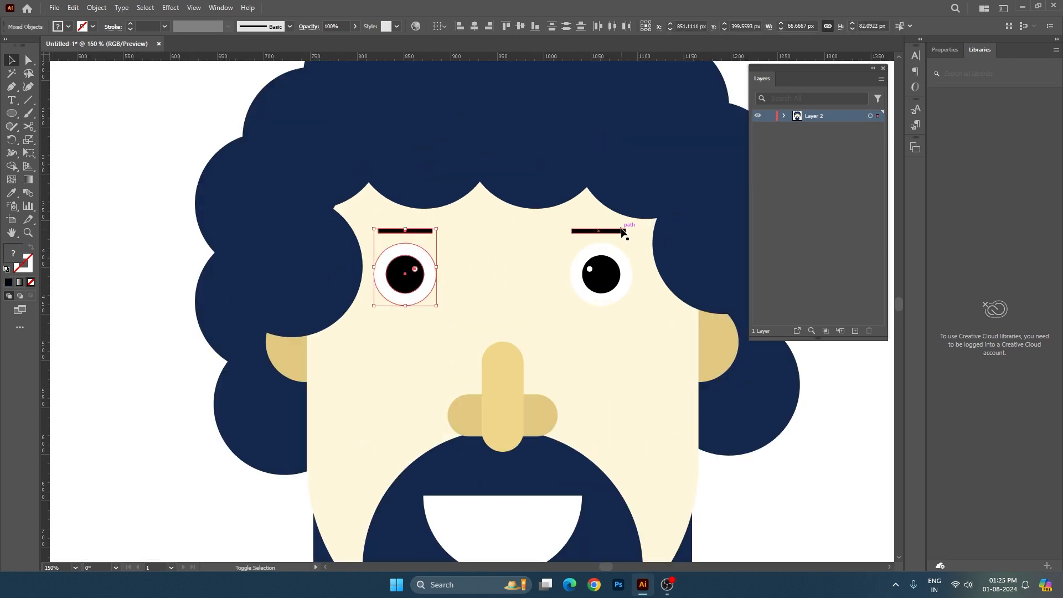
left_click(621, 230, "shift")
left_click(608, 270, "shift")
key("Down")
key("Down")
key("Down")
key("Down")
key("Down")
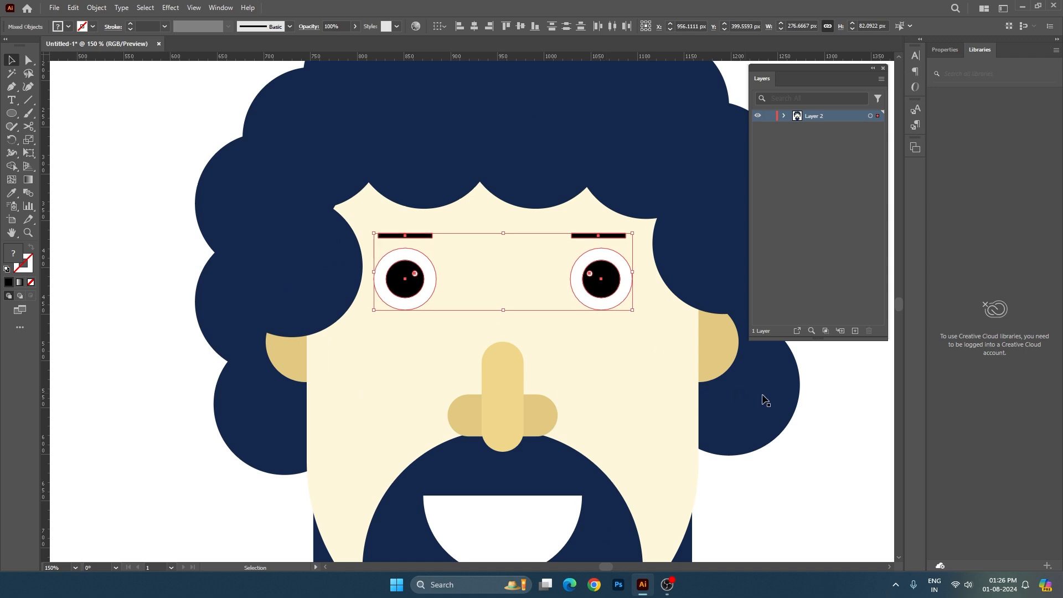
- Bring the eyes and eyebrows closer together by moving the right pair 10 px left and the left pair 10 px right
left_click(764, 399)
left_click(609, 237)
left_click(605, 281, "shift")
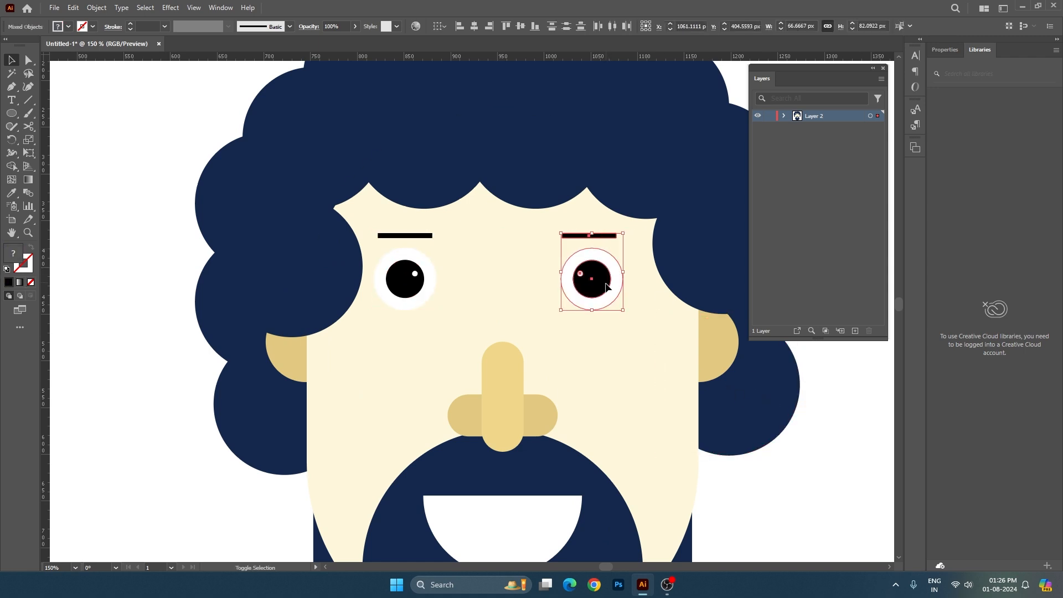
left_click(419, 236)
left_click(405, 279, "shift")
key("shift+Right")
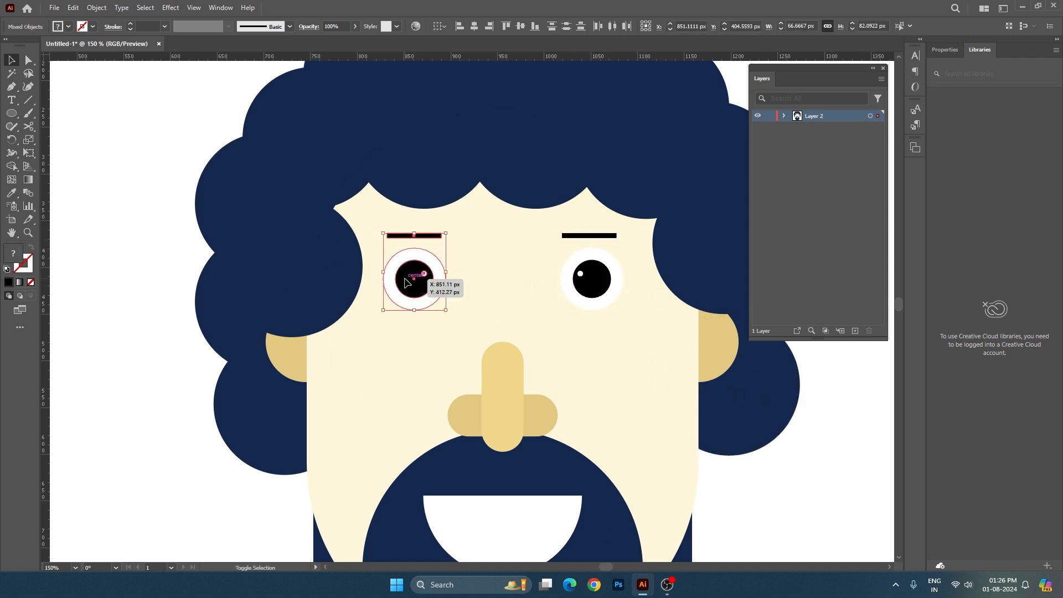
key("ctrl+0")
left_click(713, 378)
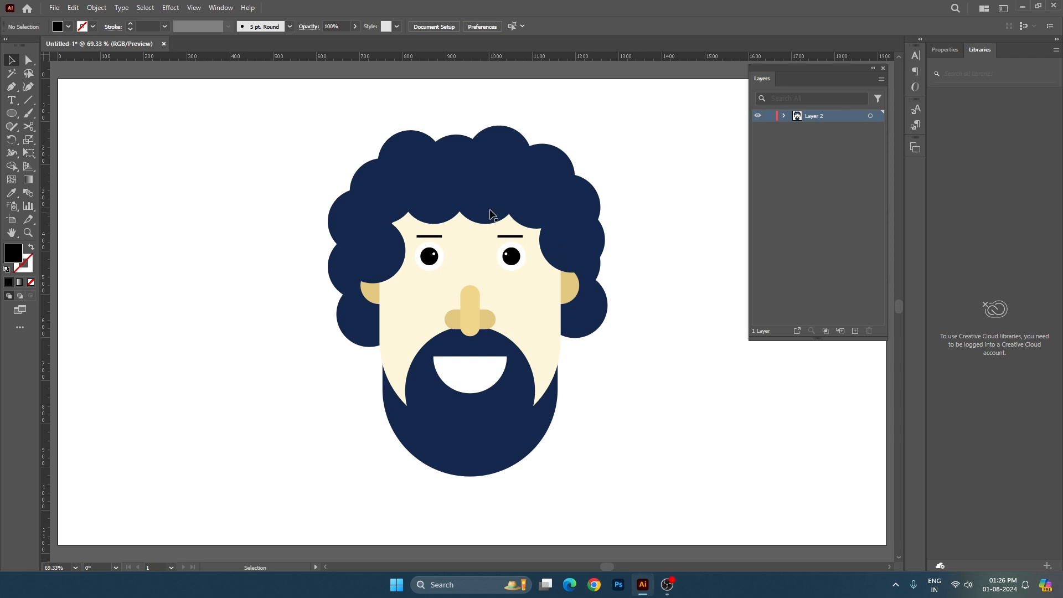
- Raise the hair circle at the middle of the crown and the three hair circles along the forehead
left_click_drag(459, 151, 455, 127)
left_click_drag(437, 201, 432, 187)
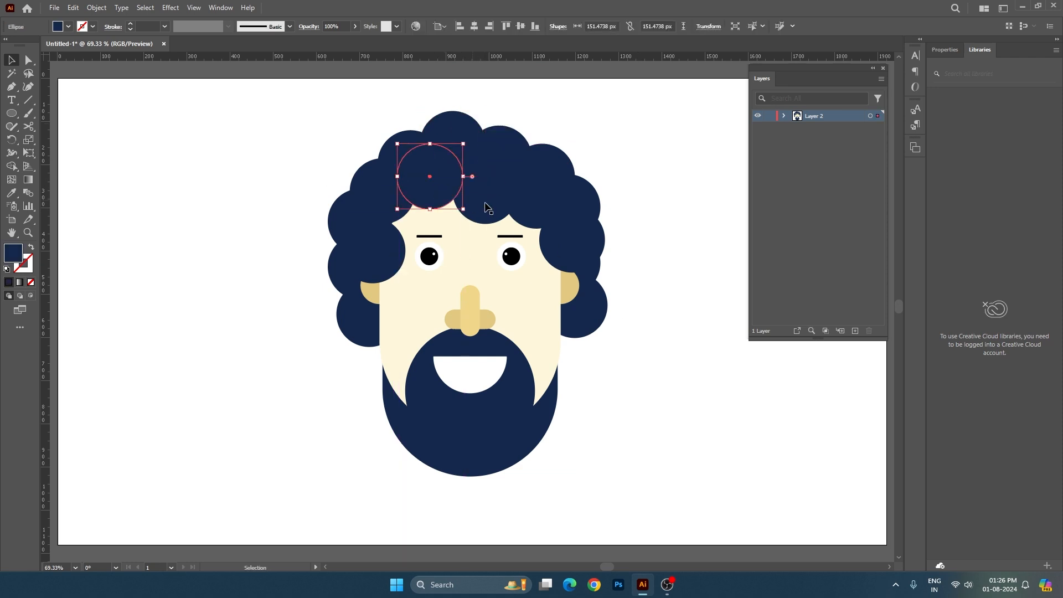
left_click_drag(490, 205, 489, 192)
left_click_drag(537, 210, 537, 203)
- Shrink the two temple hair circles and position them farther off the face, with the left one about 113 px in diameter
left_click_drag(391, 246, 343, 249)
left_click_drag(384, 251, 385, 250)
left_click(567, 252)
left_click_drag(540, 241, 551, 240)
left_click_drag(583, 243, 575, 242)
left_click(657, 291)
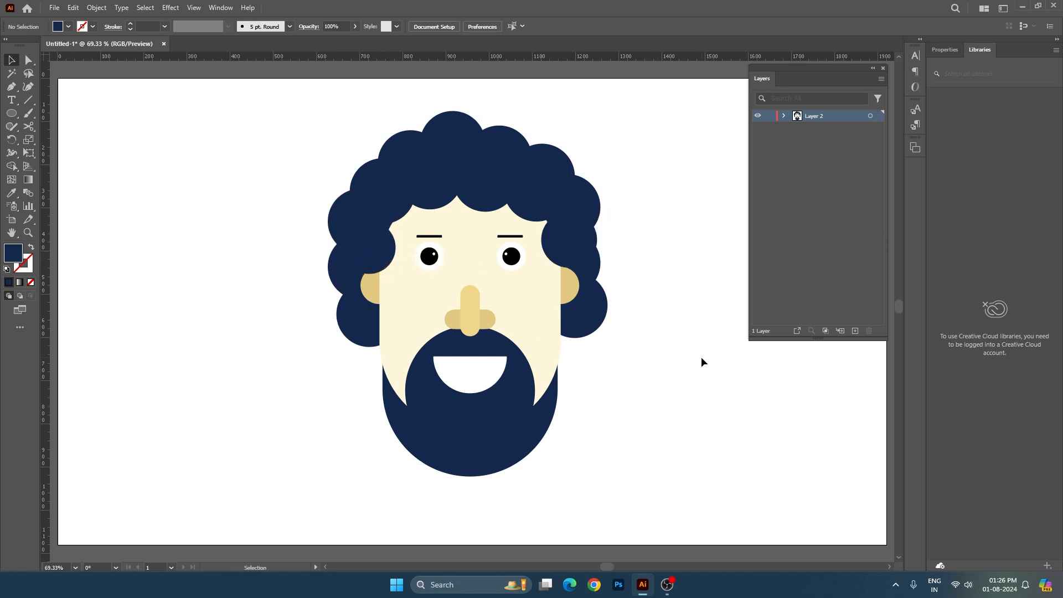
mouse_move(678, 373)
left_mouse_down()
mouse_move(645, 375)
mouse_move(657, 371)
left_mouse_up()
mouse_move(360, 253)
left_mouse_down()
mouse_move(387, 247)
mouse_move(373, 246)
left_mouse_up()
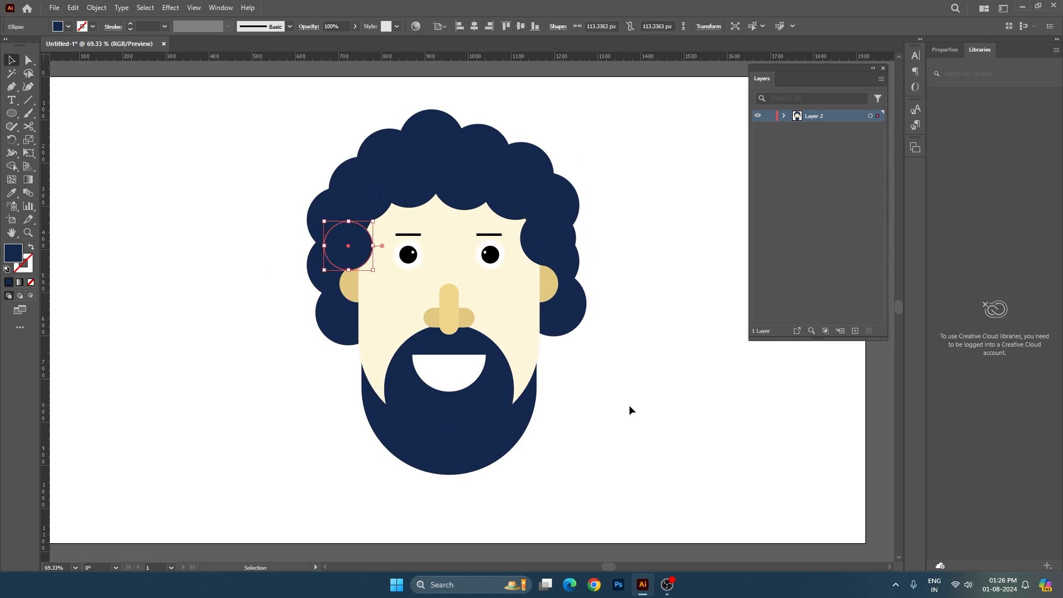
- Shift the lowest hair circle below each ear inward and lower the topmost crown circle slightly
left_click(629, 410)
left_click_drag(583, 315, 573, 315)
left_click_drag(329, 329, 333, 329)
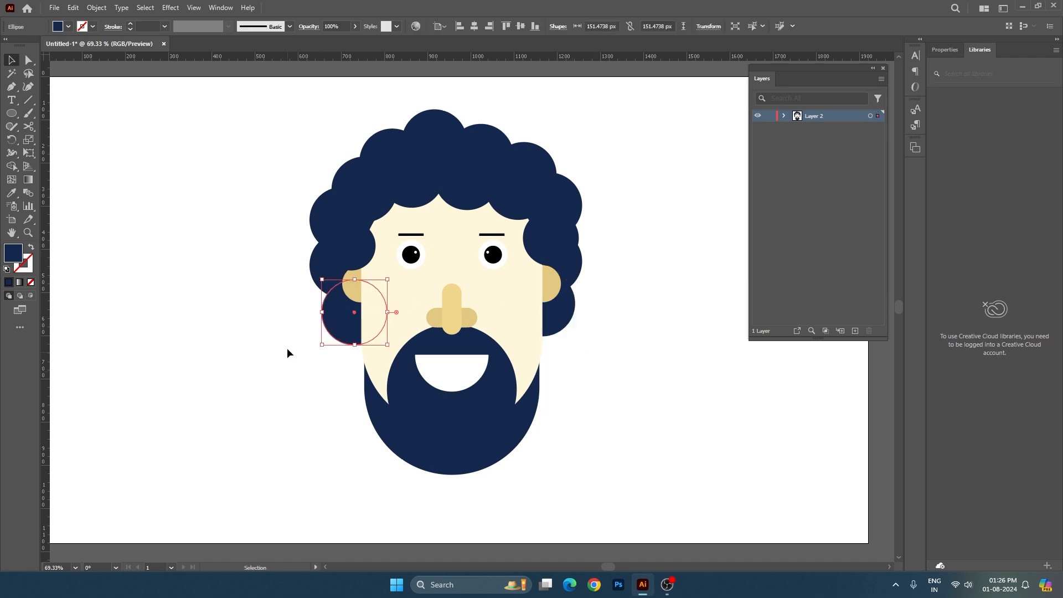
left_click(287, 349)
left_click_drag(258, 110, 679, 466)
left_click(679, 466)
left_click_drag(438, 132, 438, 141)
left_click(673, 191)
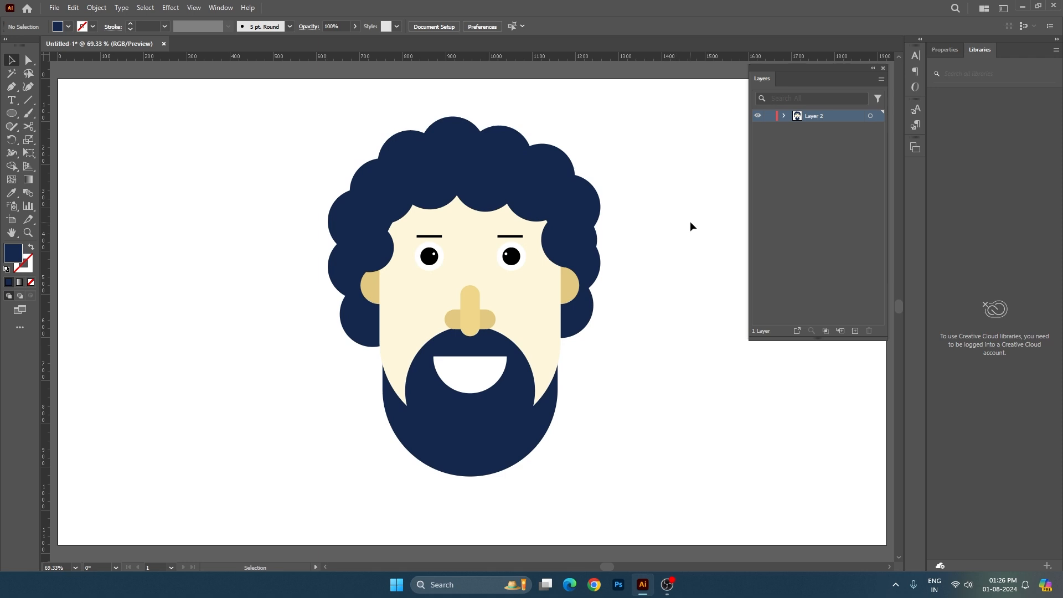
- Select the whole head and look through the list of objects inside Layer 2
left_click_drag(273, 118, 716, 495)
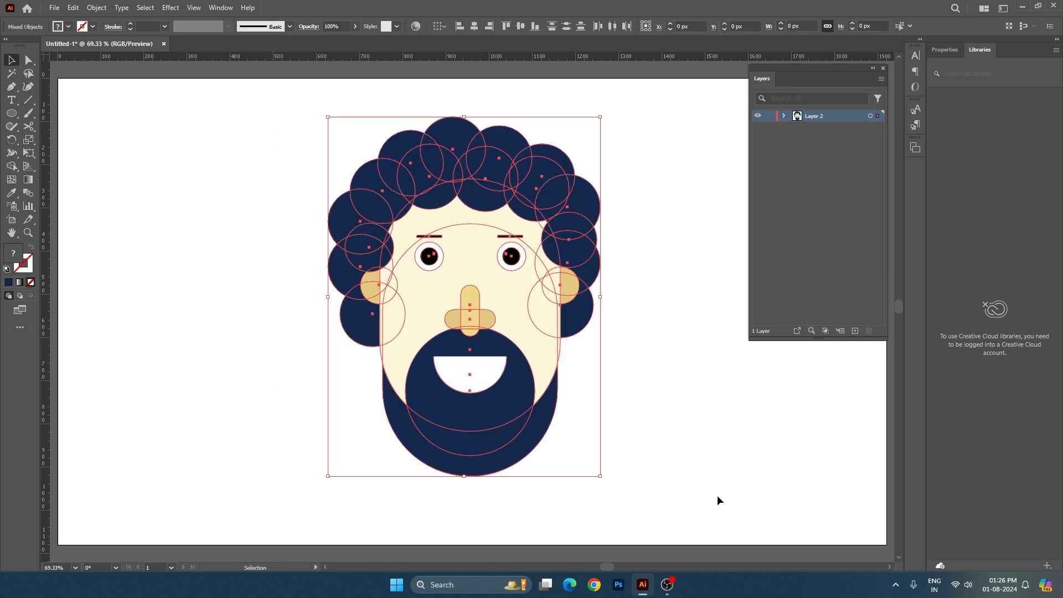
left_click(784, 116)
scroll(829, 252, "down", 5)
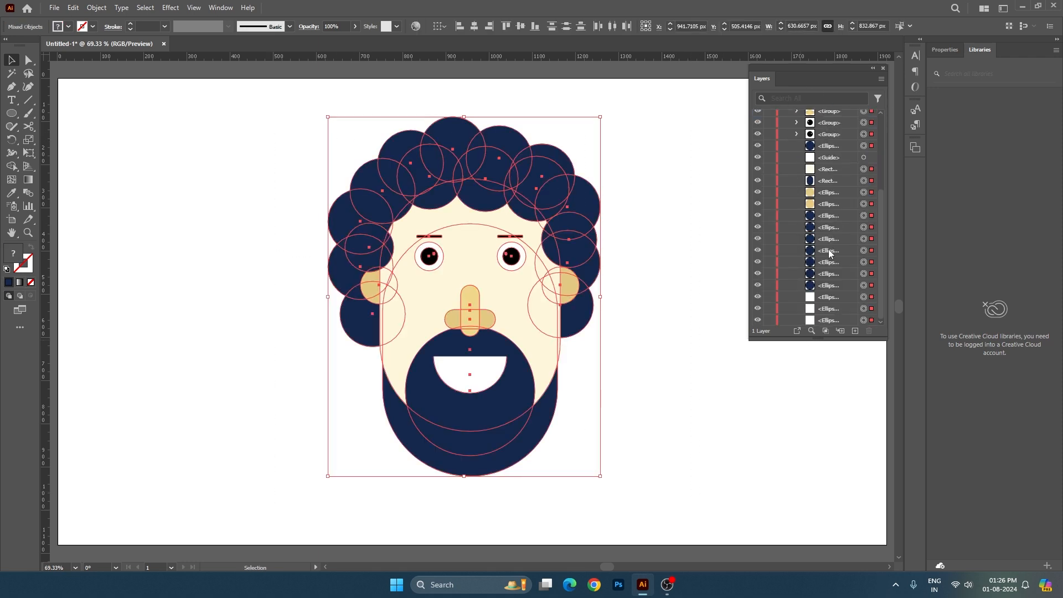
scroll(831, 252, "up", 5)
left_click(670, 250)
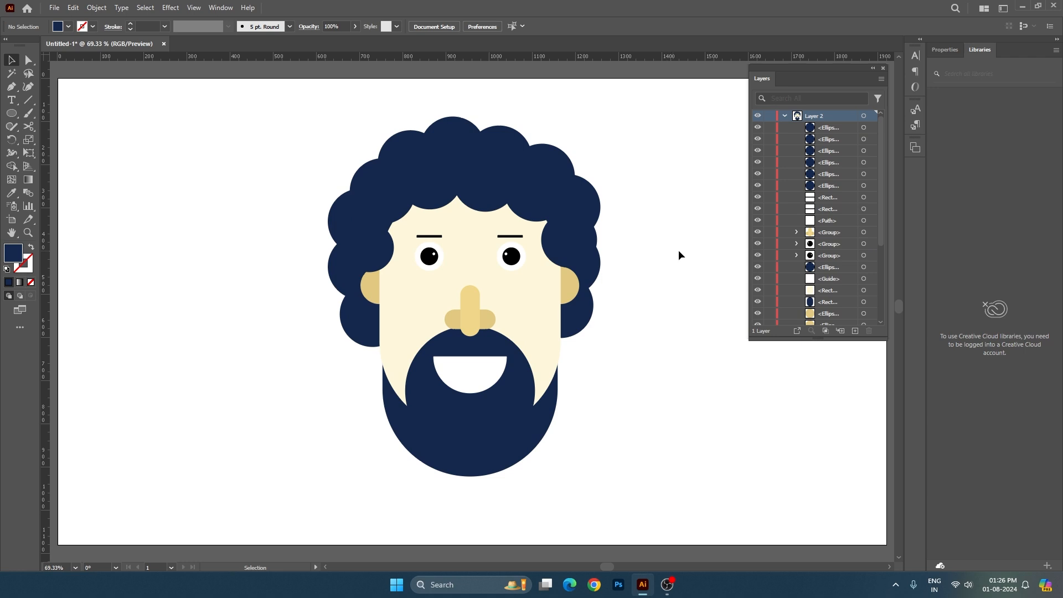
left_click(785, 116)
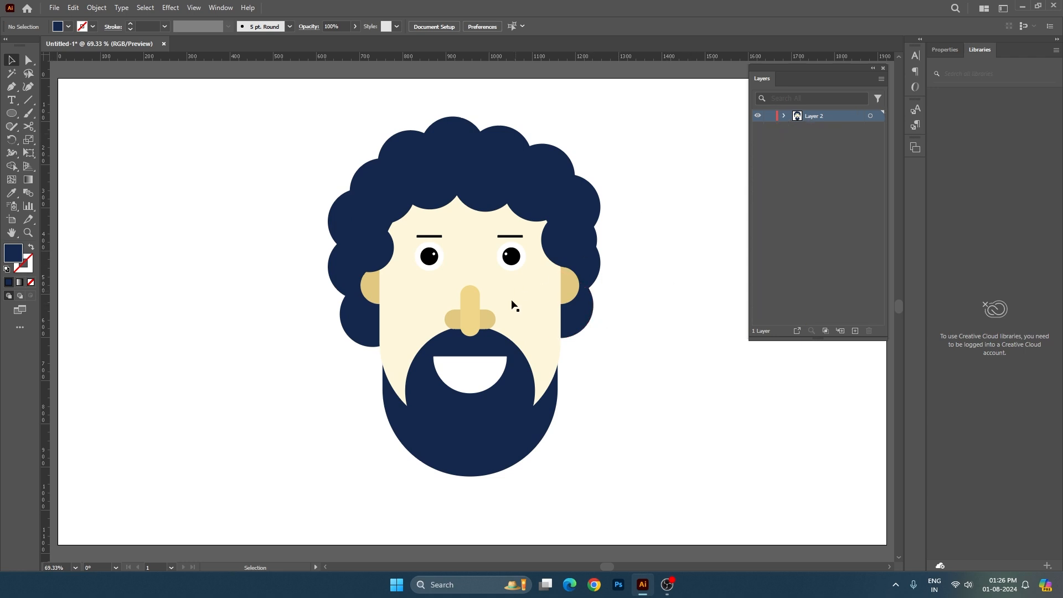
- Select the nose group and find its entry in the contents of Layer 2
left_click(477, 313)
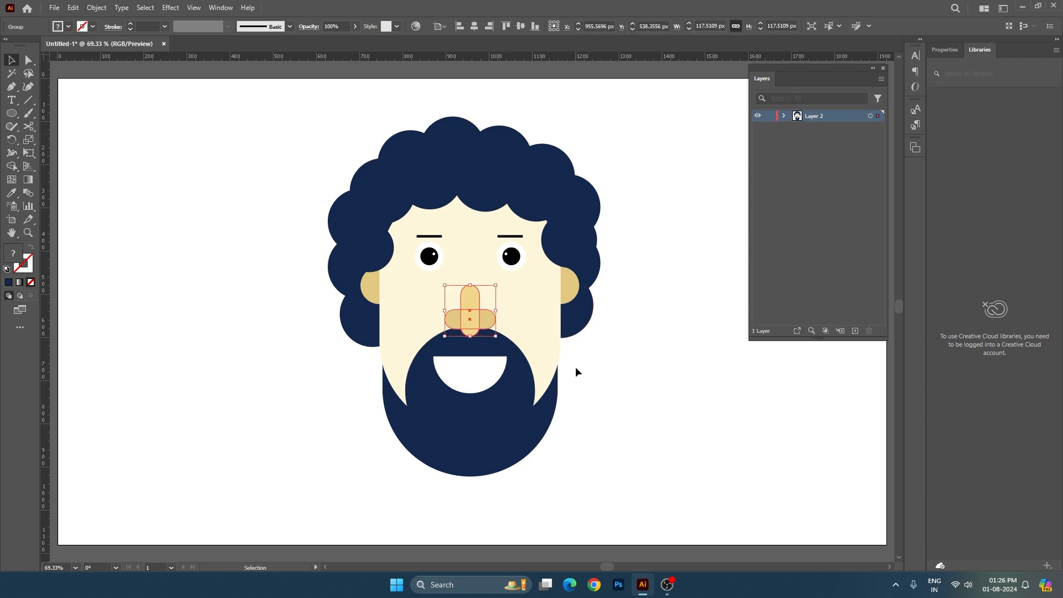
left_click(783, 116)
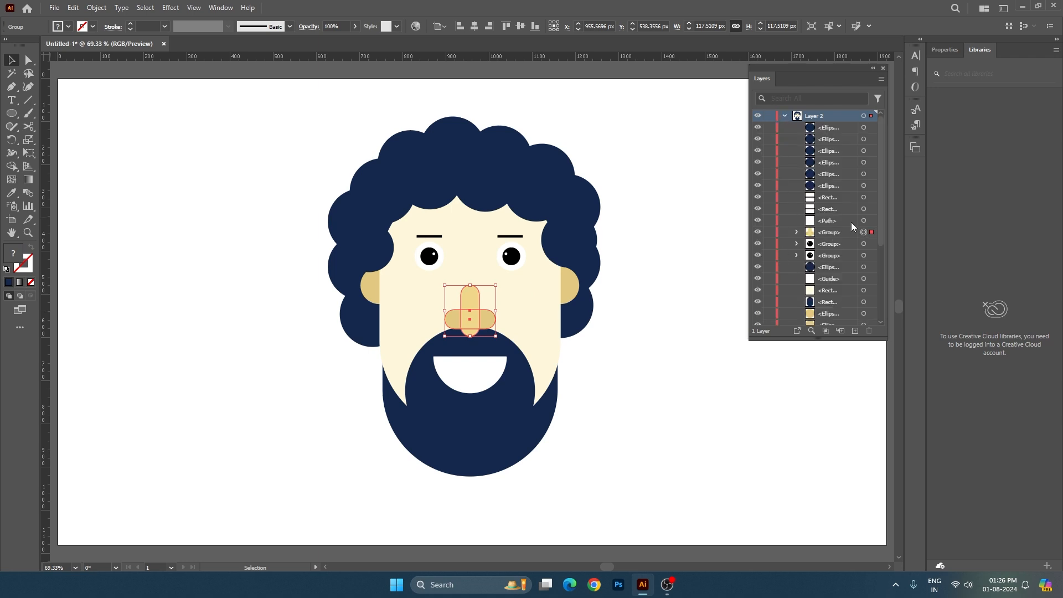
left_click(784, 116)
left_click(653, 277)
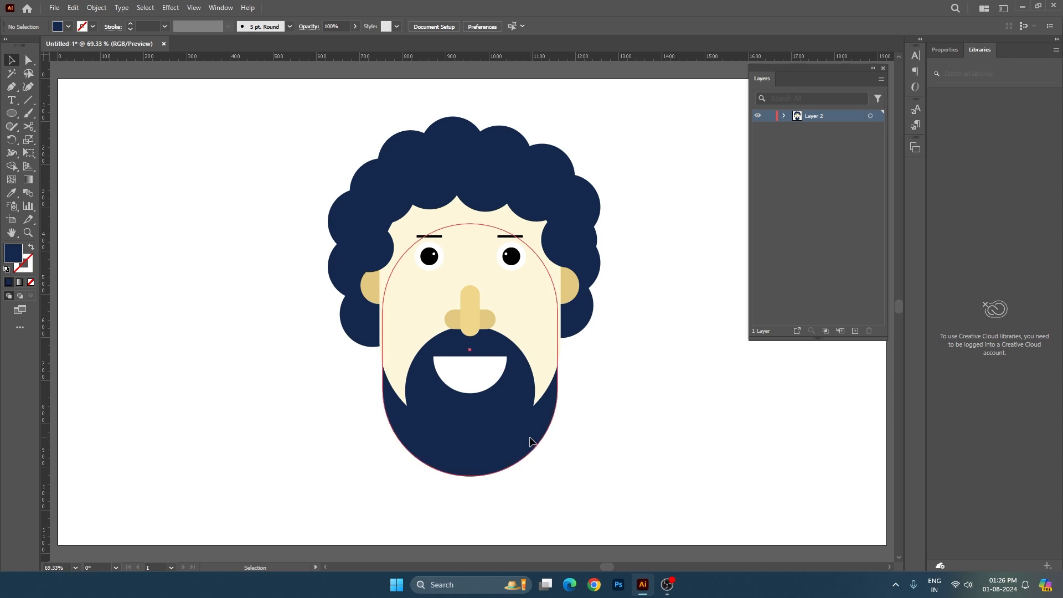
- Locate the beard's large rounded rectangle in the layer's object list and look through the neighbouring entries
left_click(535, 432)
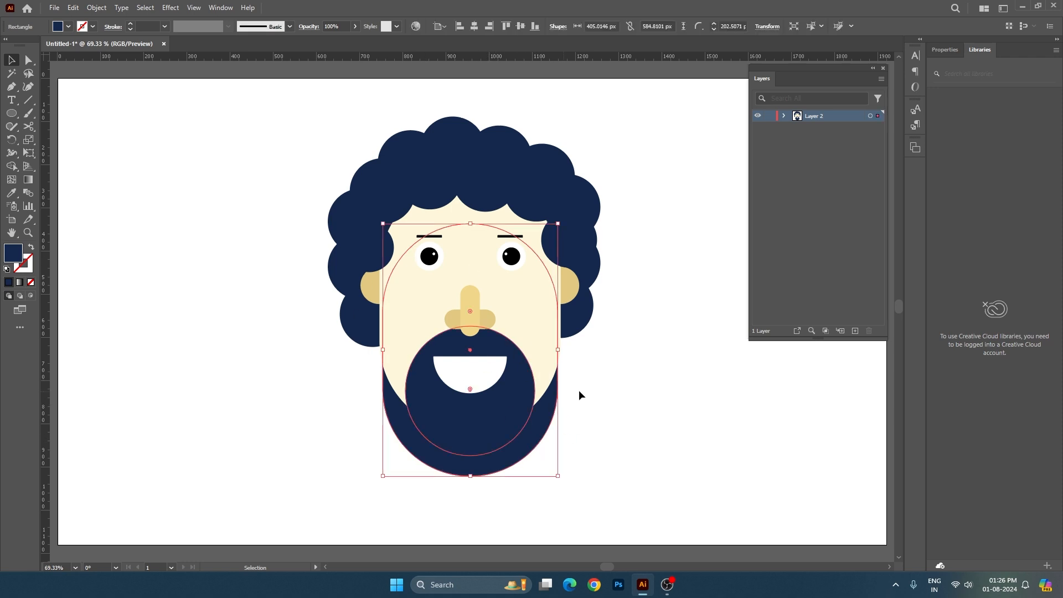
left_click(812, 331)
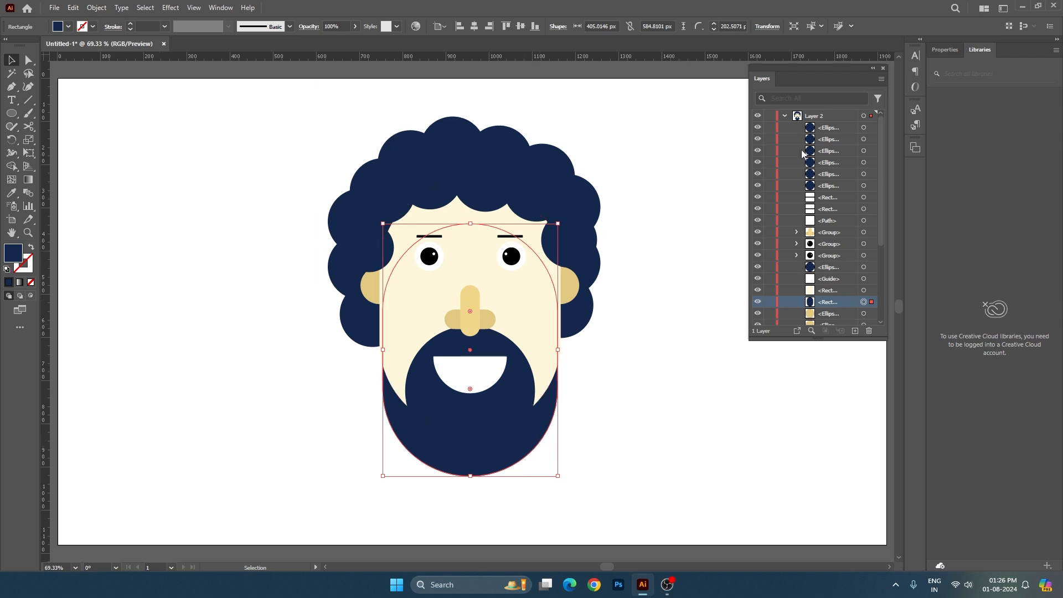
scroll(836, 306, "down", 4)
scroll(837, 305, "up", 4)
left_click(784, 116)
left_click(819, 115)
left_click(696, 221)
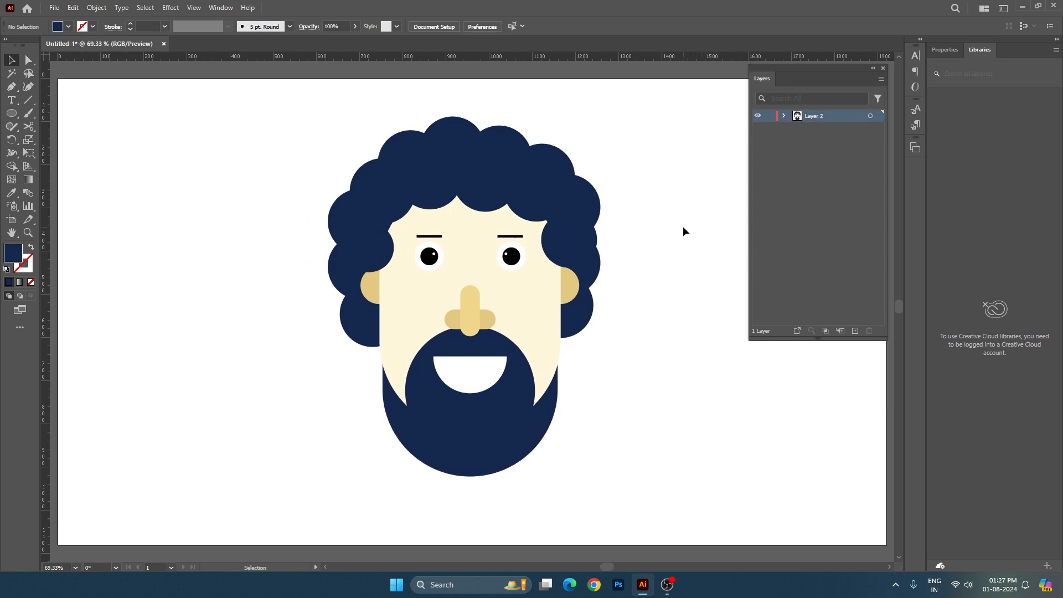
- Select all the head shapes to check that they belong to Layer 2, and clear the selection
left_click_drag(288, 108, 707, 507)
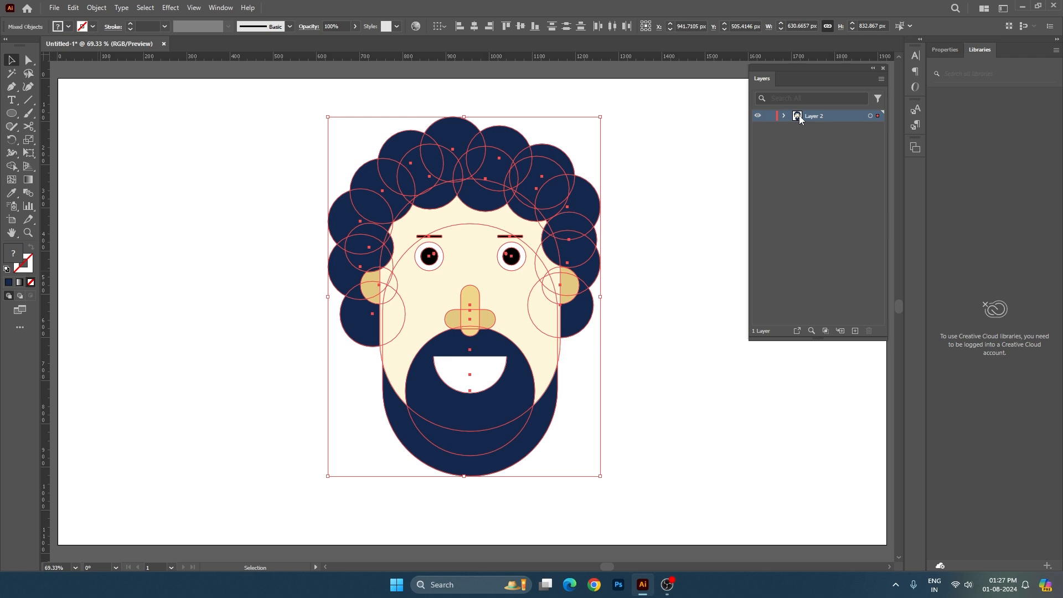
left_click(694, 250)
left_click(572, 309)
left_click(625, 323)
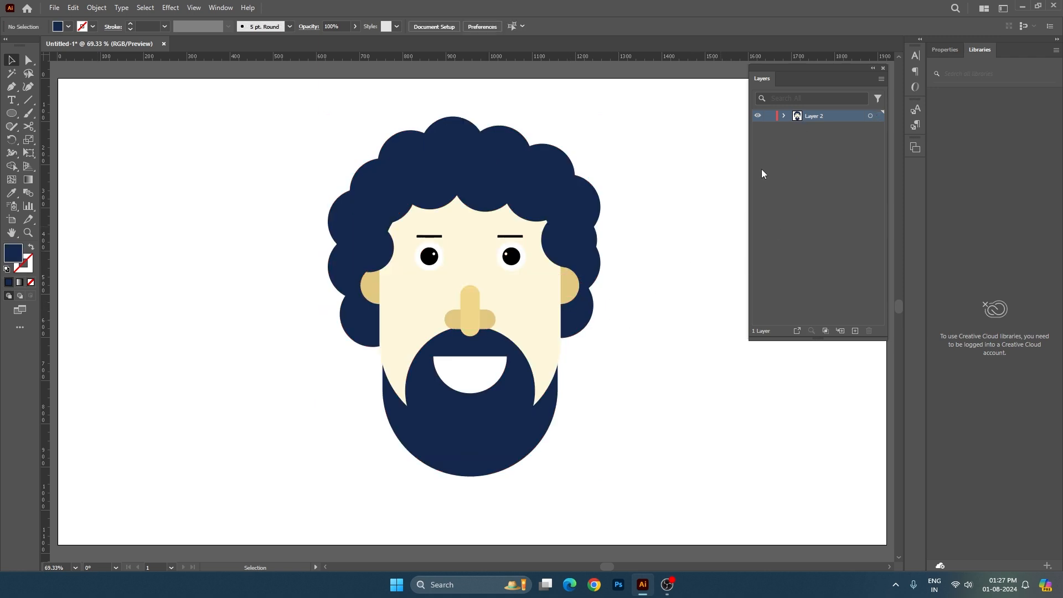
- Set the layer list's row size to Large and expand Layer 2 to show its object thumbnails
left_click(881, 79)
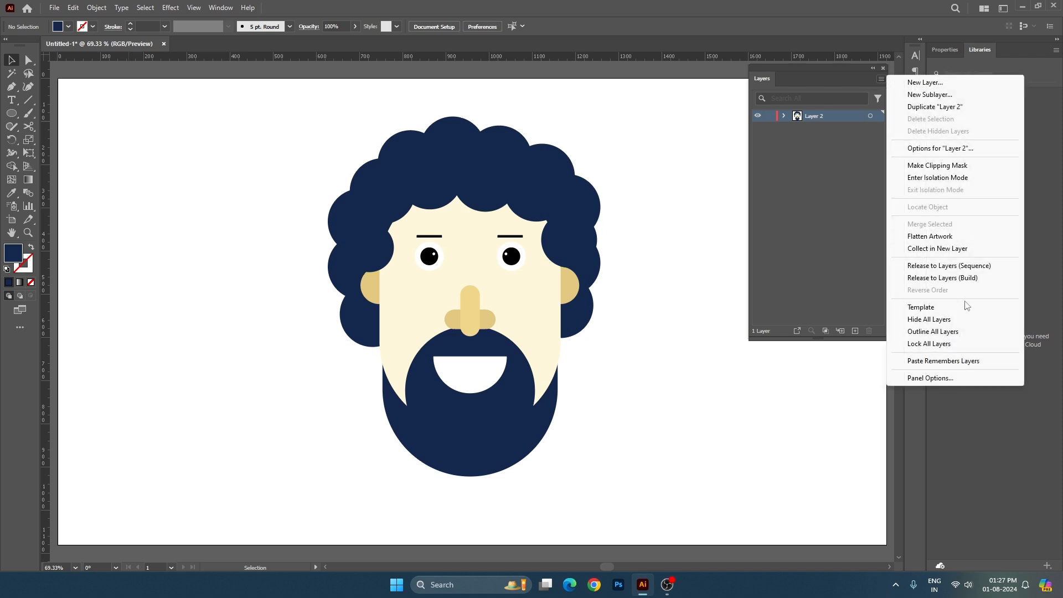
left_click(941, 378)
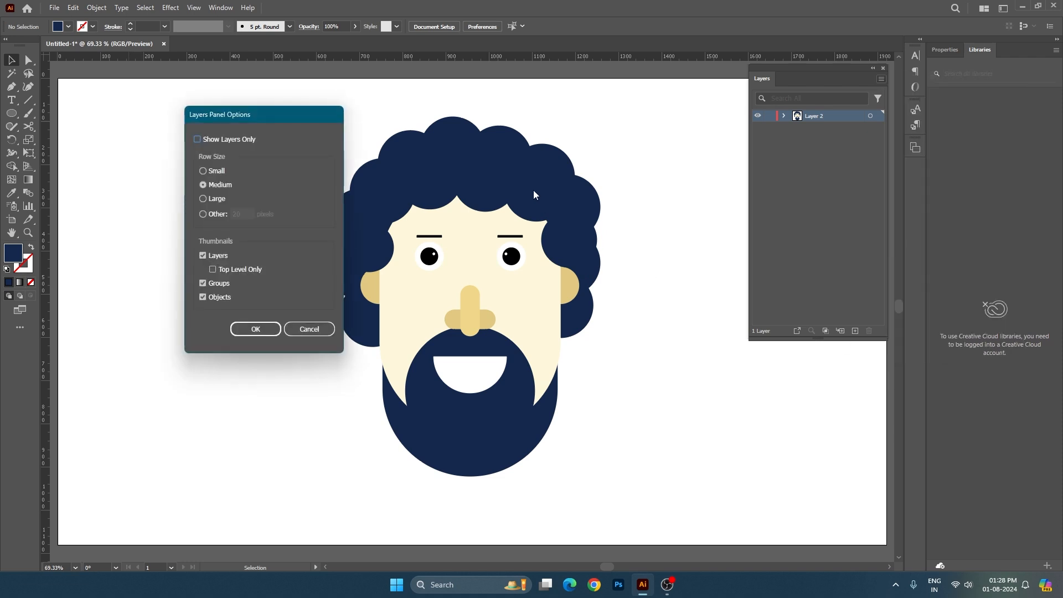
left_click(202, 198)
left_click(260, 332)
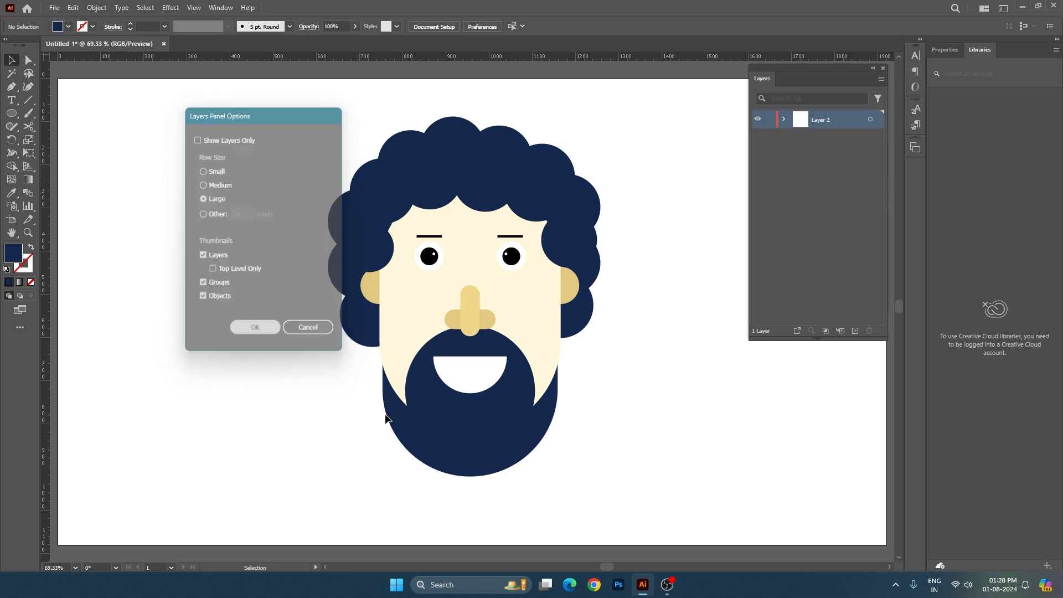
left_click(784, 120)
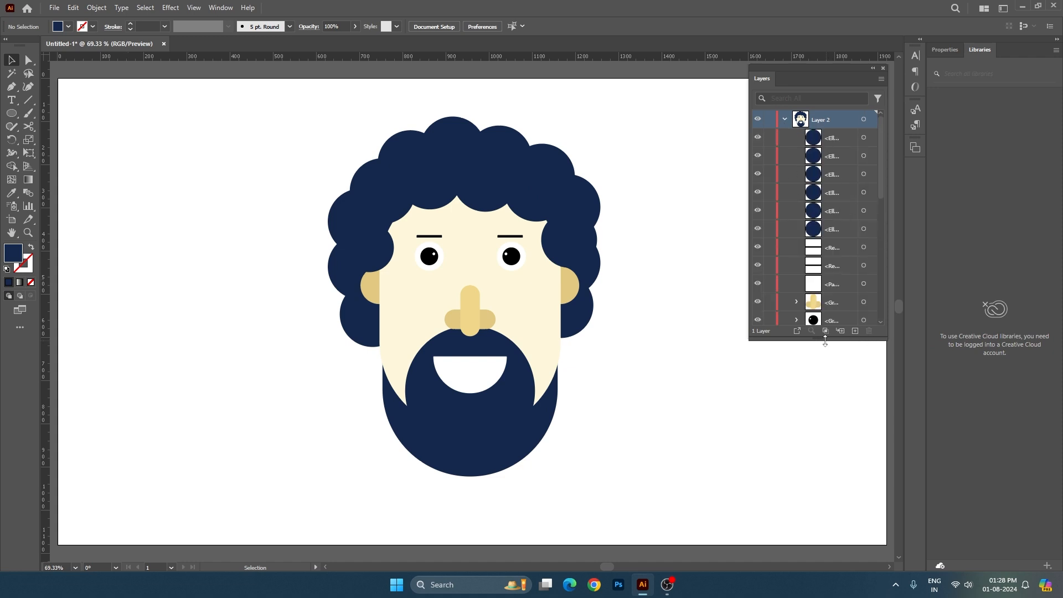
- Enlarge the layer list and set its row size to 50 pixels
left_click_drag(824, 342, 825, 499)
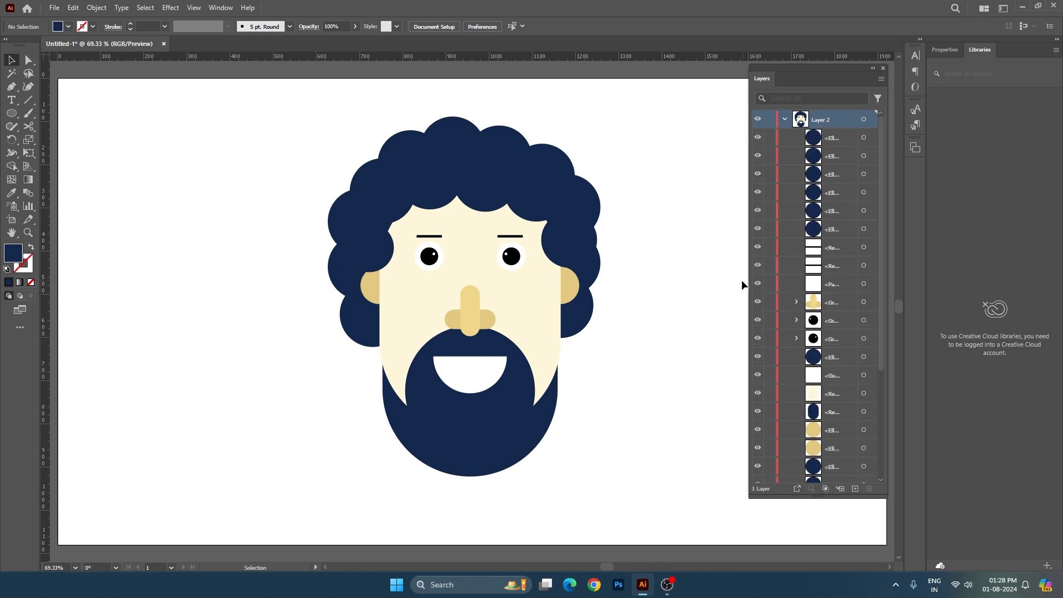
left_click_drag(750, 277, 690, 279)
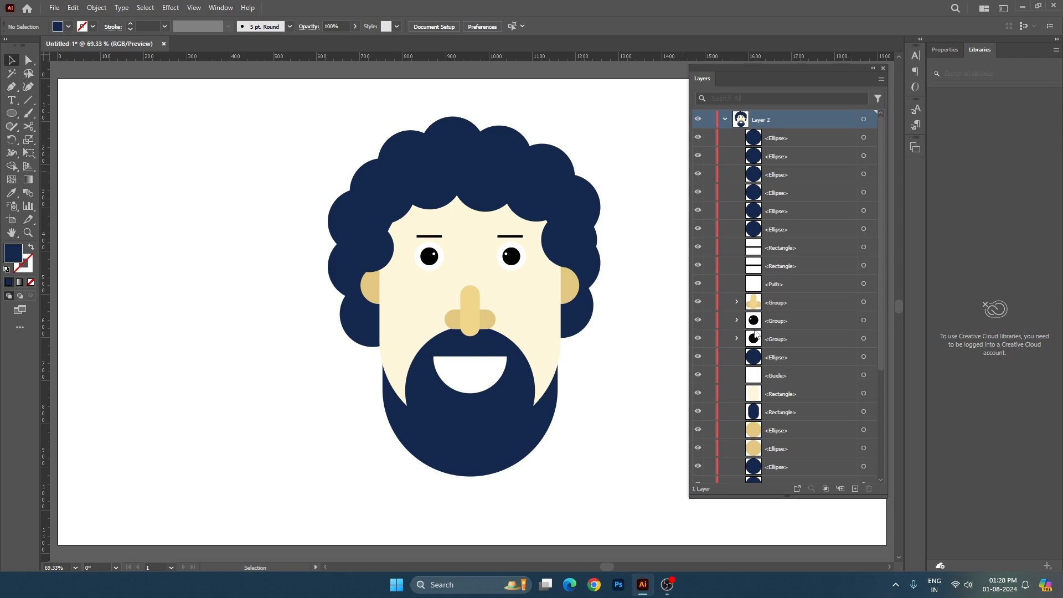
left_click(880, 79)
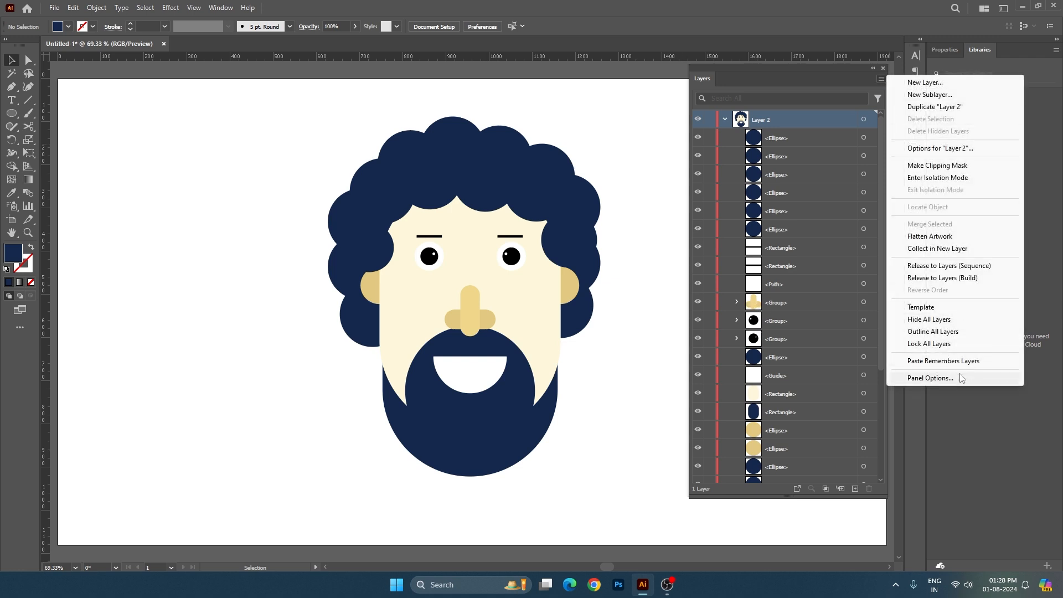
left_click(908, 379)
left_click(204, 215)
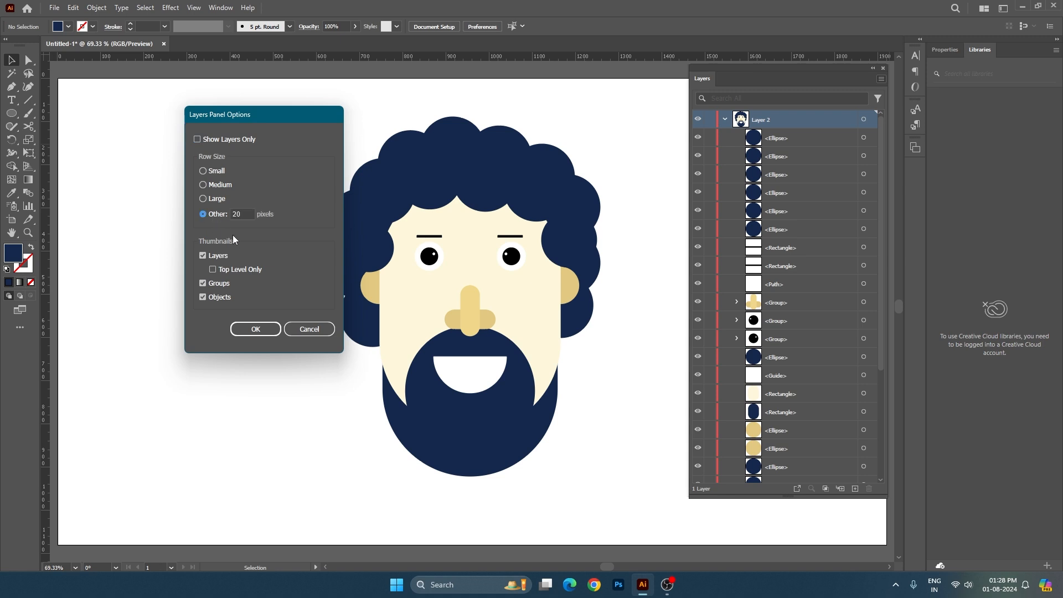
double_click(246, 214)
type("50")
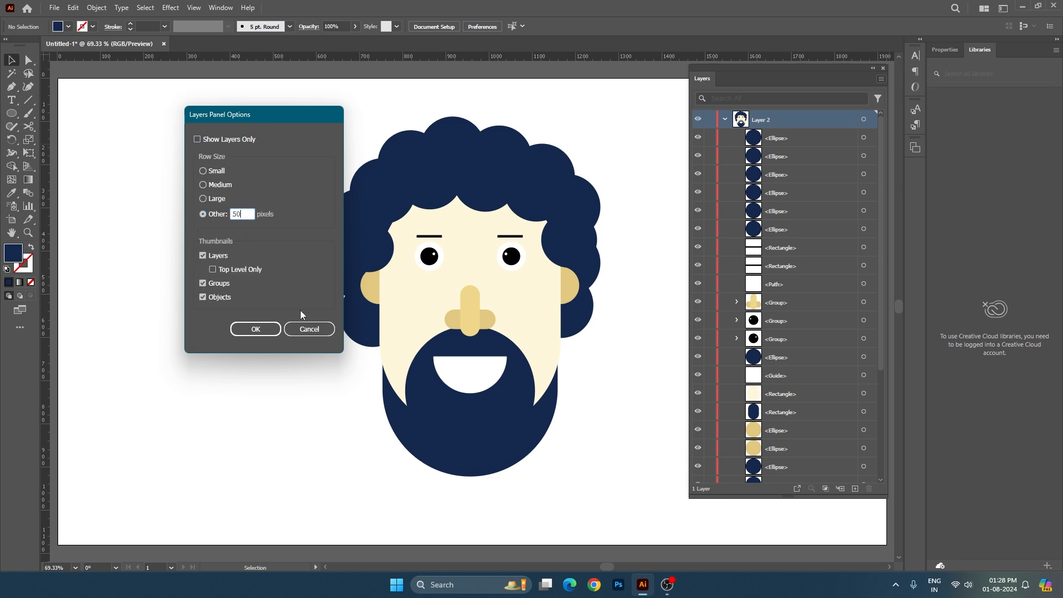
left_click(251, 329)
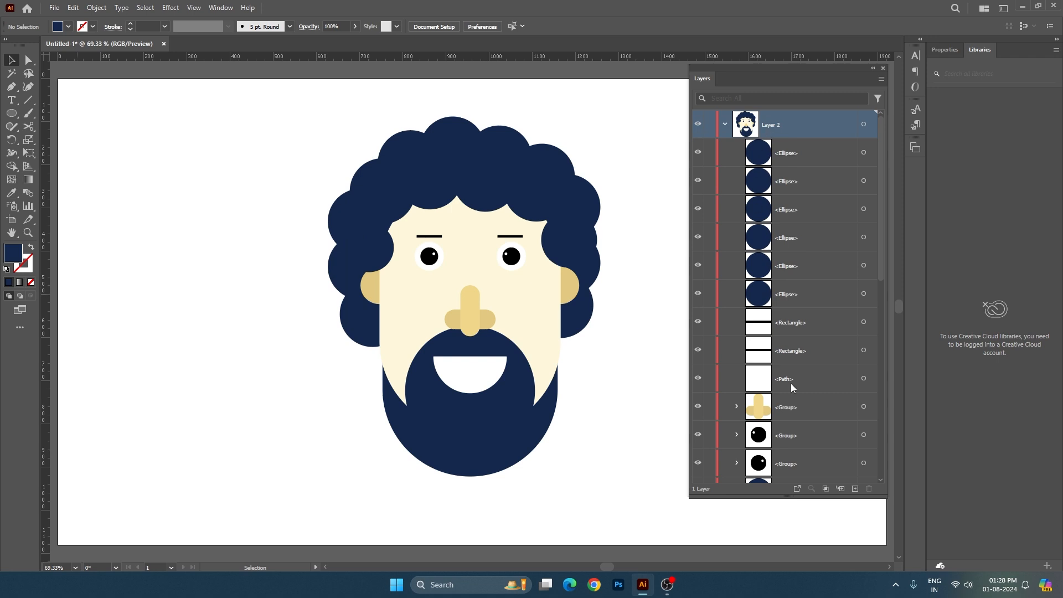
- Look through Layer 2's enlarged thumbnails and find the entry of a hair circle above the forehead
scroll(791, 384, "down", 5)
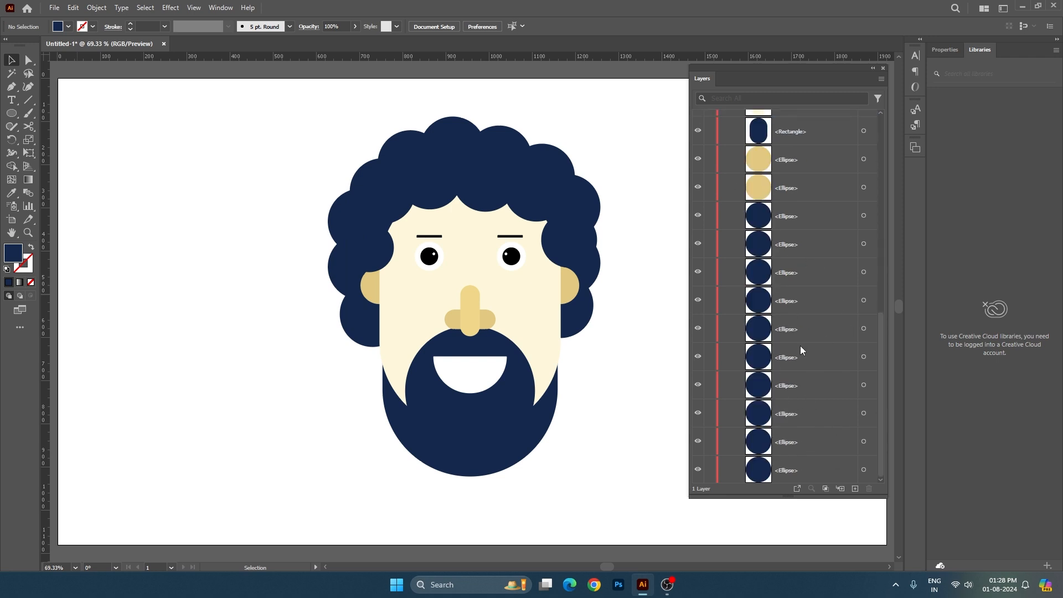
left_click(471, 166)
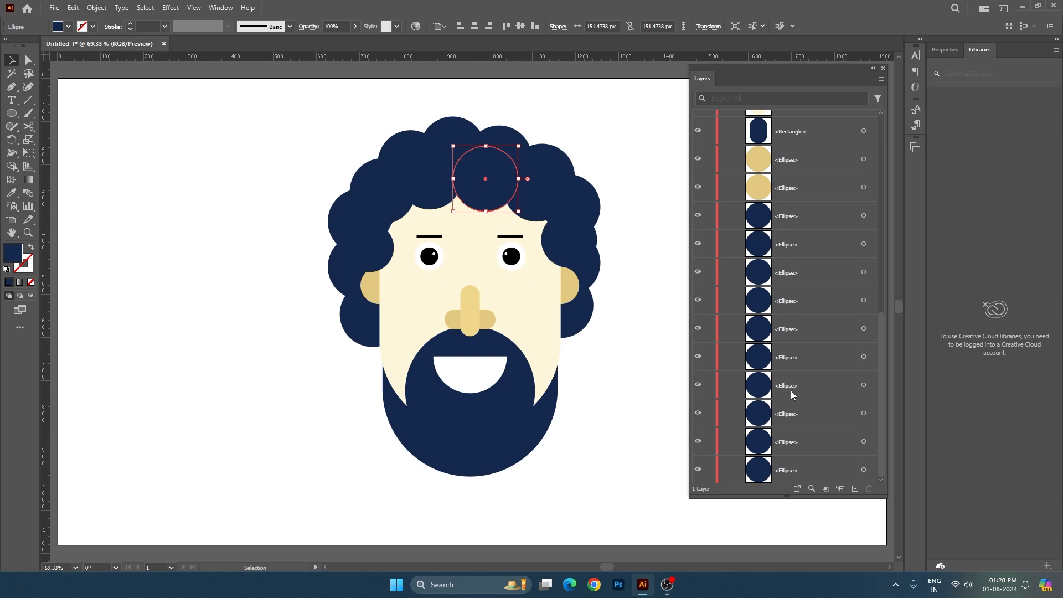
scroll(882, 328, "up", 10)
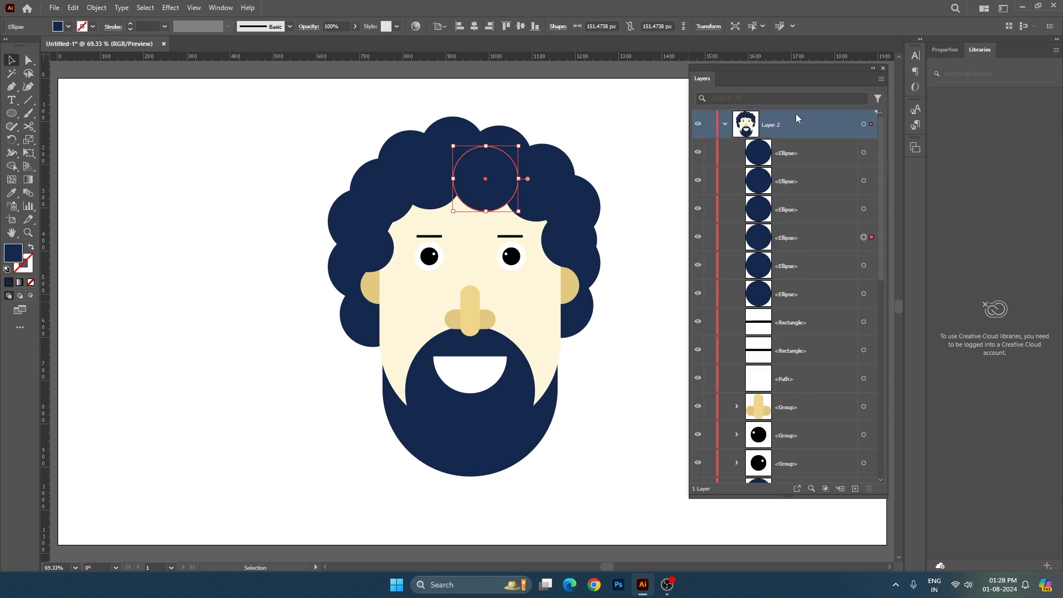
- Collapse Layer 2, set the layer list's row size to Medium and shrink the list's window
left_click(725, 125)
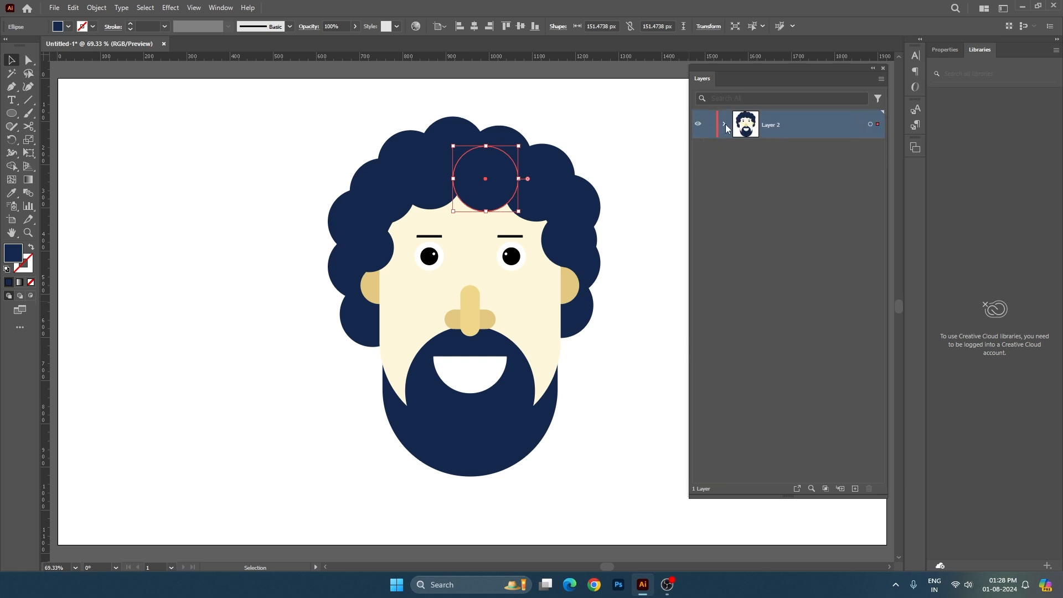
left_click(881, 81)
left_click(952, 380)
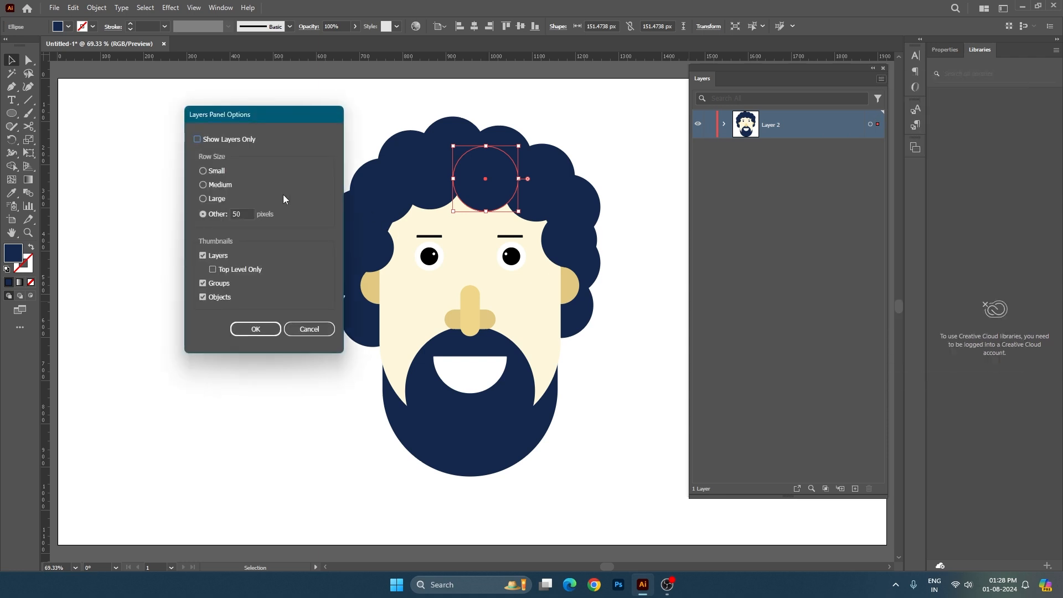
left_click(204, 184)
left_click(255, 329)
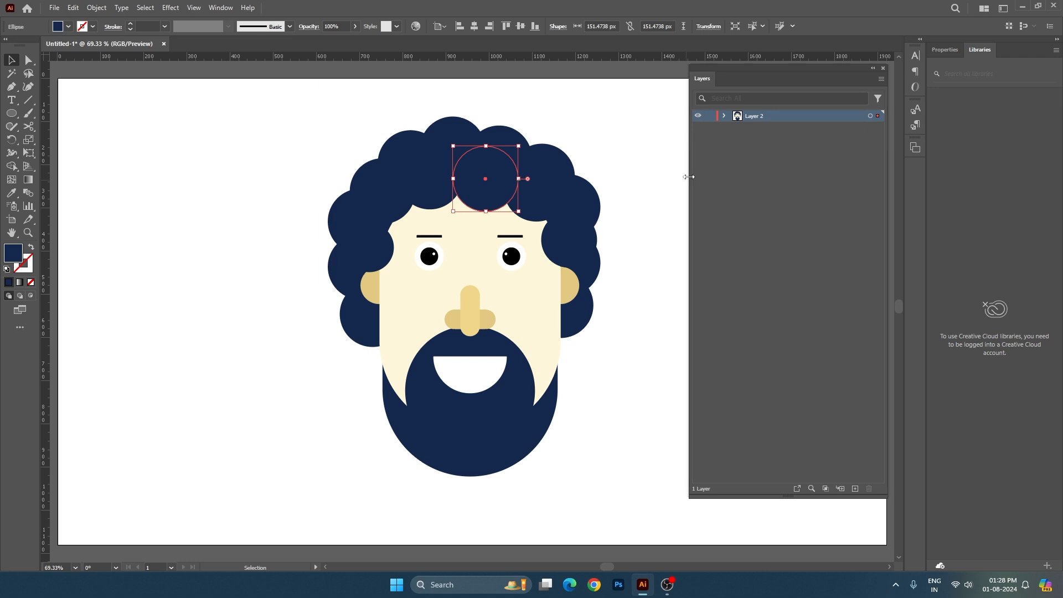
left_click_drag(689, 177, 772, 177)
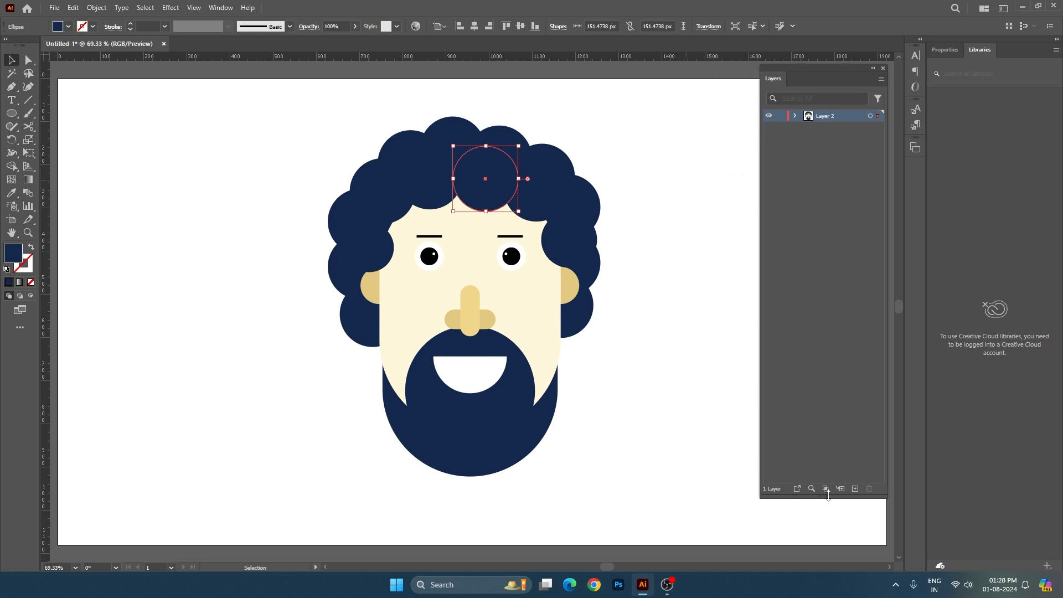
left_click_drag(840, 498, 862, 310)
- Select all the head shapes and release Layer 2's objects to separate layers with the Build option
left_click(606, 255)
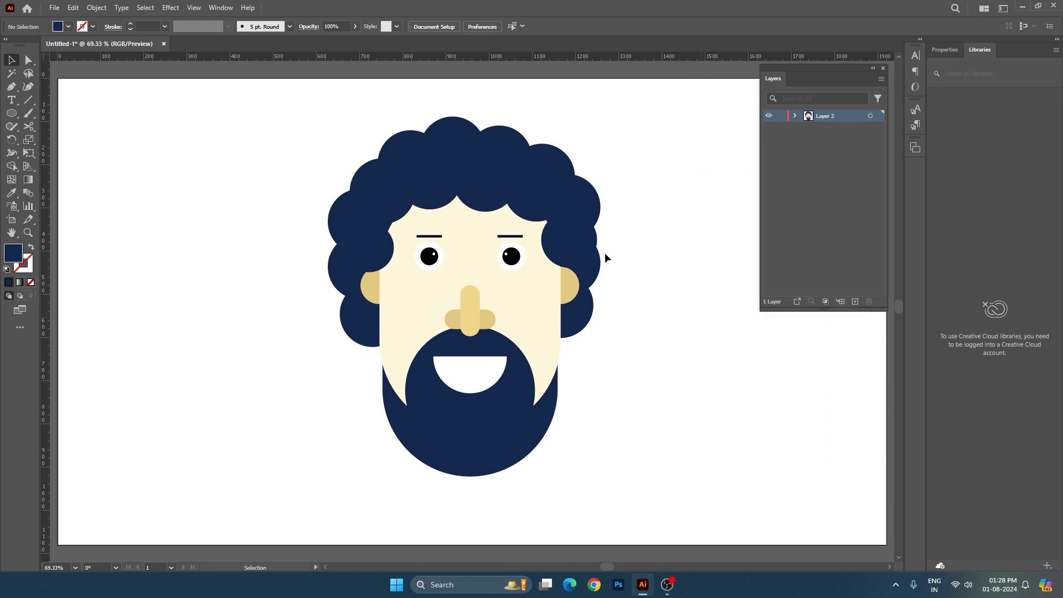
left_click_drag(237, 103, 696, 495)
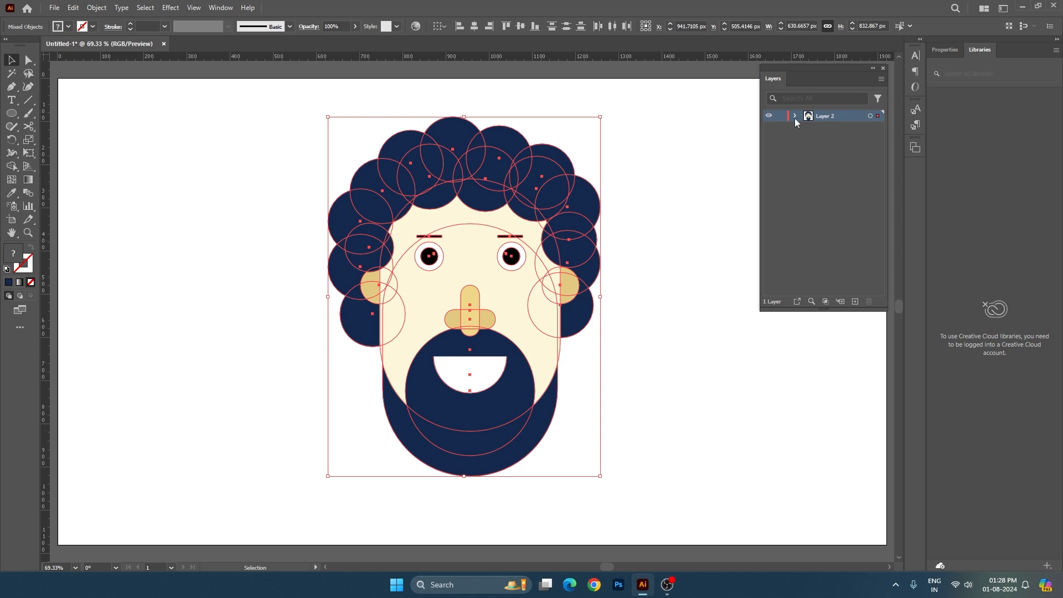
left_click(881, 79)
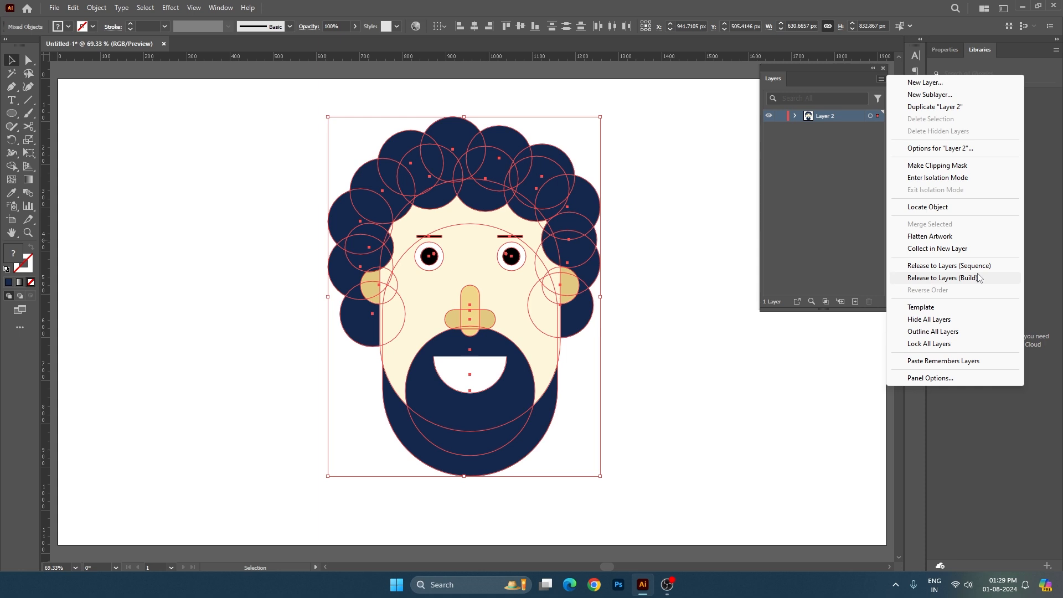
left_click(654, 353)
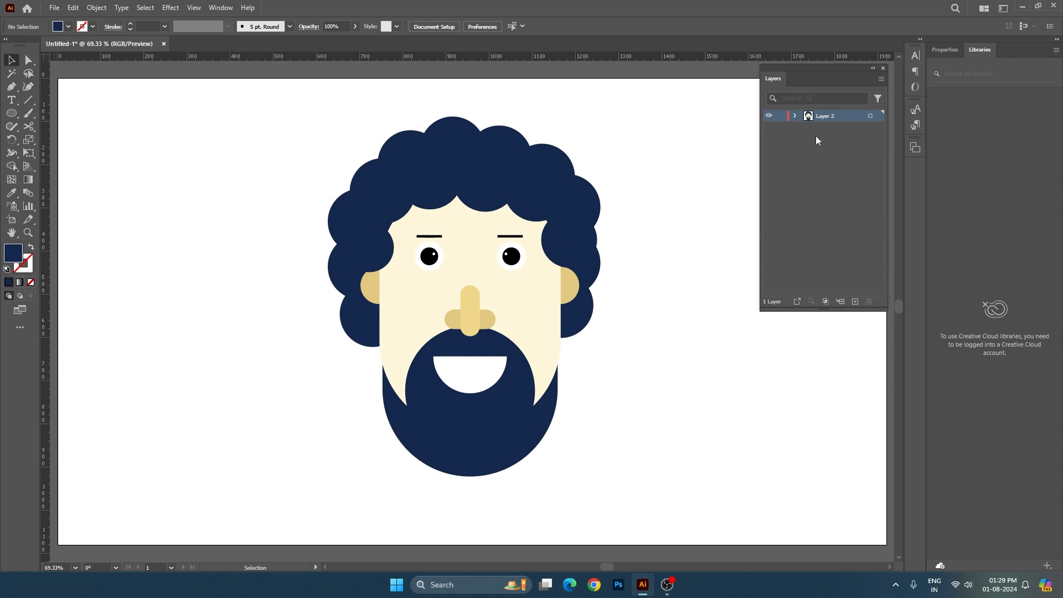
left_click_drag(263, 159, 698, 505)
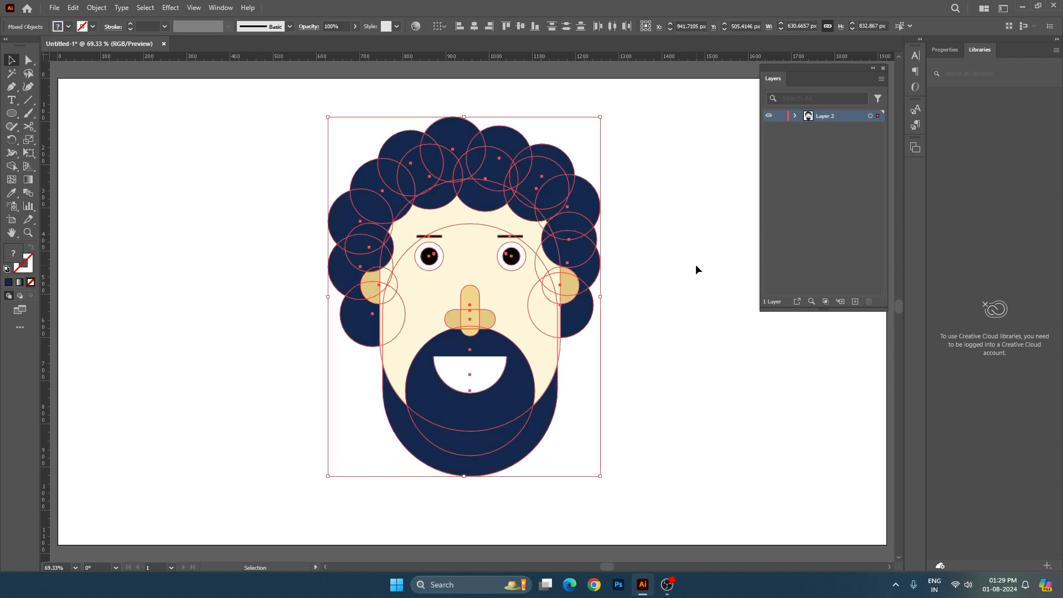
left_click(330, 169)
left_click_drag(280, 119, 647, 460)
left_click(881, 79)
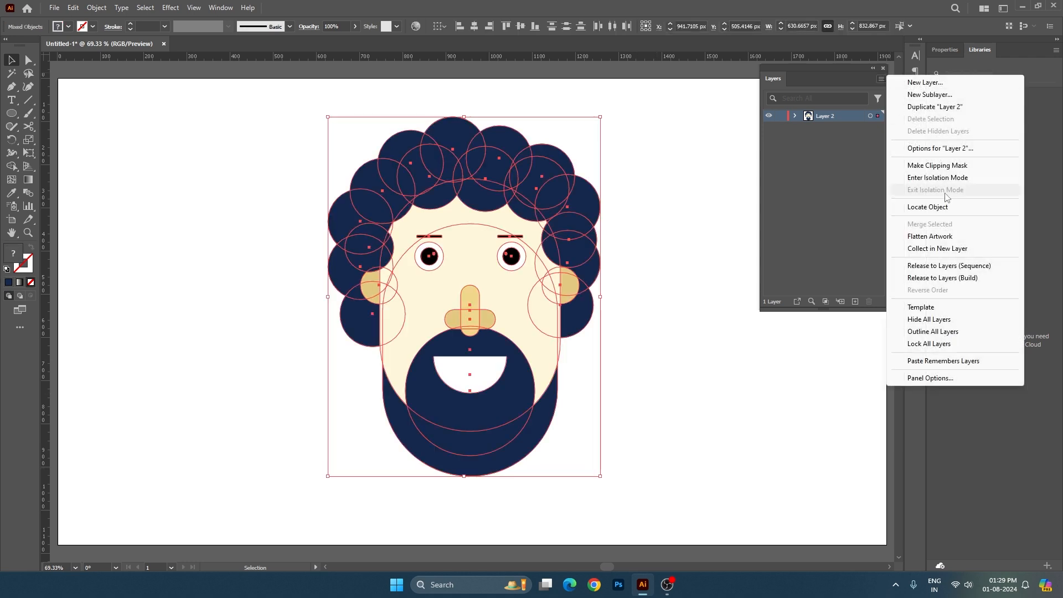
left_click(929, 282)
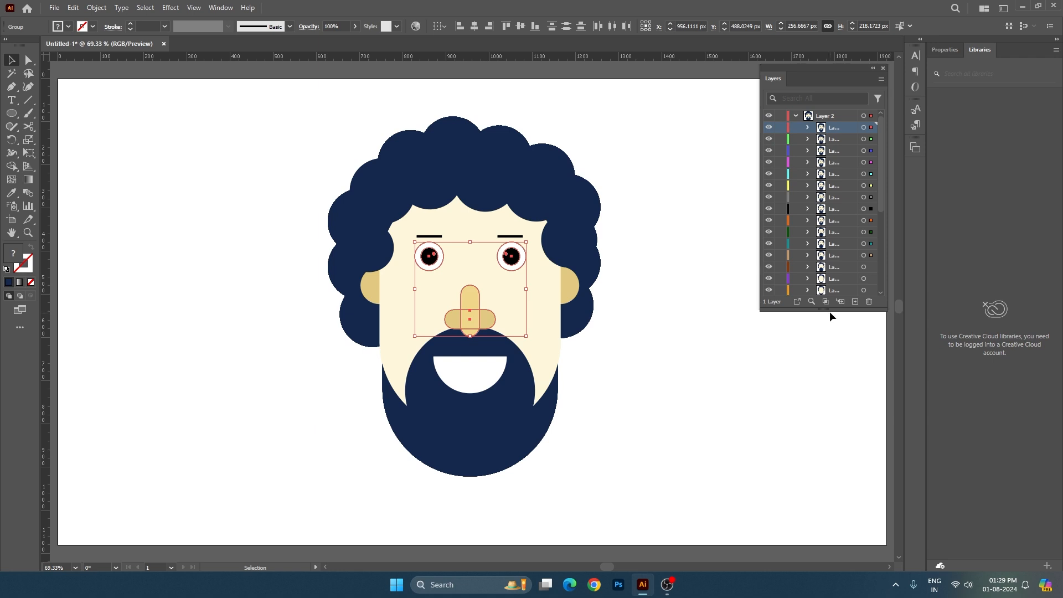
- Enlarge the layer list and hide all of Layer 2's sublayers, checking what Layer 3 shows without the layers between it and the bottommost
left_click_drag(830, 311, 791, 503)
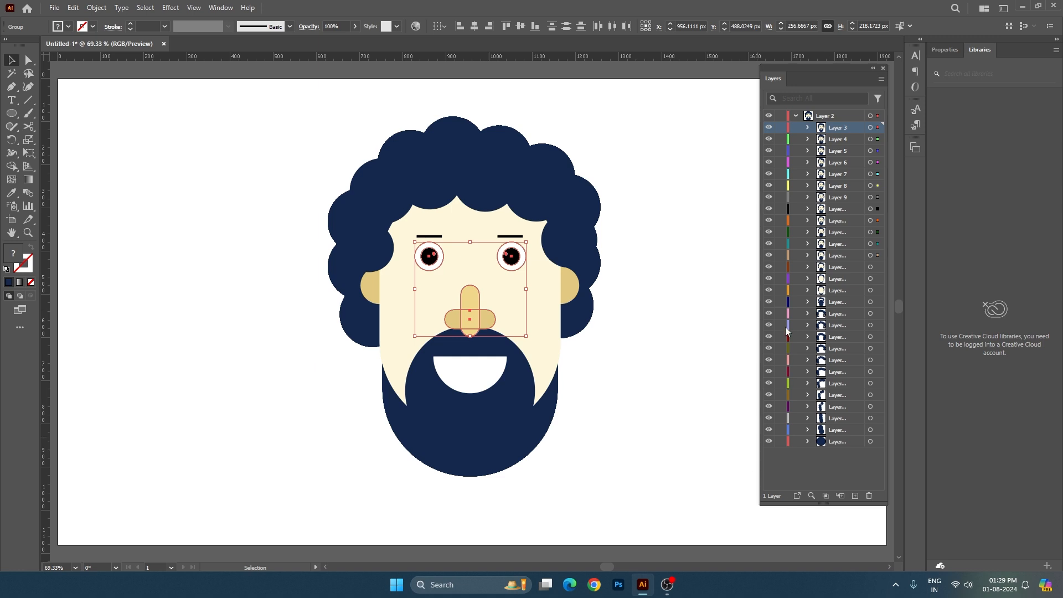
left_click_drag(768, 430, 767, 405)
left_click_drag(767, 336, 769, 141)
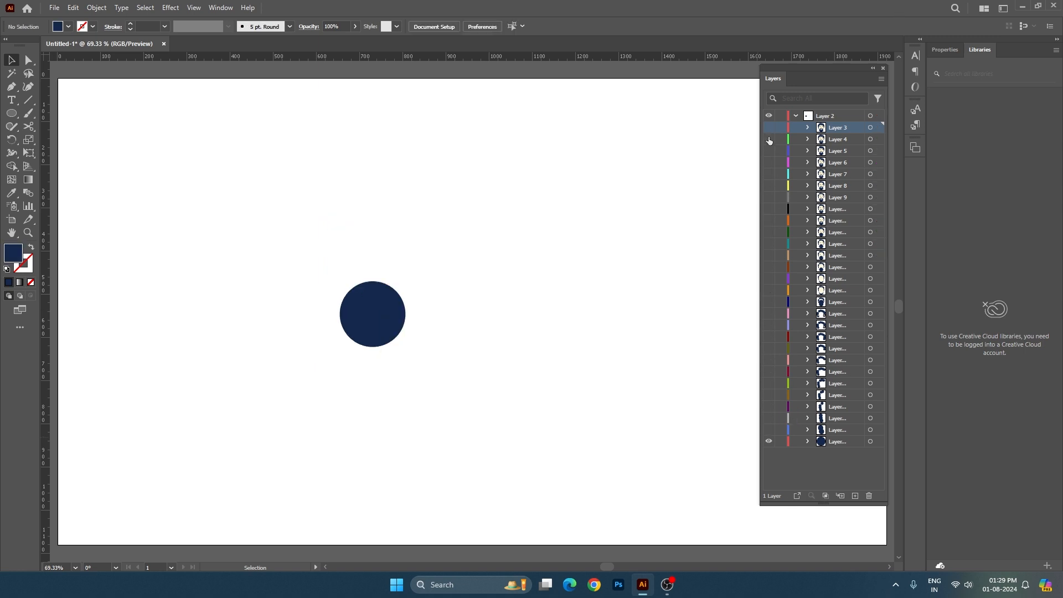
left_click(769, 128)
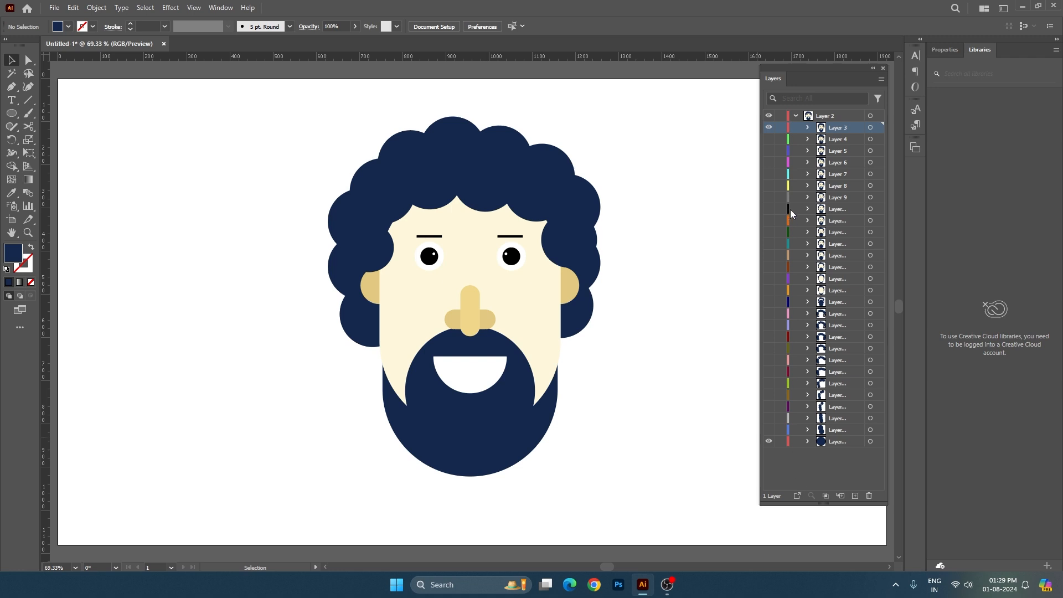
left_click(769, 128)
left_click(769, 116)
left_click(769, 116)
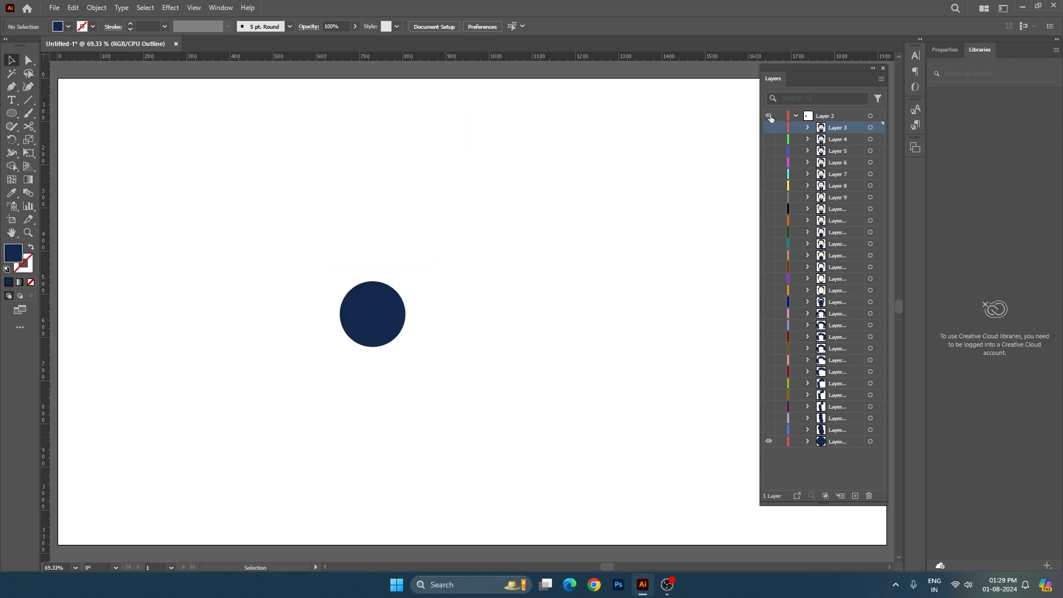
left_click(769, 116, "ctrl")
left_click(768, 441)
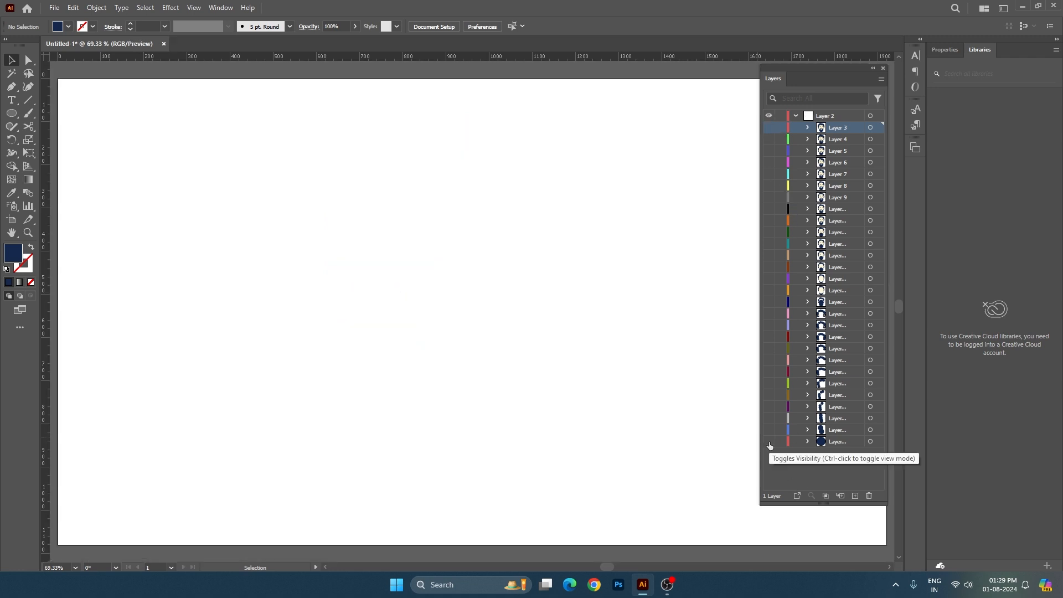
- Show Layer 2's sublayers one by one from the bottommost up to Layer 3 to review the cumulative build, and collapse Layer 2
left_click(769, 441)
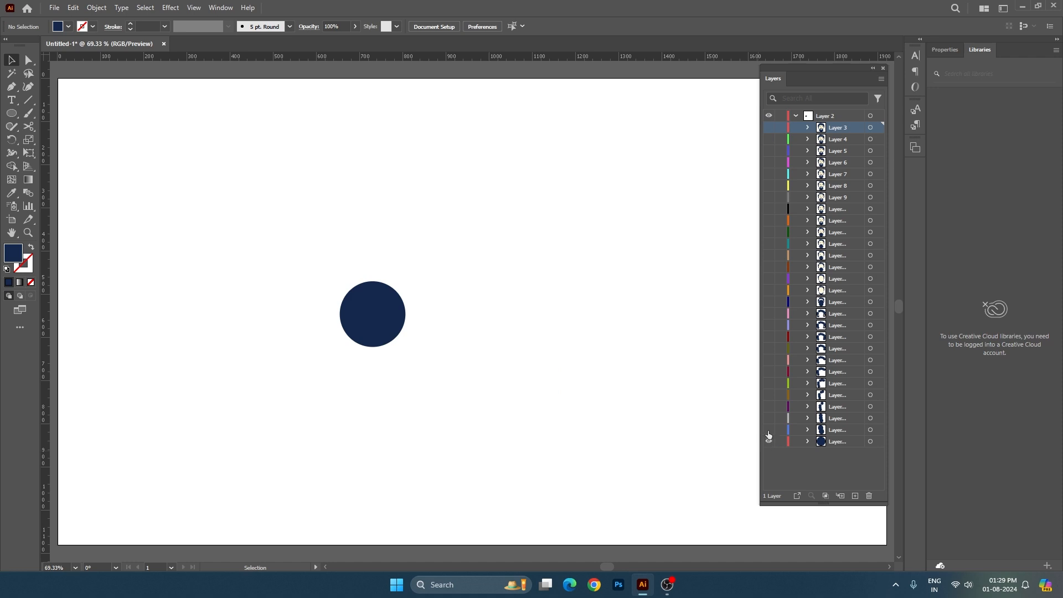
left_click(768, 430)
left_click(769, 418)
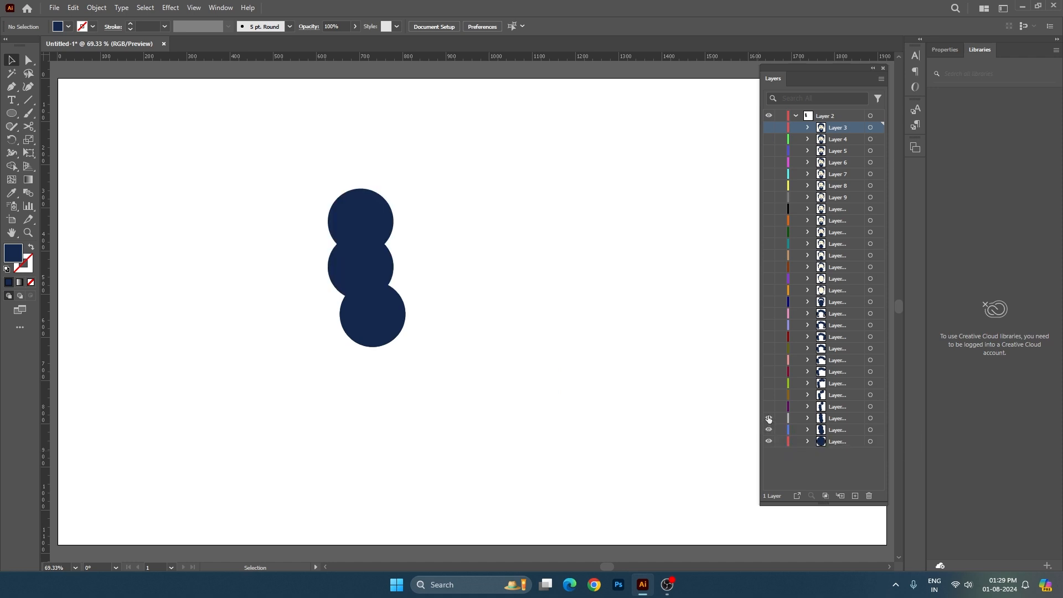
left_click(769, 407)
left_click(769, 395)
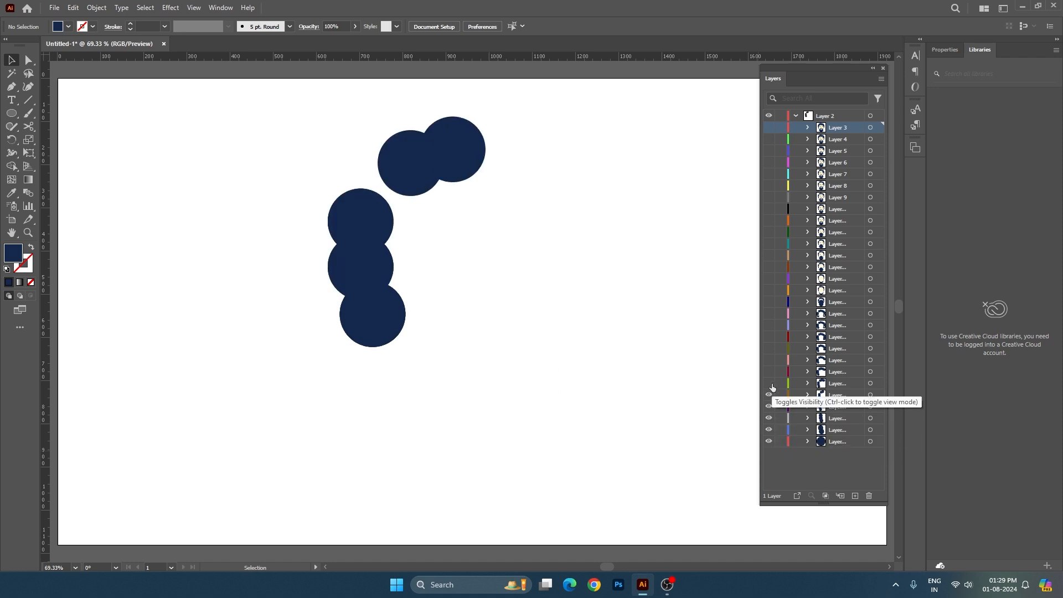
left_click(768, 383)
left_click(769, 371)
left_click(768, 360)
left_click(769, 348)
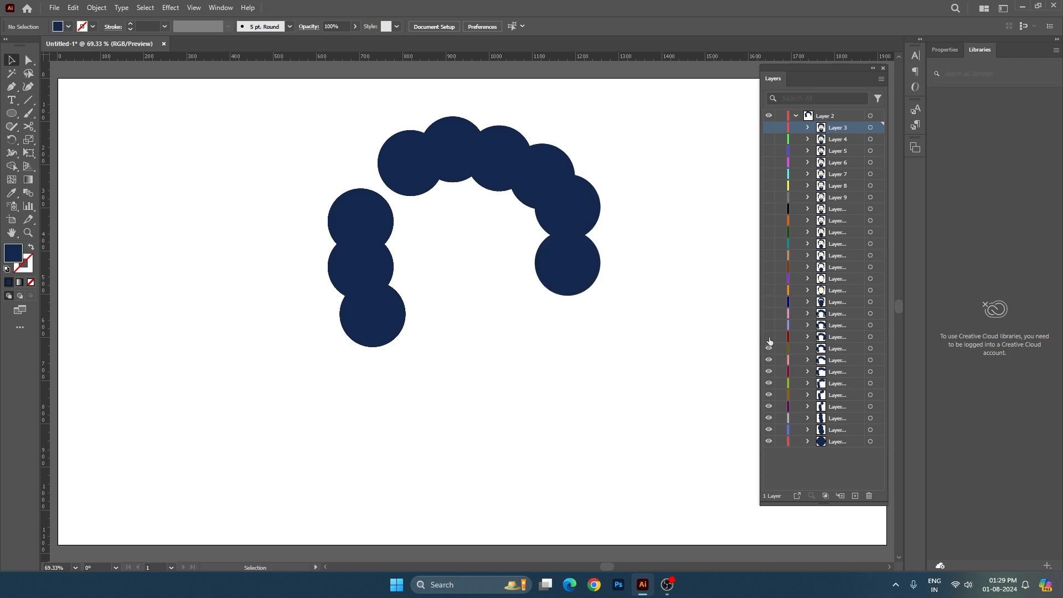
left_click(769, 337)
left_click(769, 325)
left_click(769, 313)
left_click(769, 302)
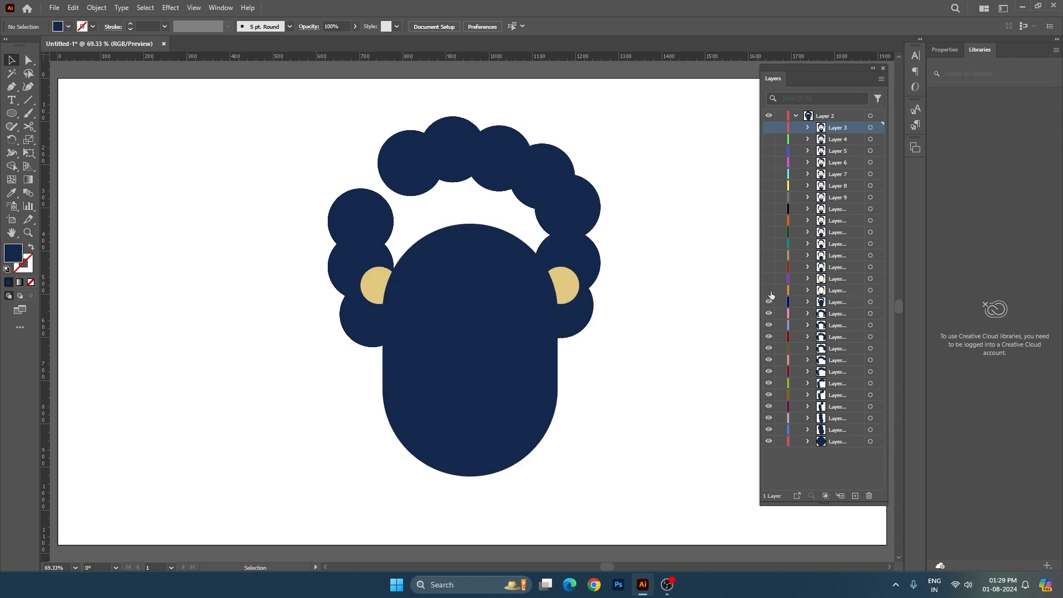
left_click(768, 290)
left_click(768, 278)
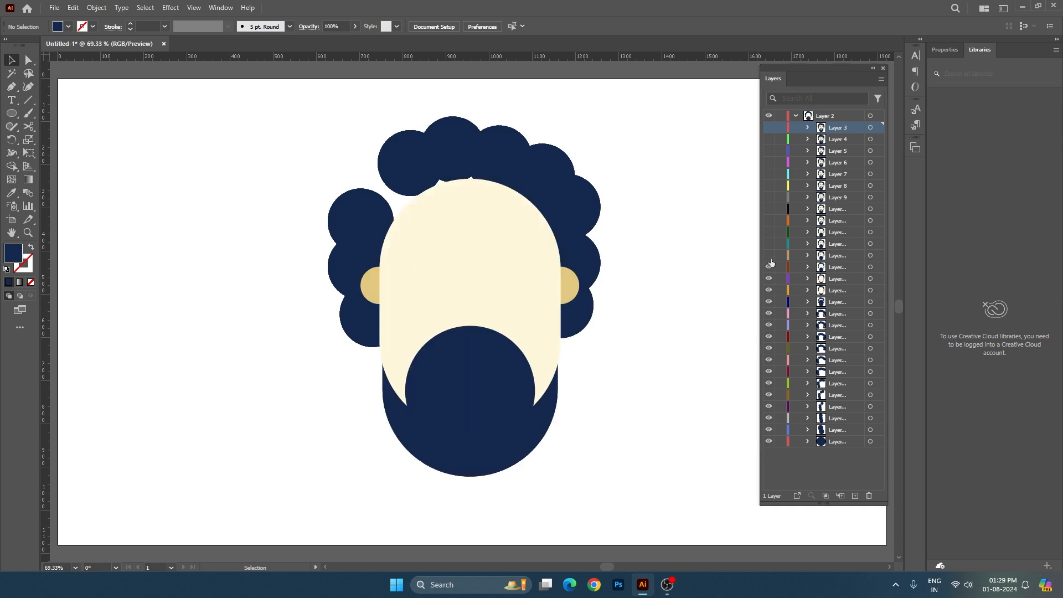
left_click(768, 267)
left_click(769, 255)
left_click(769, 243)
left_click(769, 232)
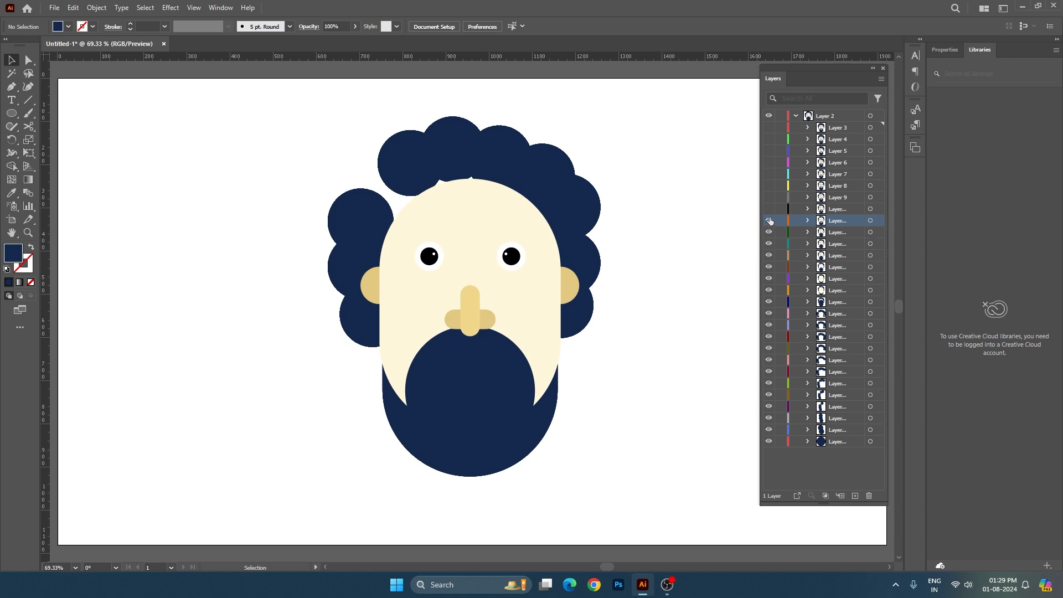
left_click(769, 220)
left_click(768, 209)
left_click(769, 197)
left_click(768, 185)
left_click(769, 174)
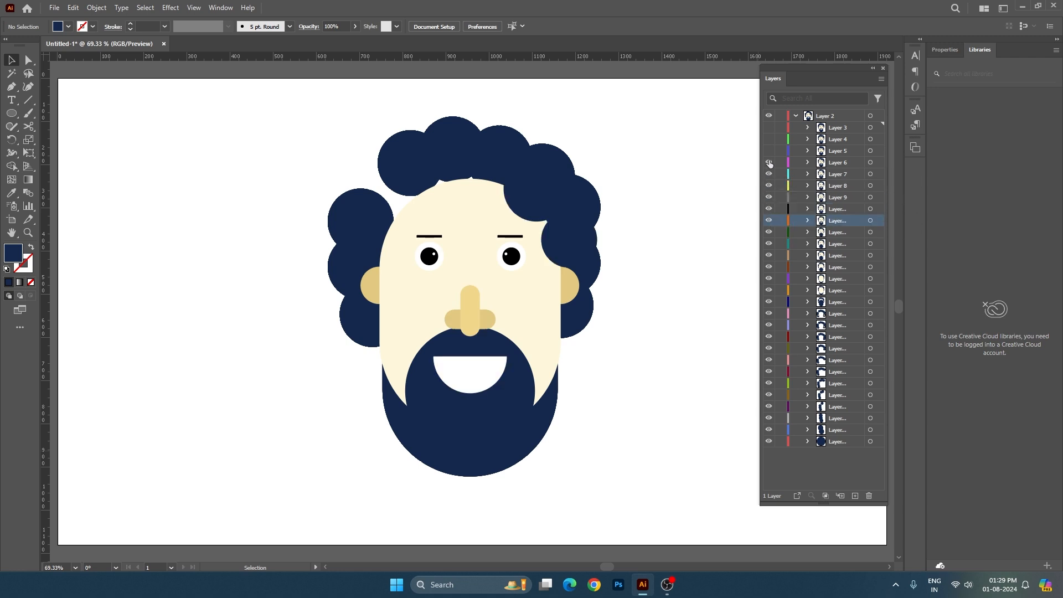
left_click(769, 162)
left_click(769, 151)
left_click(769, 139)
left_click(768, 128)
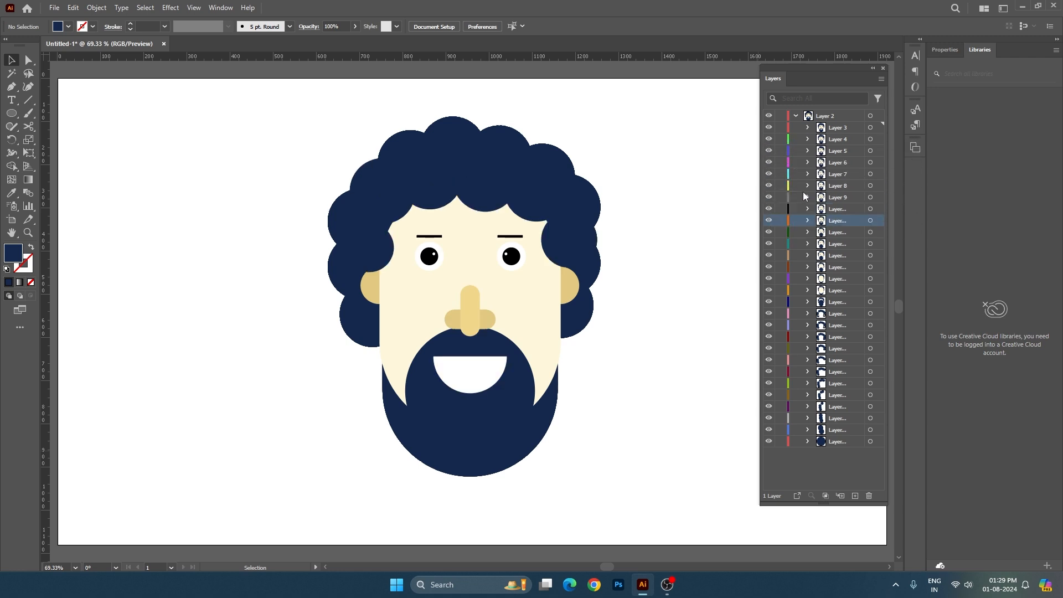
left_click(796, 116)
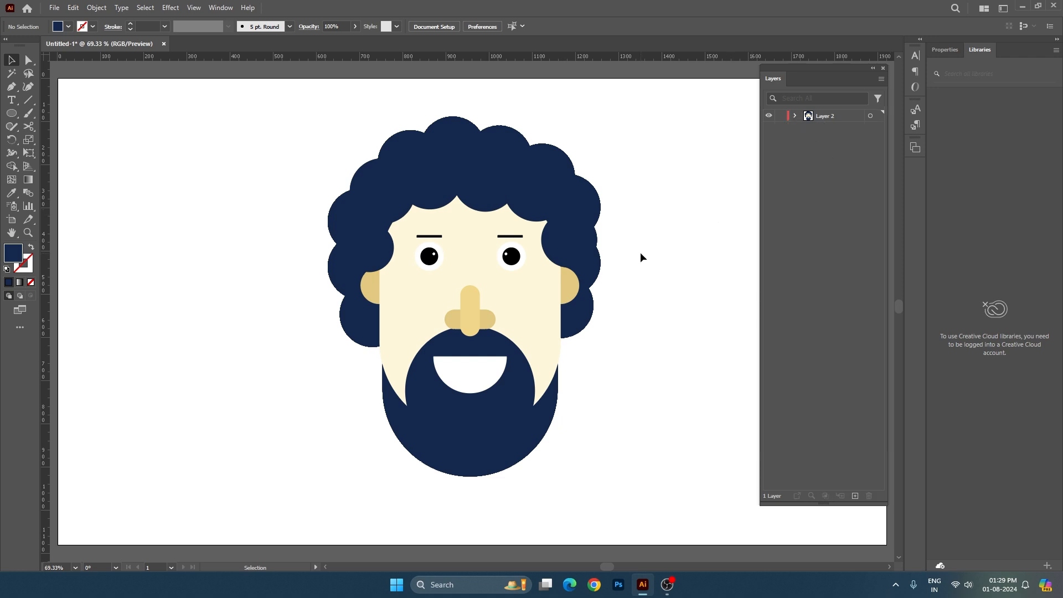
key("ctrl+z")
key("ctrl+z")
key("ctrl+z")
key("ctrl+z")
key("ctrl+z")
key("ctrl+z")
key("ctrl+z")
key("ctrl+z")
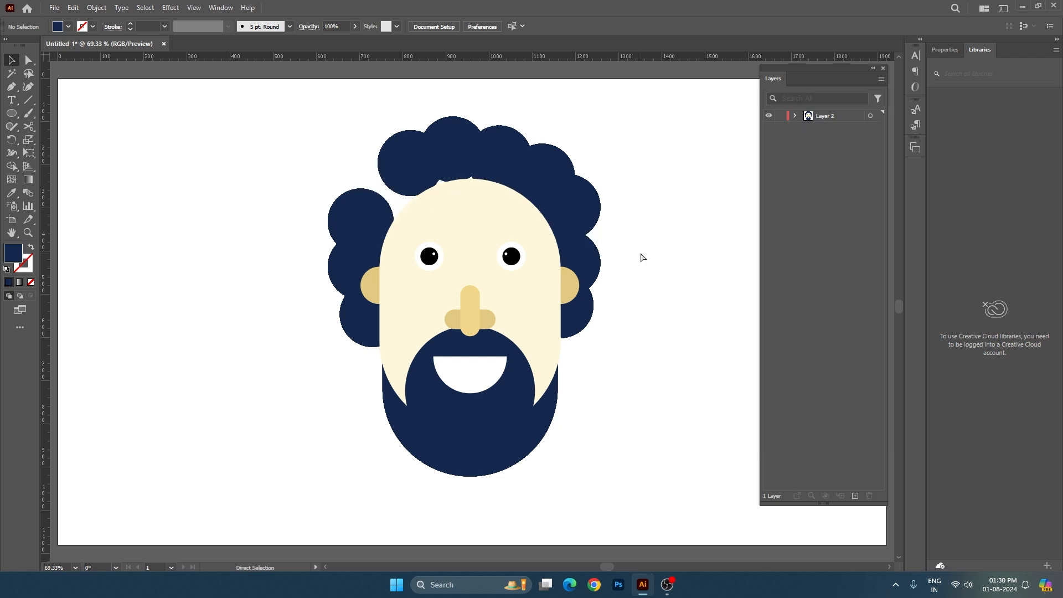
key("ctrl+z")
key("ctrl+z")
key("ctrl+z")
key("ctrl+z")
key("ctrl+z")
key("ctrl+z")
key("ctrl+z")
key("ctrl+z")
key("ctrl+z")
key("ctrl+z")
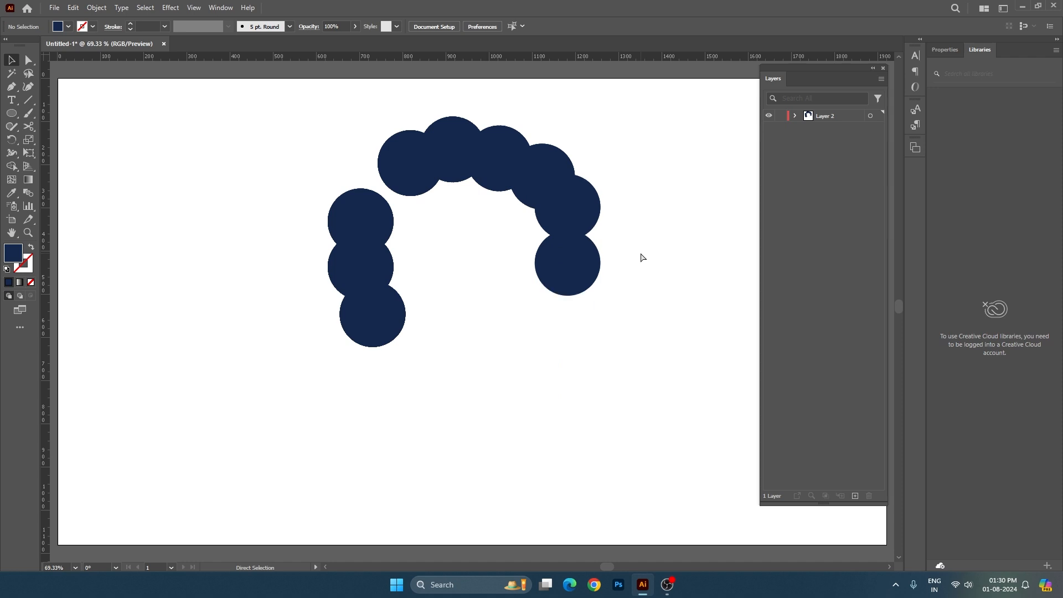
key("ctrl+z")
key("ctrl+z")
key("ctrl+z")
key("ctrl+z")
key("ctrl+z")
key("ctrl+z")
key("ctrl+z")
key("ctrl+z")
key("ctrl+z")
key("ctrl+shift+z")
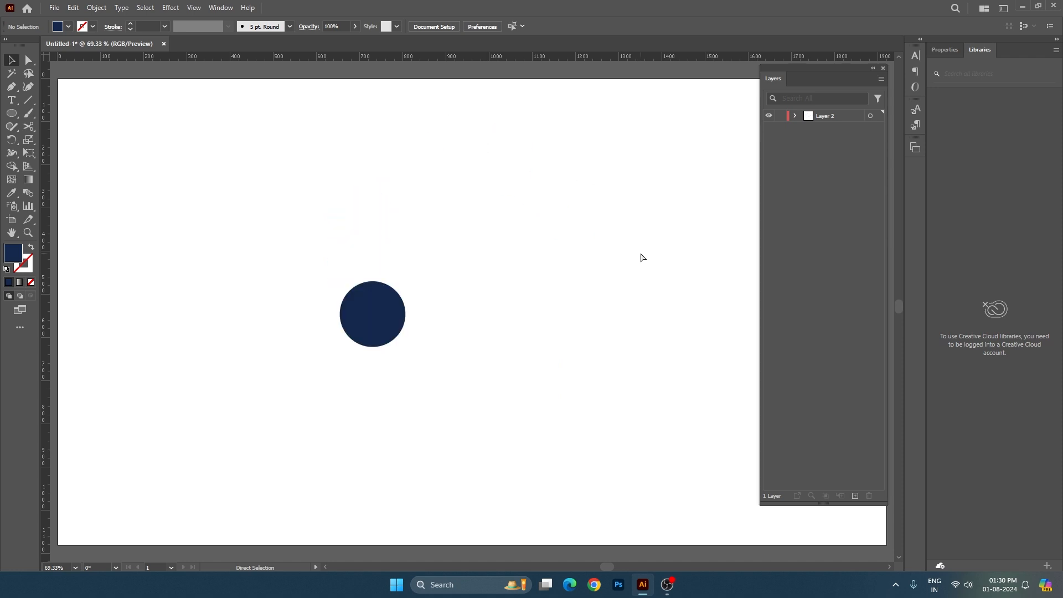
key("ctrl+y")
key("ctrl+y")
key("ctrl+shift+z")
key("ctrl+shift+z")
key("ctrl+shift+z")
key("ctrl+shift+z")
key("ctrl+shift+z")
key("ctrl+shift+z")
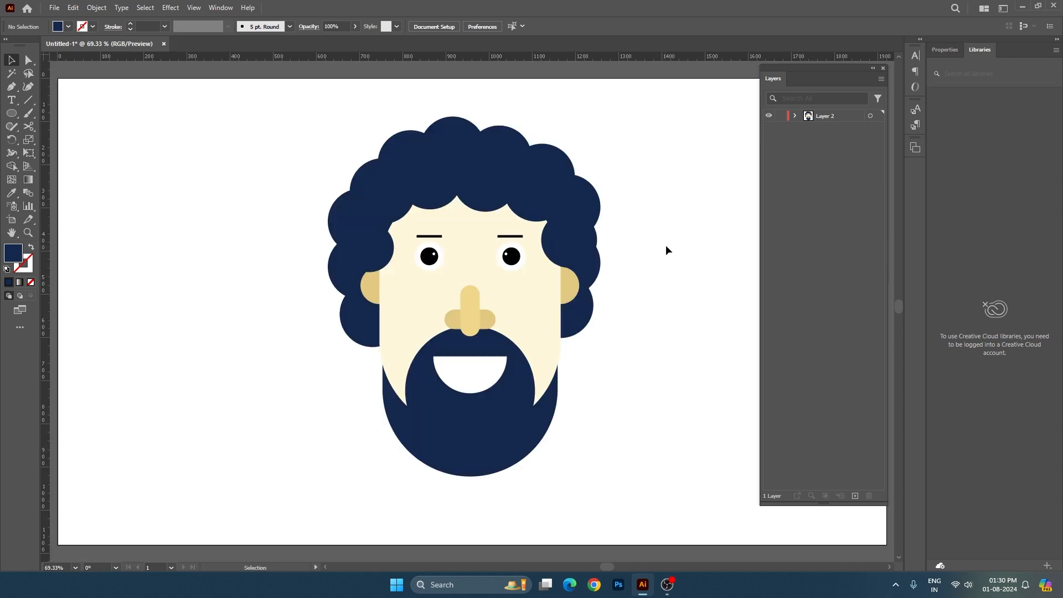
- Expand Layer 2, undo the Build release of its objects to separate layers, and deselect the artwork
left_click(793, 117)
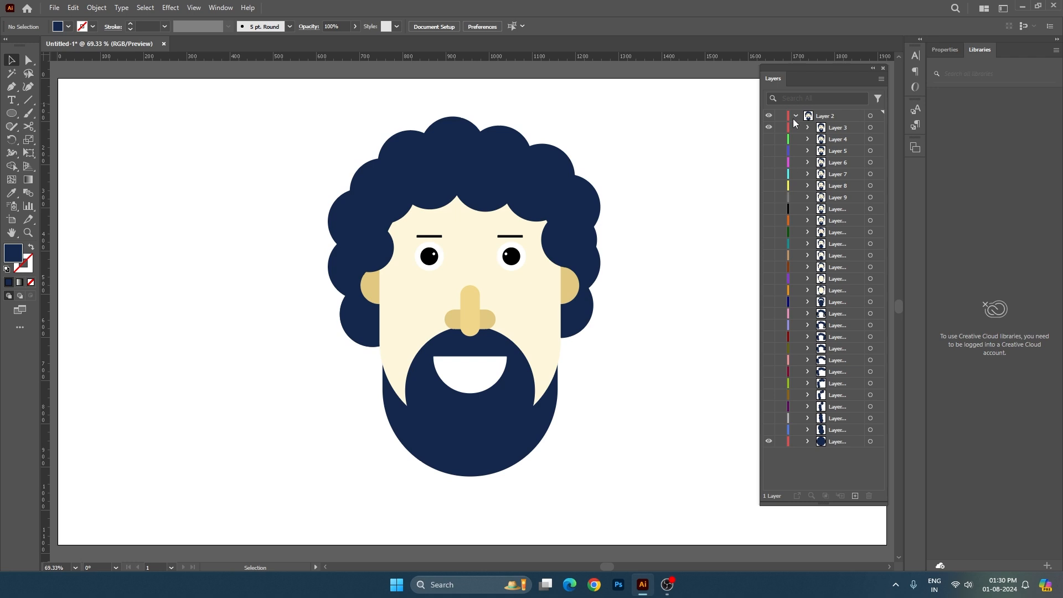
key("ctrl+z")
key("ctrl+z")
key("ctrl+z")
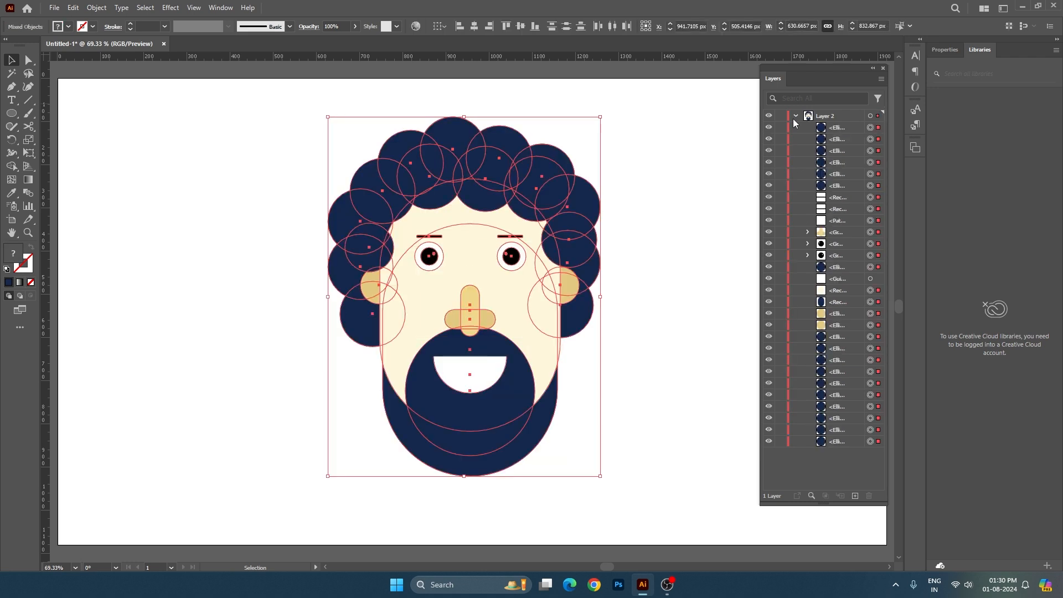
left_click(614, 300)
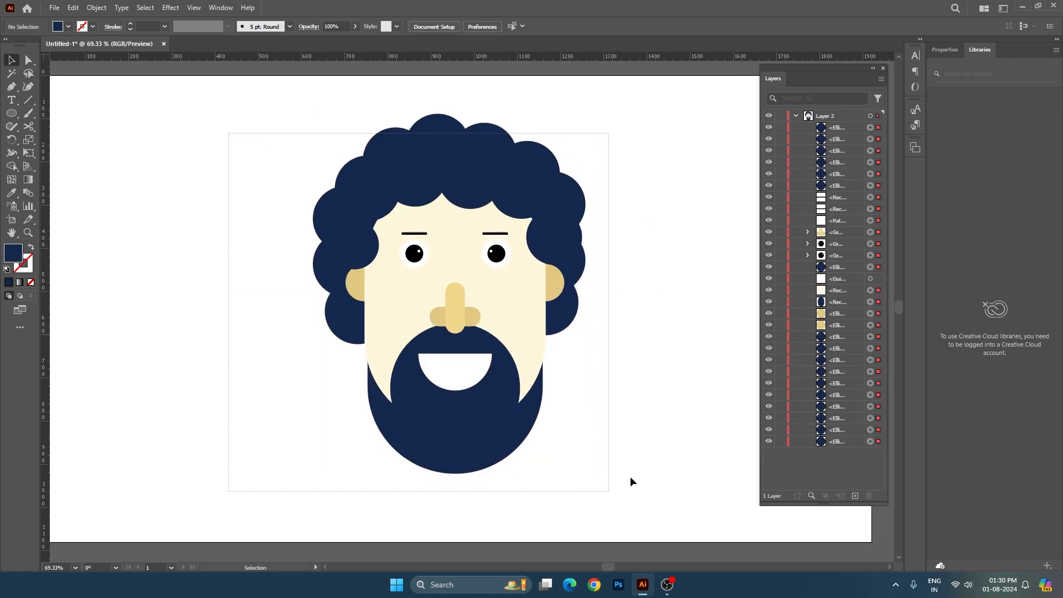
- Examine the head's separate objects by selecting them all, isolating the beard's rounded base shape, and selecting the chin circle and nose
key("ctrl+a")
left_click(795, 116)
left_click(795, 115)
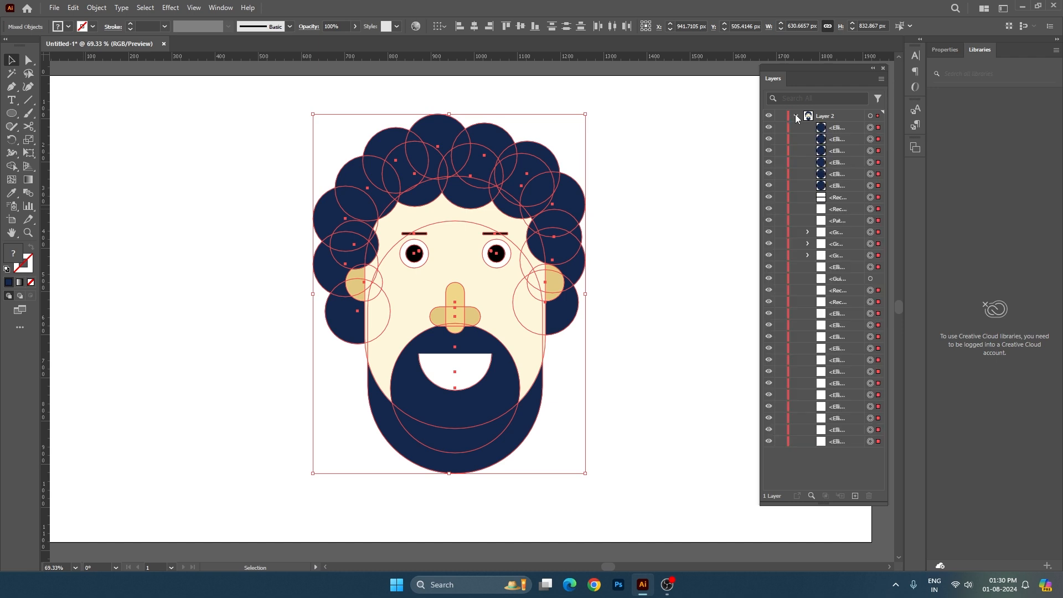
left_click(668, 296)
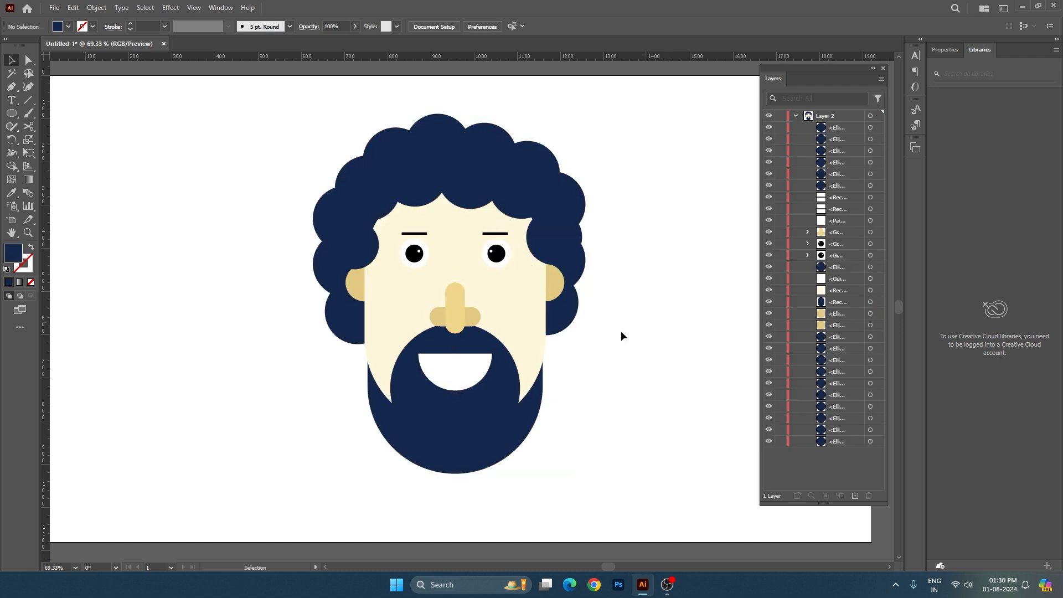
double_click(524, 440)
left_click(576, 413)
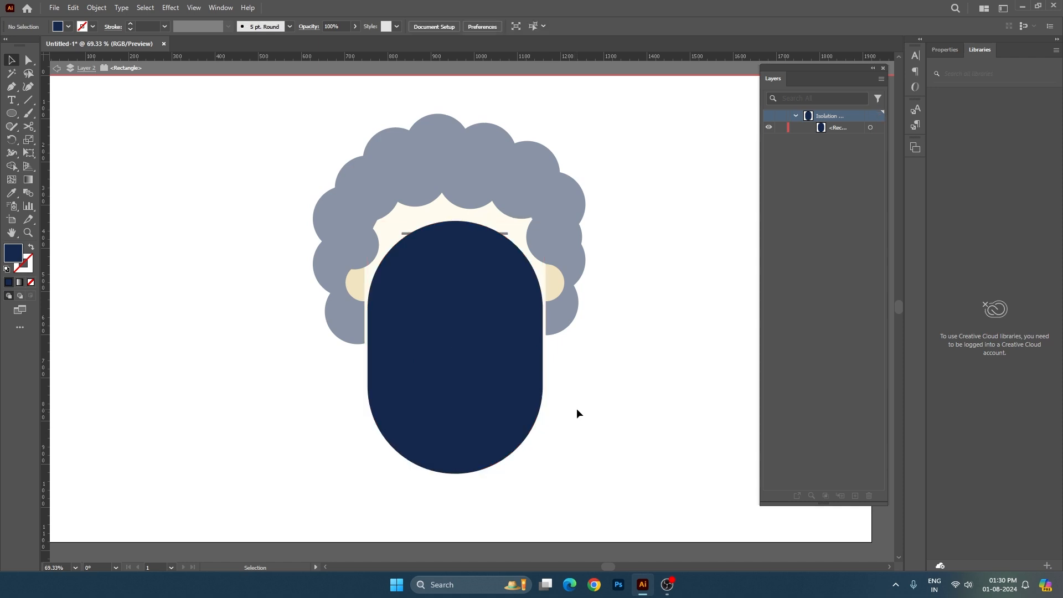
double_click(576, 410)
left_click(483, 346)
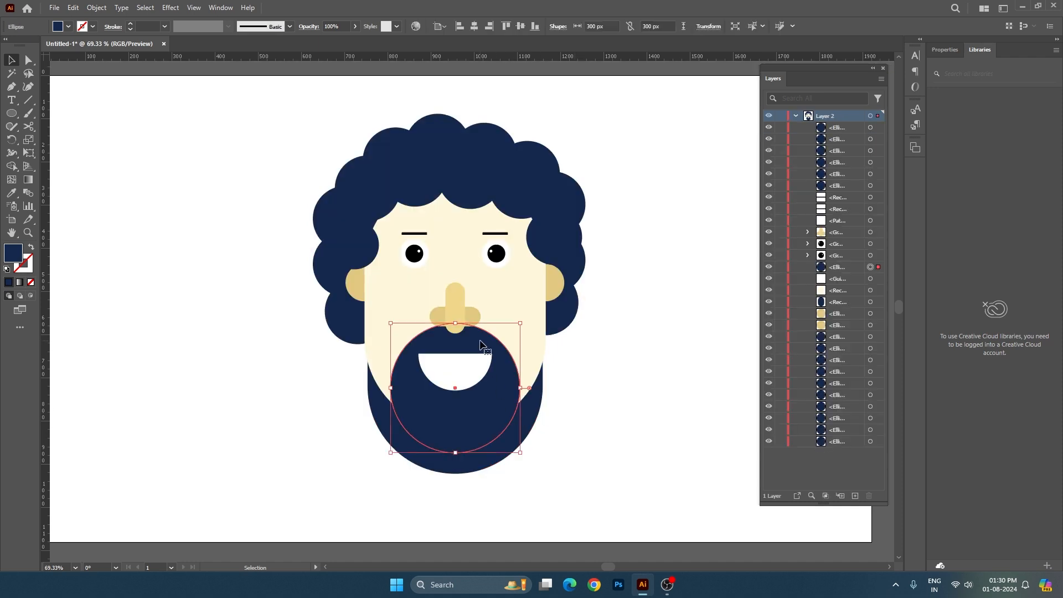
left_click(452, 304)
left_click(648, 337)
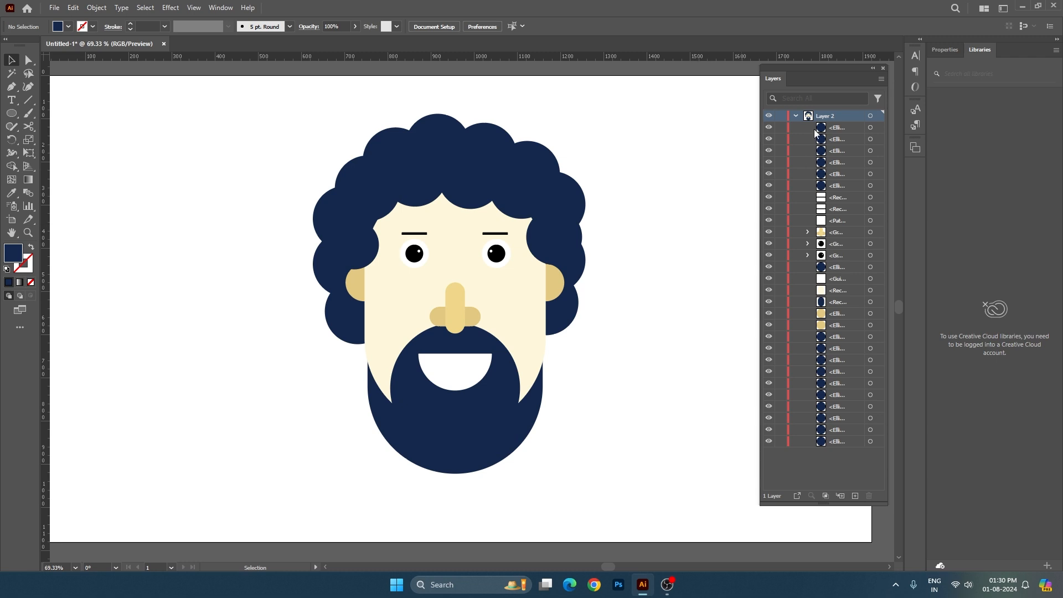
- Collapse Layer 2's object list, add a new empty layer above it and delete that new layer
left_click(795, 116)
left_click(795, 116)
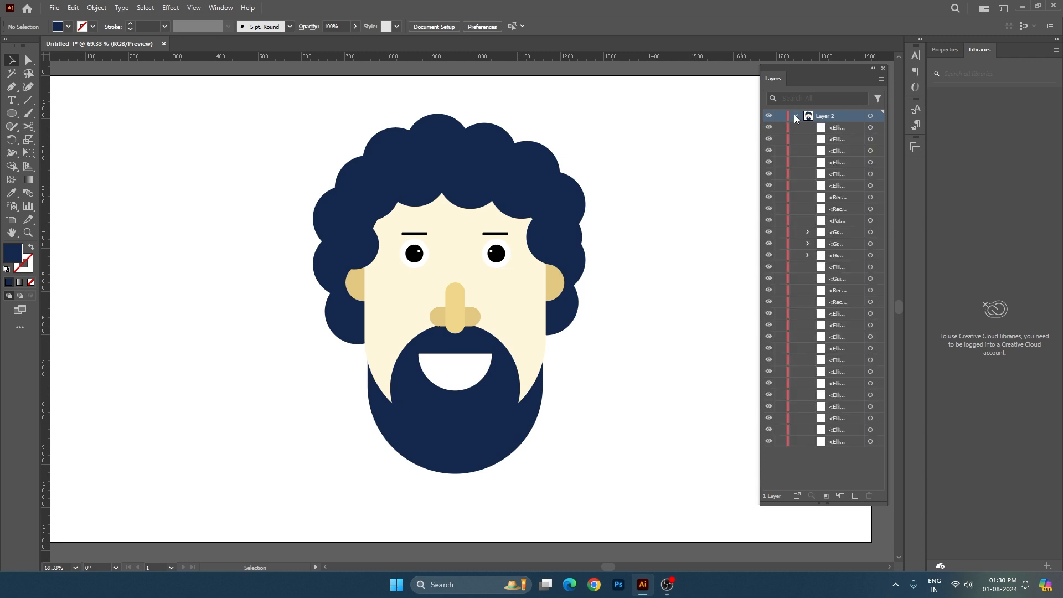
left_click(795, 115)
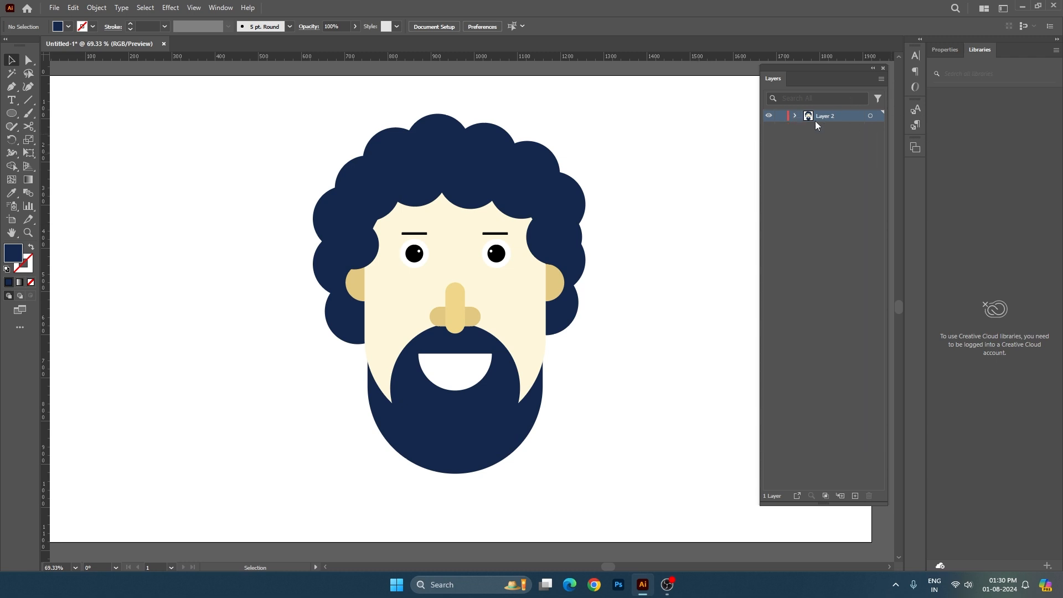
left_click(795, 115)
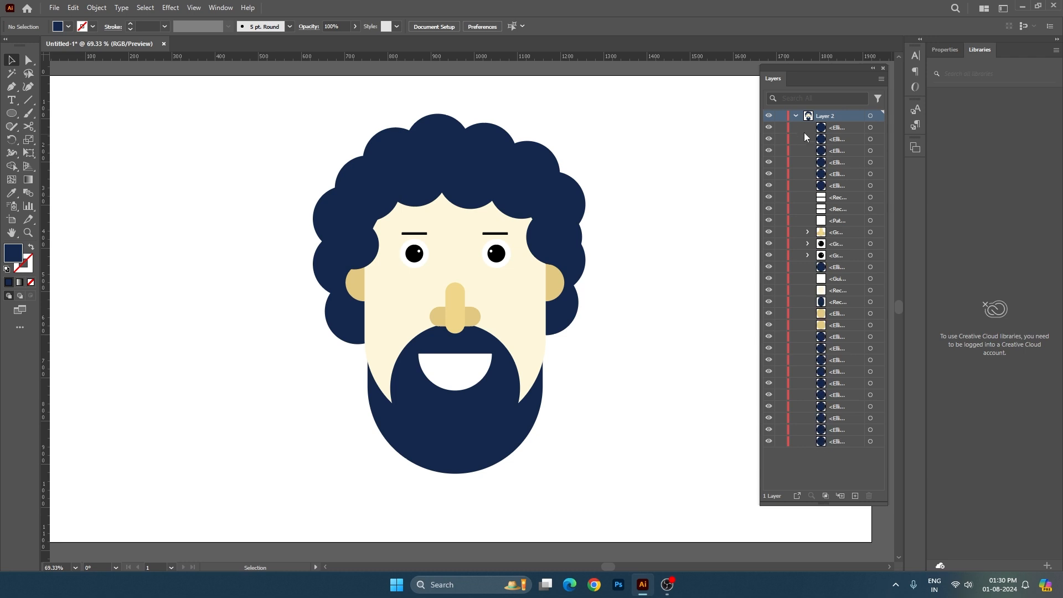
left_click(796, 115)
left_click(855, 496)
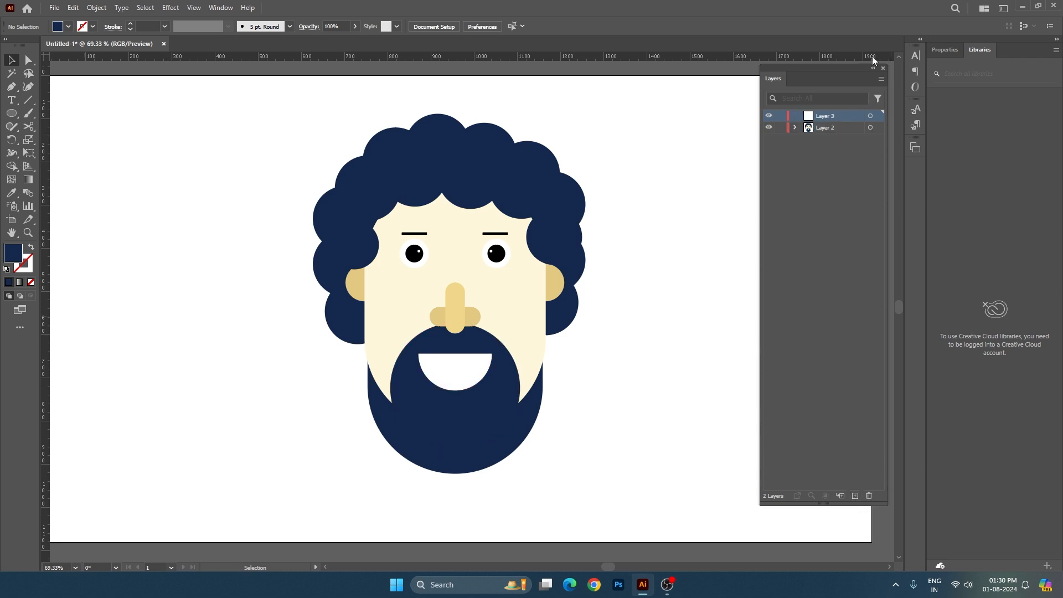
left_click_drag(833, 123, 869, 496)
- Compare which layer release options are available with all head shapes selected, with Layer 2 highlighted, and with nothing selected
key("ctrl+a")
left_click(799, 116)
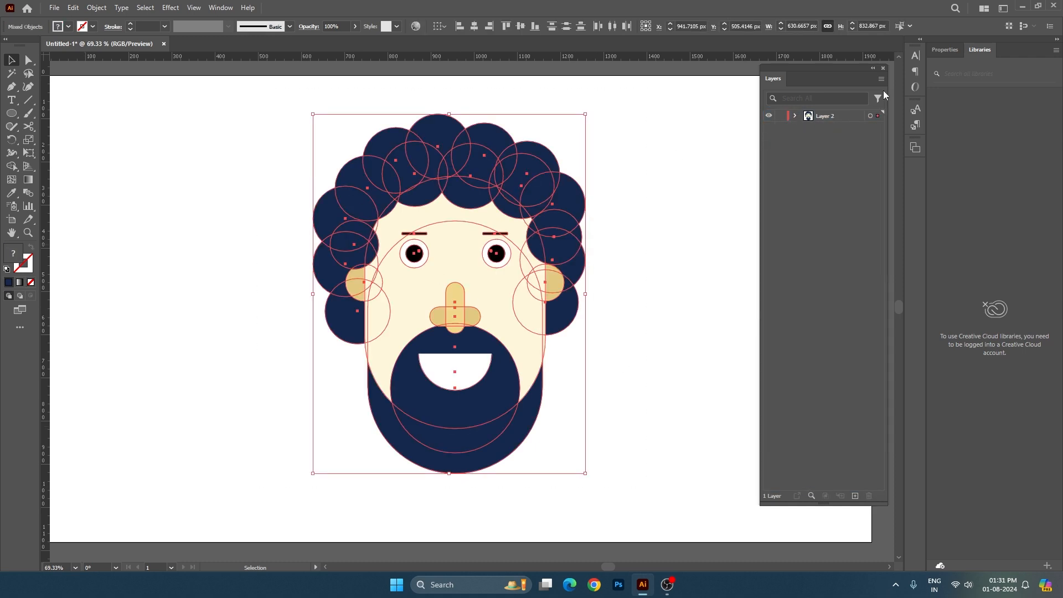
left_click(881, 79)
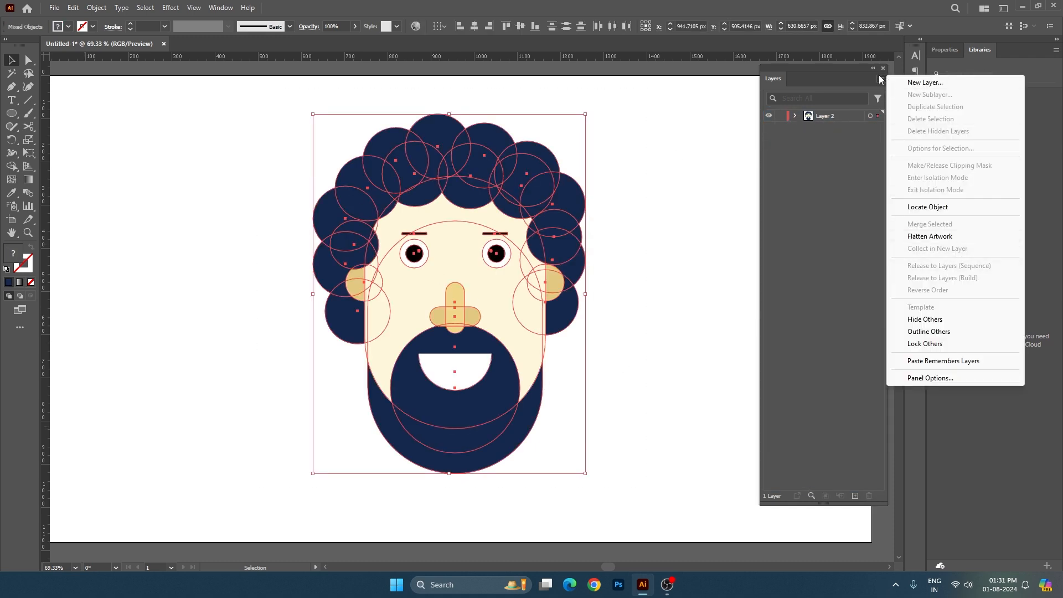
left_click(776, 157)
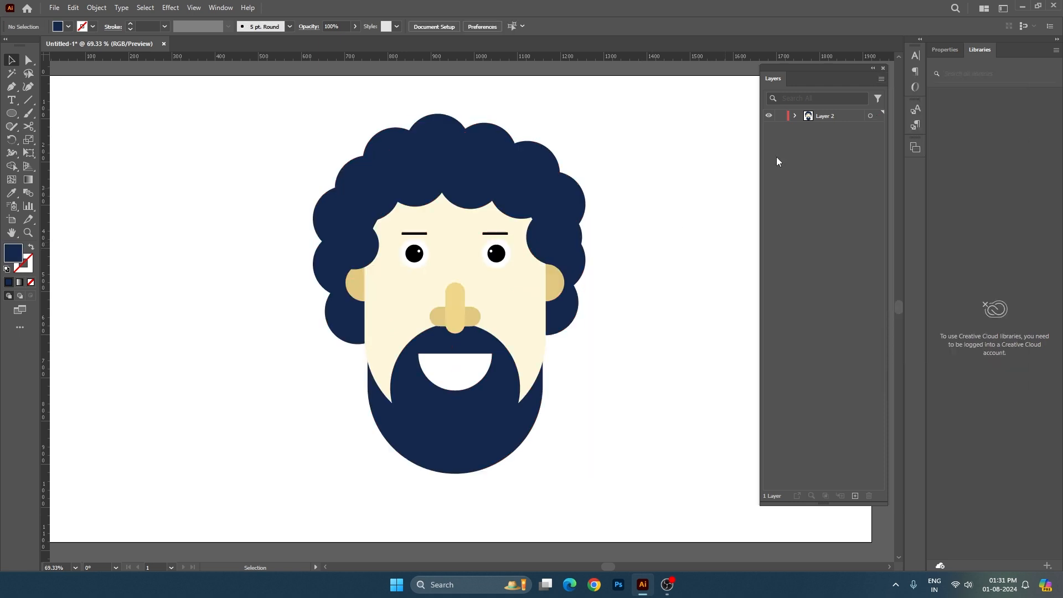
left_click(831, 117)
left_click(879, 79)
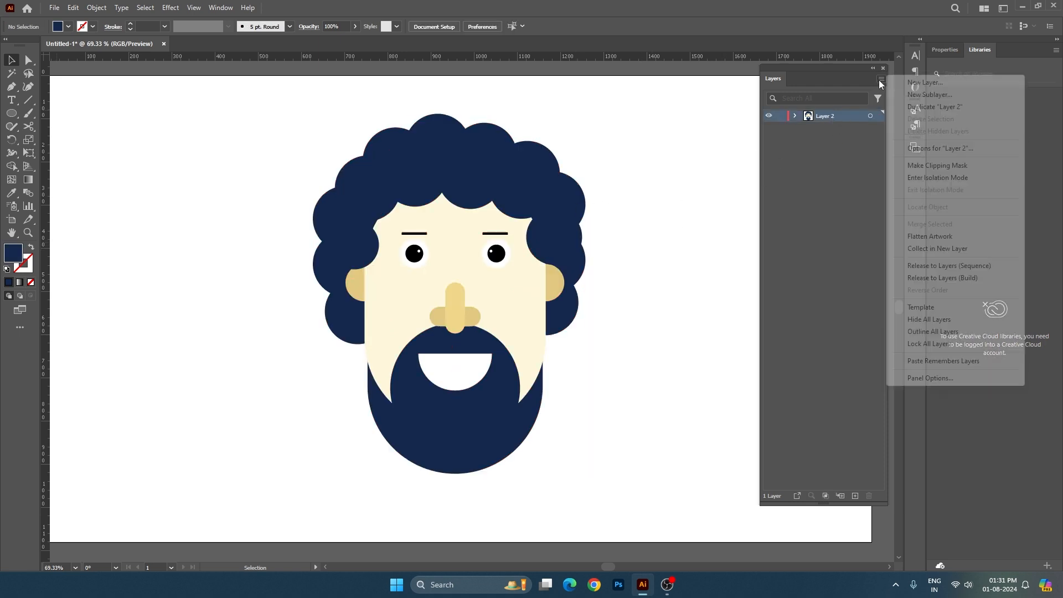
left_click(685, 254)
left_click(790, 150)
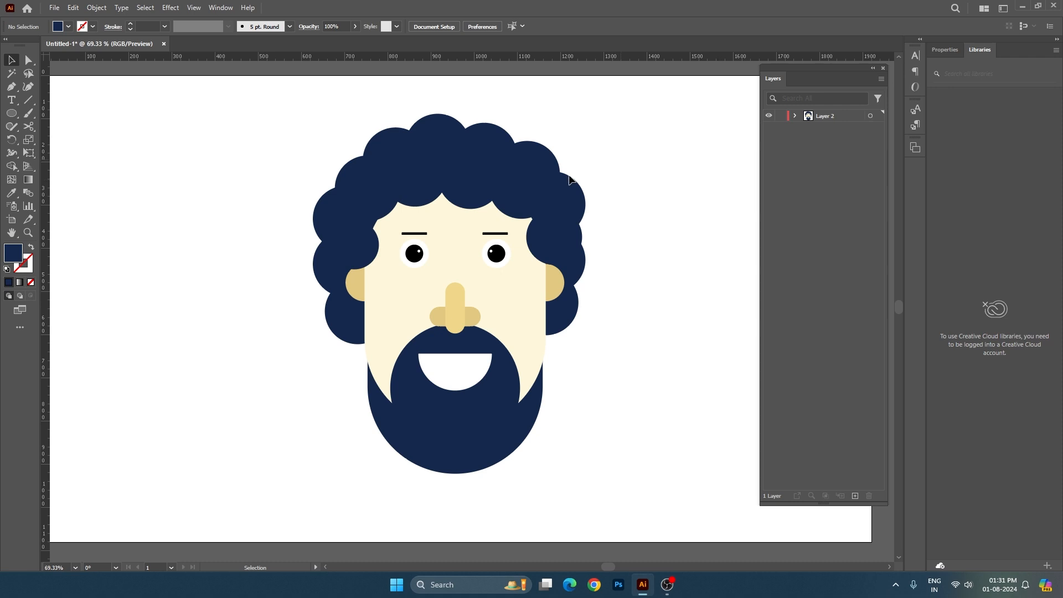
left_click(881, 78)
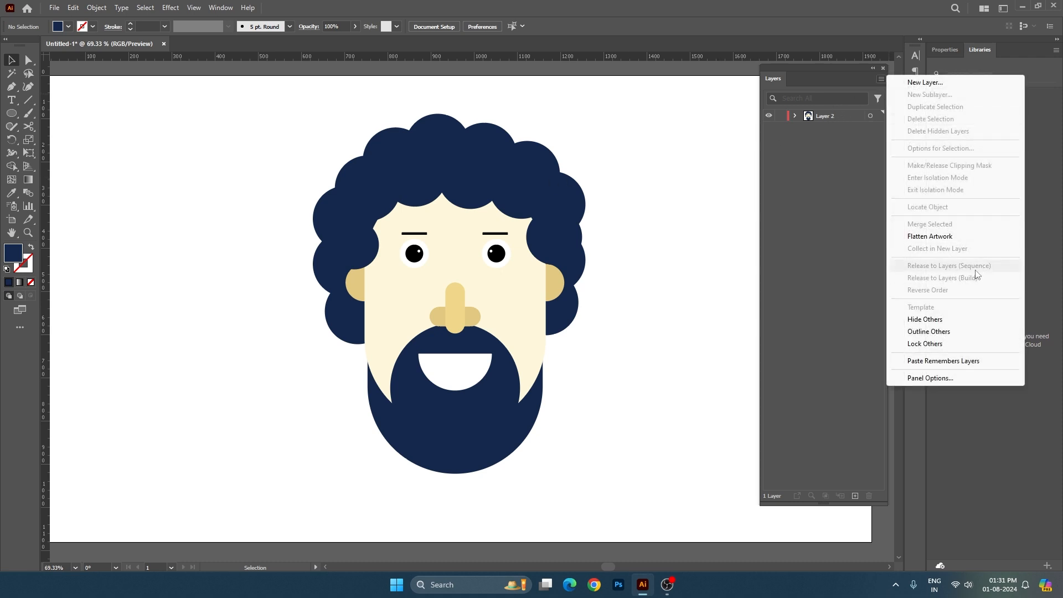
- Highlight Layer 2 and release its objects to separate layers with the Sequence option
left_click(834, 117)
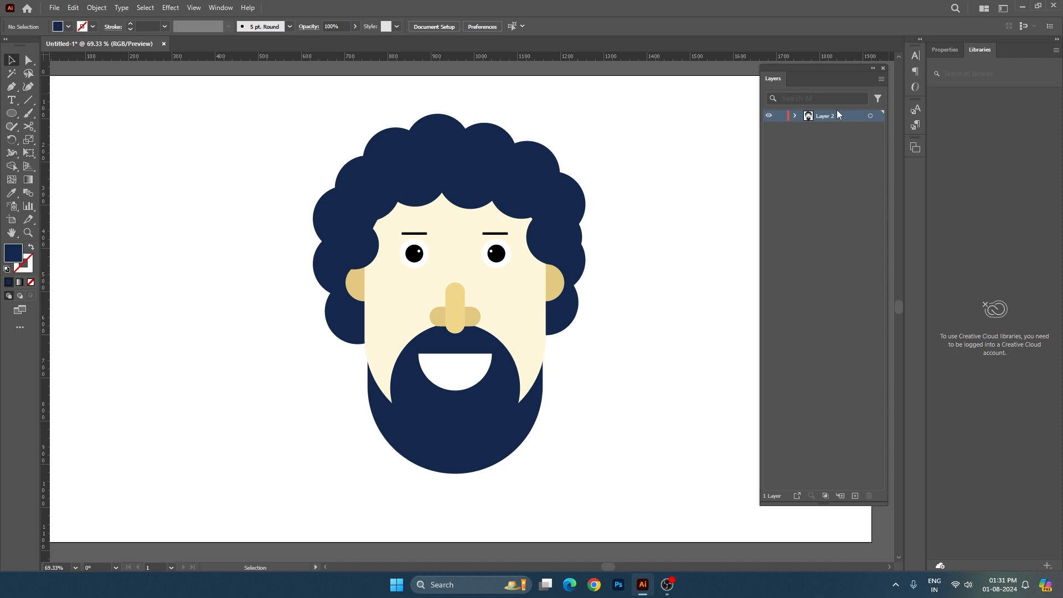
left_click(881, 79)
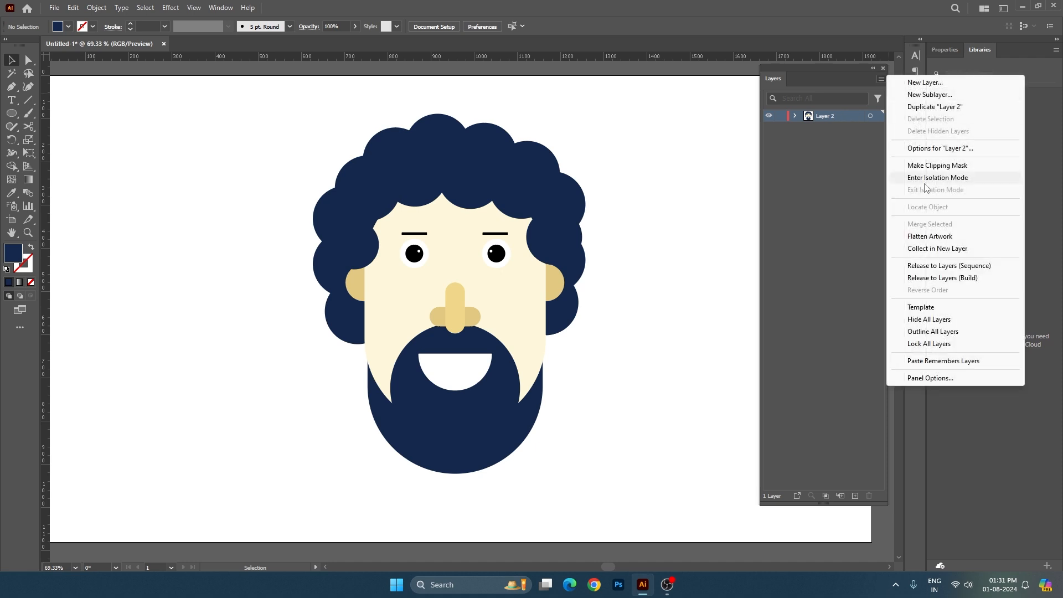
left_click(942, 268)
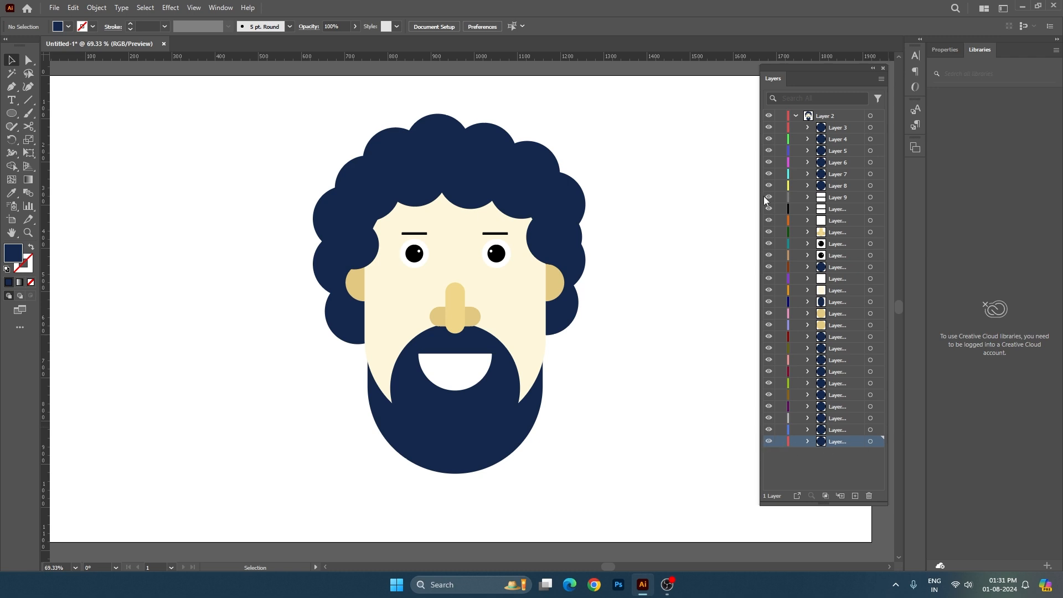
- Hide all of Layer 2's sublayers except the bottommost and show them one by one up to Layer 3 to review the sequence
left_click_drag(769, 131, 784, 439)
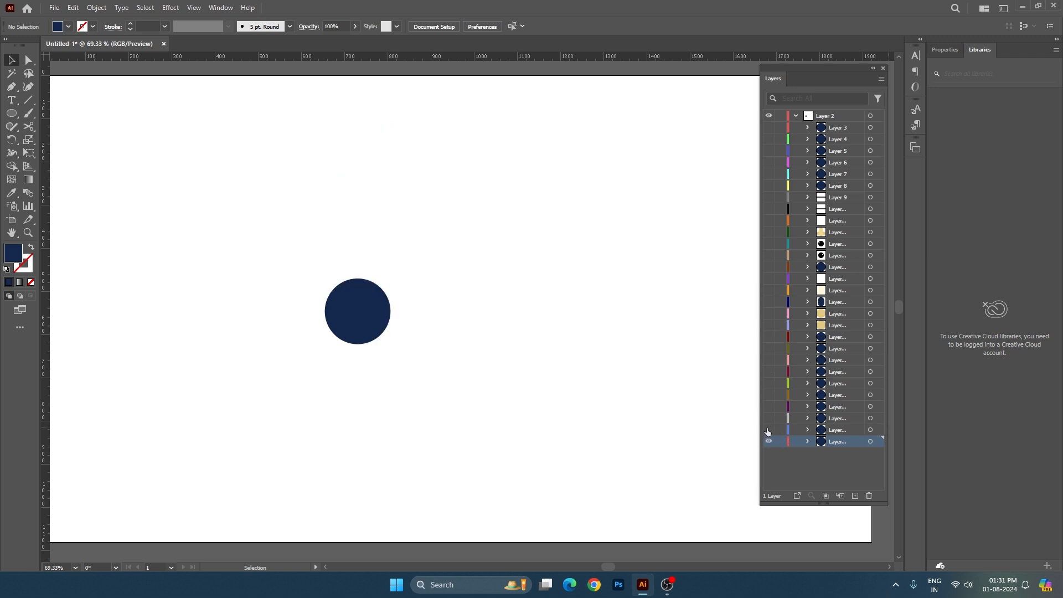
left_click(768, 430)
left_click(769, 418)
left_click(769, 406)
left_click(768, 394)
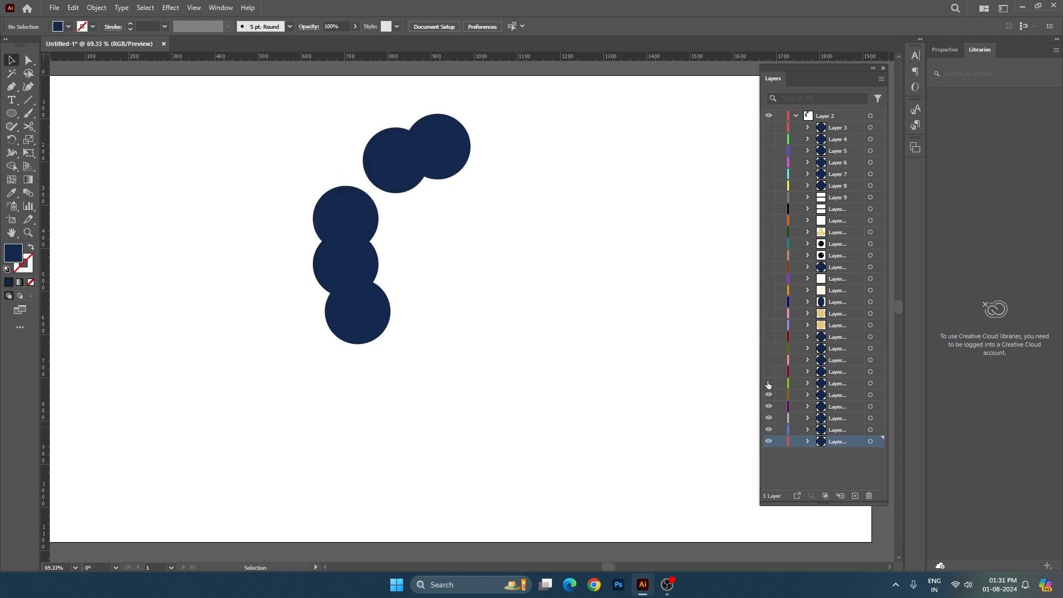
left_click(768, 383)
left_click(768, 372)
left_click(768, 360)
left_click(769, 348)
left_click(769, 337)
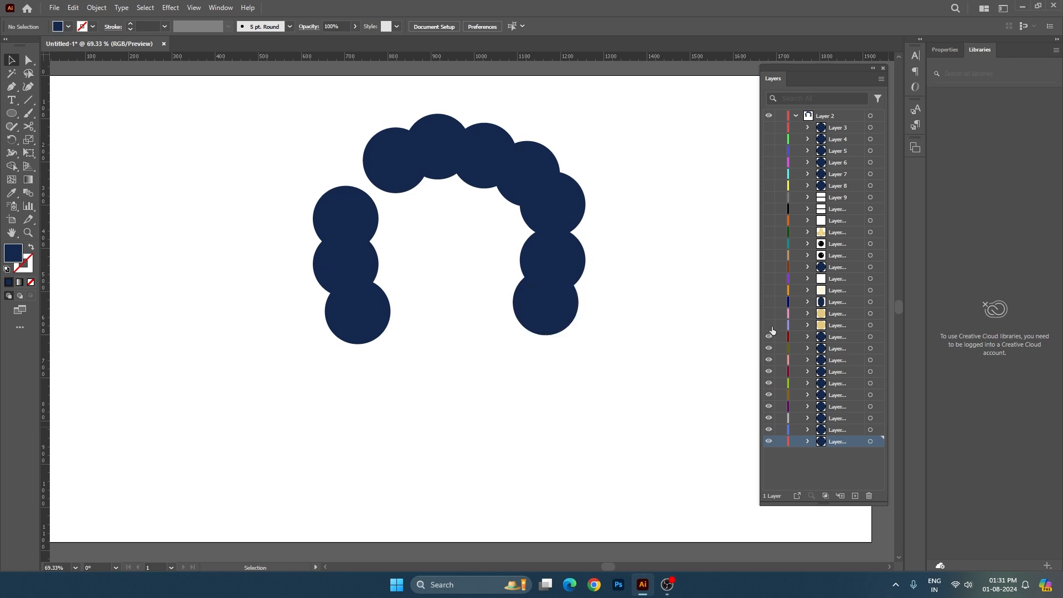
left_click(768, 325)
left_click(768, 313)
left_click(768, 301)
left_click(768, 290)
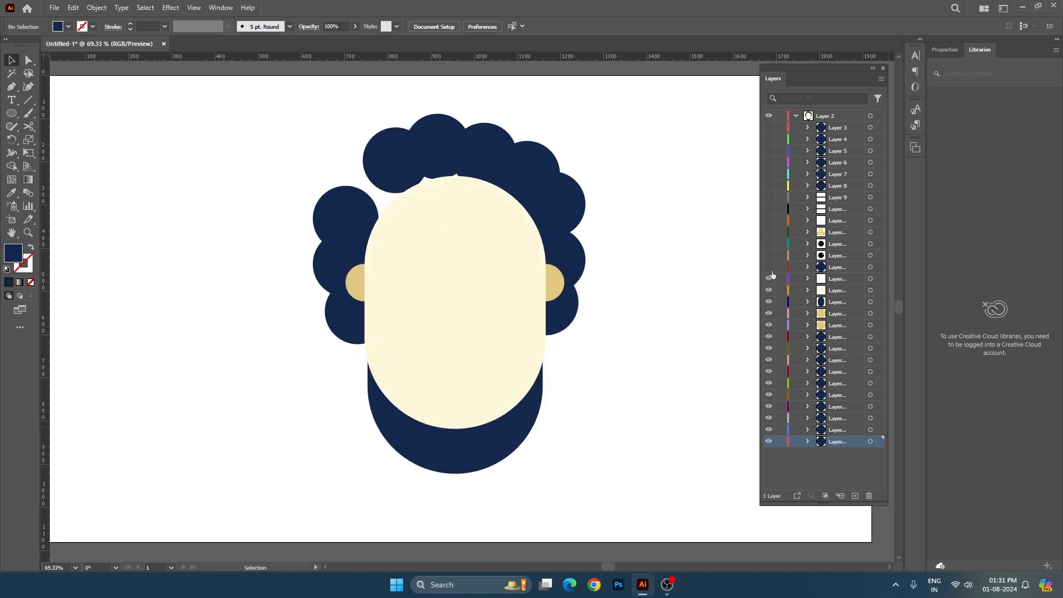
left_click(769, 267)
left_click(768, 255)
left_click(769, 244)
left_click(769, 232)
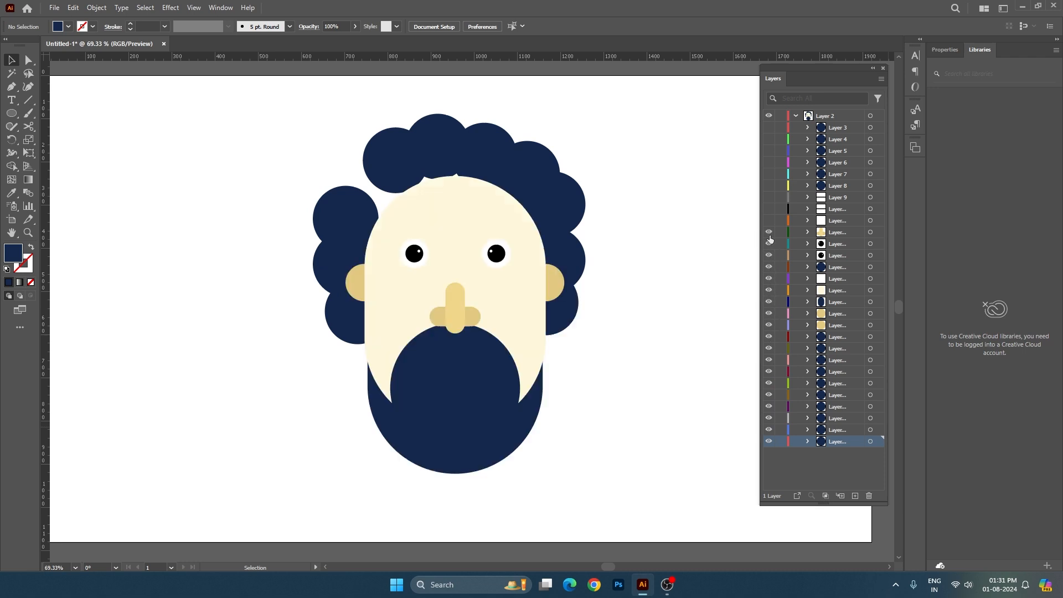
left_click(768, 220)
left_click(769, 209)
left_click(768, 197)
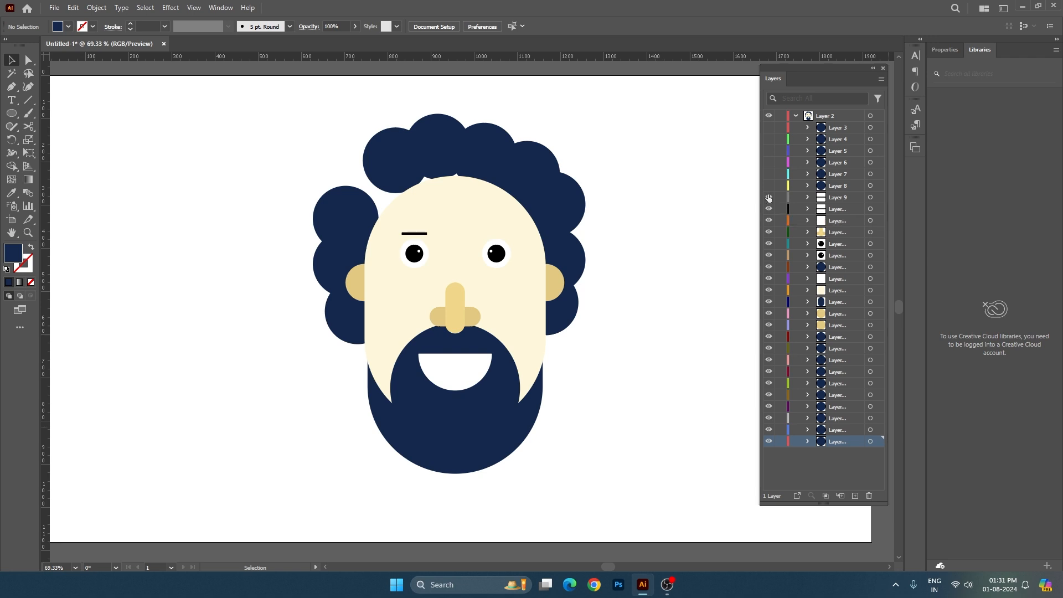
left_click(768, 185)
left_click(768, 174)
left_click(768, 163)
left_click(769, 150)
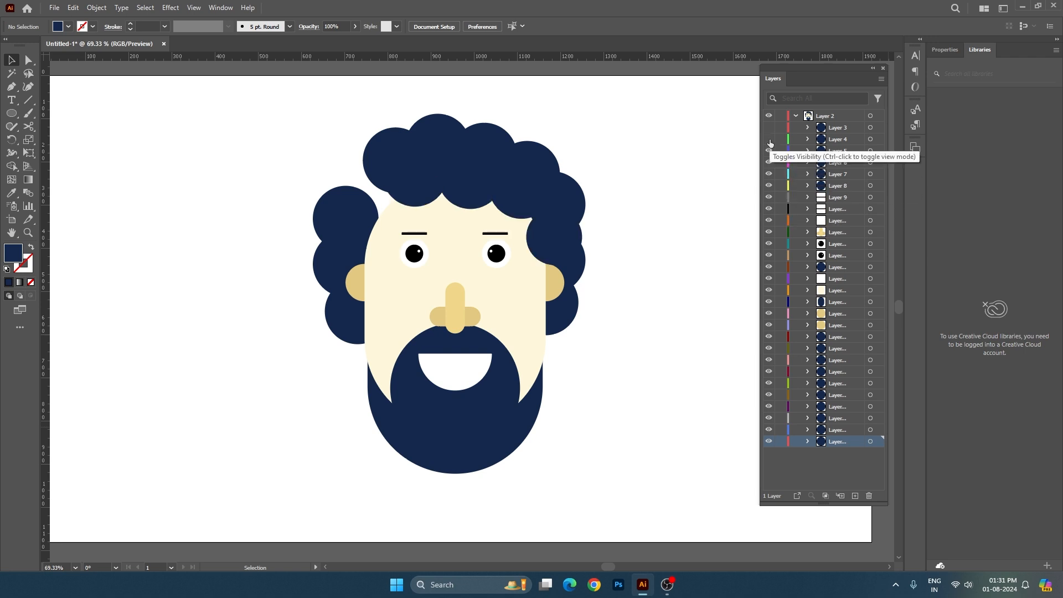
left_click(768, 139)
left_click(768, 127)
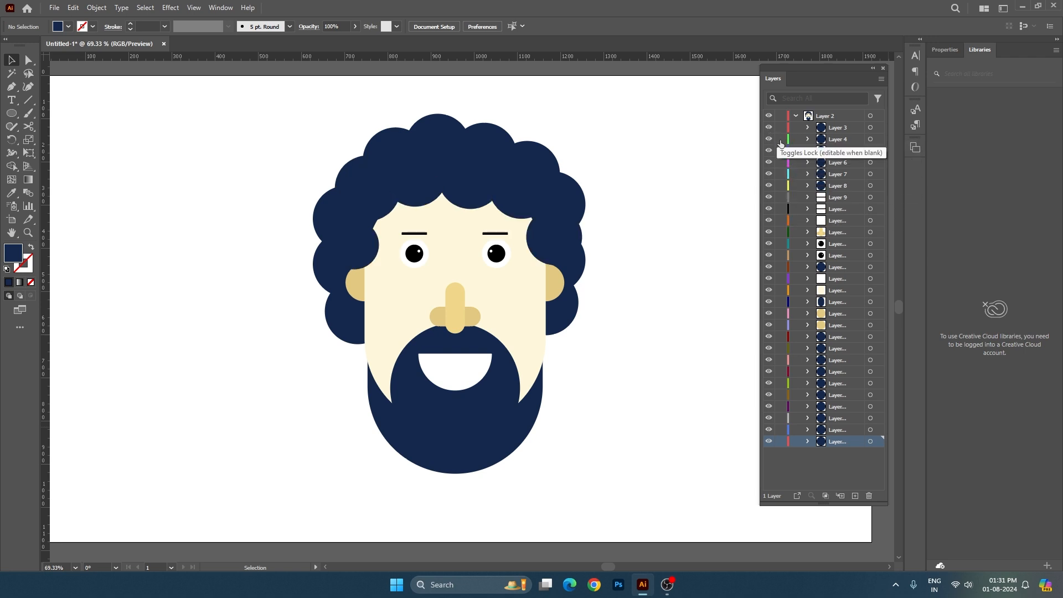
left_click(795, 116)
left_click(796, 116)
left_click(796, 116)
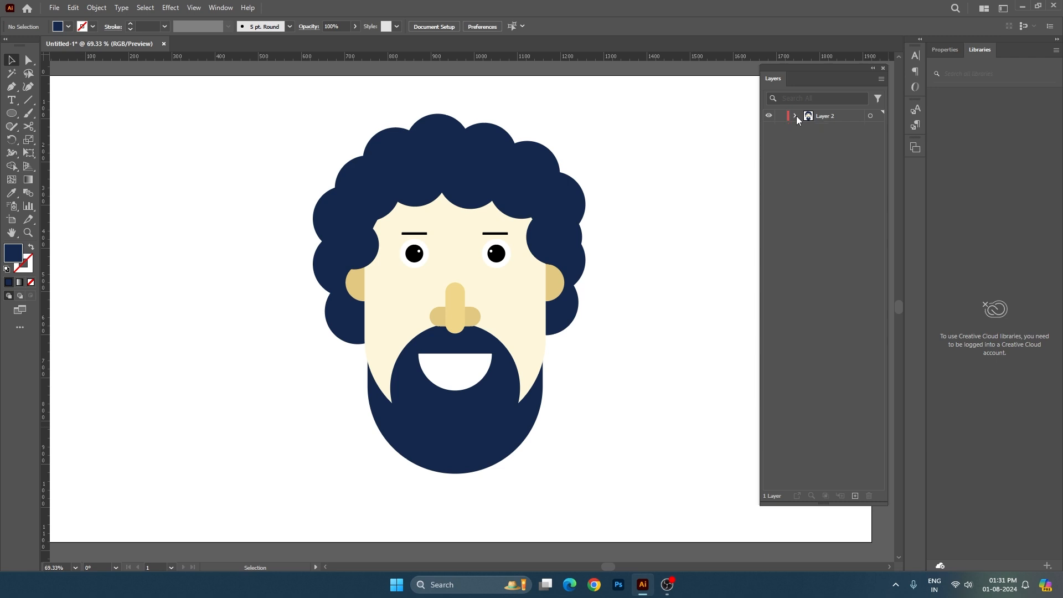
left_click(796, 115)
left_click(796, 116)
left_click(796, 115)
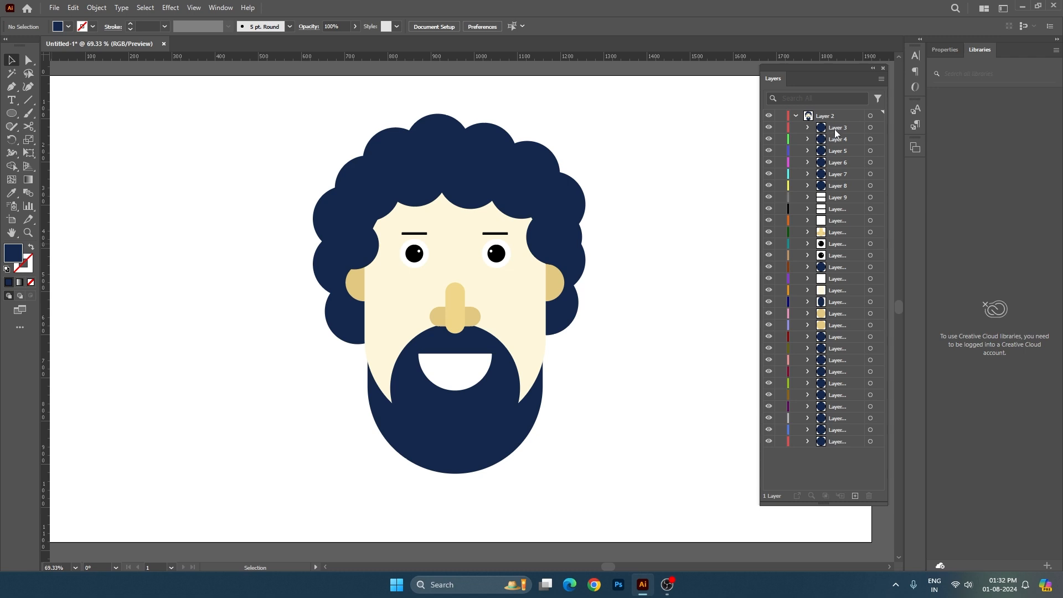
- Move sublayers Layer 3 through Layer 30 out of Layer 2 to the top level and toggle their visibility off and on
left_click(834, 128)
left_click(844, 443, "shift")
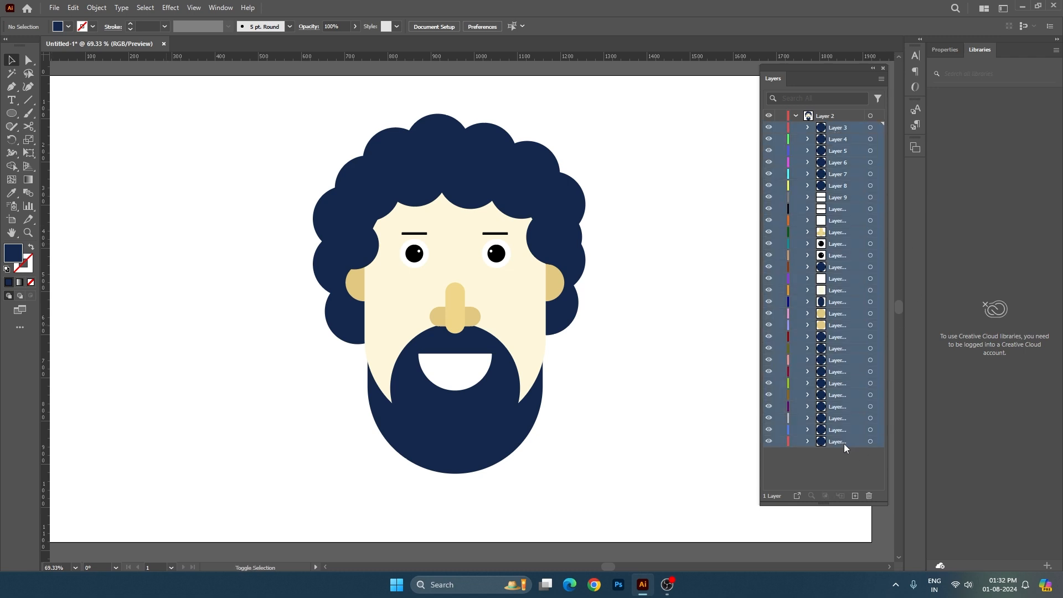
left_click_drag(845, 129, 840, 115)
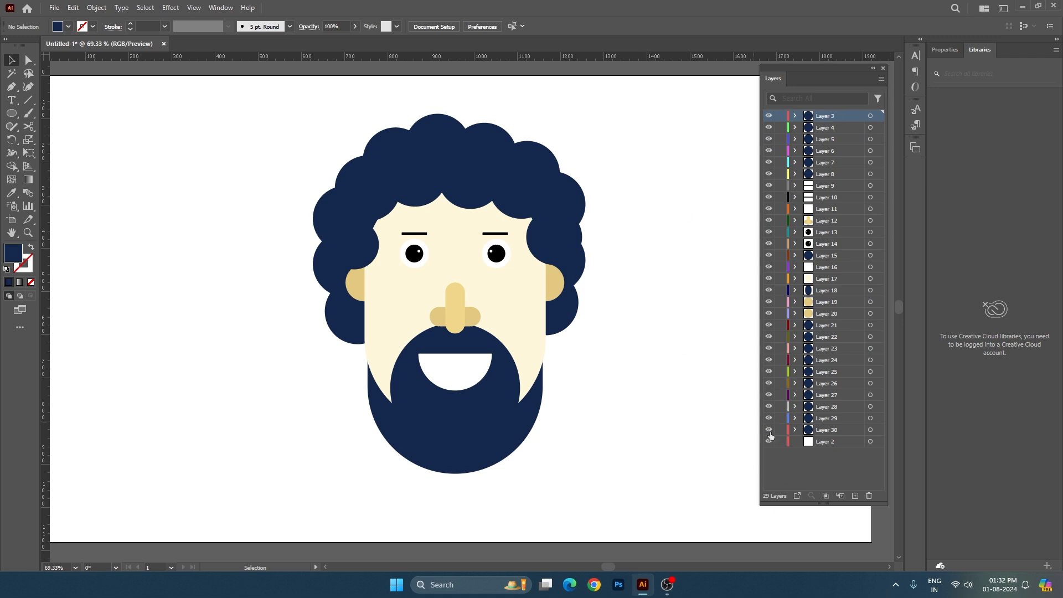
left_click_drag(769, 373, 769, 115)
left_click_drag(773, 427, 769, 117)
double_click(823, 431)
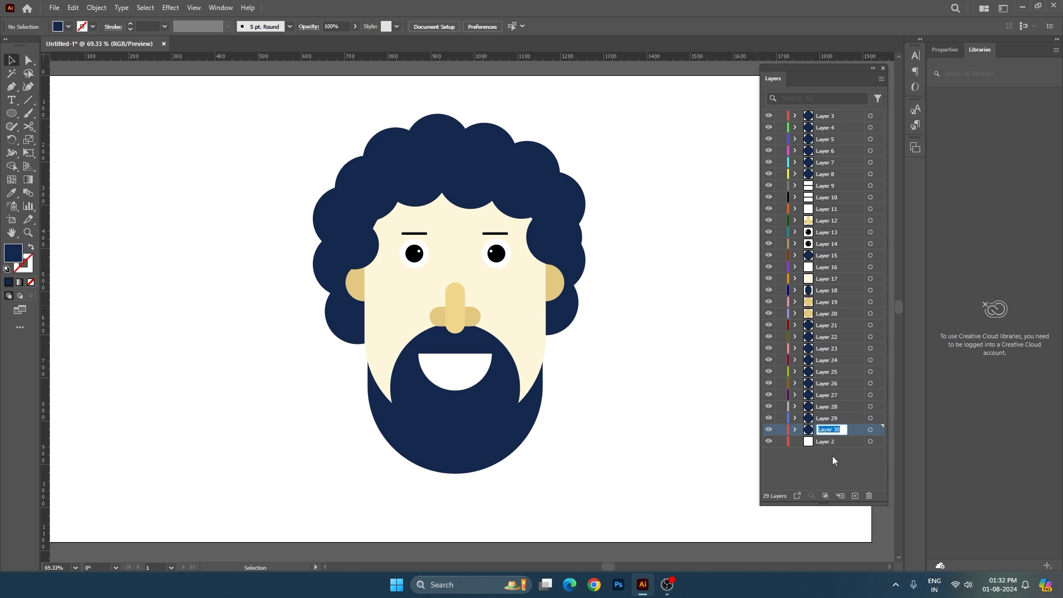
left_click(825, 419)
double_click(824, 420)
left_click(834, 454)
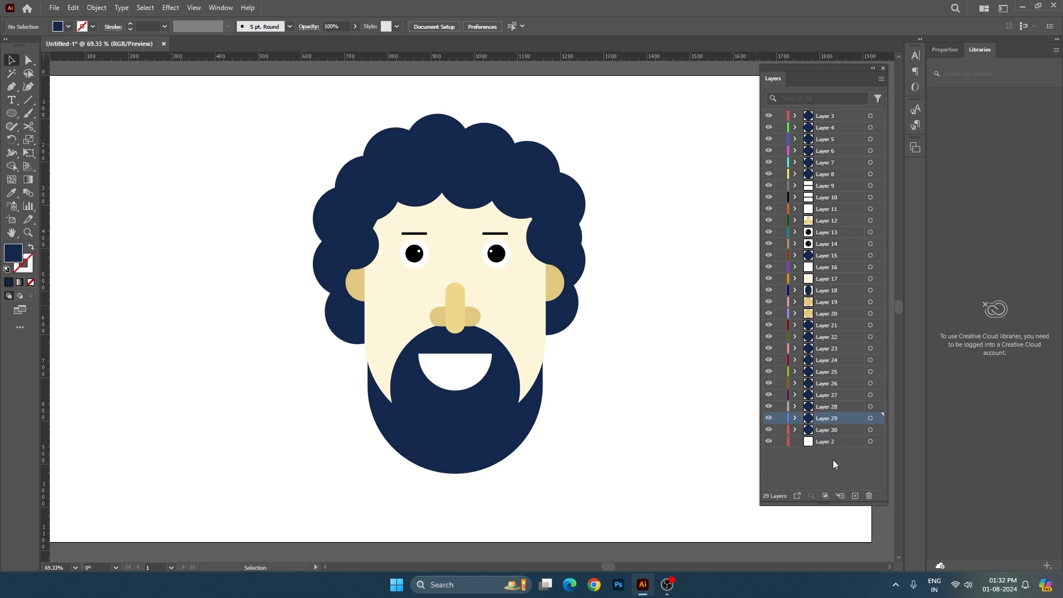
- Identify the layer holding the nose group and rename it "Nose"
left_click(453, 314)
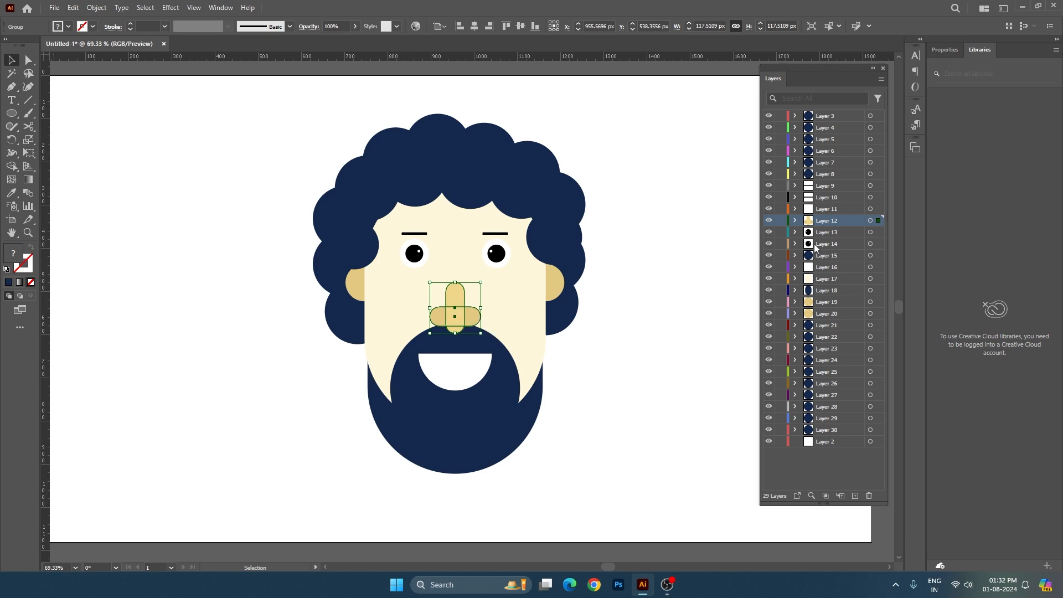
double_click(826, 221)
type("Nose")
key("Return")
left_click(714, 337)
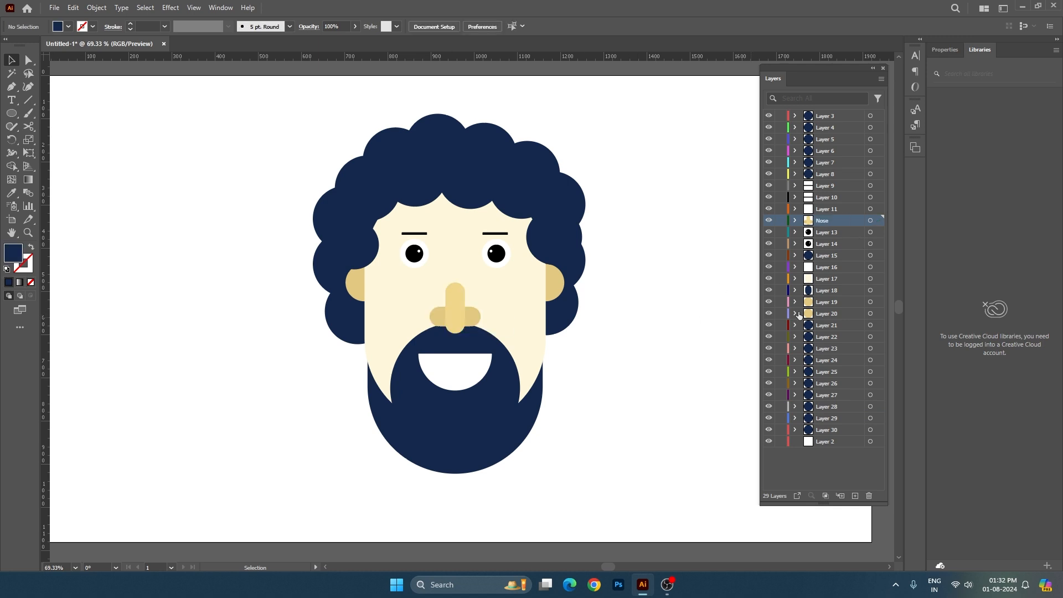
left_click(831, 234)
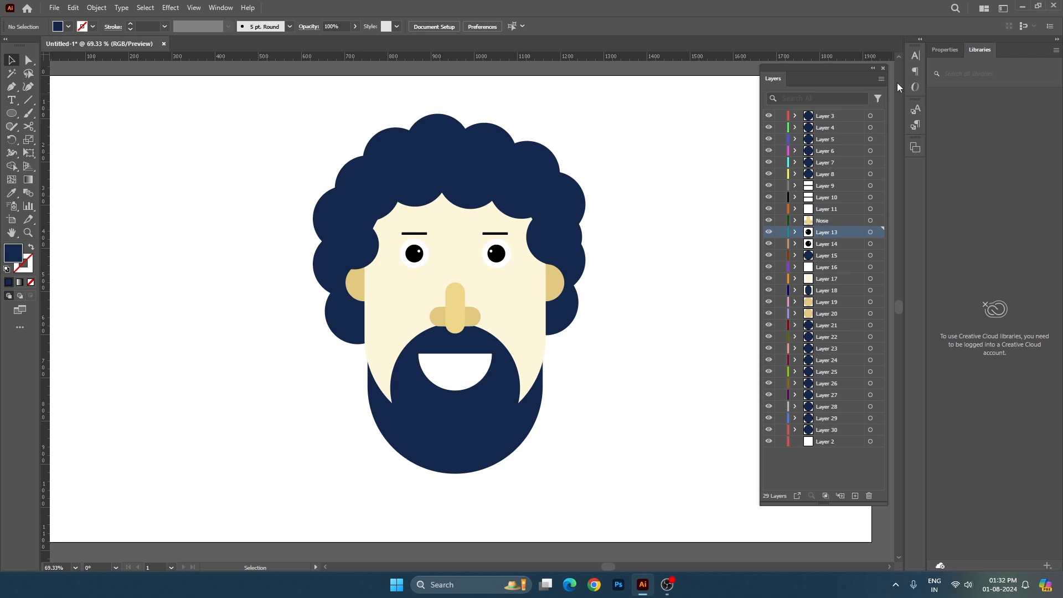
- Collapse the floating layer list and move the whole bearded head off the artboard's left edge
left_click(873, 68)
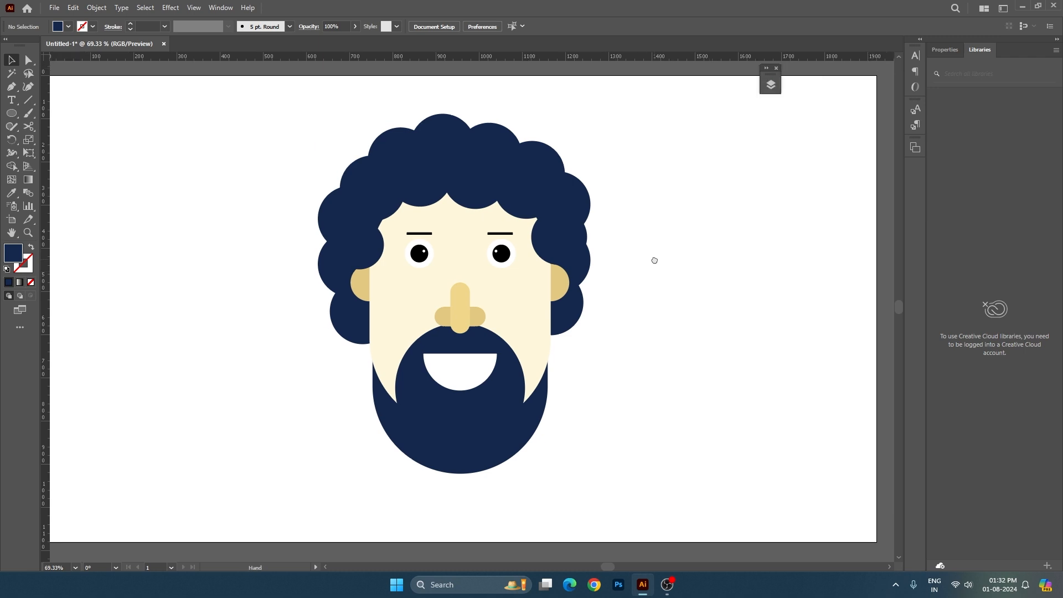
left_click(444, 313)
key("ctrl+minus")
key("ctrl+minus")
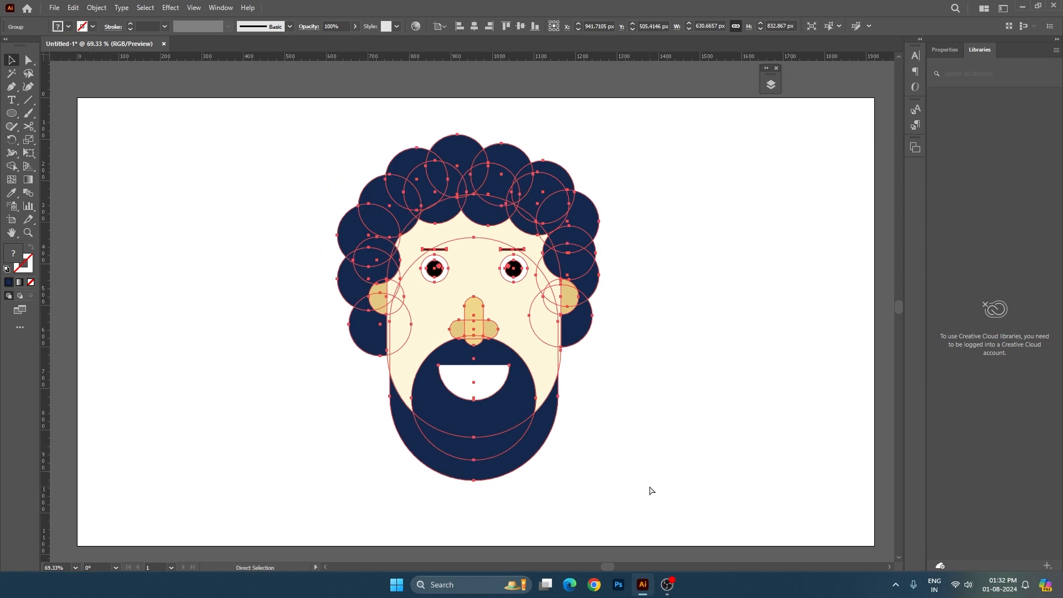
left_click_drag(473, 395, 87, 278)
left_click_drag(121, 192, 51, 209)
left_click(354, 244)
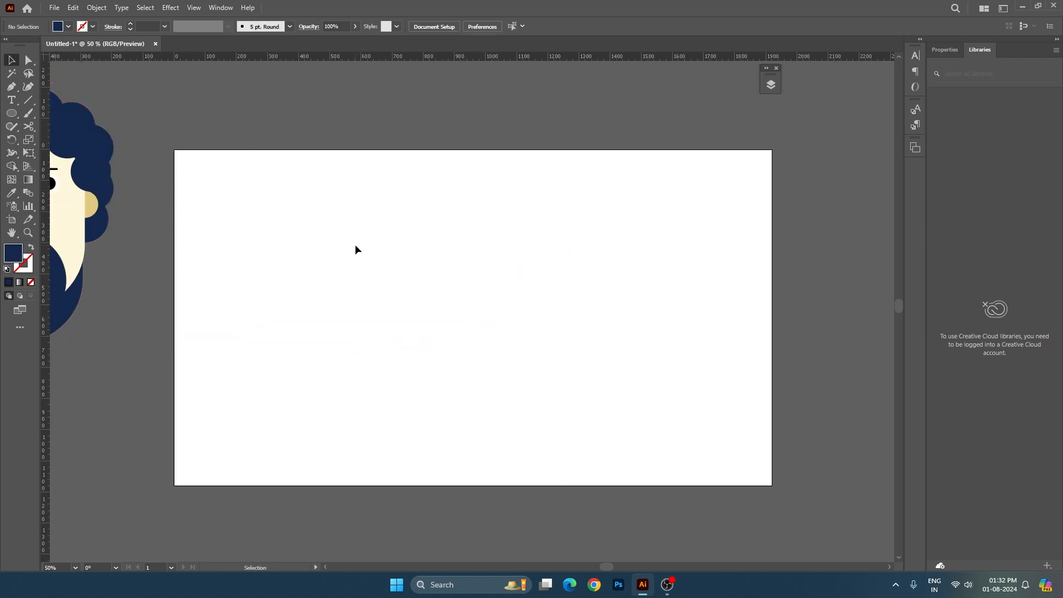
- Draw a circle about 225 px in diameter in the upper middle of the empty artboard
key("ctrl+0")
left_click(12, 113)
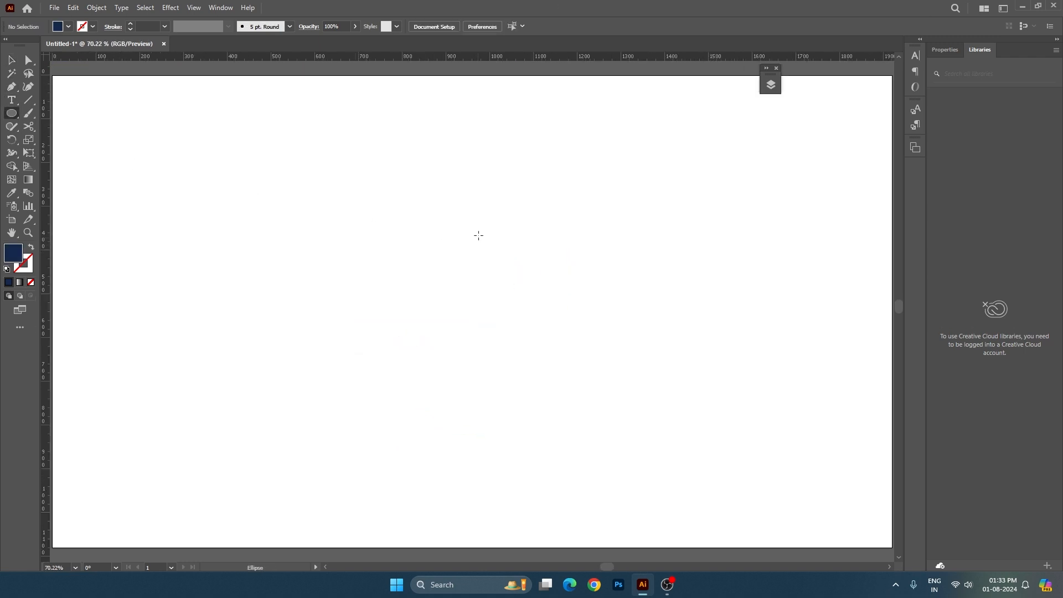
left_click_drag(469, 171, 493, 256)
key("v")
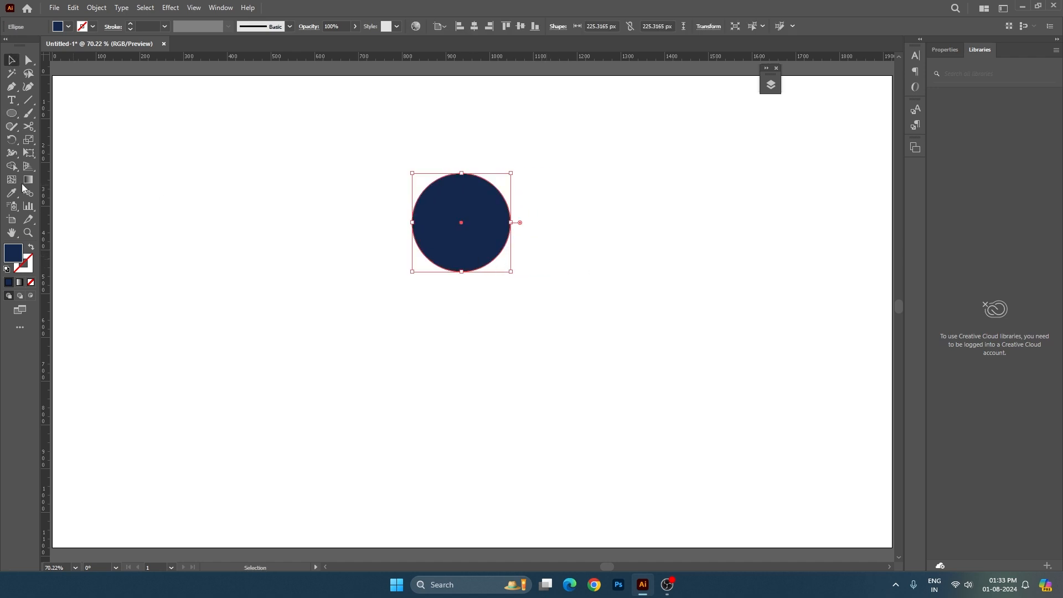
left_click(12, 113)
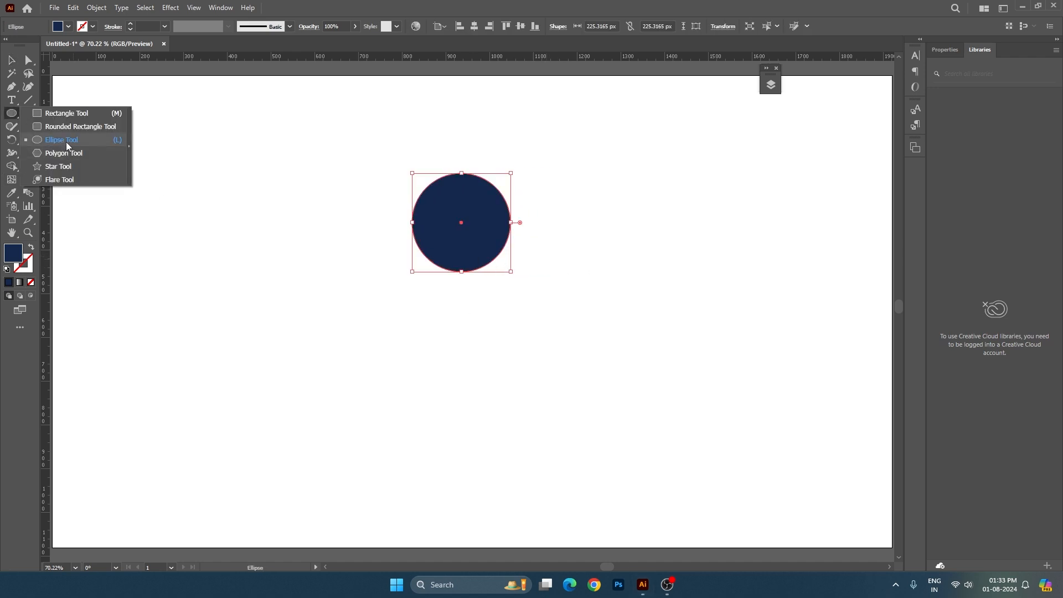
left_click(62, 140)
left_click_drag(447, 262, 458, 337)
key("ctrl+z")
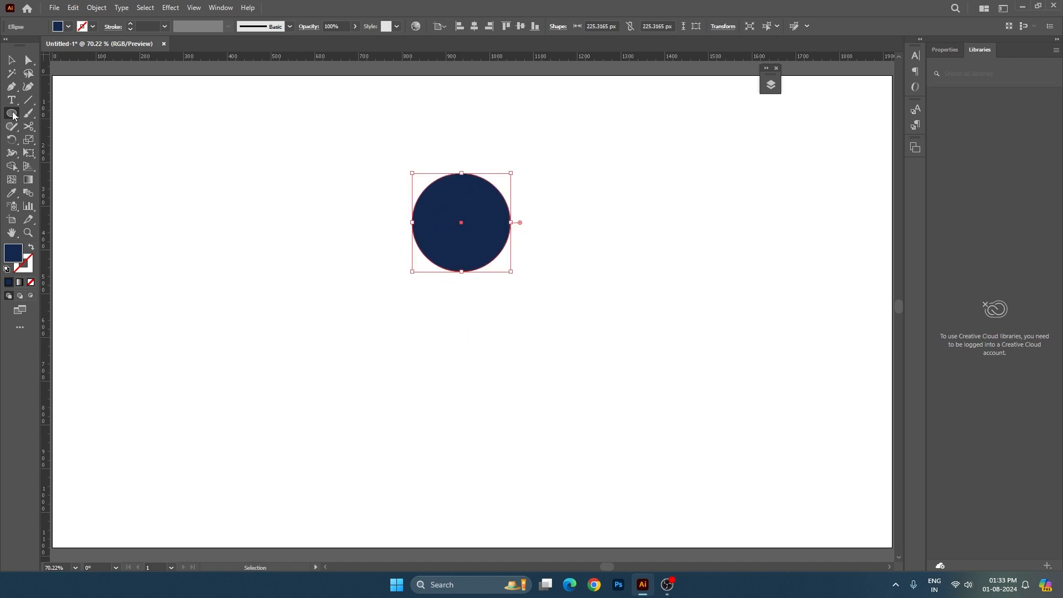
- Draw a vertical rectangle about 38 × 199 px at the circle's lower left as a leg and fully round its ends
left_click(12, 113)
left_click(62, 113)
mouse_move(440, 266)
left_mouse_down()
mouse_move(457, 345)
mouse_move(445, 343)
left_mouse_up()
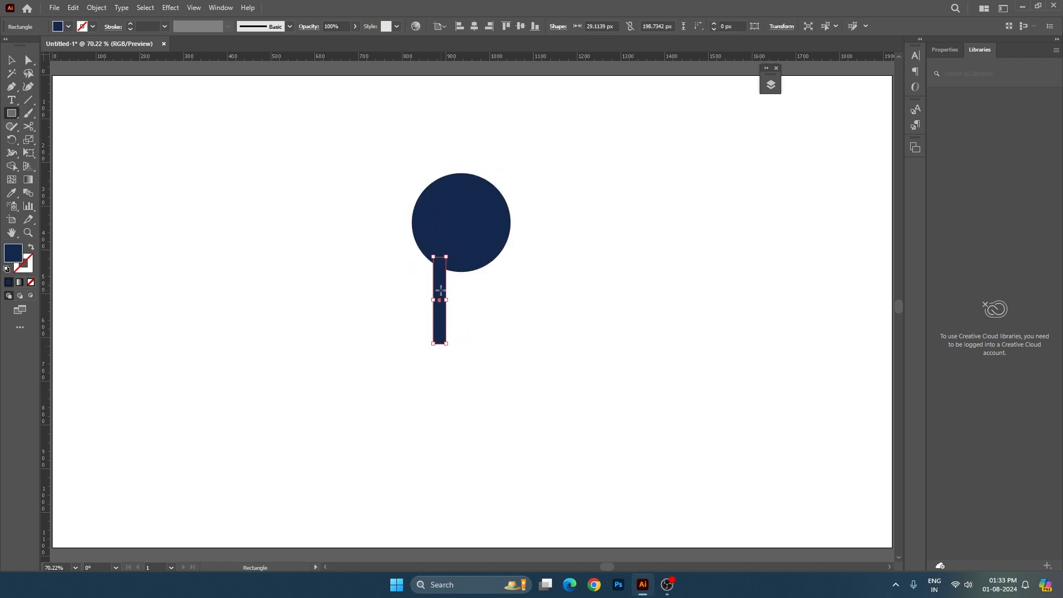
left_click_drag(447, 304, 450, 303)
key("v")
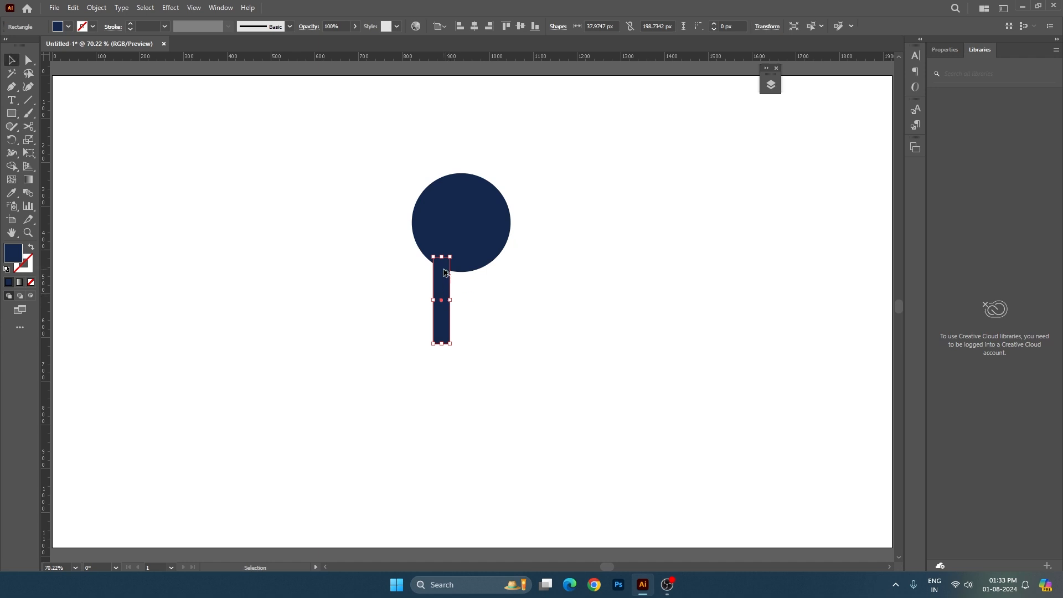
scroll(444, 268, "up", 4)
left_click_drag(414, 232, 555, 463)
left_click(594, 459)
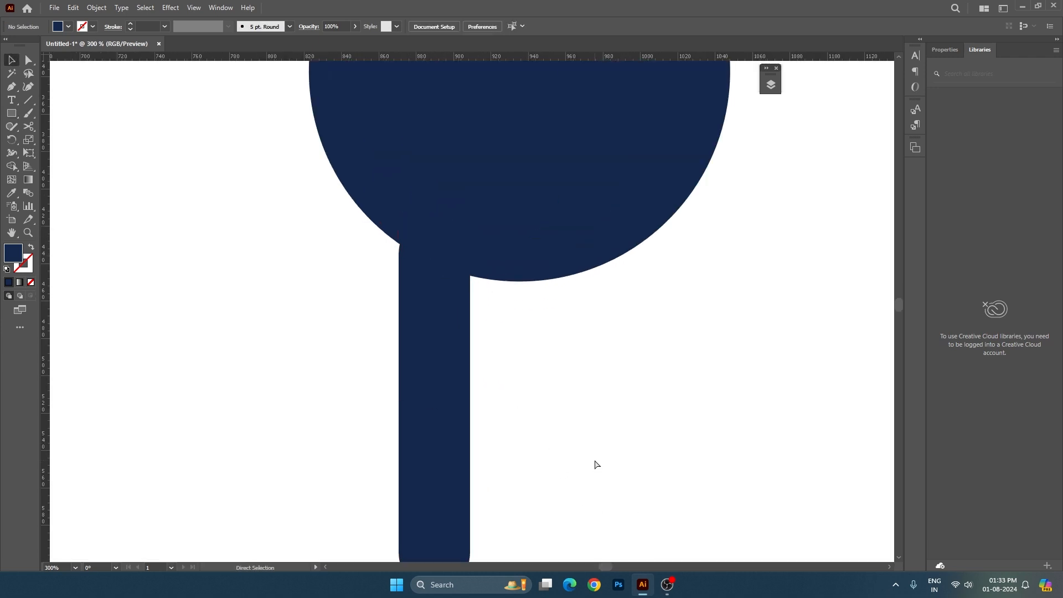
- Duplicate the rounded leg to the right beneath the circle and group both legs
key("ctrl+0")
left_click_drag(443, 317, 482, 314)
left_click(445, 338, "shift")
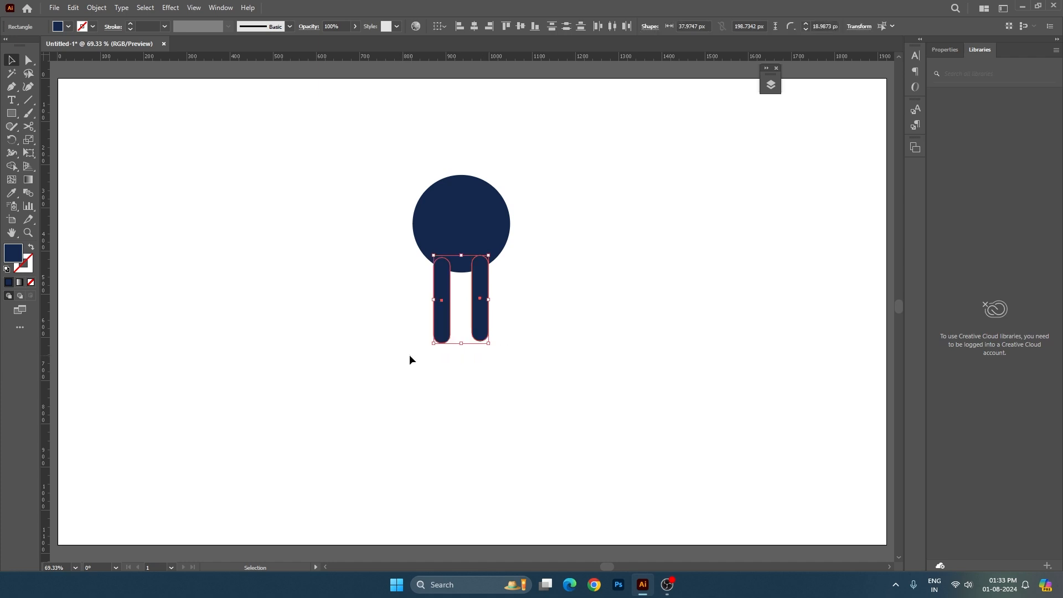
key("ctrl+g")
- Centre the circle and the leg group horizontally on each other and move the whole figure lower on the artboard
left_click_drag(510, 228, 408, 268)
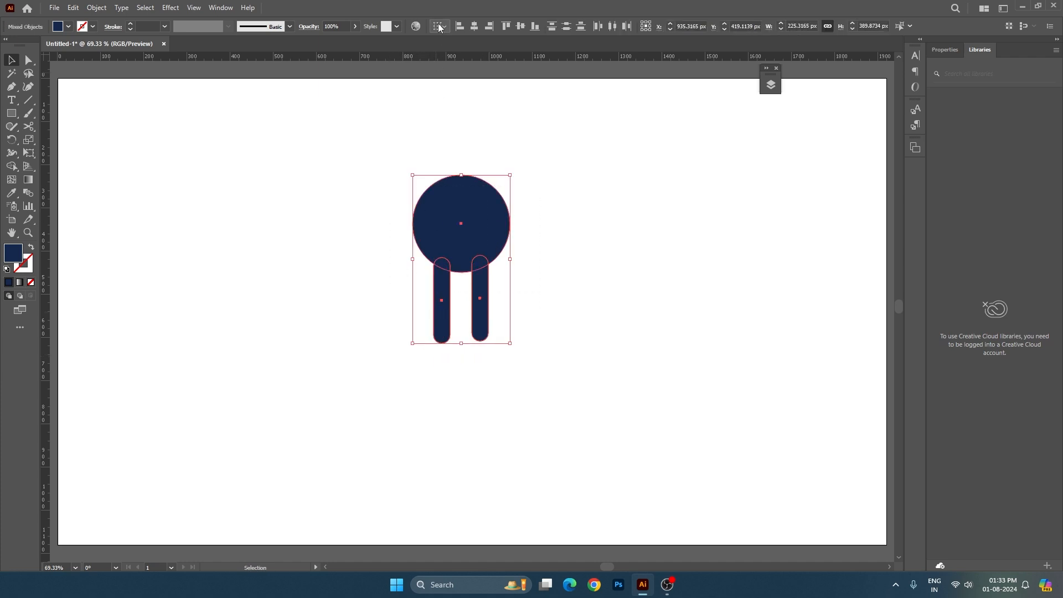
left_click(474, 27)
left_click(564, 254)
left_click_drag(557, 264, 513, 272)
scroll(474, 279, "up", 1)
left_click_drag(324, 167, 500, 293)
left_click_drag(469, 239, 458, 322)
left_click(340, 215)
- Draw a narrow vertical rectangle about 22 × 147 px to the right of the figure and fully round its ends
left_click_drag(11, 113, 57, 113)
left_click_drag(541, 263, 555, 355)
key("v")
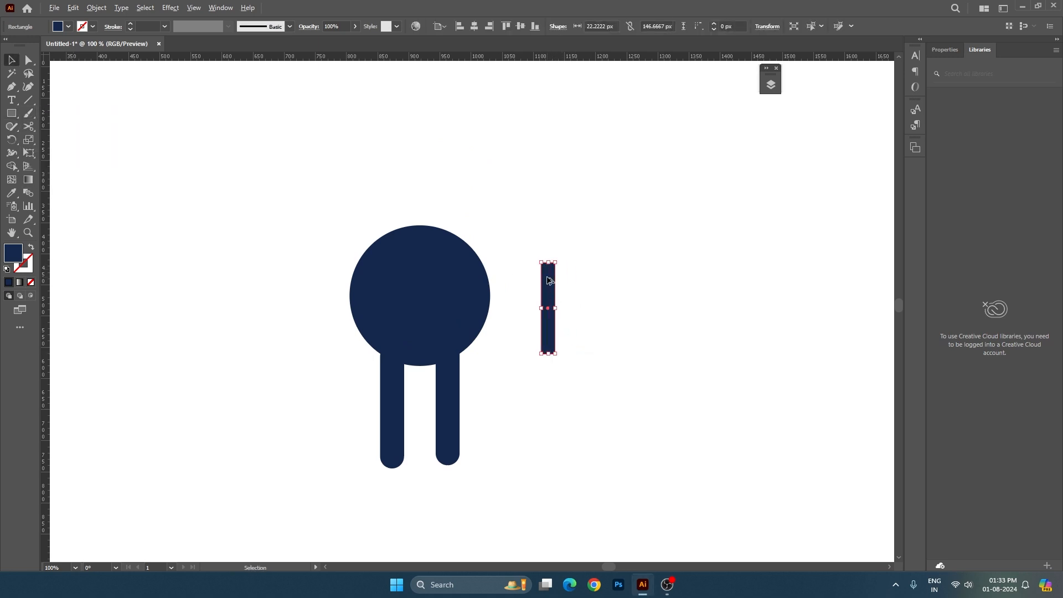
scroll(547, 275, "up", 3)
left_click_drag(543, 257, 629, 368)
key("ctrl+minus")
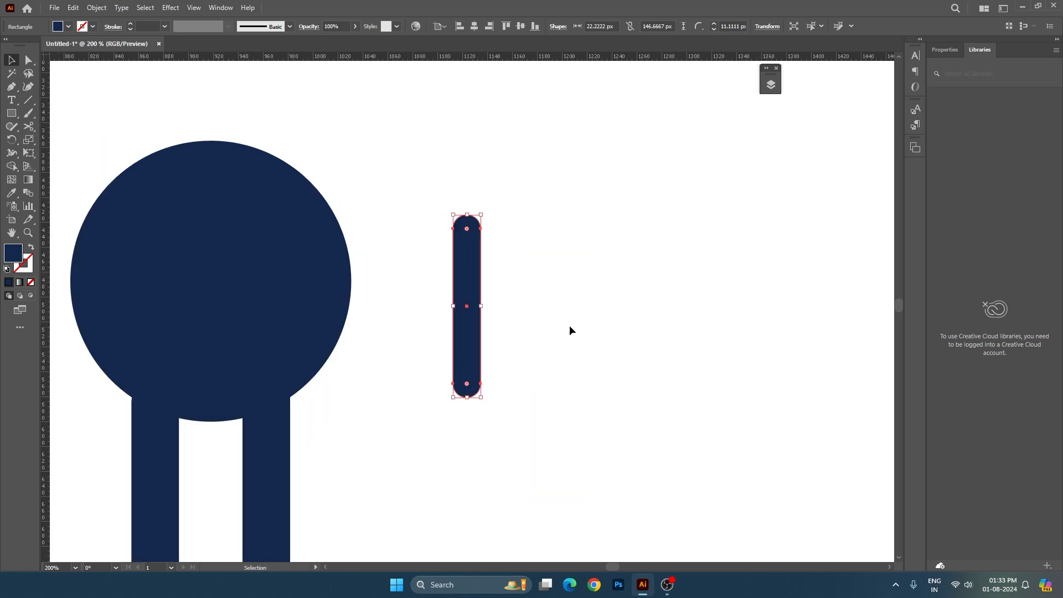
- Tilt the narrow rounded bar outward and attach it to the body circle's right side as an arm
left_click_drag(460, 271, 374, 292)
left_click_drag(398, 232, 370, 231)
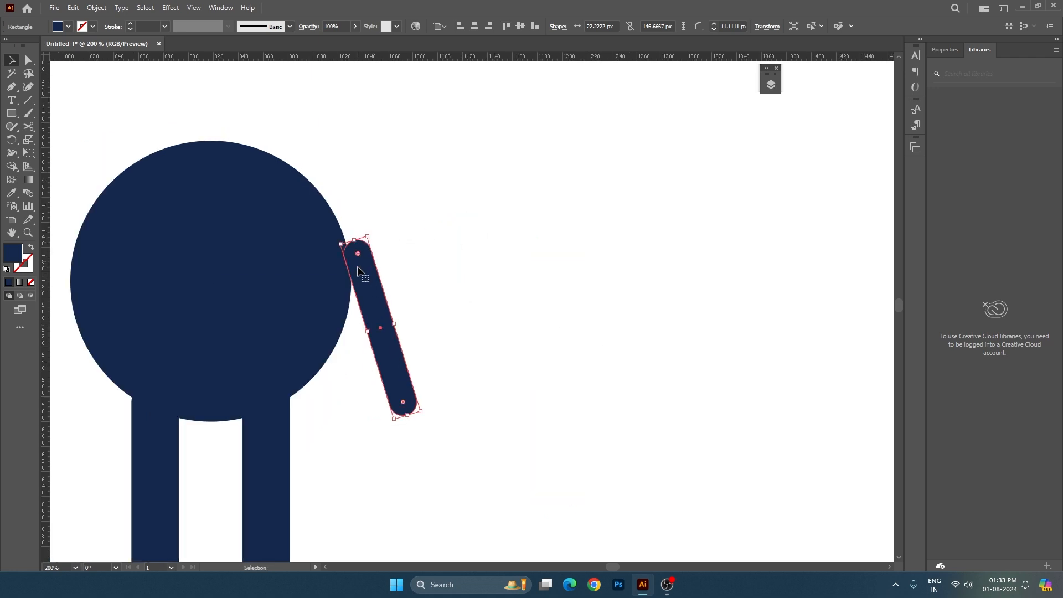
left_click_drag(365, 289, 332, 298)
key("ctrl+0")
left_click(606, 356)
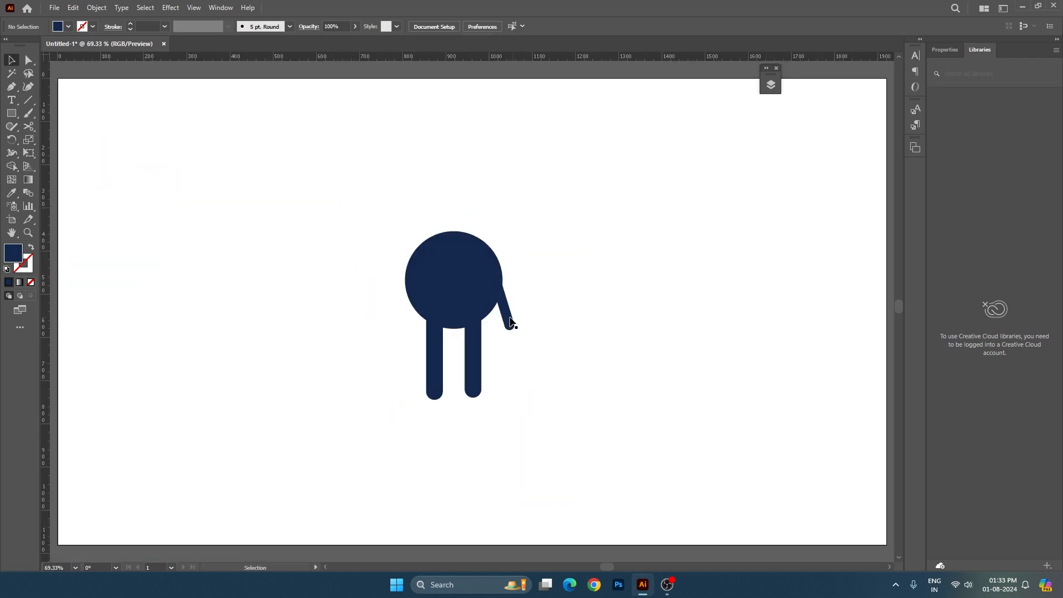
- Paste a copy of the arm in front and reflect it so it slants the opposite way
scroll(509, 321, "up", 2)
left_click(521, 319)
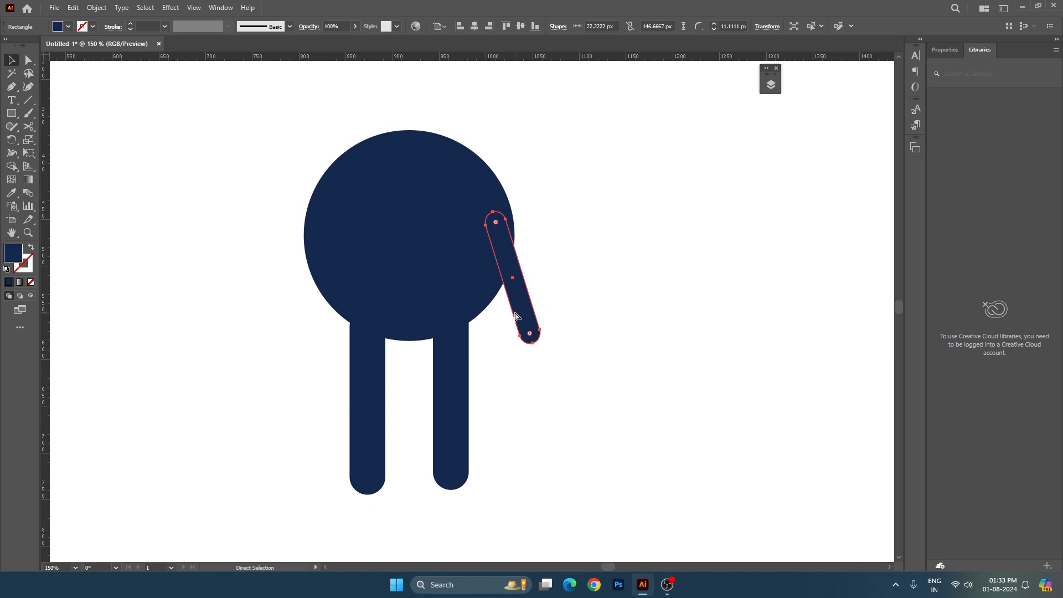
right_click(514, 316)
mouse_move(576, 502)
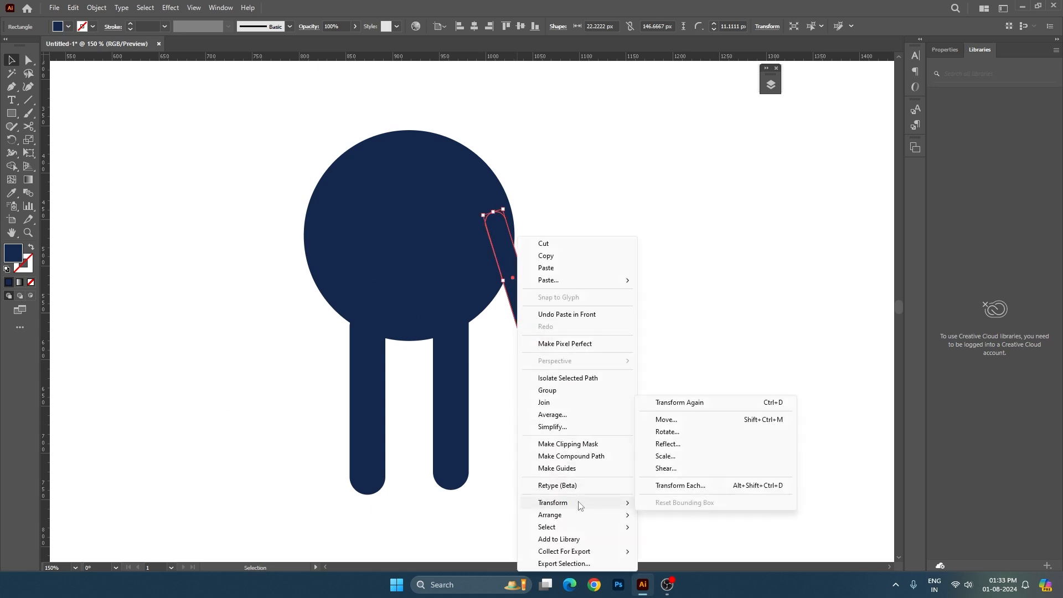
left_click(699, 443)
left_click(768, 290)
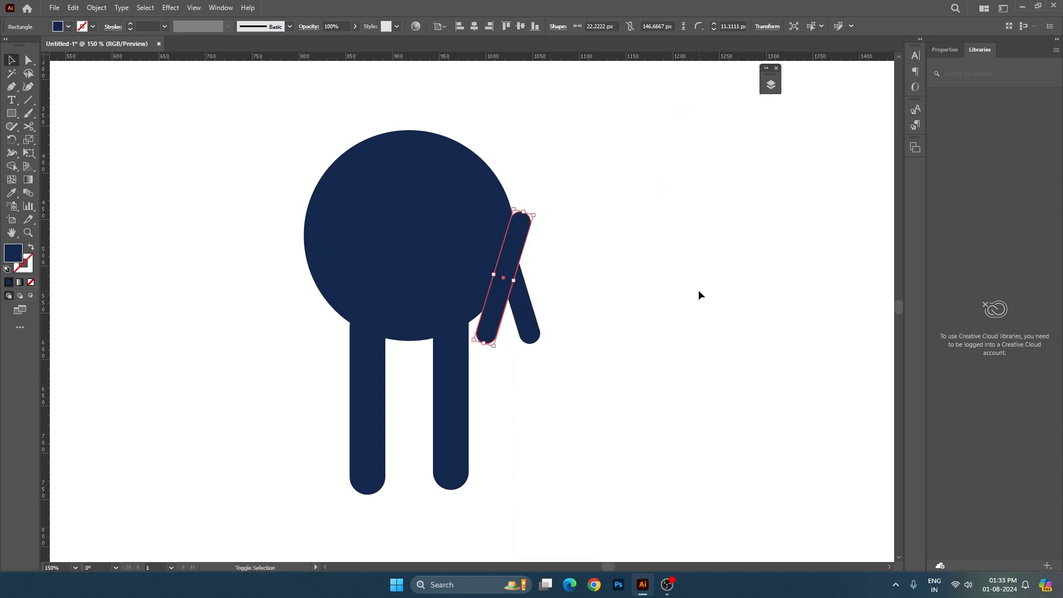
- Shift the mirrored arm horizontally to the body circle's left side so its upper end overlaps the body
key("shift+Left")
key("shift+Left")
key("shift+Left")
key("shift+Left")
key("shift+Left")
key("shift+Left")
key("shift+Left")
key("shift+Left")
key("shift+Left")
key("shift+Left")
key("shift+Left")
key("shift+Left")
key("shift+Left")
key("shift+Left")
key("shift+Left")
key("shift+Left")
key("shift+Left")
key("shift+Left")
key("shift+Left")
key("shift+Left")
key("shift+Right")
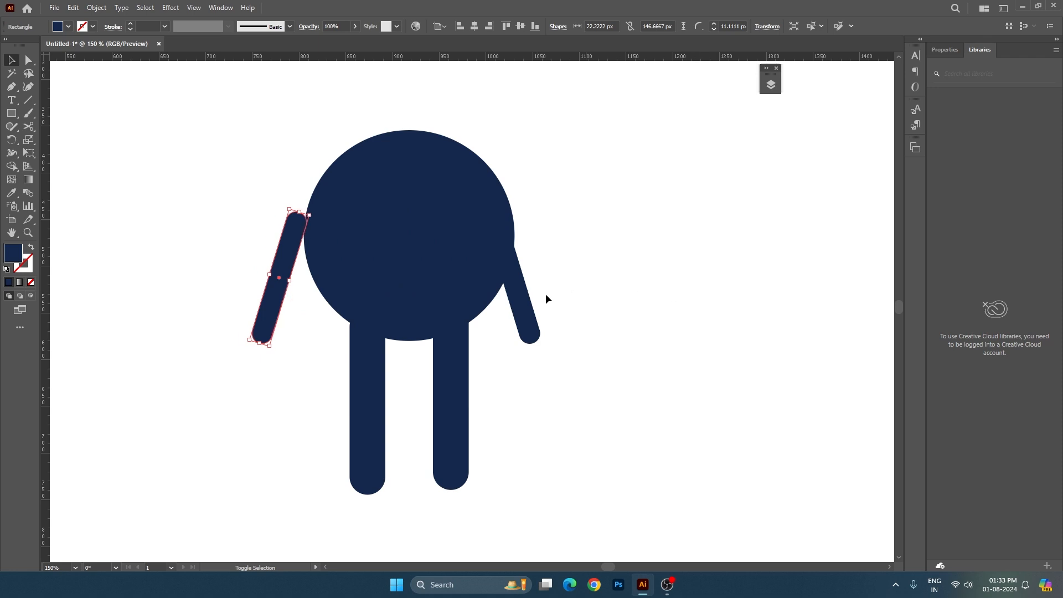
key("shift+Right")
key("shift+Right")
- Group both arms and centre them horizontally with the body circle
left_click(523, 313, "shift")
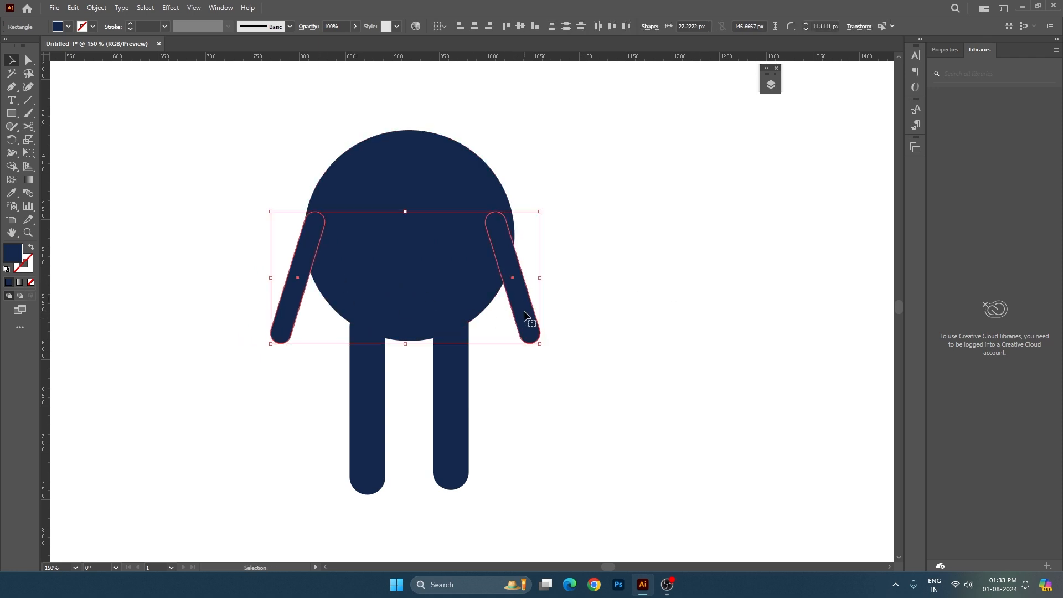
left_click(601, 304)
left_click_drag(230, 127, 582, 255)
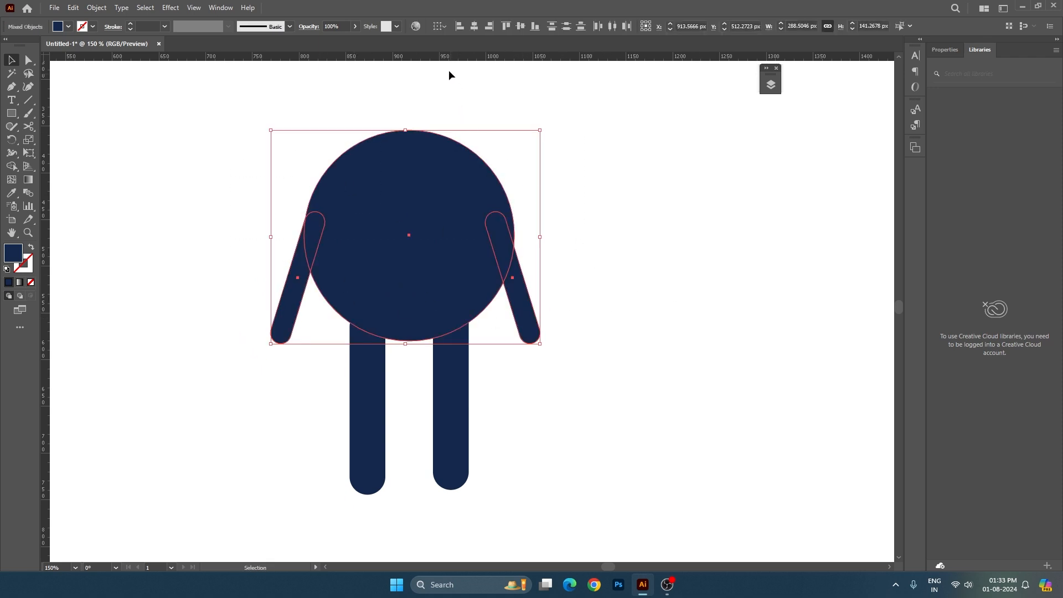
left_click(616, 190)
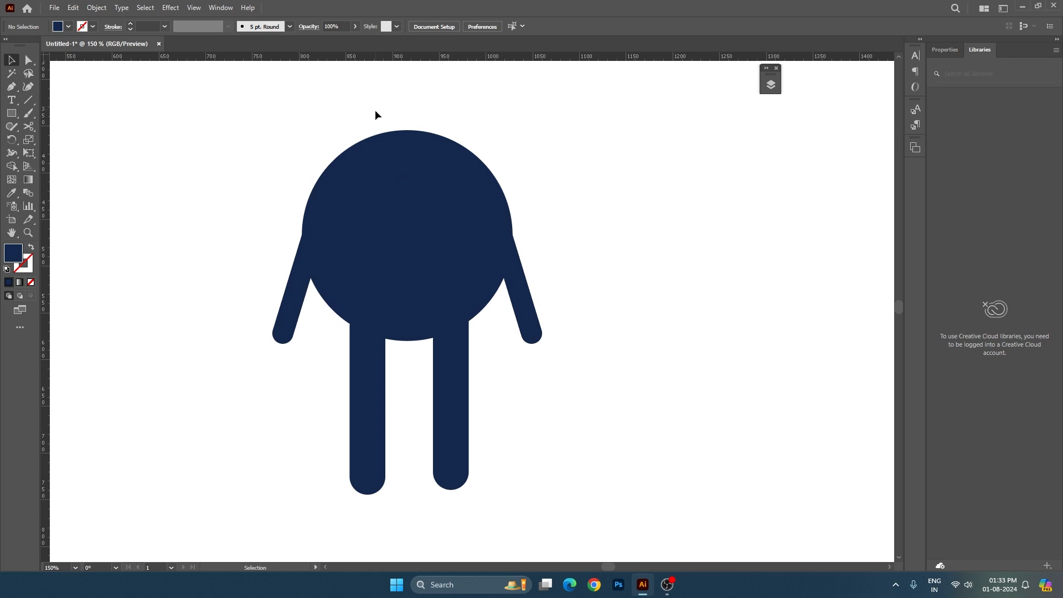
- Duplicate the body circle, scale the copy down and place it on top of the body as a head
left_click_drag(365, 168, 379, 212)
left_click(425, 238)
key("ctrl+c")
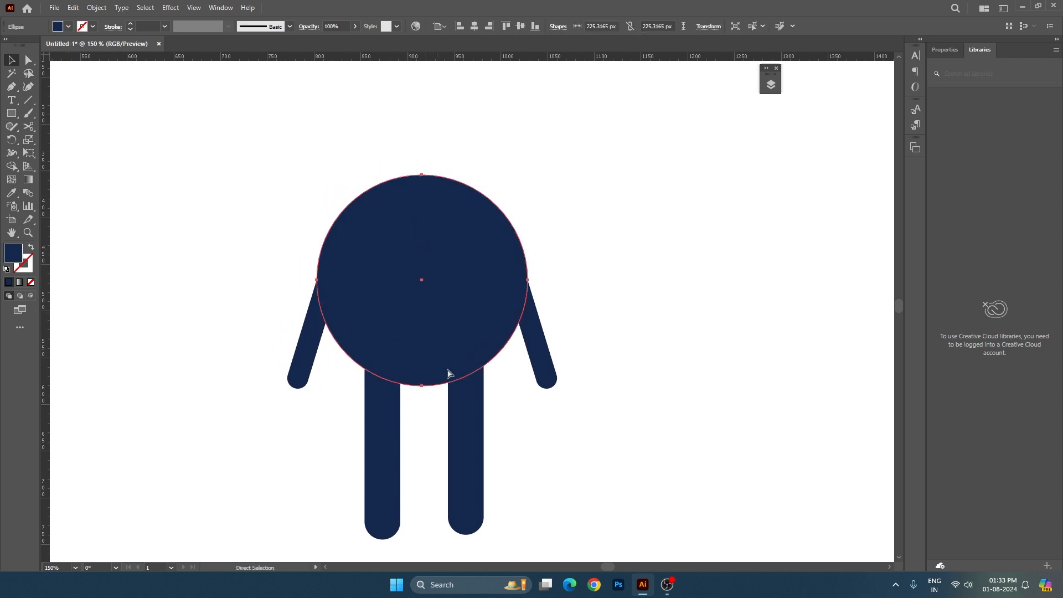
key("ctrl+v")
left_click_drag(472, 416, 476, 298)
left_click_drag(468, 250, 423, 169)
key("ctrl+minus")
left_click(577, 327)
left_click_drag(577, 327, 544, 209)
left_click(441, 288)
left_click(437, 359)
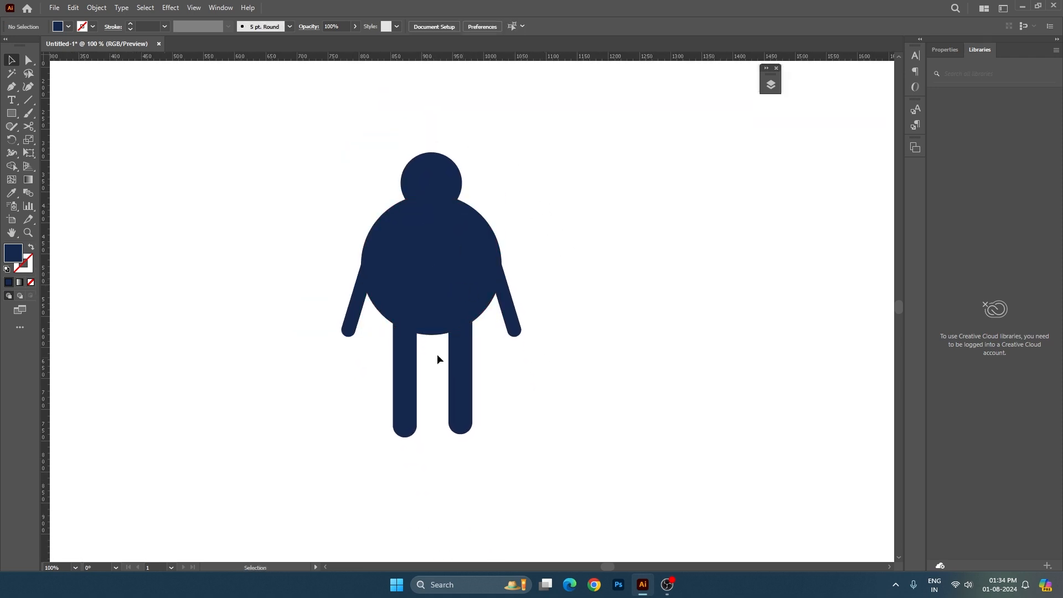
- Ungroup the two legs and align their top edges
left_click(455, 408)
right_click(460, 391)
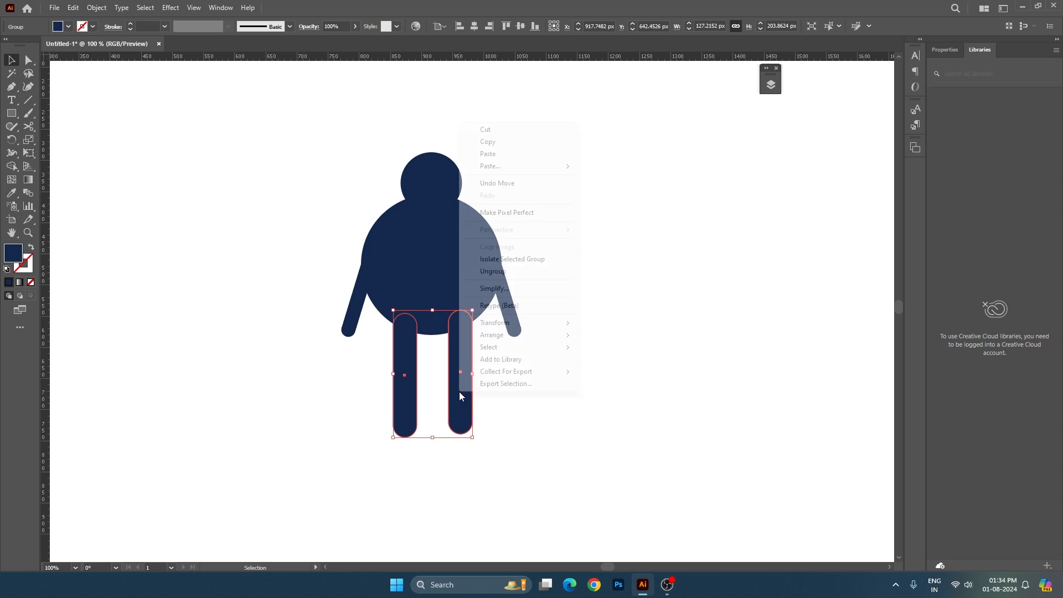
left_click(493, 271)
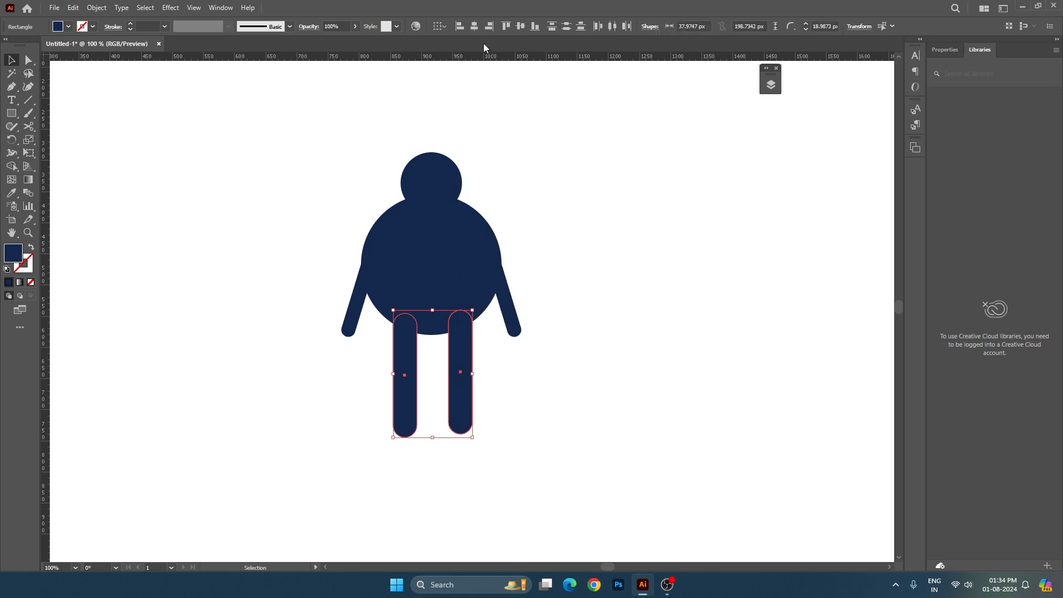
left_click(509, 27)
left_click(356, 404)
- Fill both legs with black and select the body circle
left_click_drag(369, 454, 525, 416)
double_click(14, 258)
left_click_drag(558, 273, 506, 307)
key("Return")
left_click(470, 293)
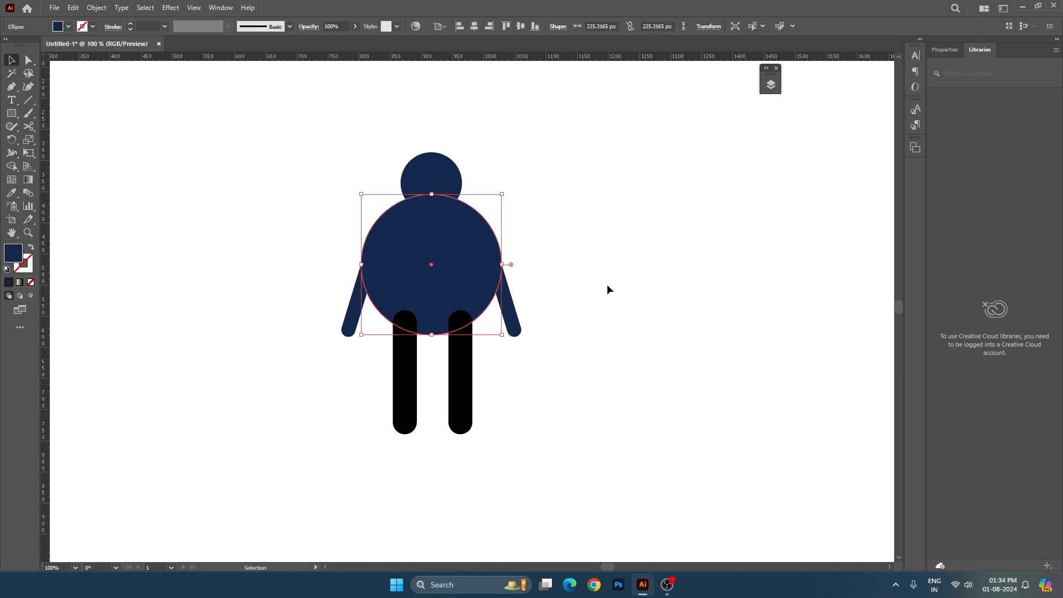
- Fill the body circle with a more saturated dark blue and bring it to the front
double_click(15, 256)
left_click_drag(619, 261, 681, 238)
key("Return")
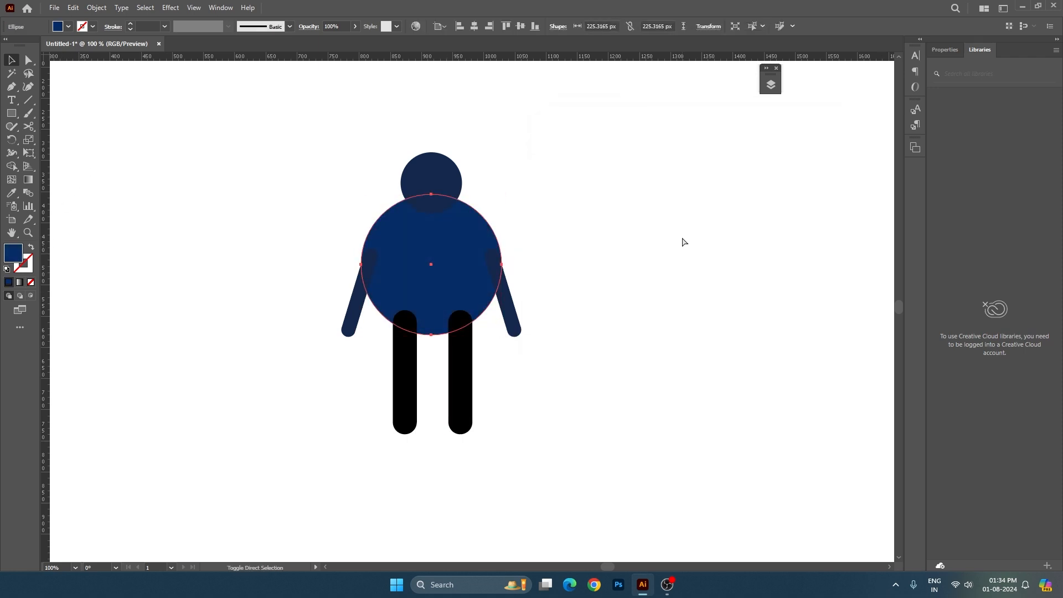
key("ctrl+shift+bracketright")
- Fill the head circle with a light tan skin colour
left_click(421, 179)
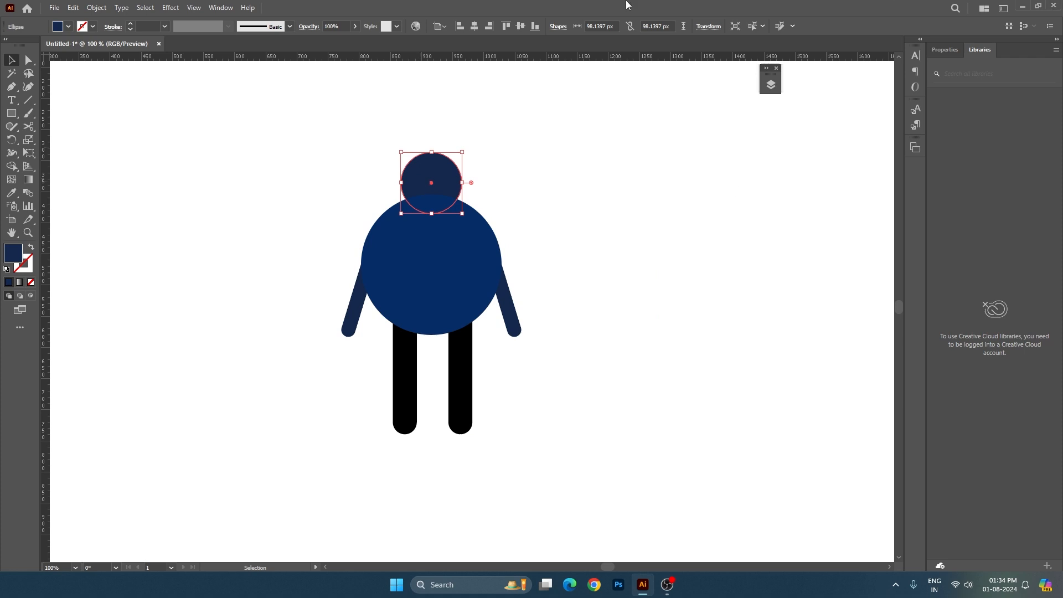
double_click(10, 257)
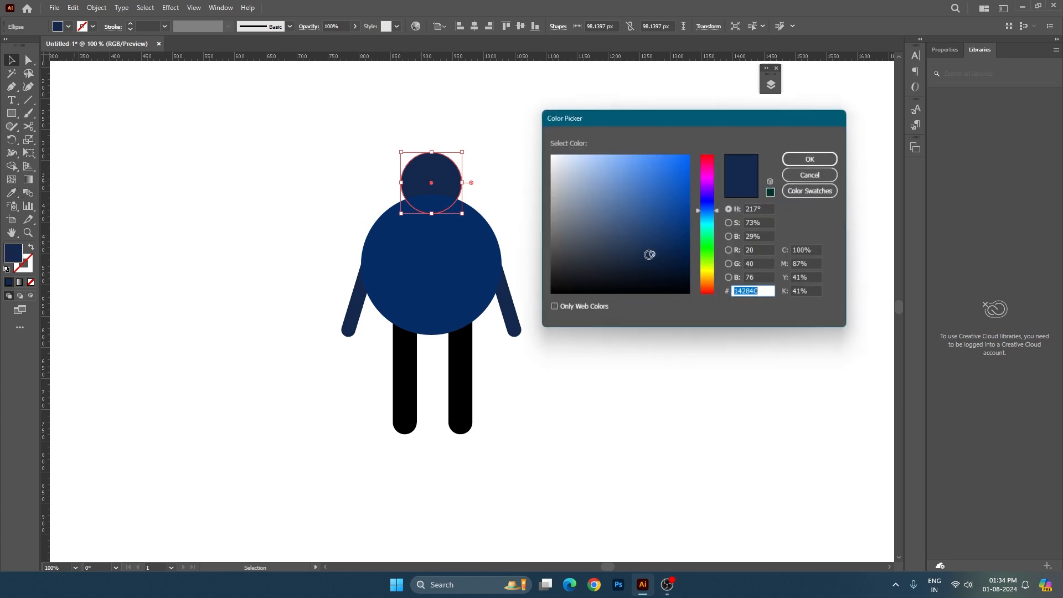
left_click(708, 272)
left_click(560, 151)
left_click(596, 176)
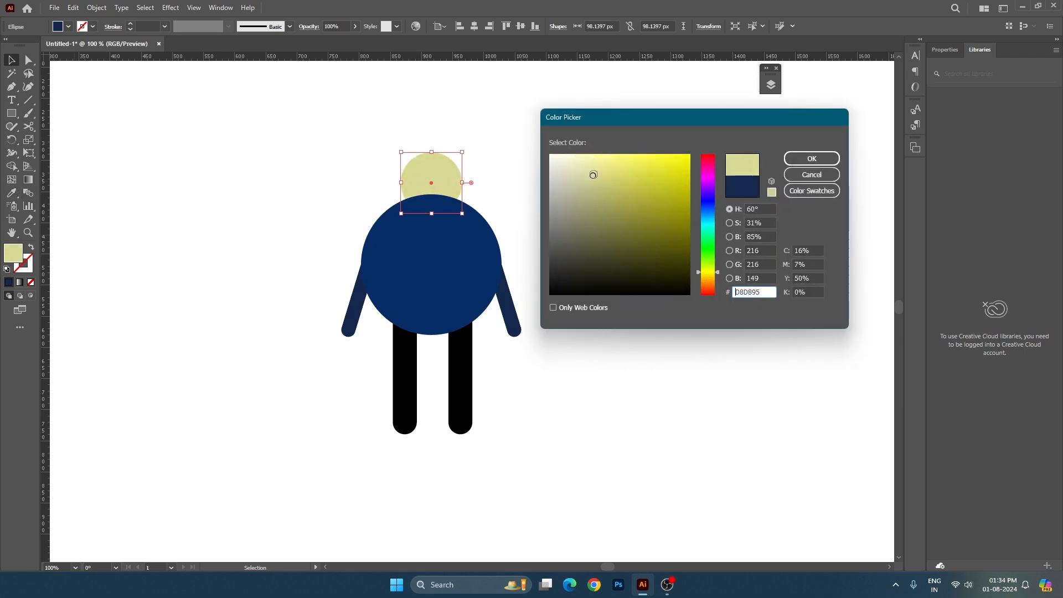
left_click(710, 277)
left_click(709, 278)
left_click(600, 160)
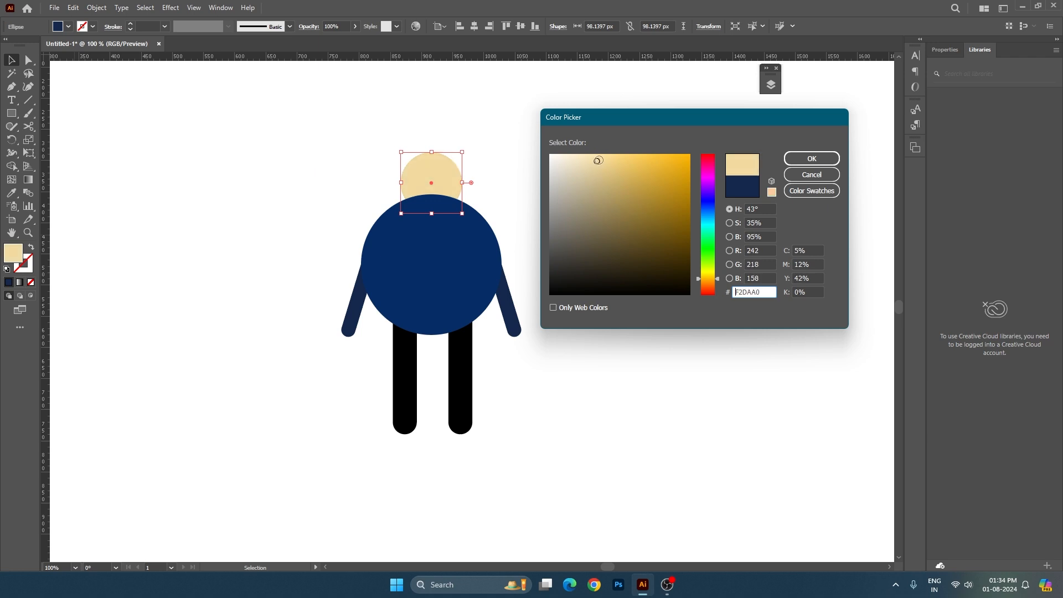
left_click(604, 168)
key("Return")
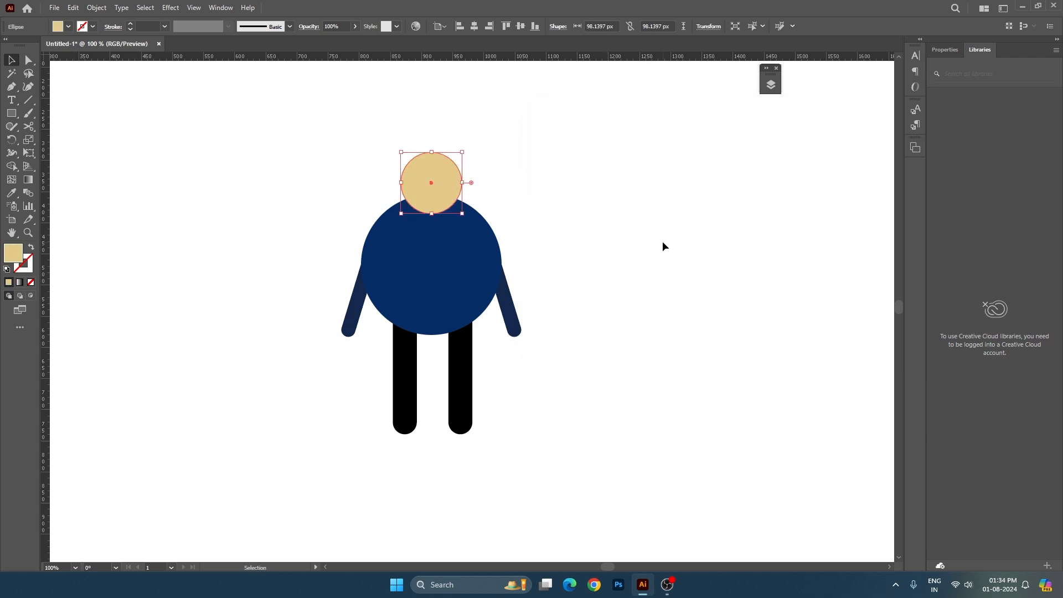
- Apply the head's skin colour to the grouped arms and darken it to CEB06E
left_click(529, 316)
left_click(516, 317)
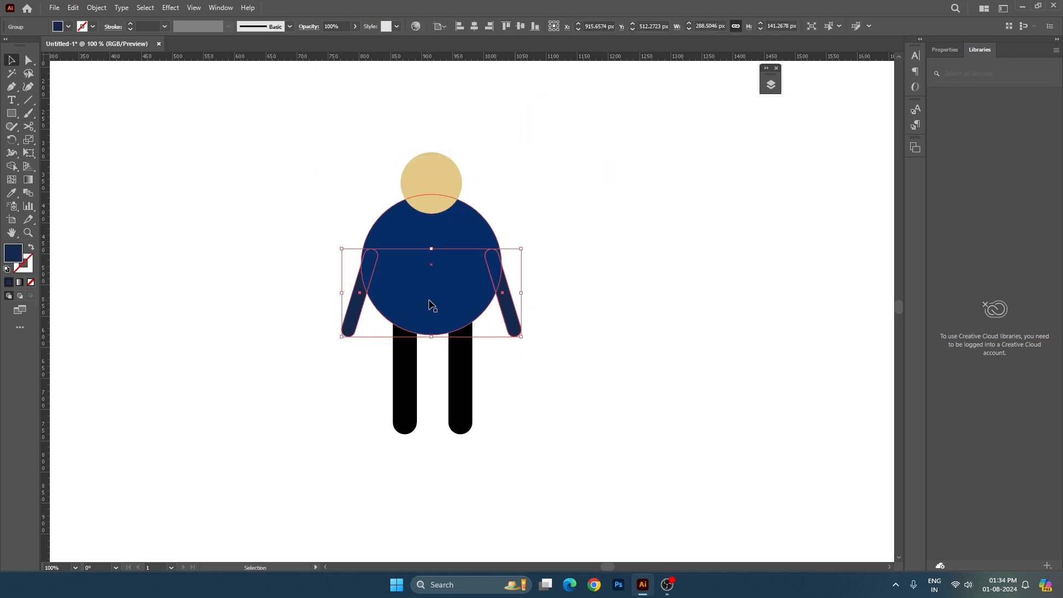
key("i")
left_click(430, 182)
key("v")
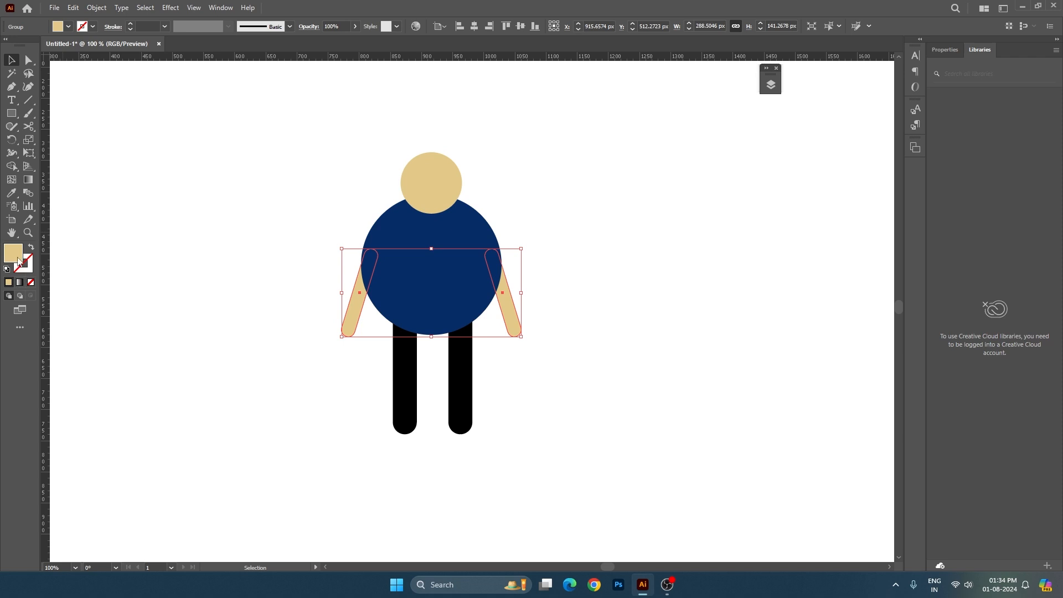
double_click(19, 261)
left_click(615, 181)
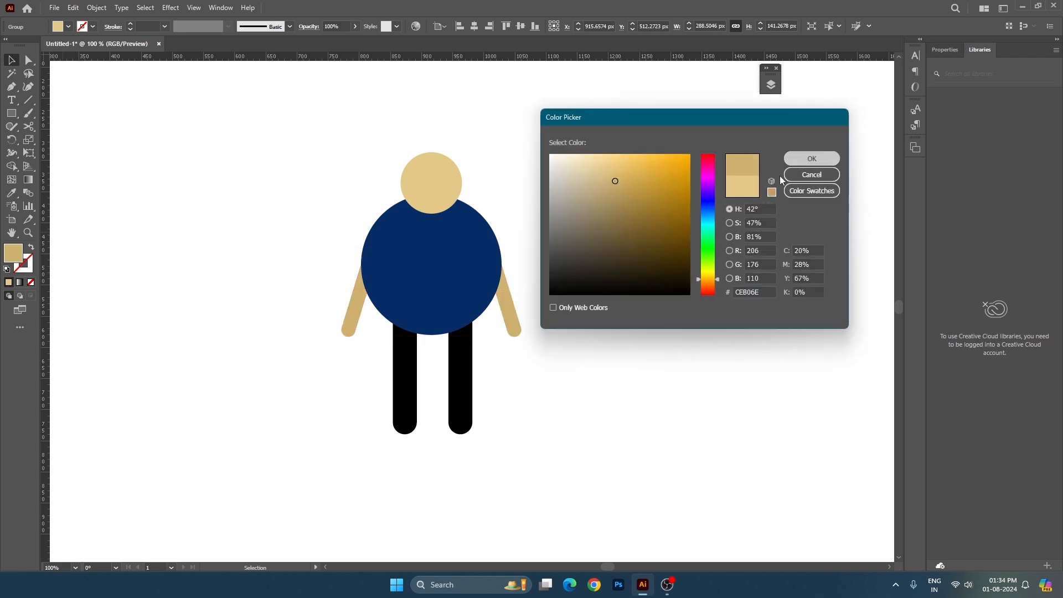
key("Return")
left_click(644, 262)
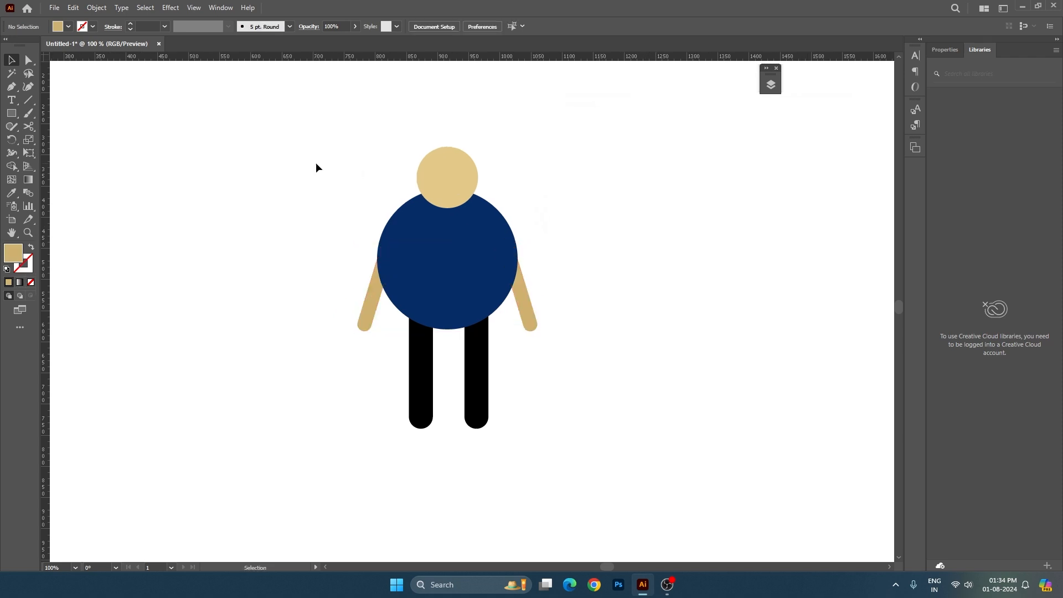
- Move the whole figure slightly left and down on the artboard, then clear the selection
left_click_drag(314, 154, 622, 415)
left_click_drag(482, 289, 463, 298)
left_click(517, 327)
left_click(517, 331)
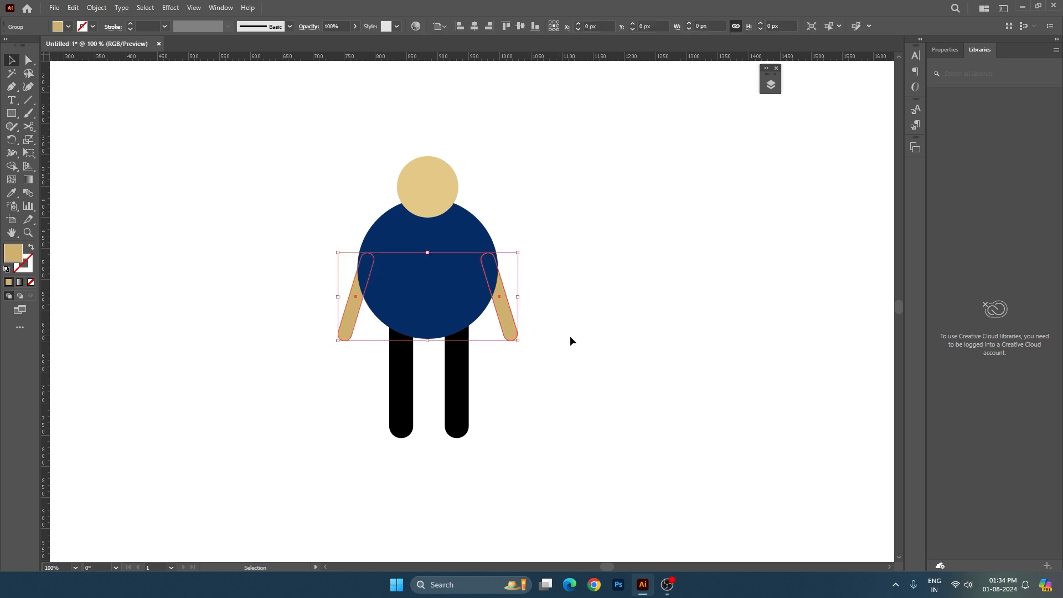
left_click(805, 298)
- Show the document's layers in a floating list beside the figure
left_click(770, 84)
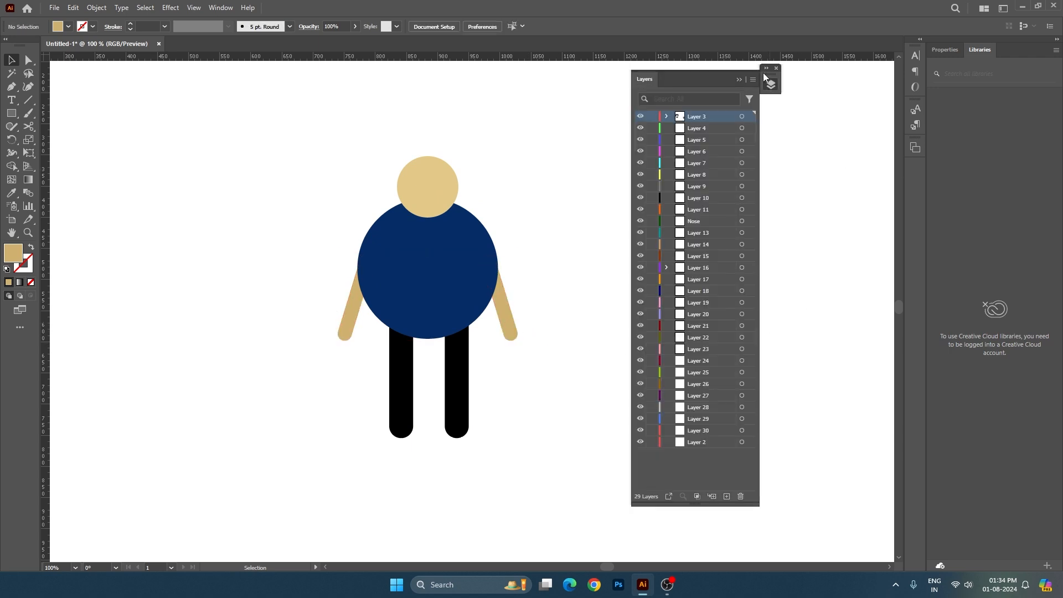
left_click(776, 68)
key("F7")
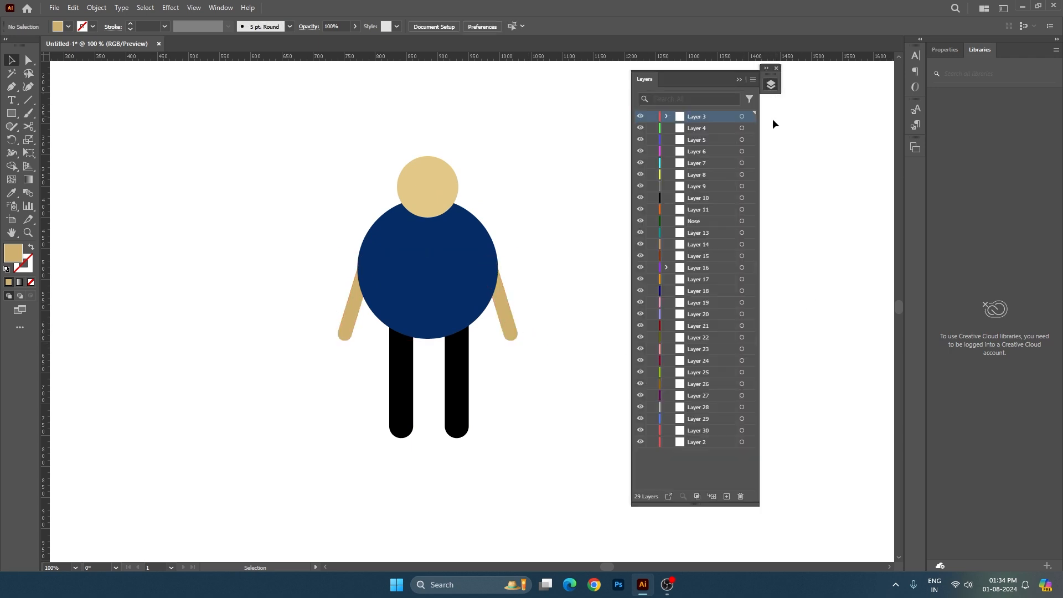
left_click_drag(723, 75, 772, 76)
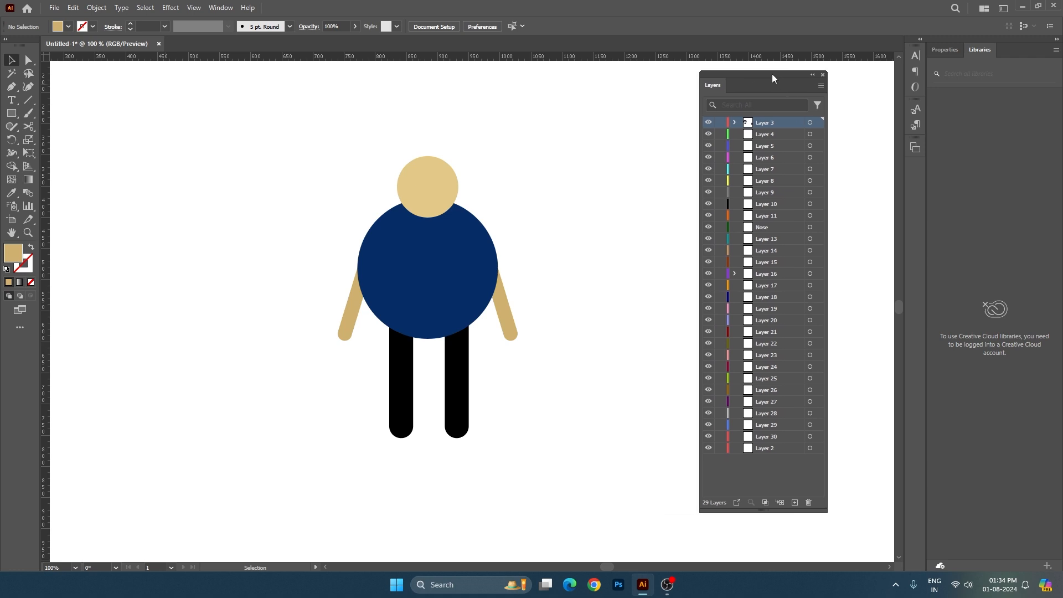
- Delete the grouped cartoon head lying outside the artboard
key("ctrl+minus")
key("ctrl+minus")
key("ctrl+minus")
left_click(197, 261)
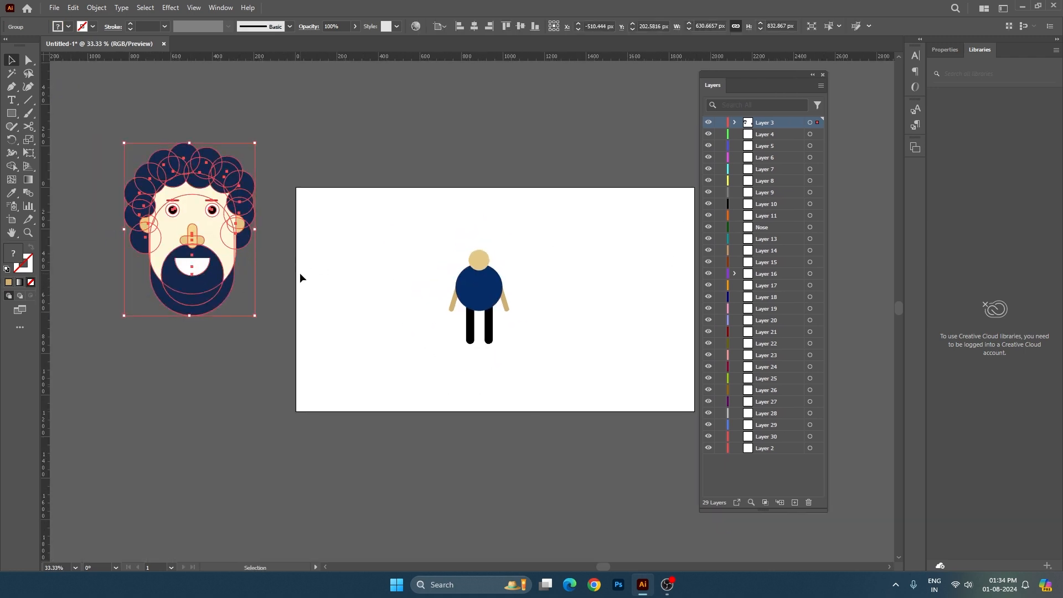
key("Delete")
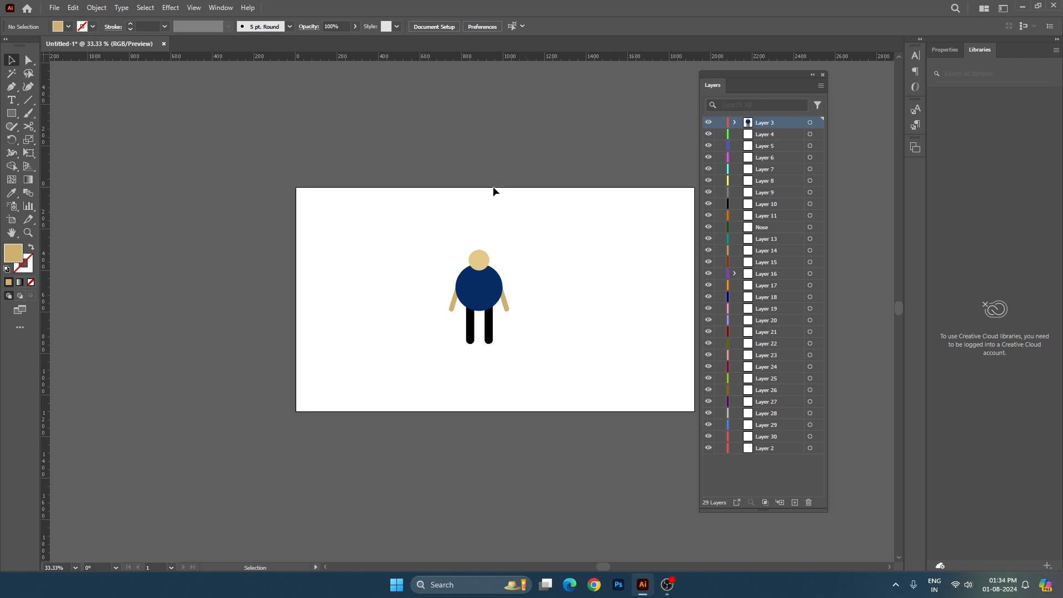
- Delete all the layers beneath Layer 3, from Layer 4 down to Layer 2
key("ctrl+a")
left_click(773, 138)
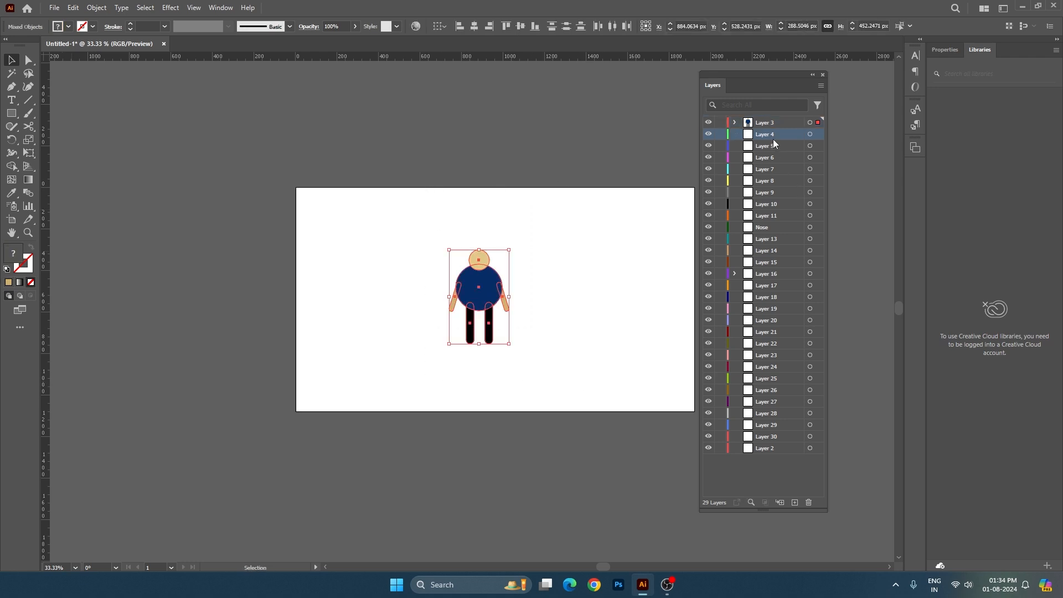
left_click(785, 459)
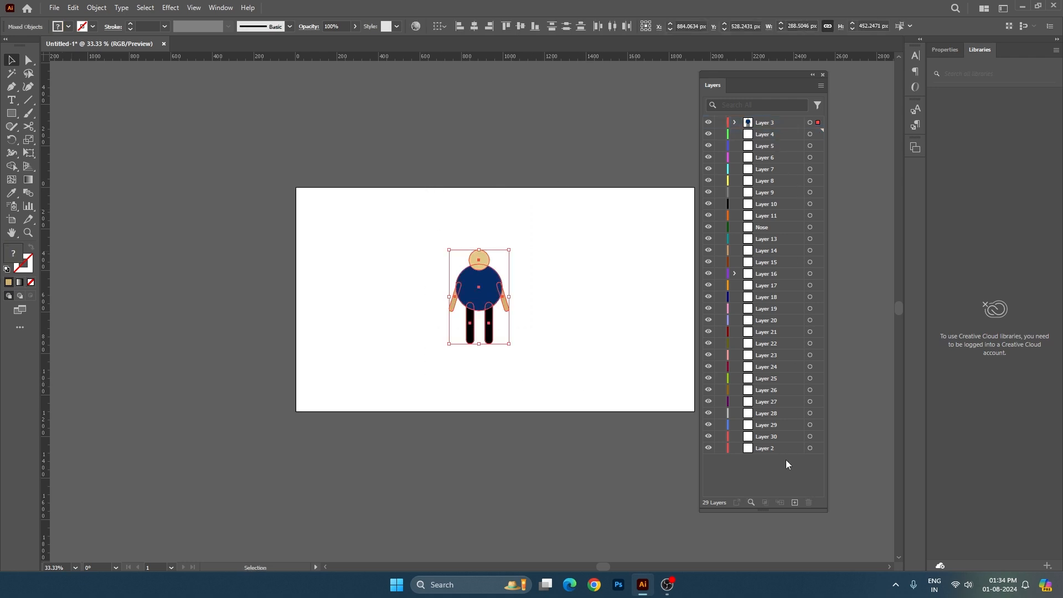
left_click(775, 134, "shift")
left_click(808, 502)
left_click(586, 319)
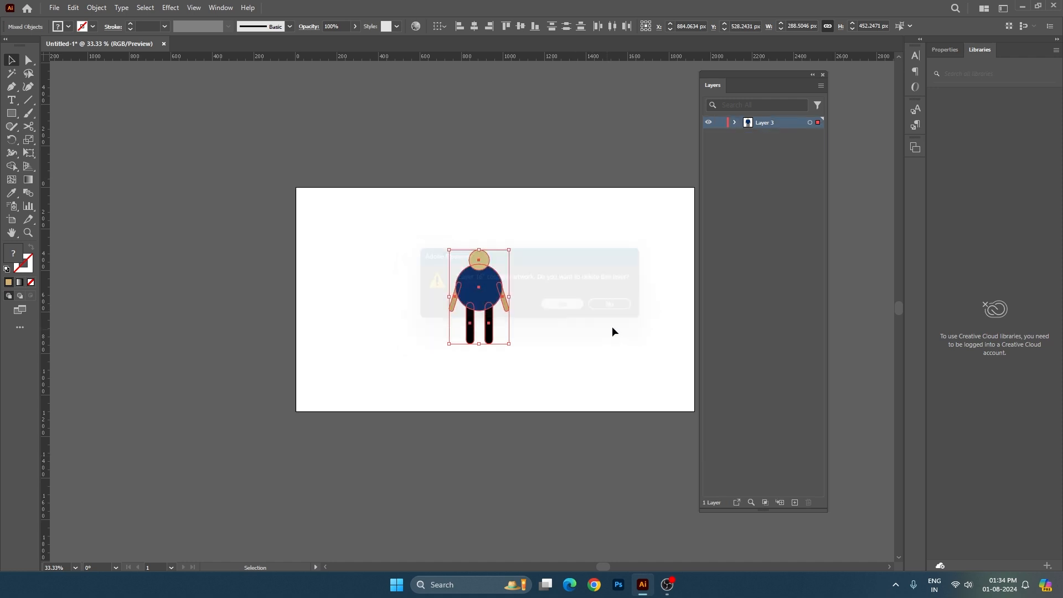
- Examine the objects contained in Layer 3 and the separate parts of the figure
key("ctrl+0")
key("v")
left_click(734, 122)
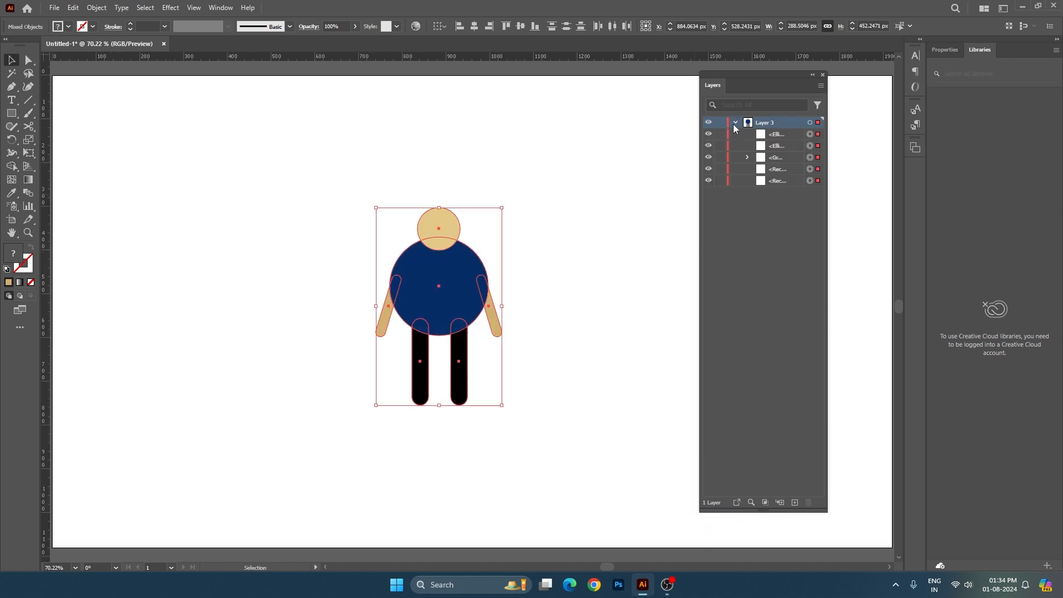
left_click(735, 123)
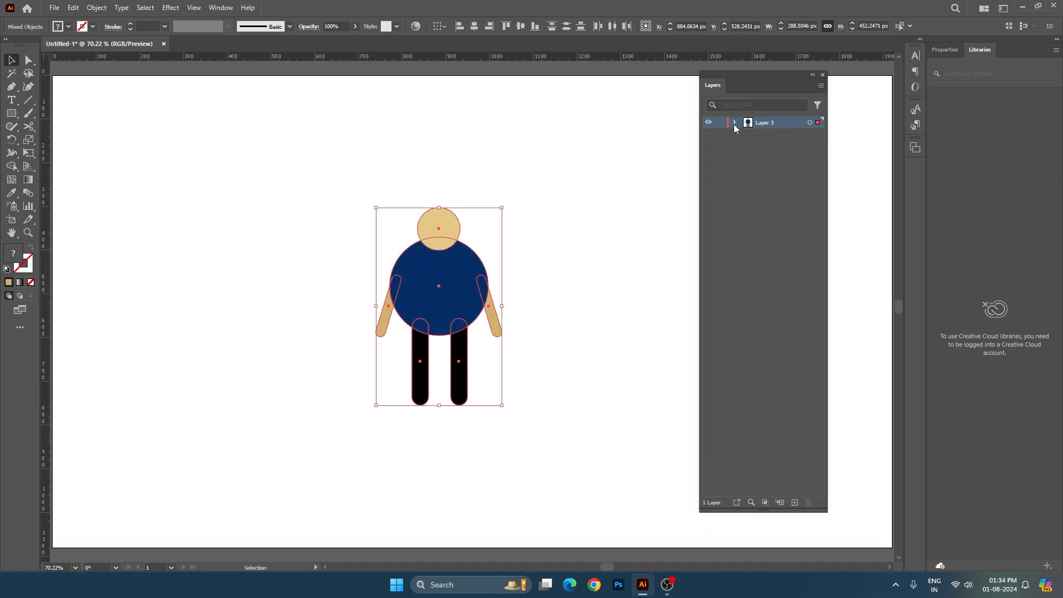
left_click(735, 123)
left_click(734, 123)
left_click(586, 338)
left_click(468, 307)
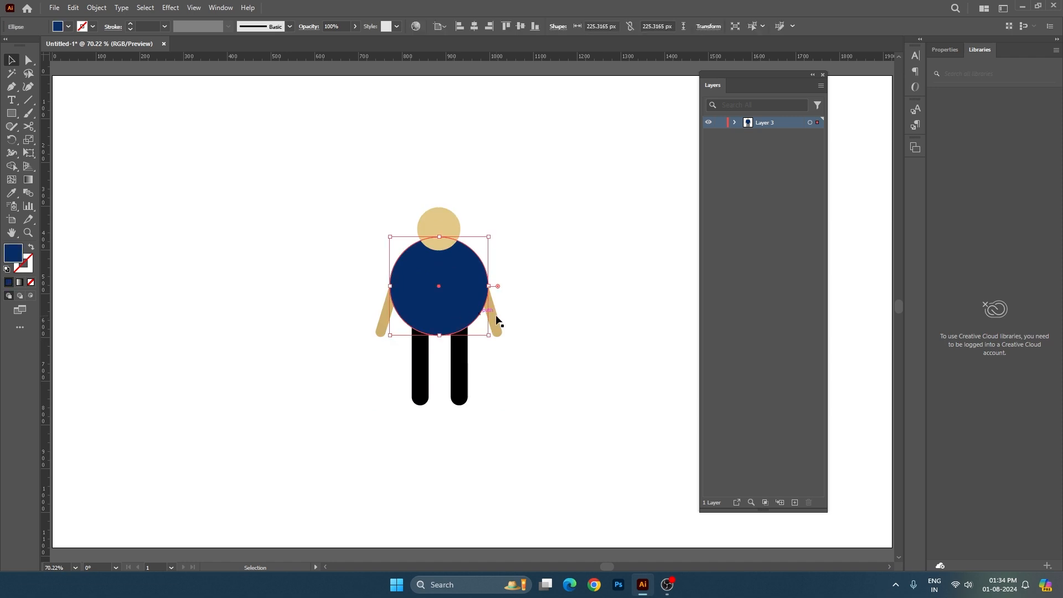
left_click(494, 319)
left_click(533, 330)
left_click_drag(534, 306, 529, 297)
left_click_drag(332, 185, 559, 406)
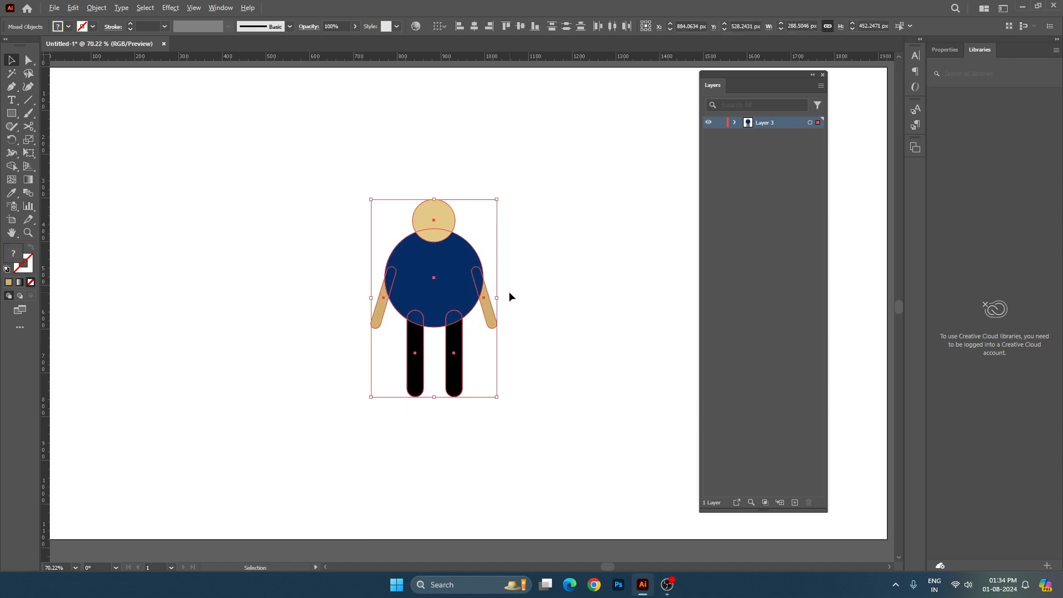
key("ctrl+1")
left_click(503, 321)
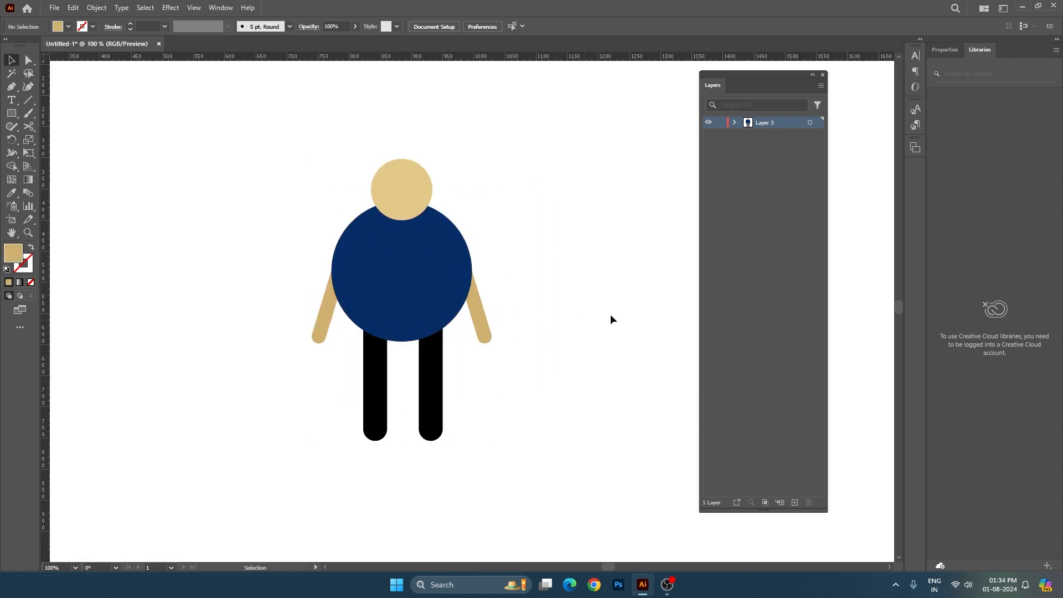
- Release the objects of Layer 3 to separate layers in sequence
left_click(736, 122)
left_click(735, 123)
left_click(735, 123)
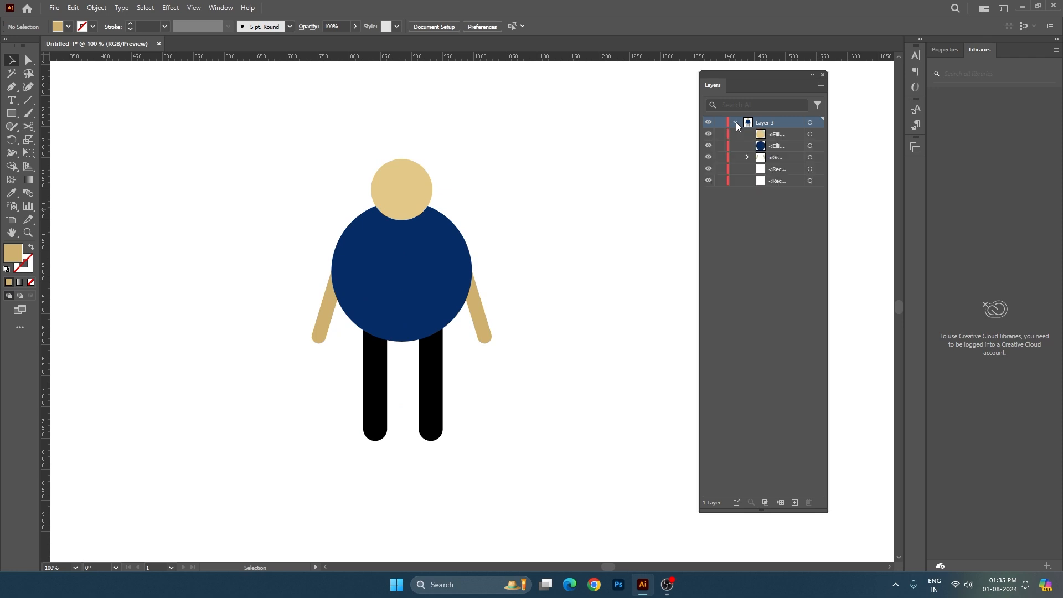
left_click(735, 122)
left_click(820, 86)
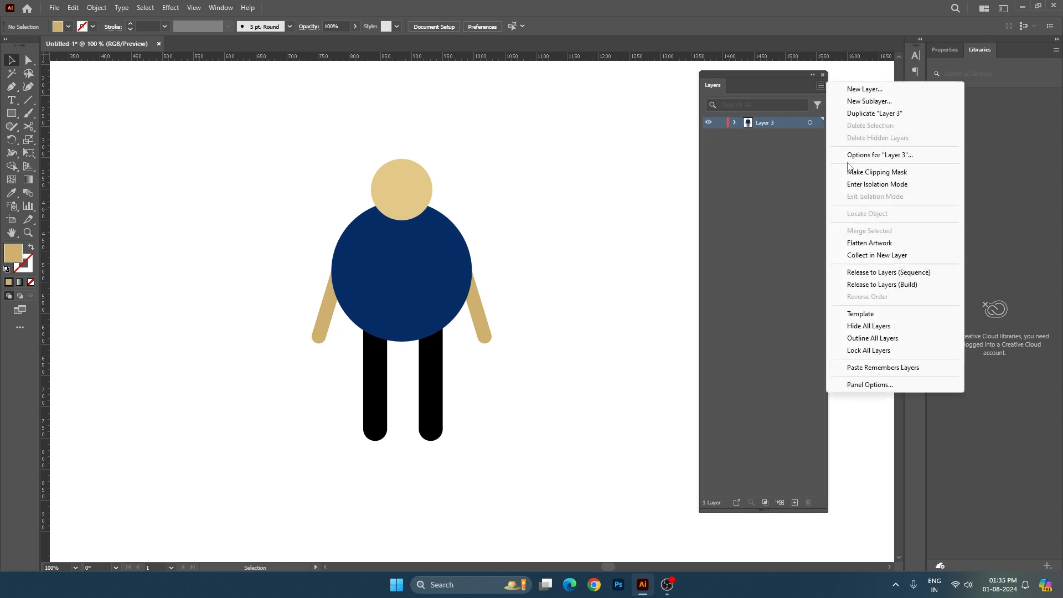
left_click(871, 273)
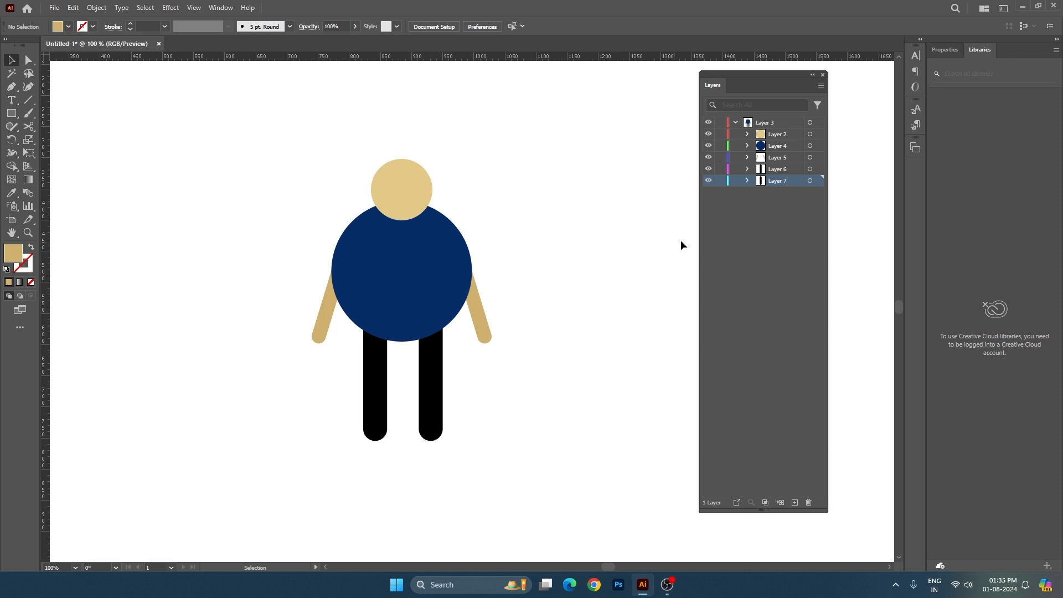
- Toggle the visibility of Layer 7, Layer 6 and Layer 5 to check which body part each holds
left_click(712, 180)
left_click(711, 180)
left_click(711, 180)
left_click(710, 181)
left_click(709, 169)
left_click(709, 169)
left_click(709, 169)
left_click(710, 168)
left_click(709, 157)
left_click(709, 158)
left_click(709, 158)
left_click(709, 158)
- Ungroup the two arms
left_click(483, 337)
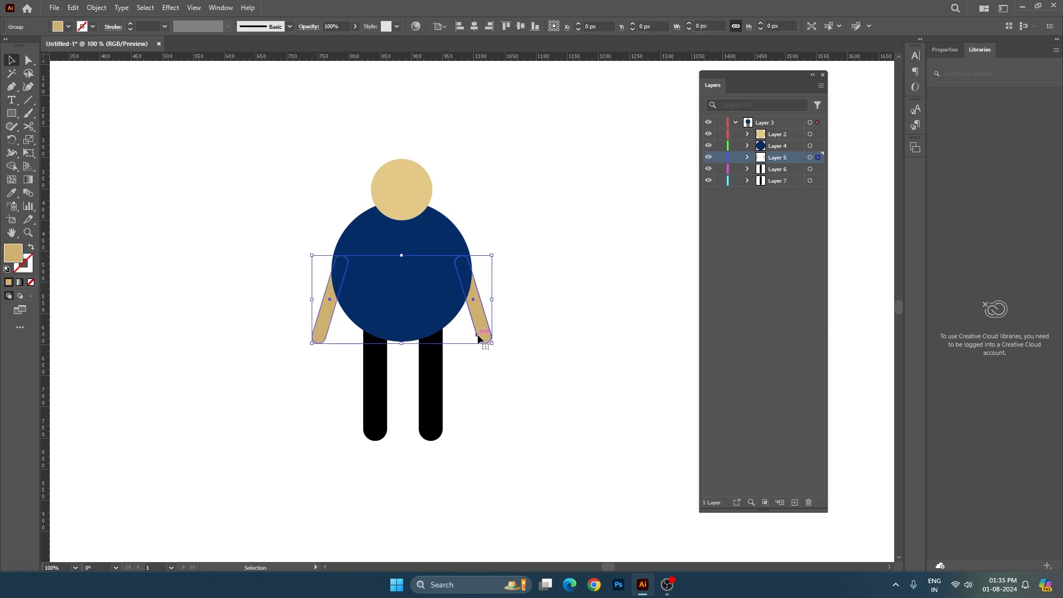
right_click(491, 339)
left_click(548, 218)
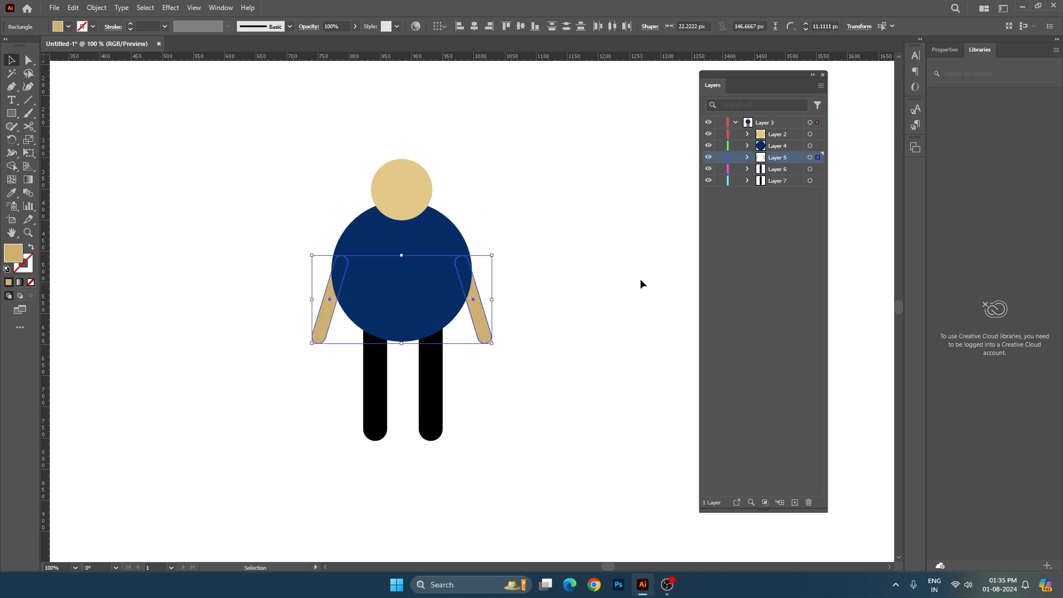
left_click(543, 307)
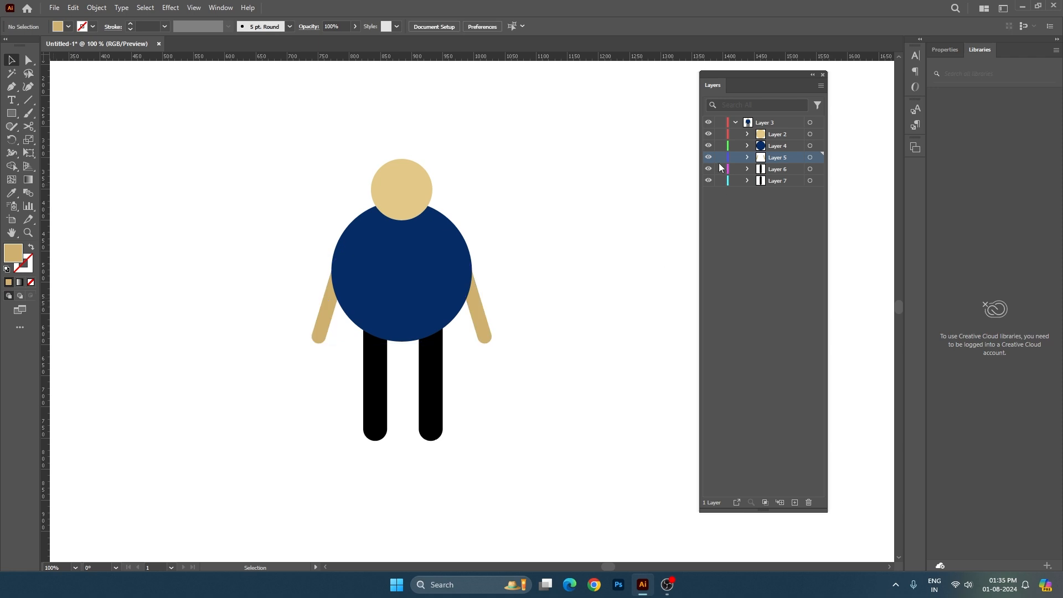
- Toggle the visibility of Layer 4 and Layer 2 to check which parts they hold
left_click_drag(240, 191, 536, 420)
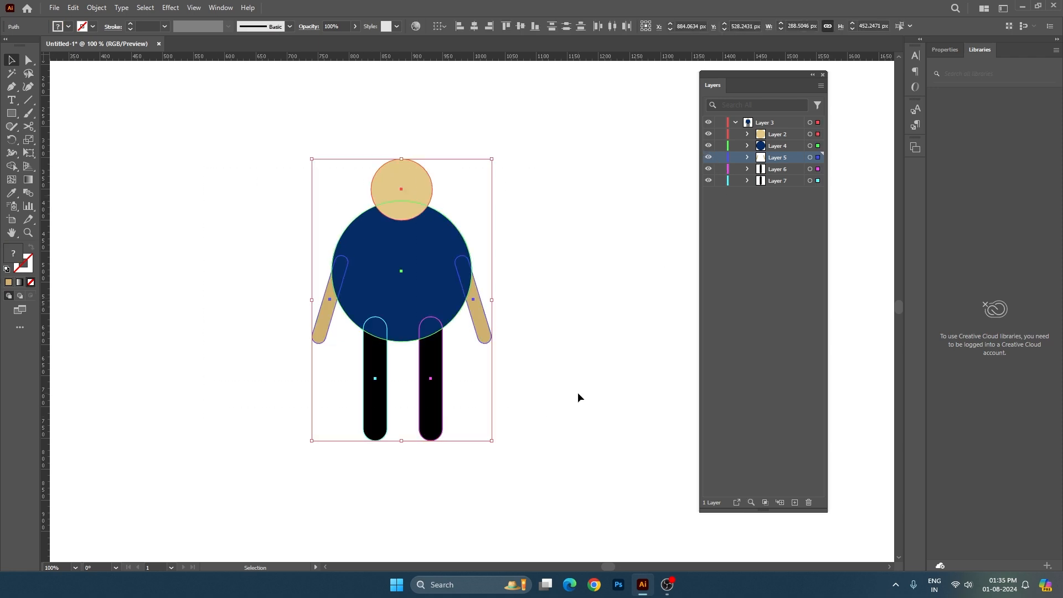
left_click(740, 279)
left_click(707, 145)
left_click(707, 145)
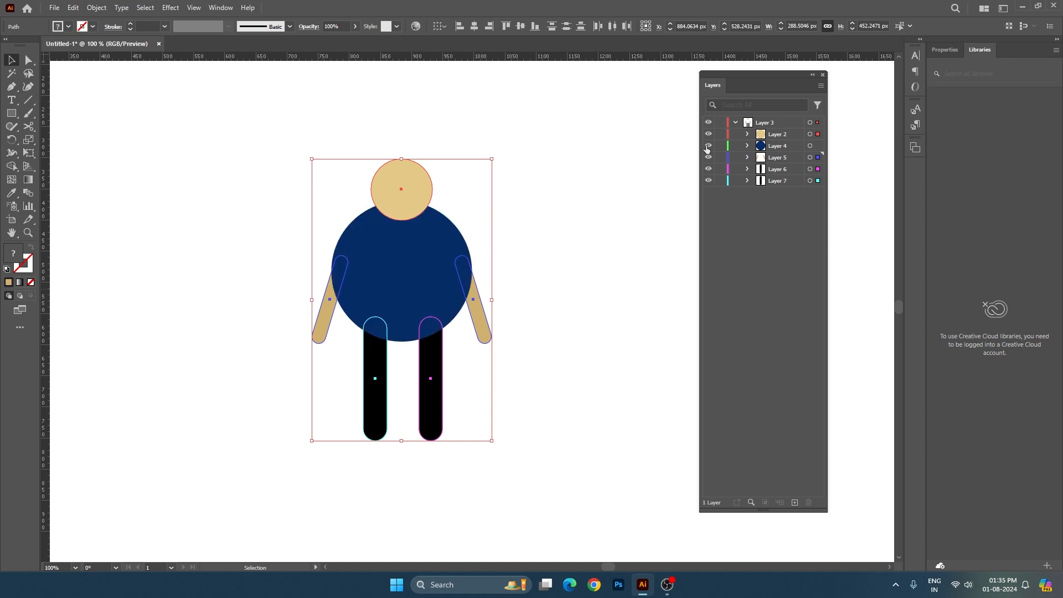
left_click(707, 146)
left_click(707, 145)
left_click(708, 135)
left_click(709, 135)
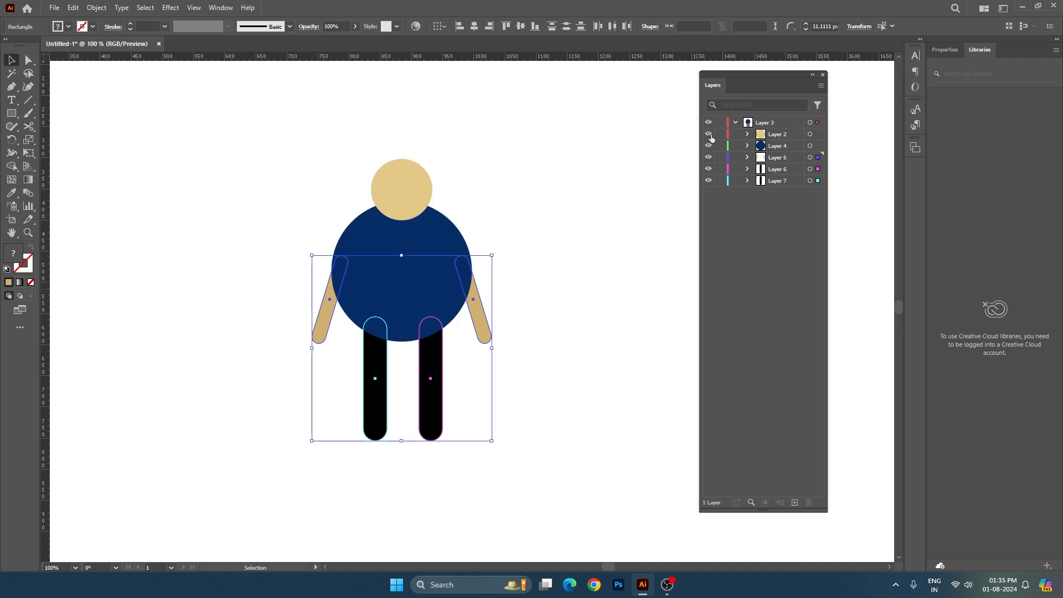
left_click(708, 135)
left_click(708, 135)
left_click(624, 188)
- Move the sublayers Layer 2 through Layer 7 out of Layer 3, placing them above it as top-level layers
left_click(762, 137)
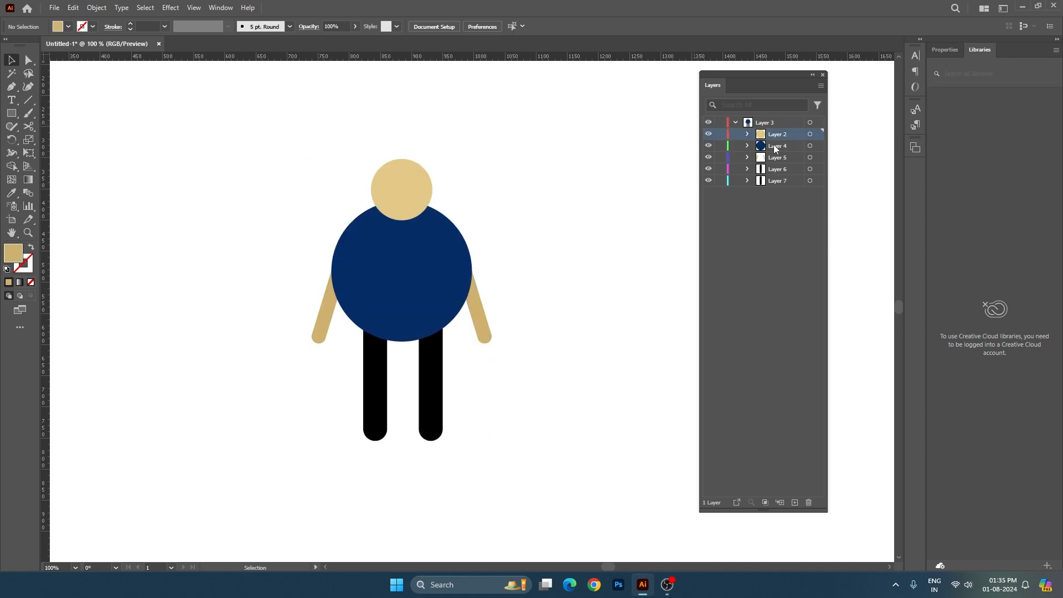
left_click(772, 180, "shift")
left_click_drag(780, 136, 782, 119)
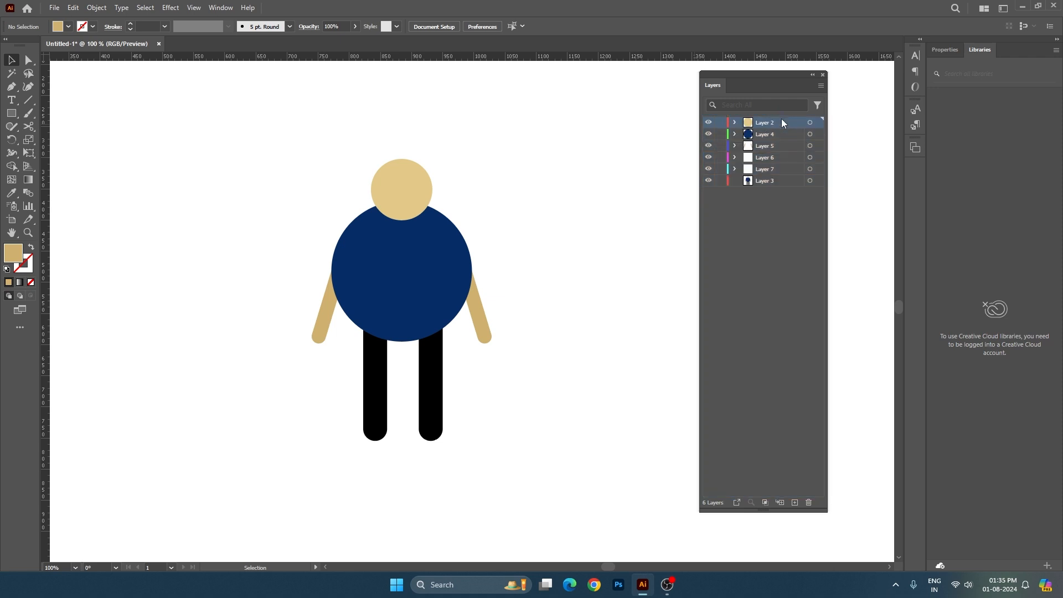
- Delete the empty Layer 3 after hiding the layers to check it, and show the remaining layers again
left_click(769, 183)
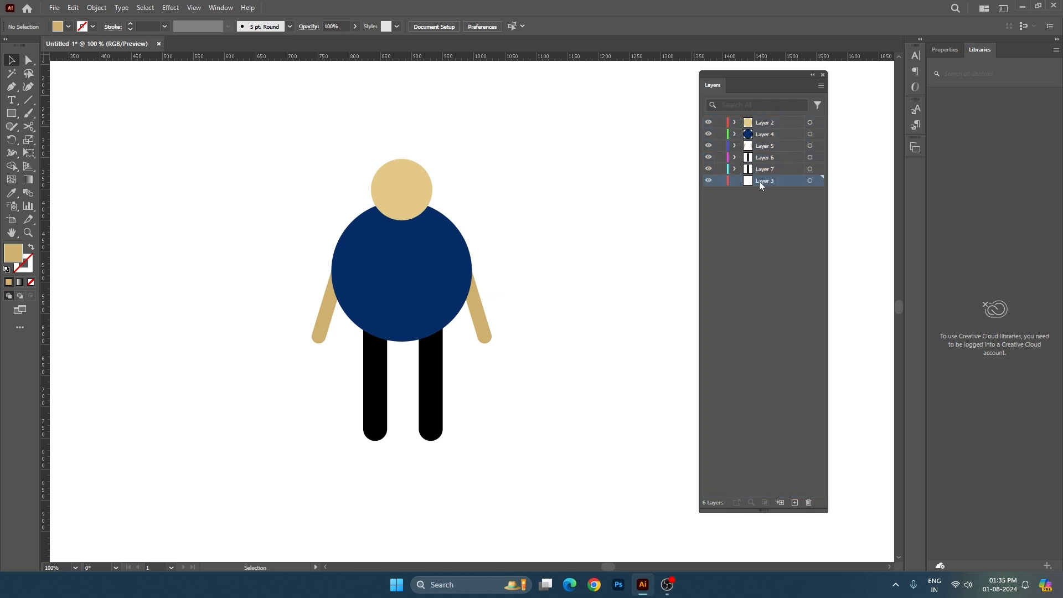
left_click_drag(709, 122, 707, 173)
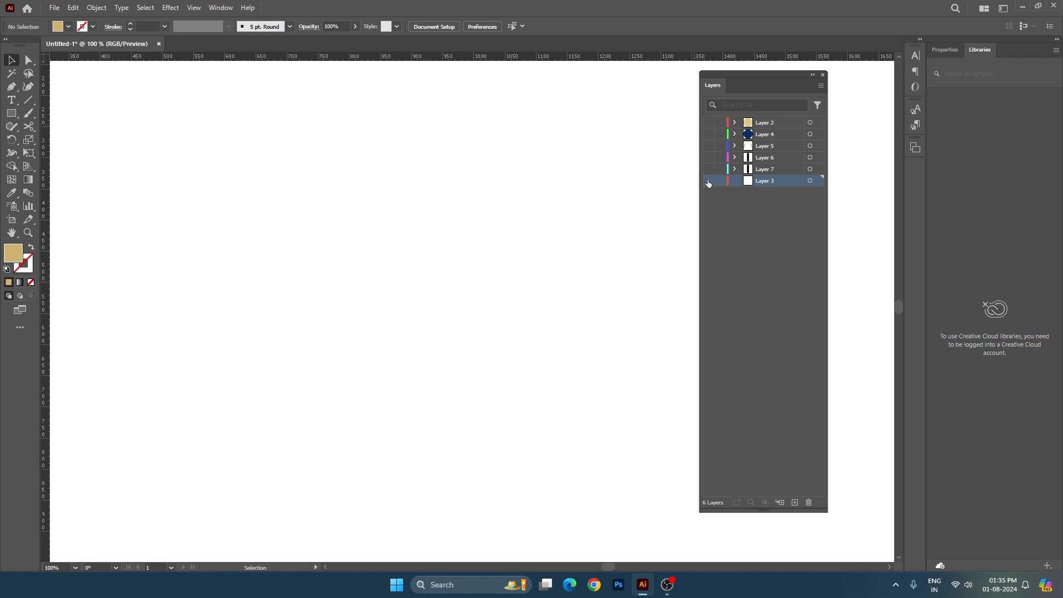
key("ctrl+y")
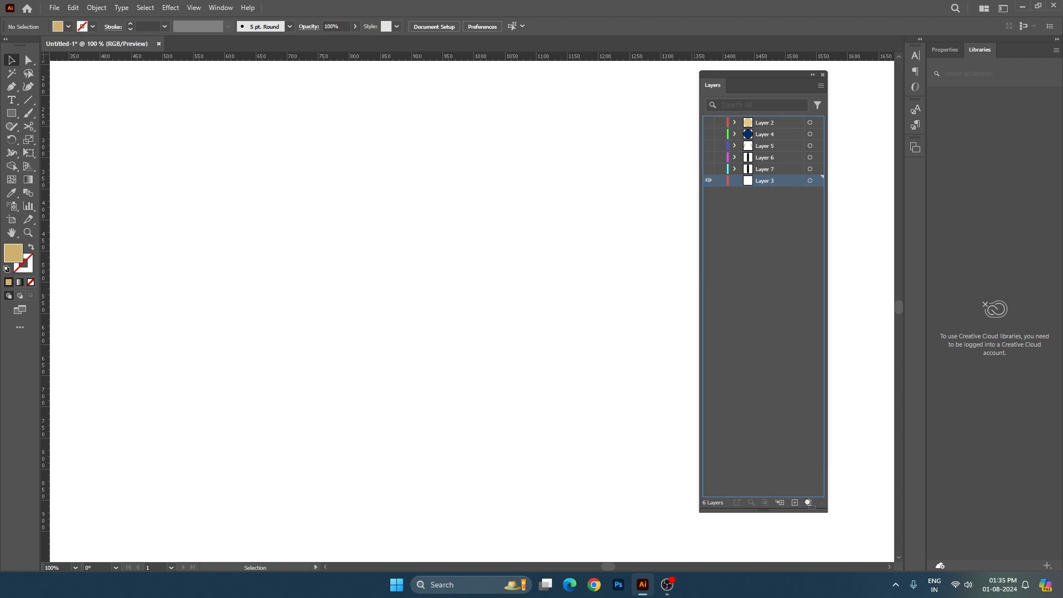
left_click(808, 502)
left_click_drag(707, 173, 708, 122)
key("ctrl+y")
left_click_drag(319, 156, 644, 408)
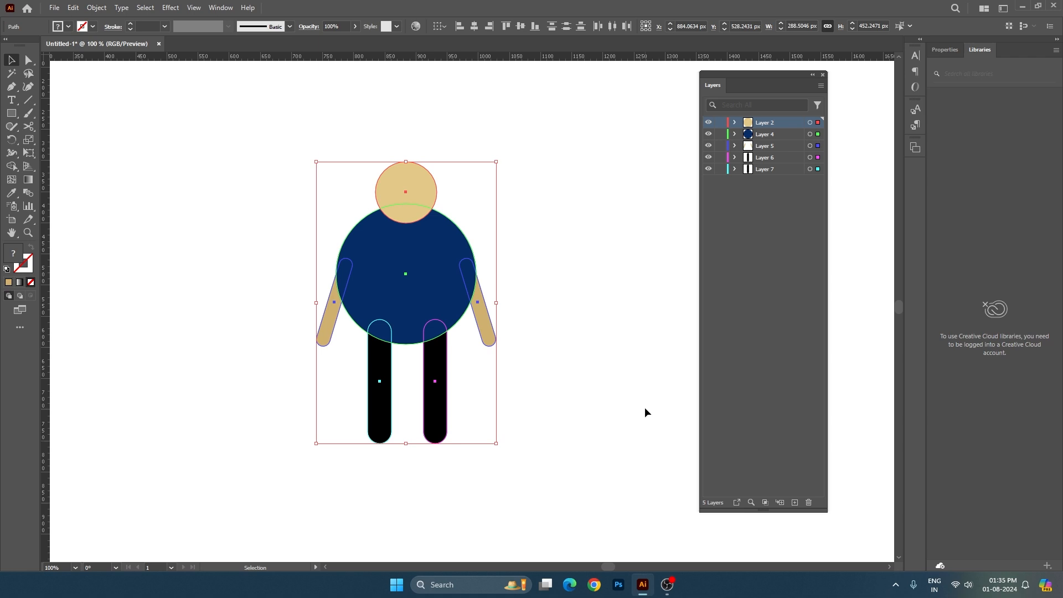
left_click(634, 285)
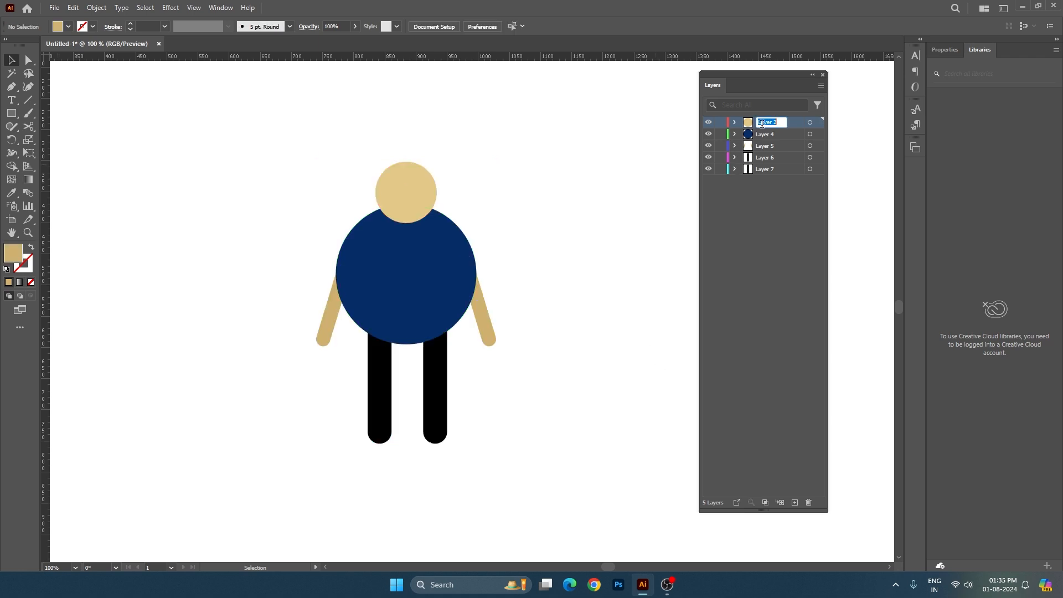
- Rename Layer 2 as Head and Layer 5 as Hand
type("Head")
key("Return")
double_click(771, 145)
type("Hand")
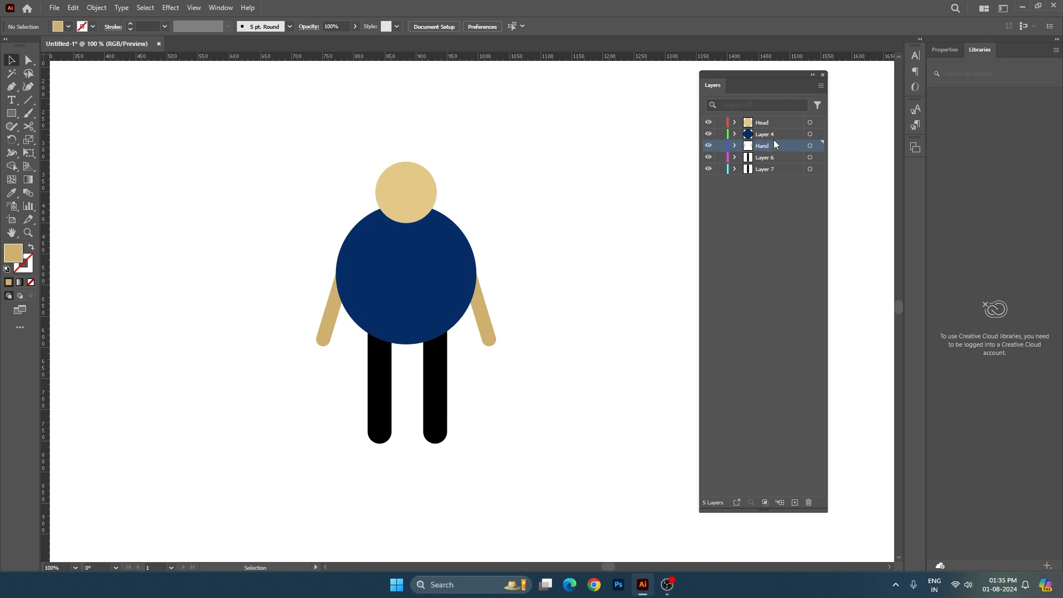
- Check which leg Layer 6 holds, then rename Layer 6 as Left Leg and Layer 7 as Right LEg
left_click(773, 157)
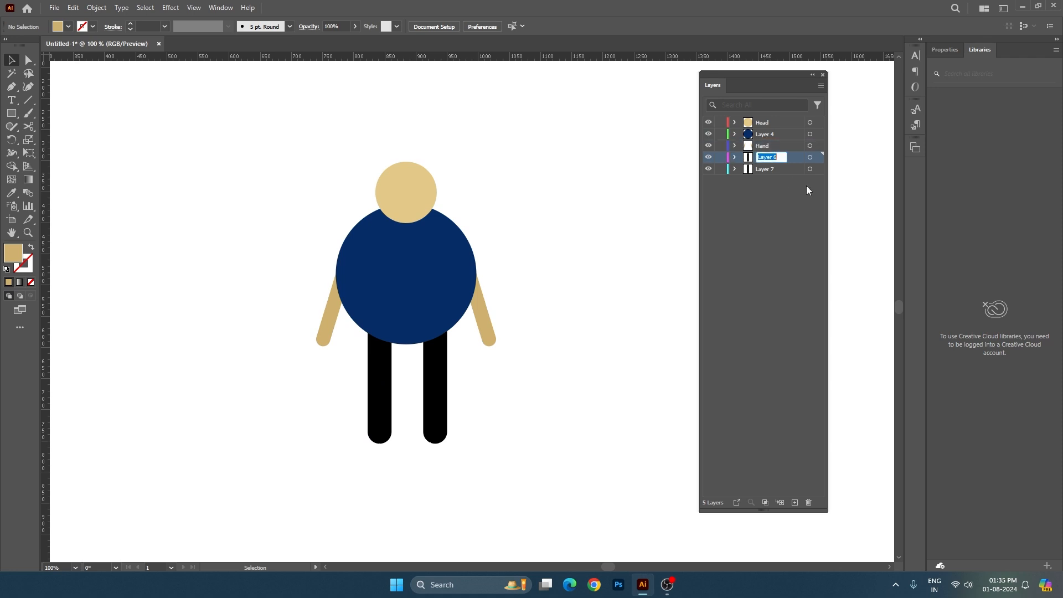
left_click(799, 227)
left_click(810, 157)
left_click(766, 158)
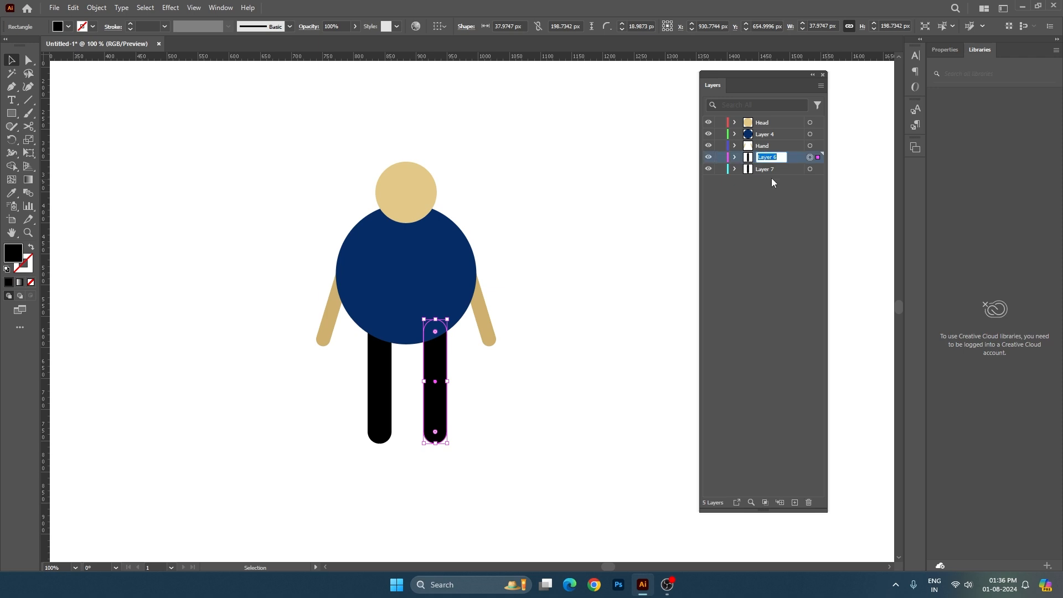
type("Left Leg")
key("Return")
double_click(768, 169)
type("Right LEg")
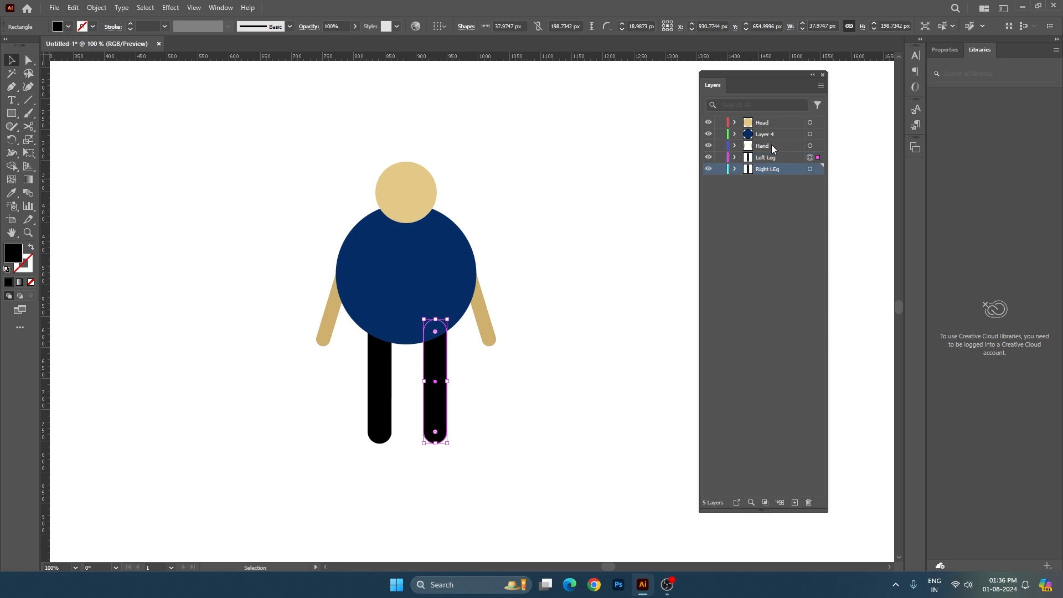
- Rename the Hand layer as Body
double_click(771, 145)
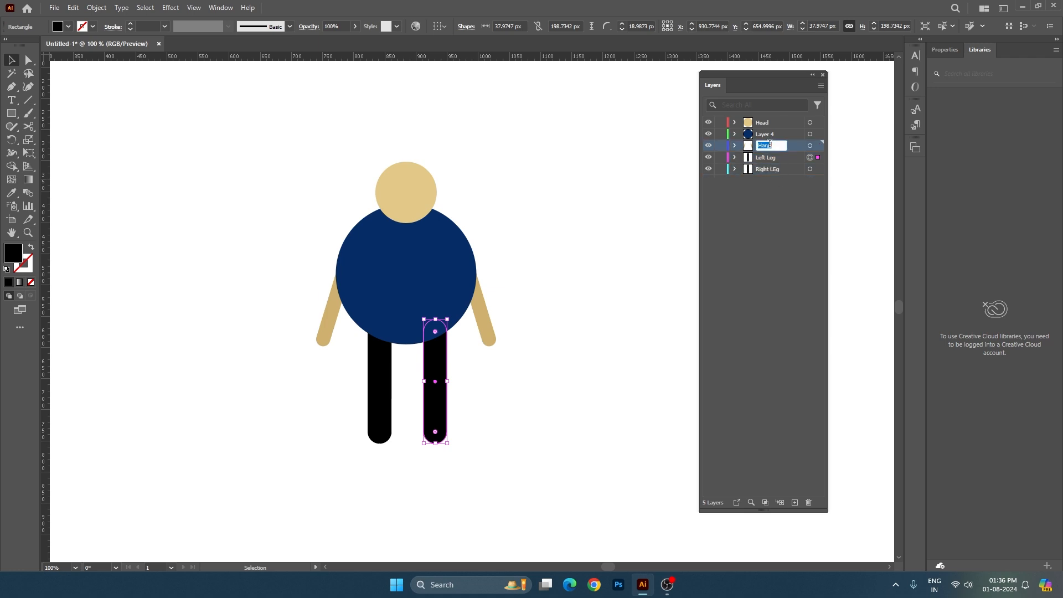
type("Body")
key("Return")
- Select the torso circle and the contents of the leg and head layers to check which body part each layer holds
left_click(611, 196)
left_click(475, 264)
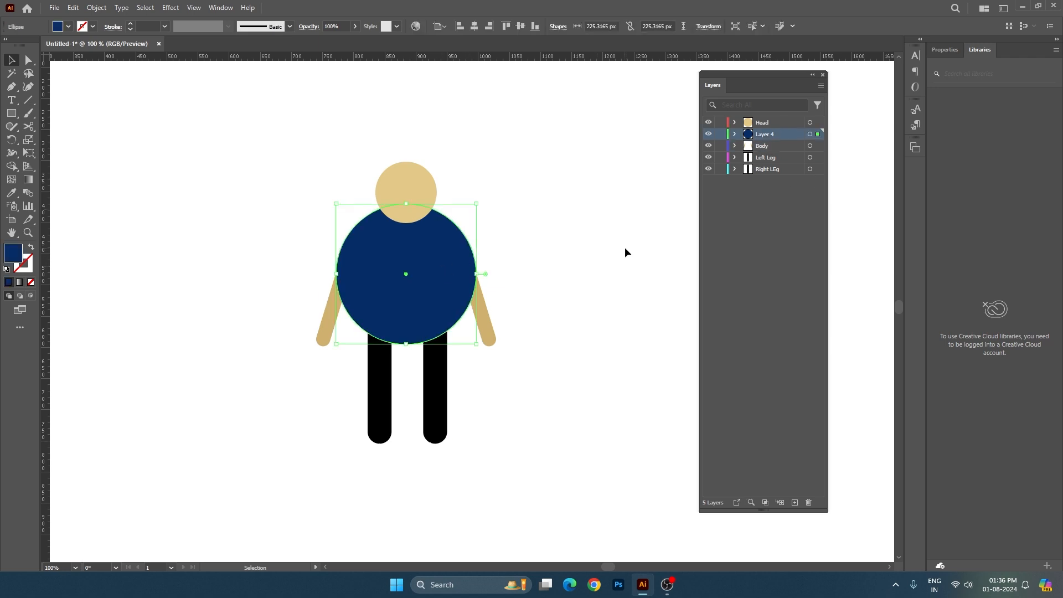
left_click(624, 247)
left_click(809, 157)
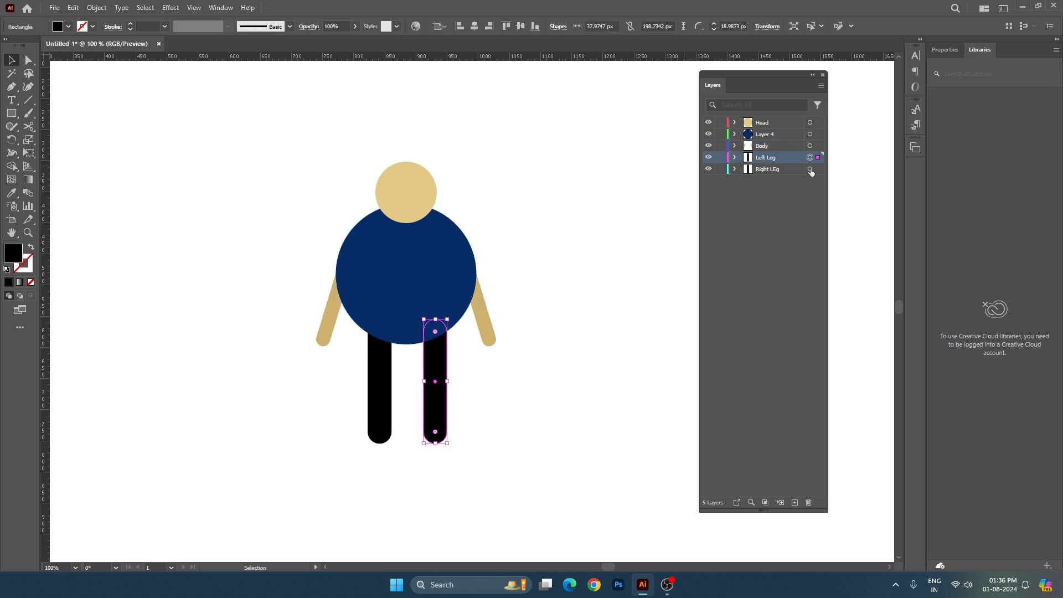
left_click(810, 169)
left_click(810, 122)
left_click(810, 157)
left_click(810, 169)
left_click(643, 205)
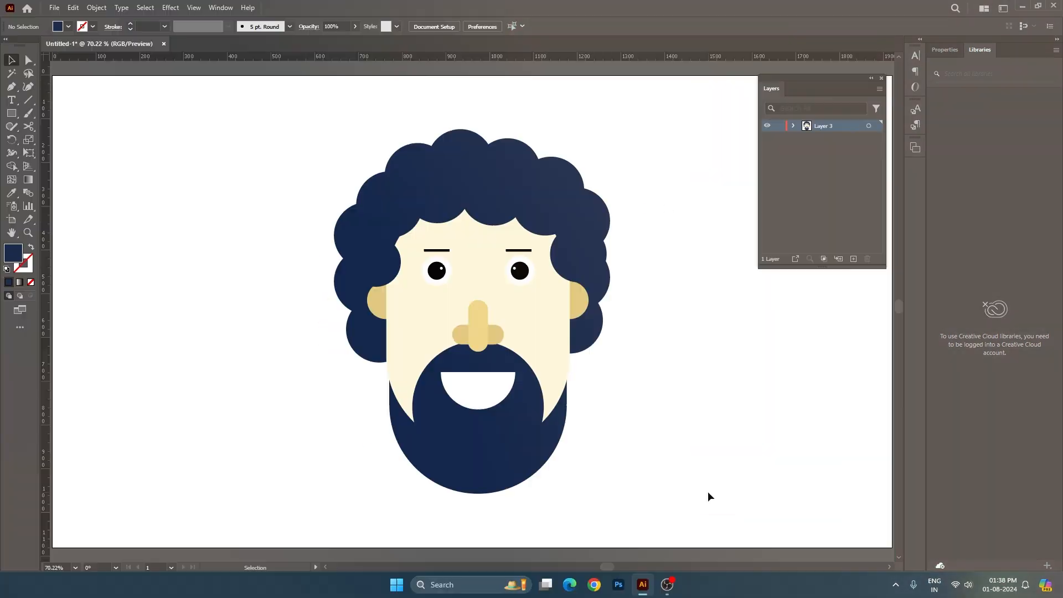